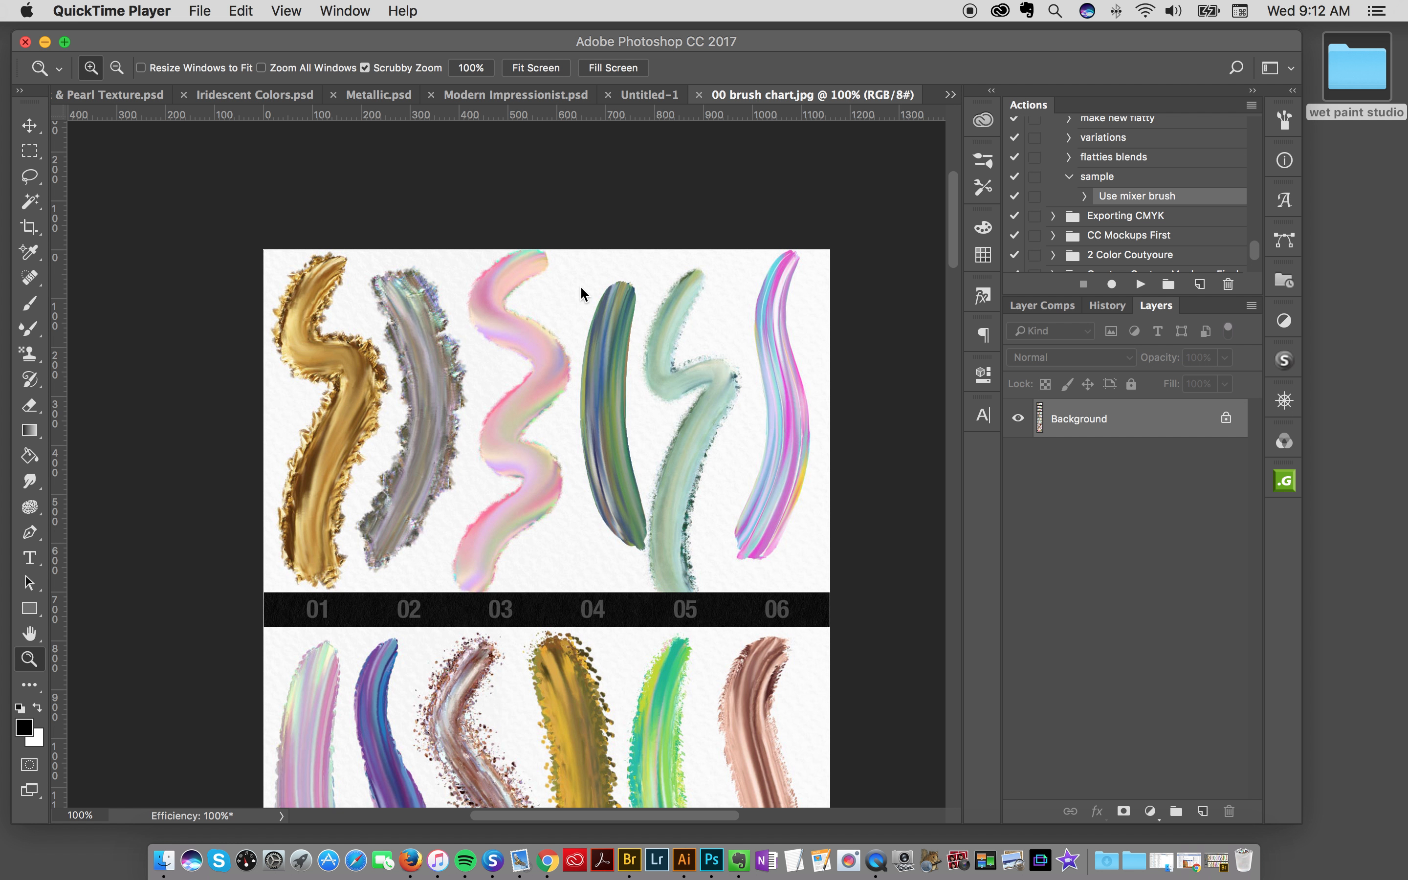
Step: Examine the numbered brush stroke samples 01 to 60 throughout 00 brush chart.jpg
scroll(532, 319, down, 10)
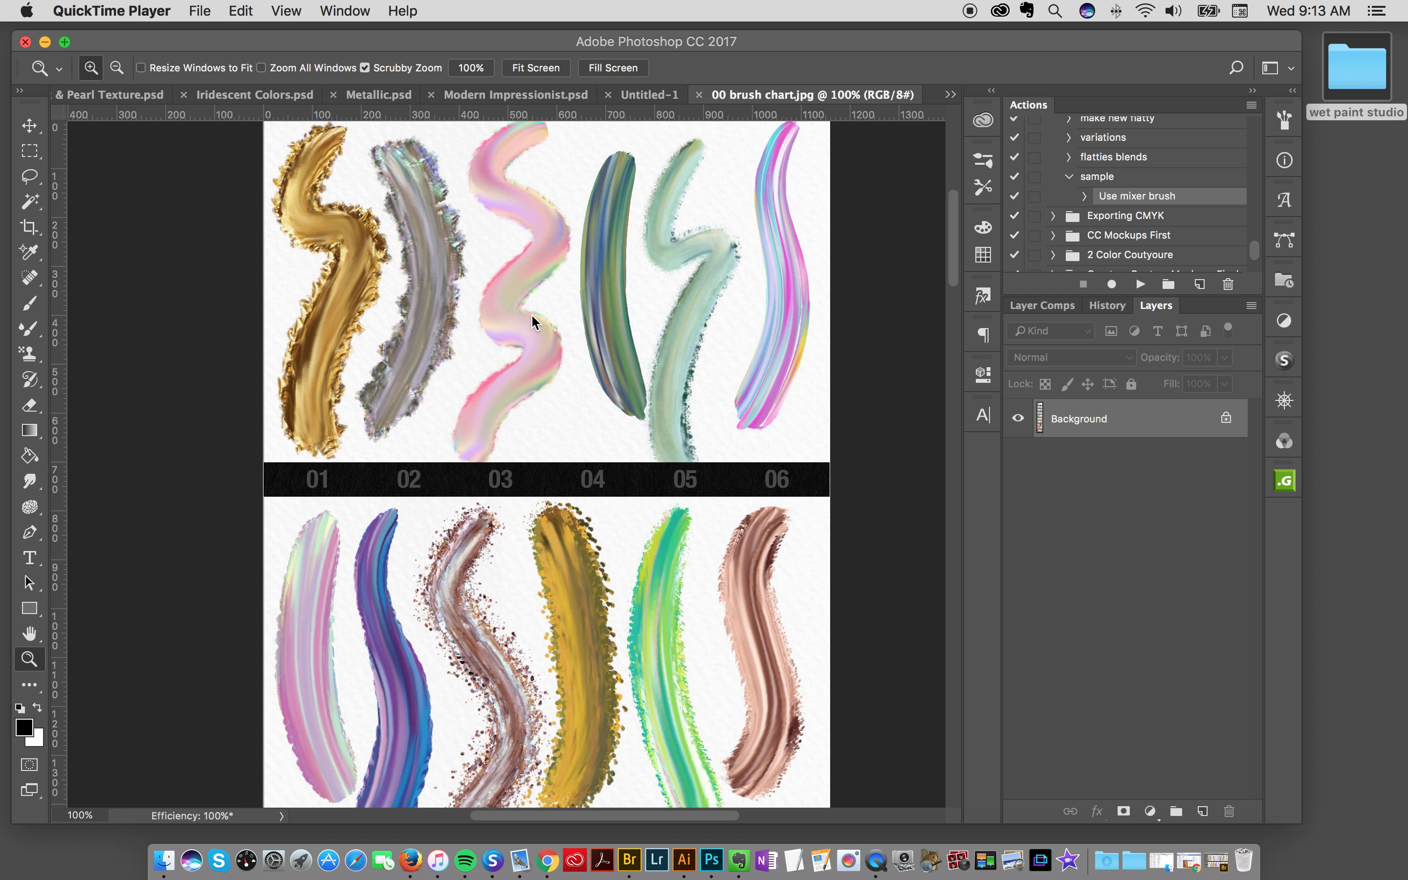
scroll(532, 318, down, 12)
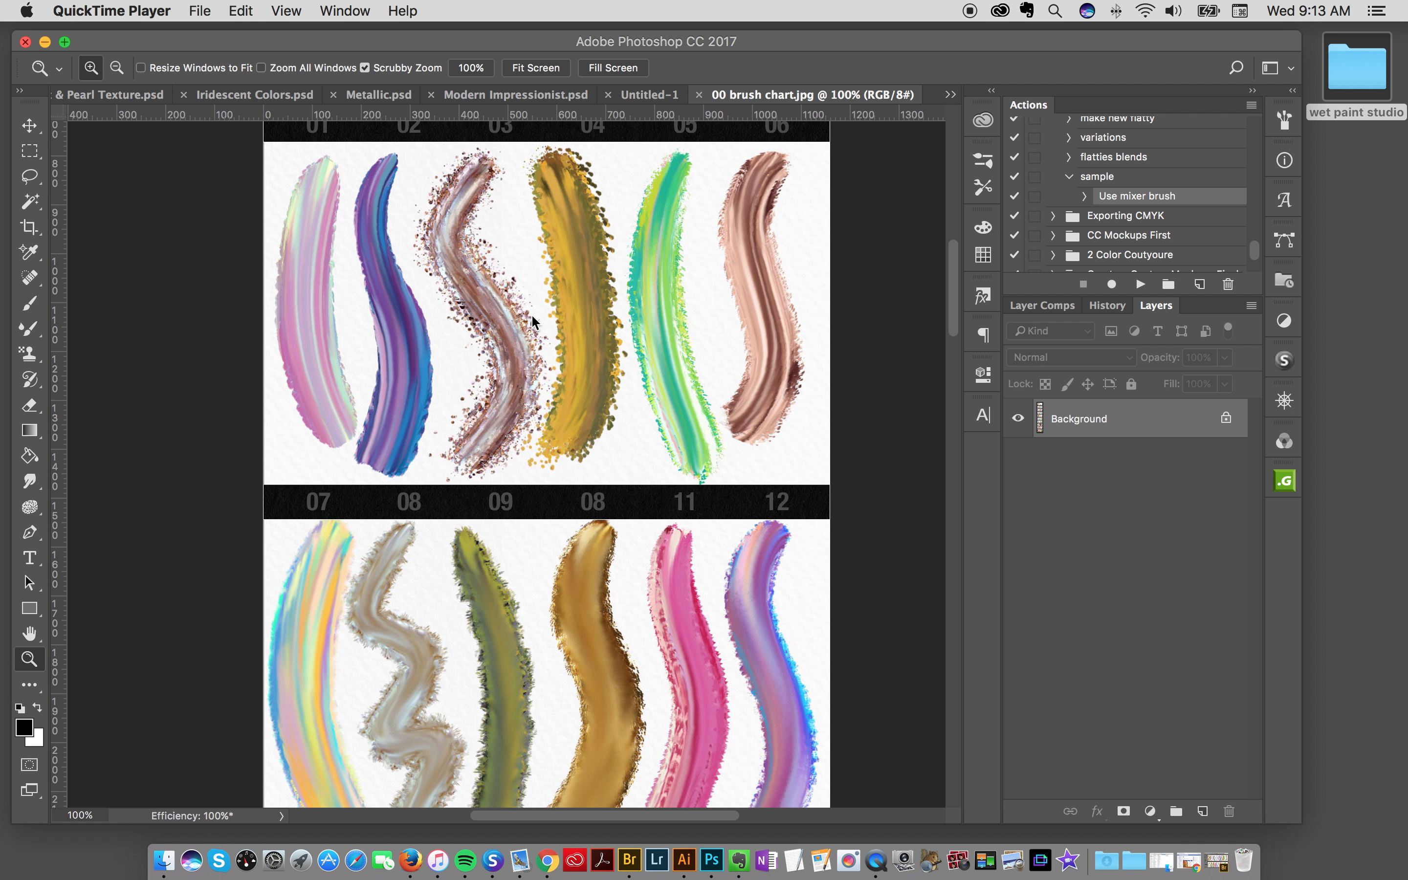
scroll(535, 321, down, 3)
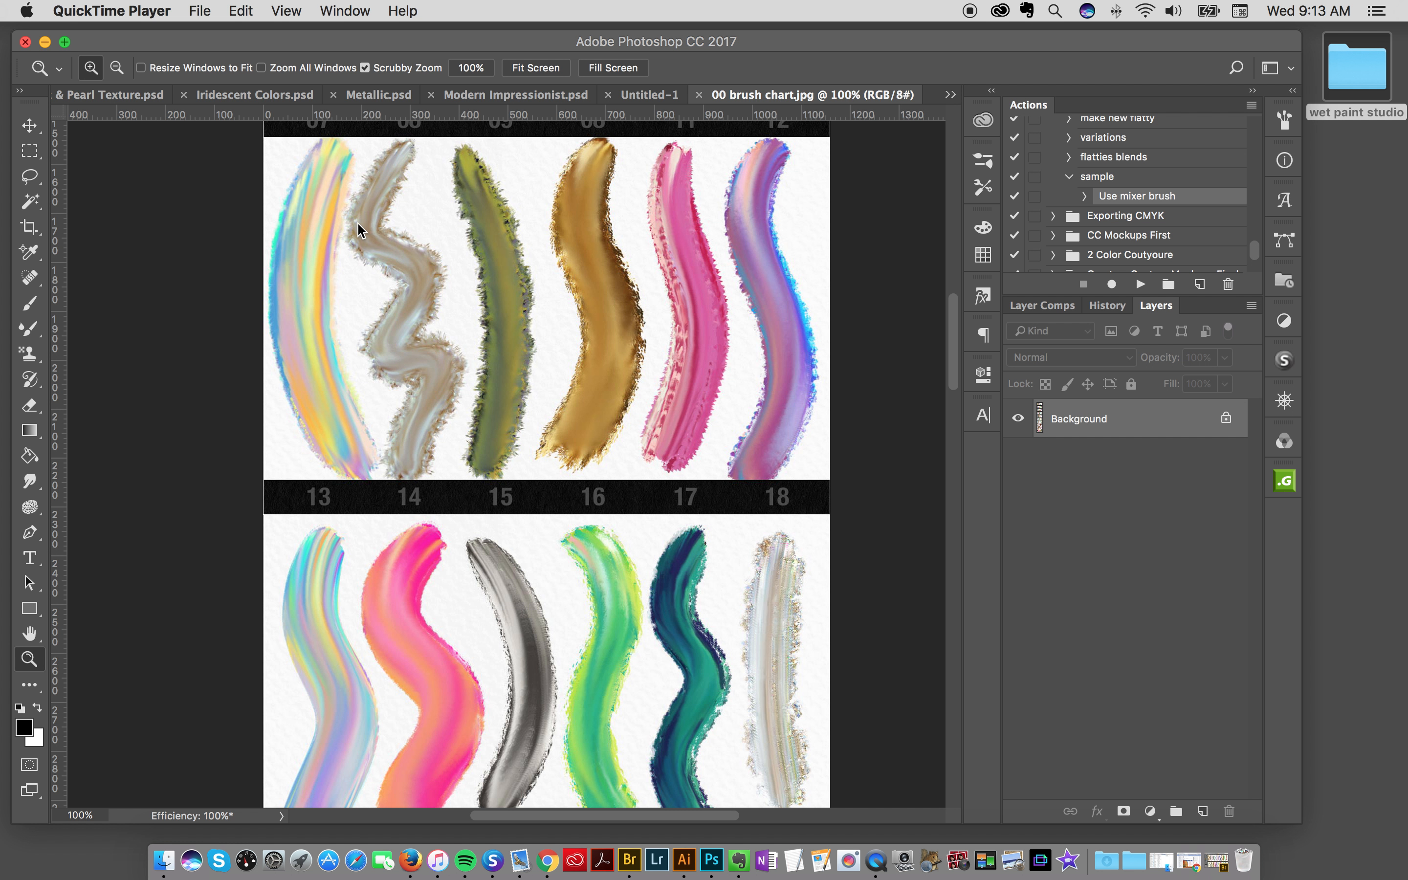
scroll(610, 451, down, 1)
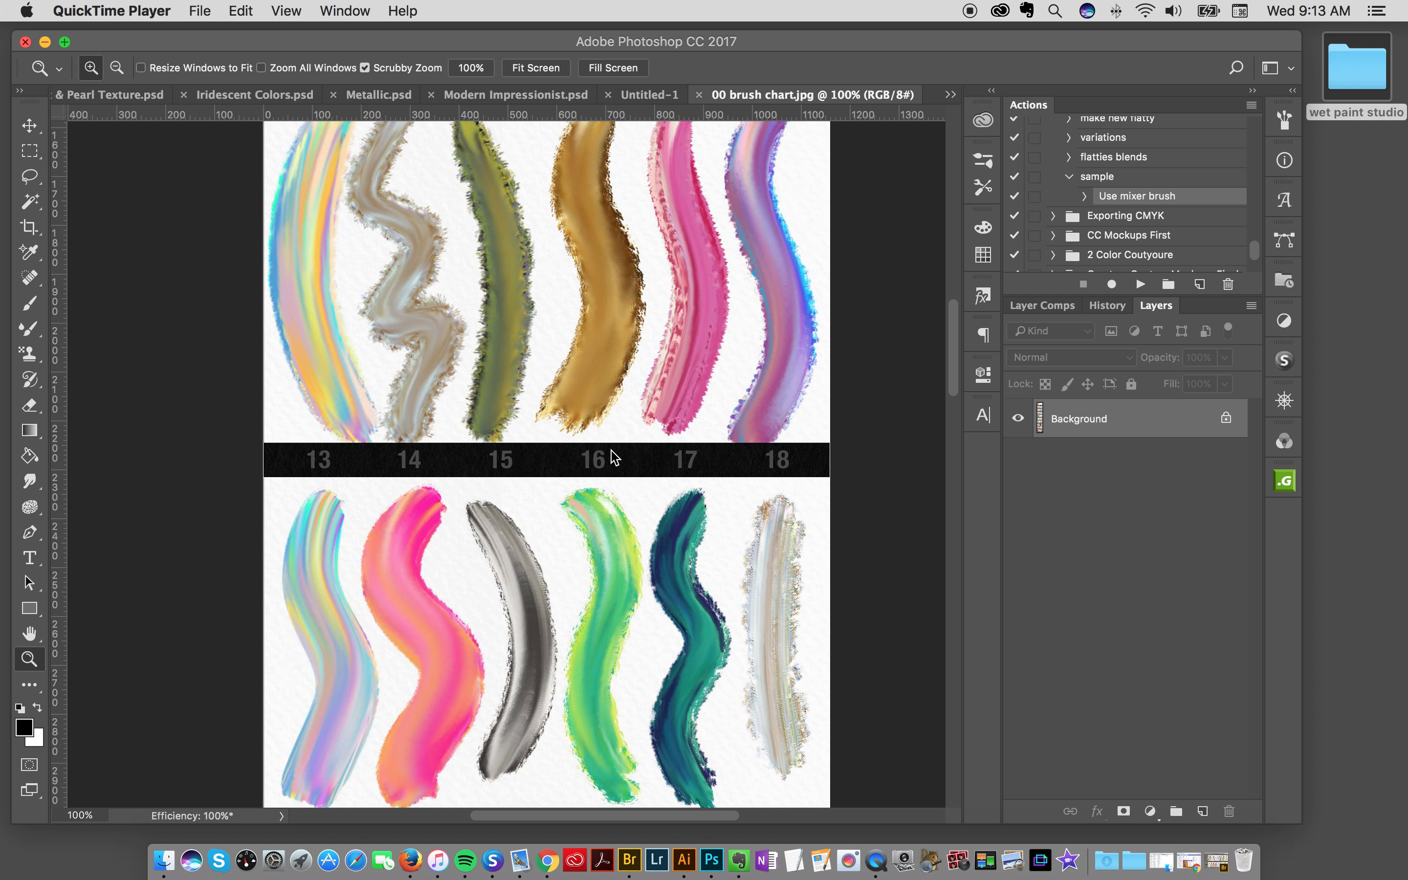
scroll(523, 378, down, 5)
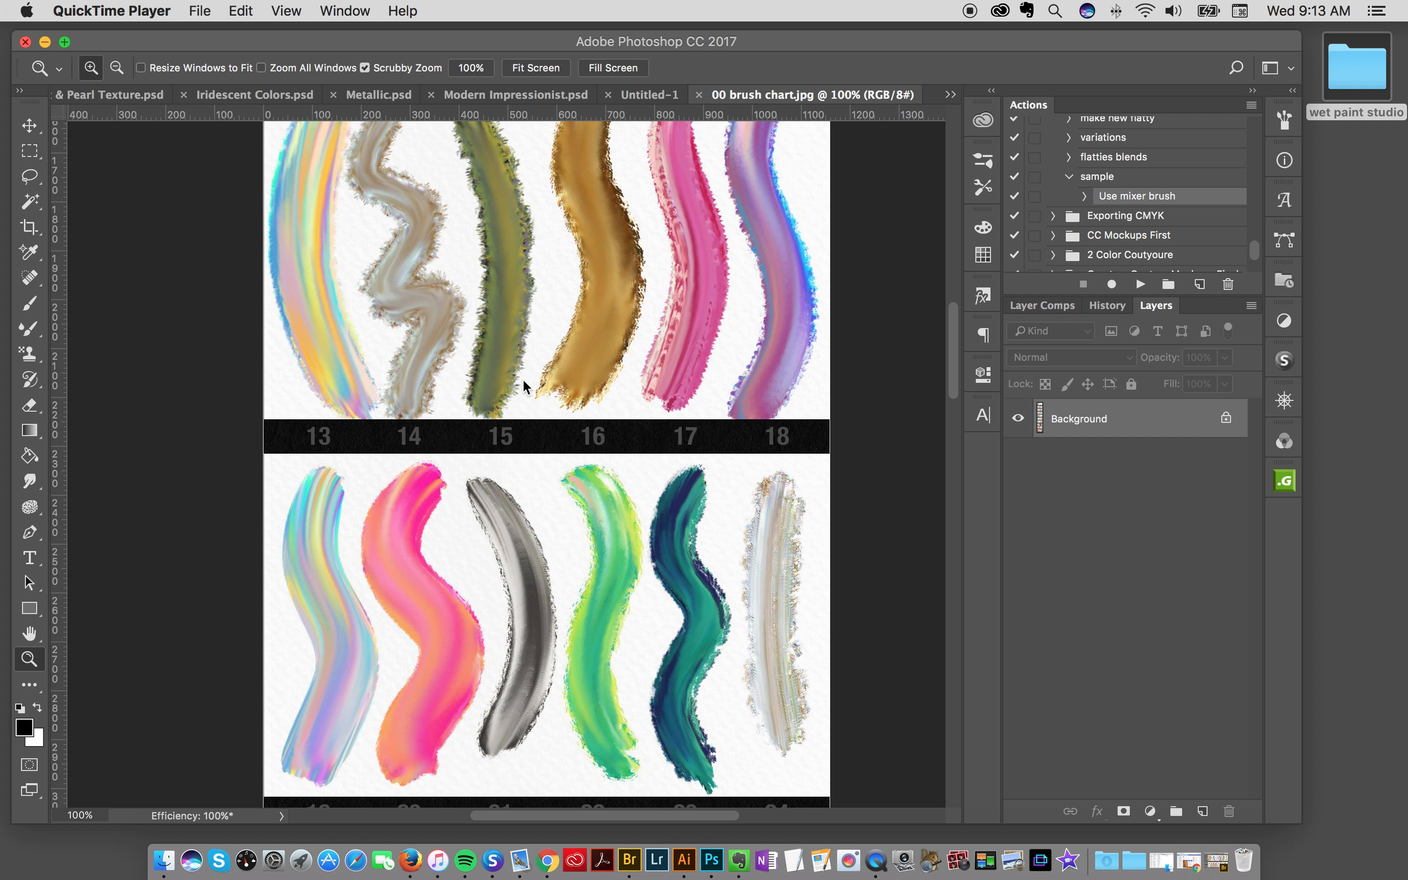
scroll(369, 345, down, 8)
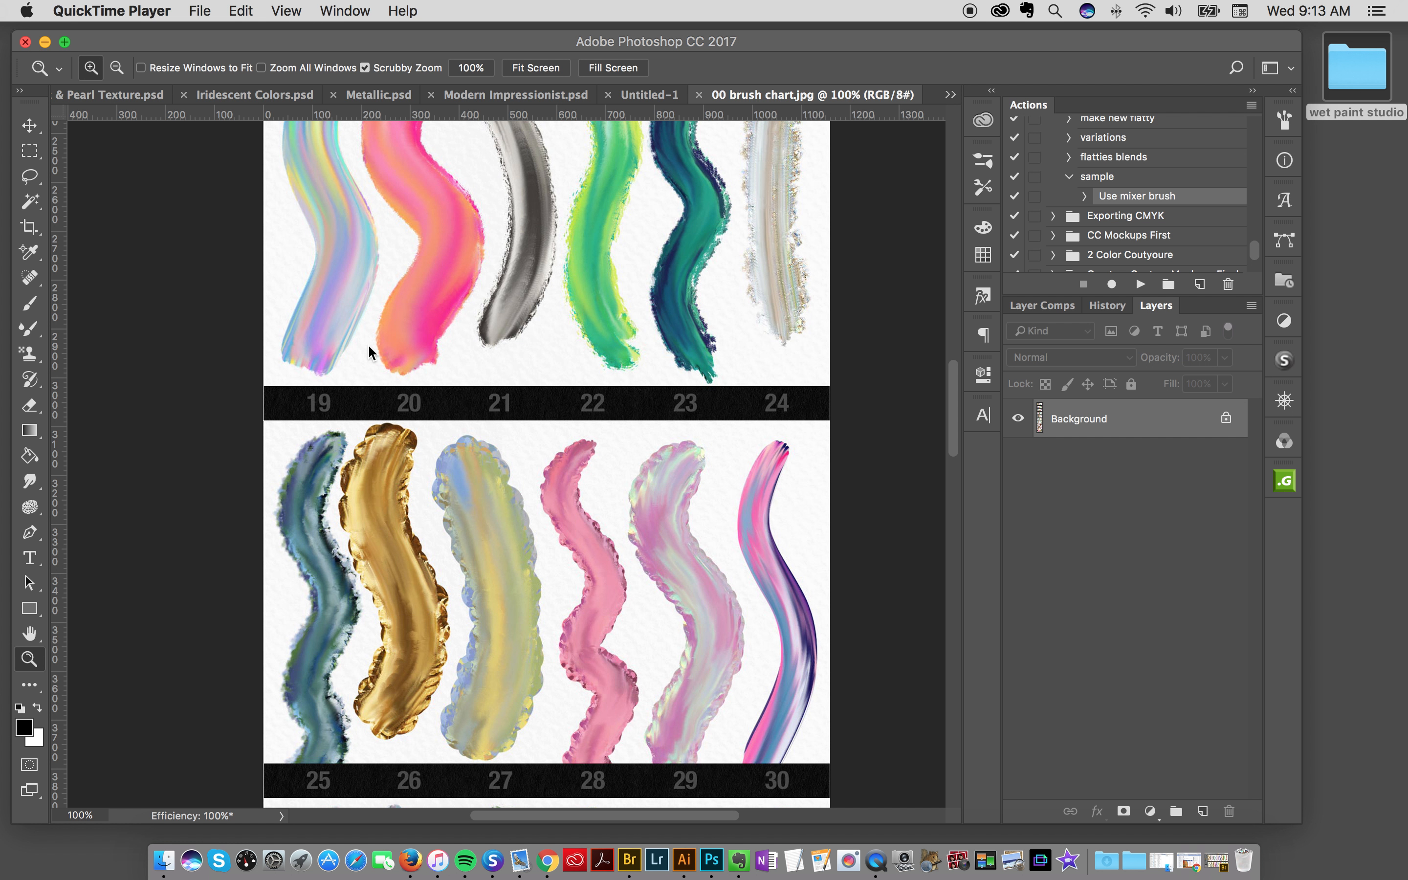
scroll(369, 352, down, 9)
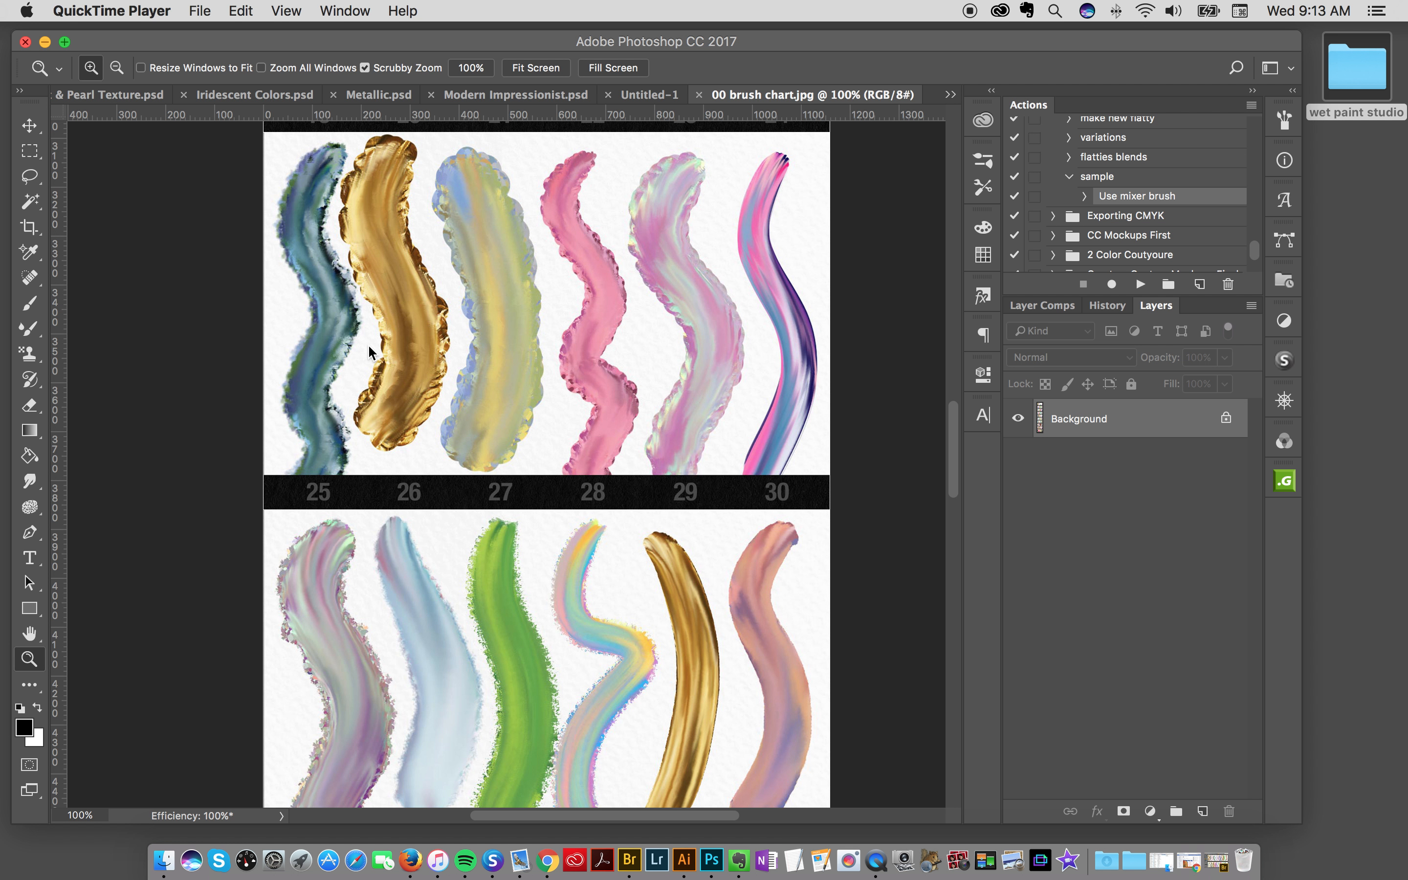
scroll(369, 352, down, 9)
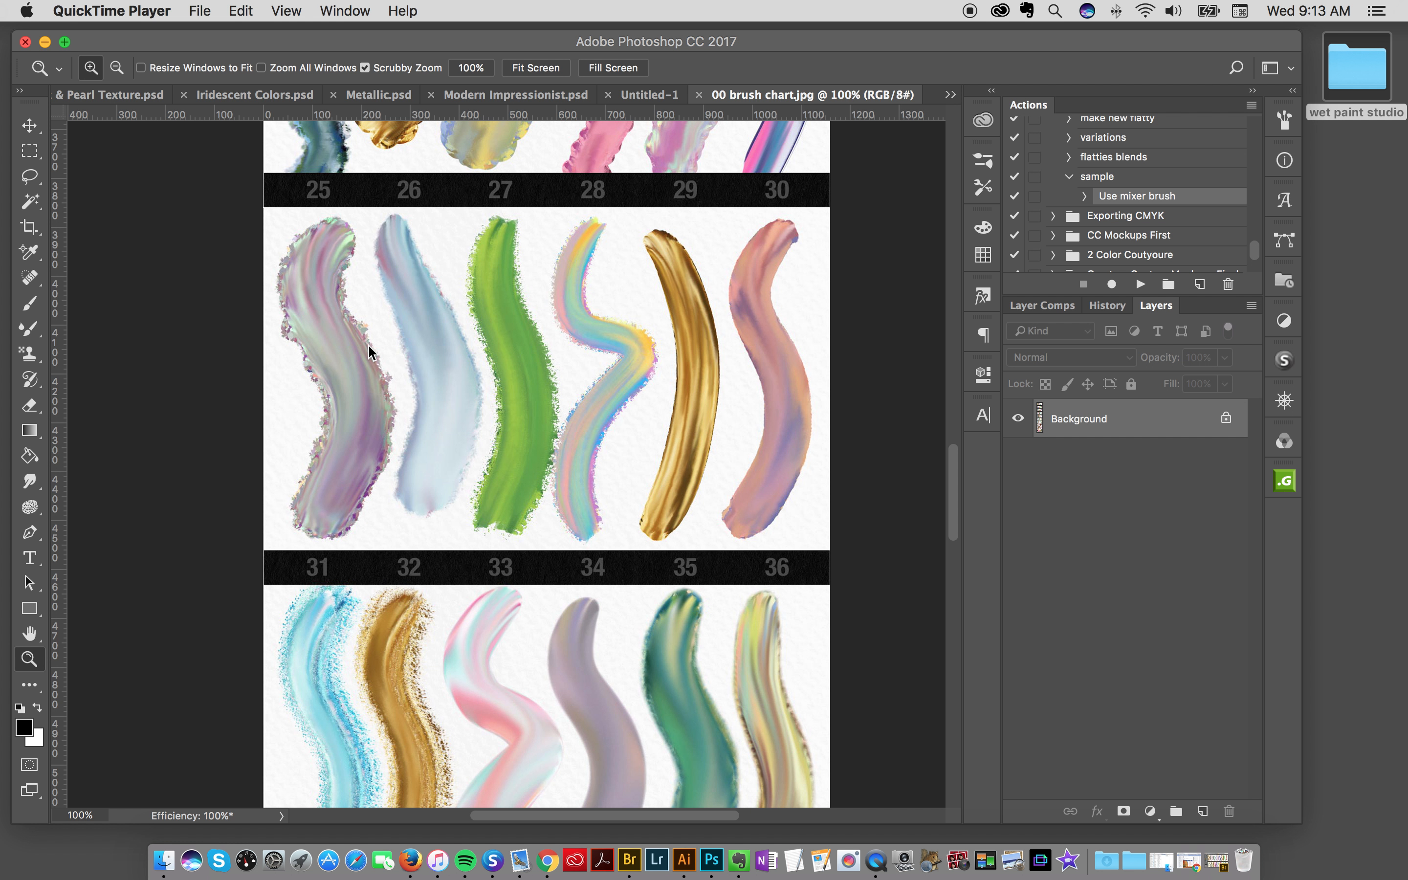
scroll(370, 352, down, 8)
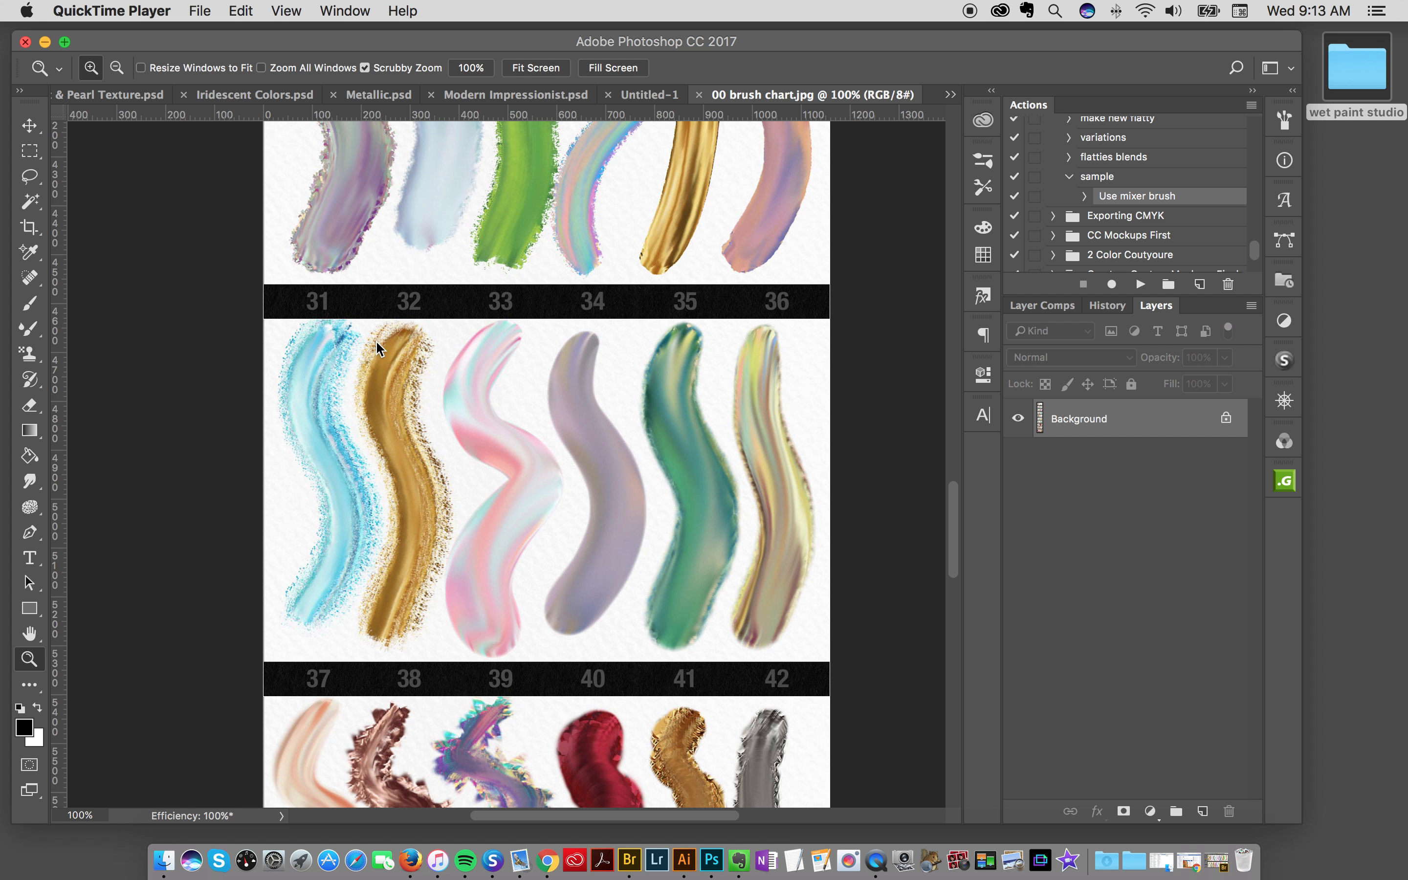
scroll(377, 342, down, 8)
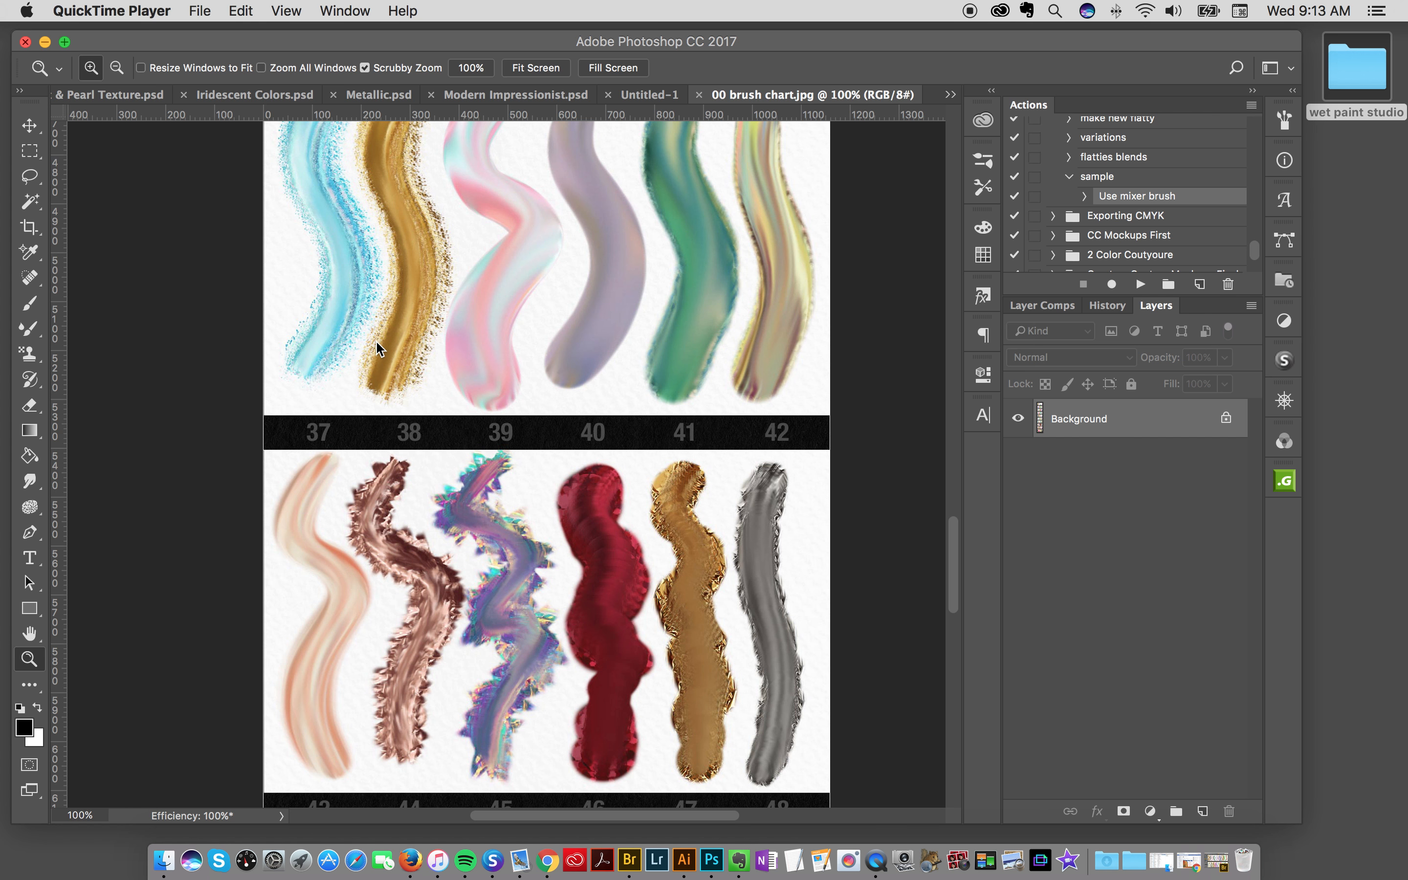
scroll(376, 347, down, 13)
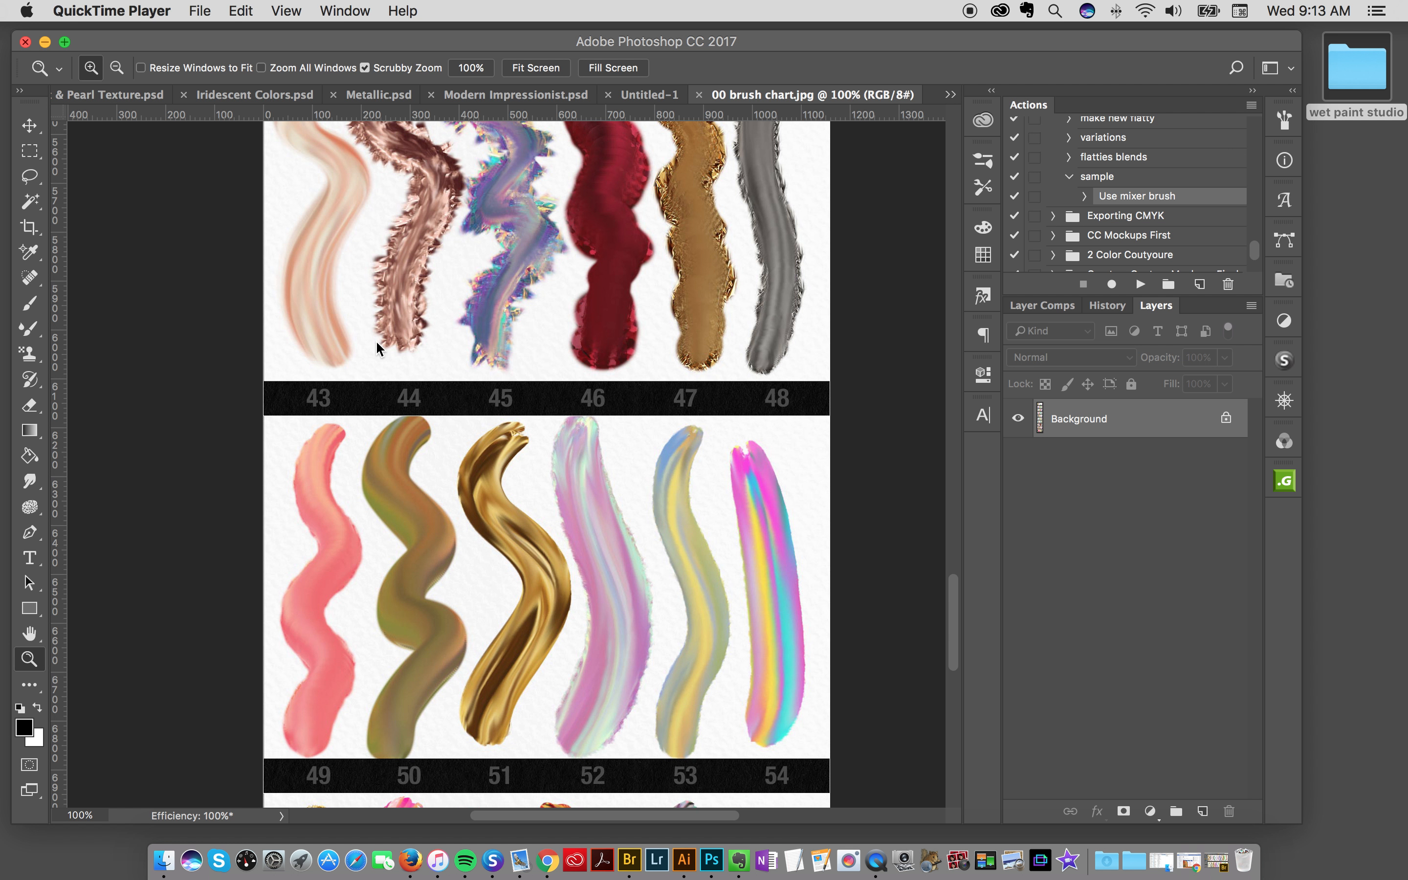
scroll(504, 349, down, 9)
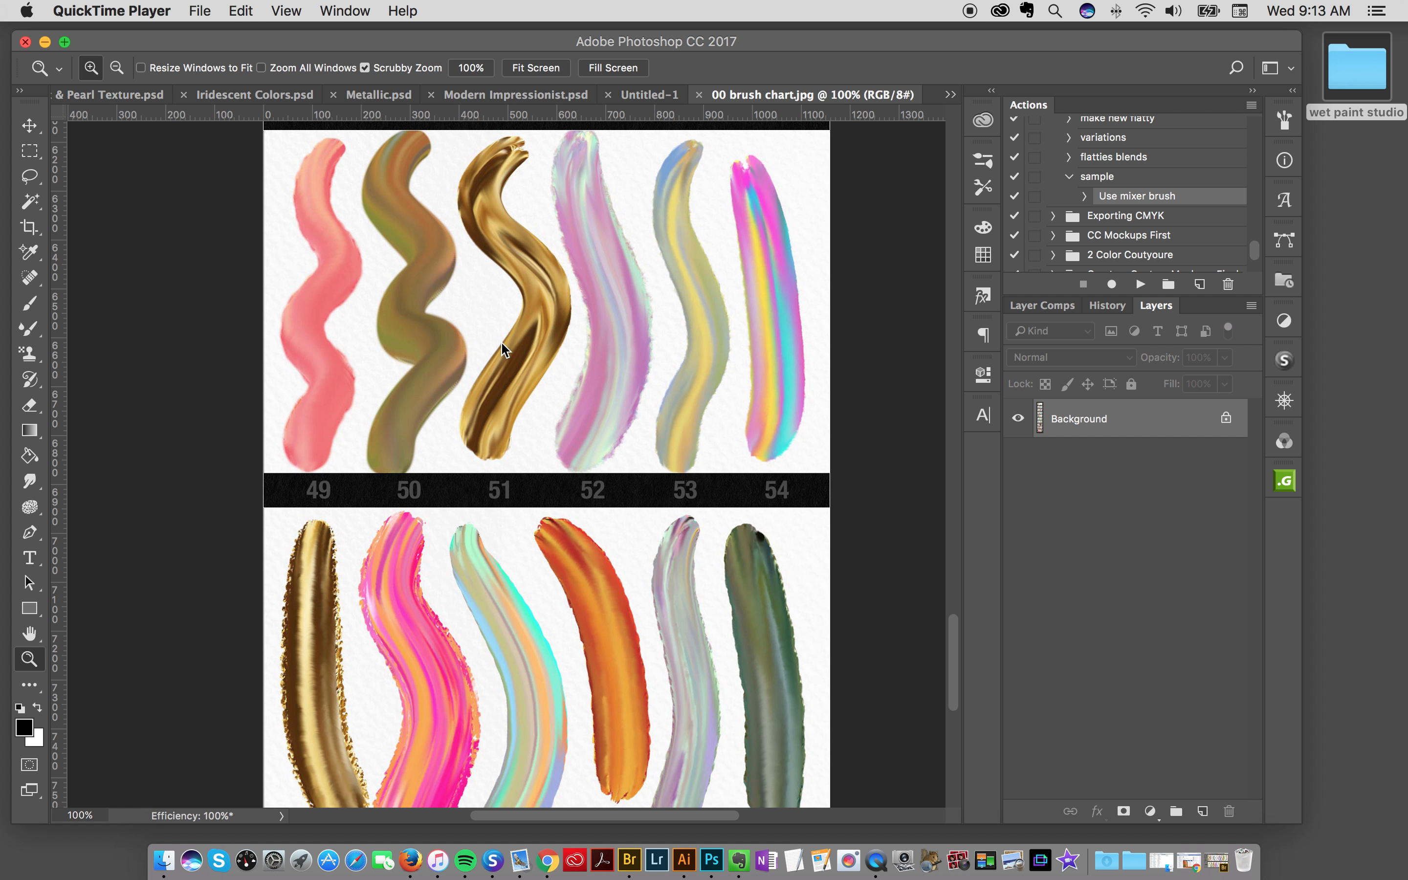
scroll(504, 349, down, 3)
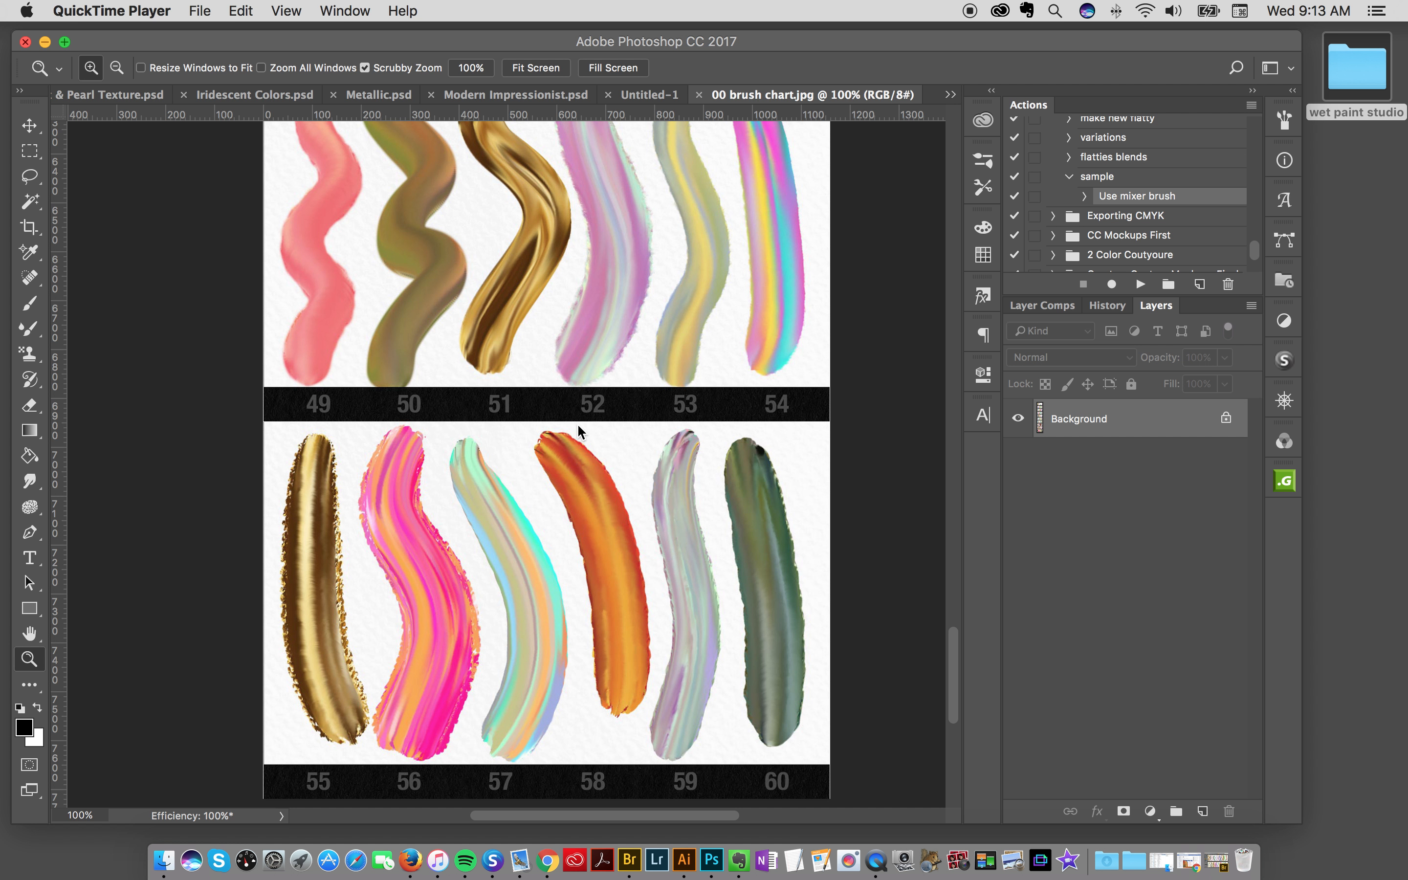
scroll(578, 430, down, 3)
scroll(578, 431, up, 20)
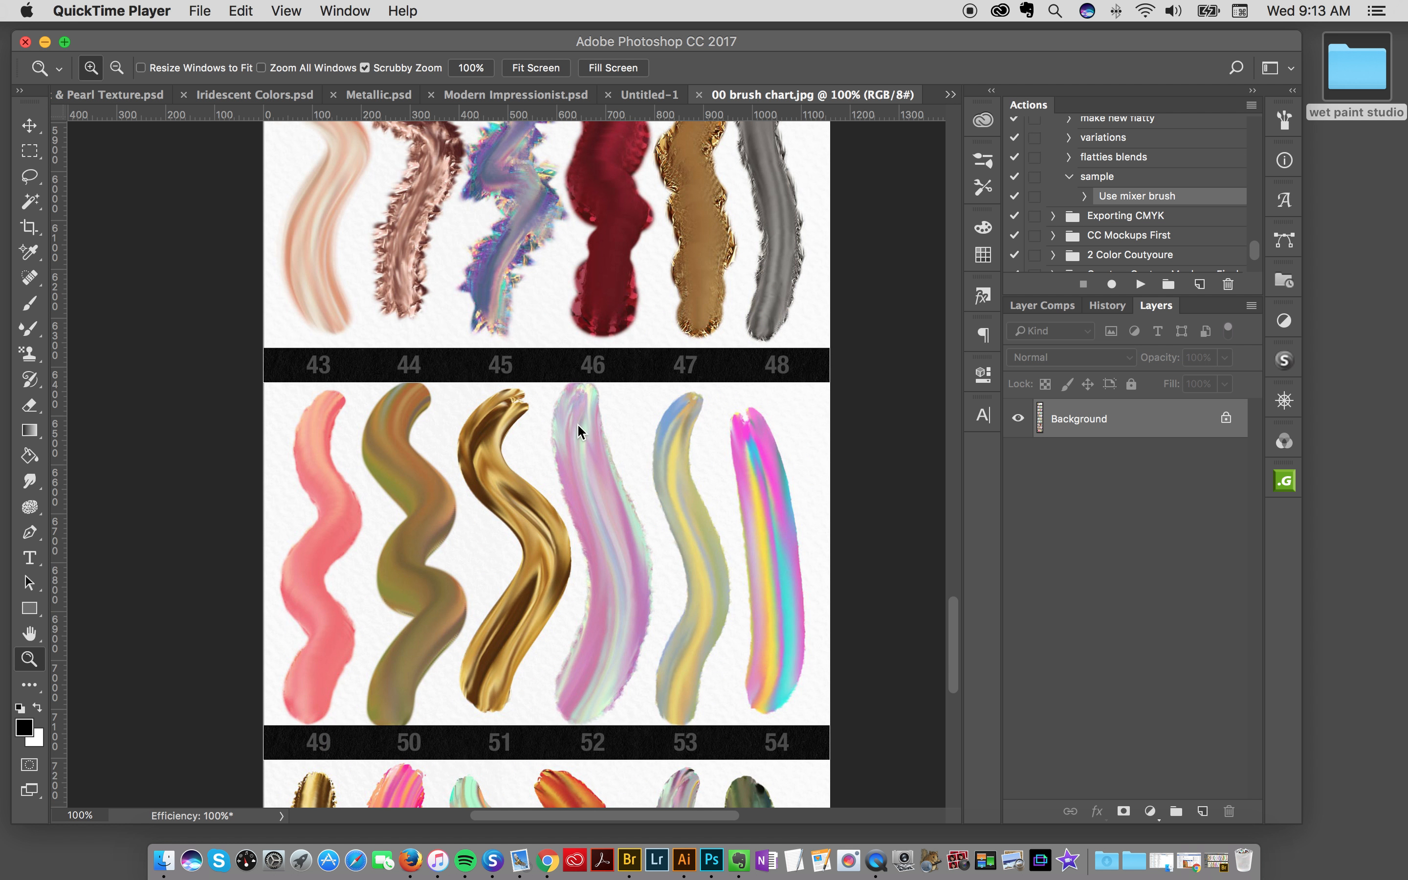
scroll(581, 431, up, 10)
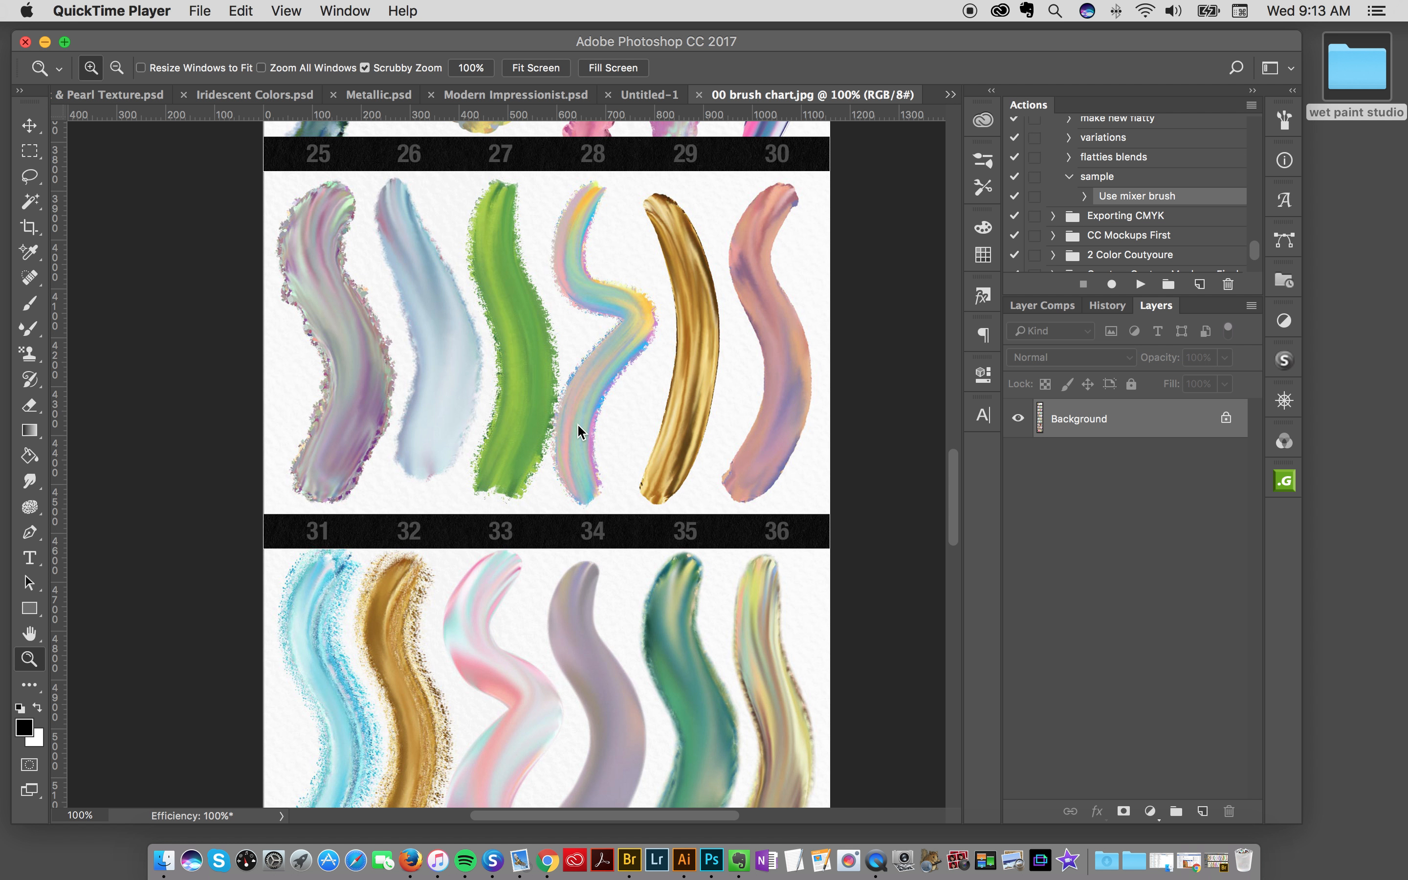
scroll(577, 425, up, 7)
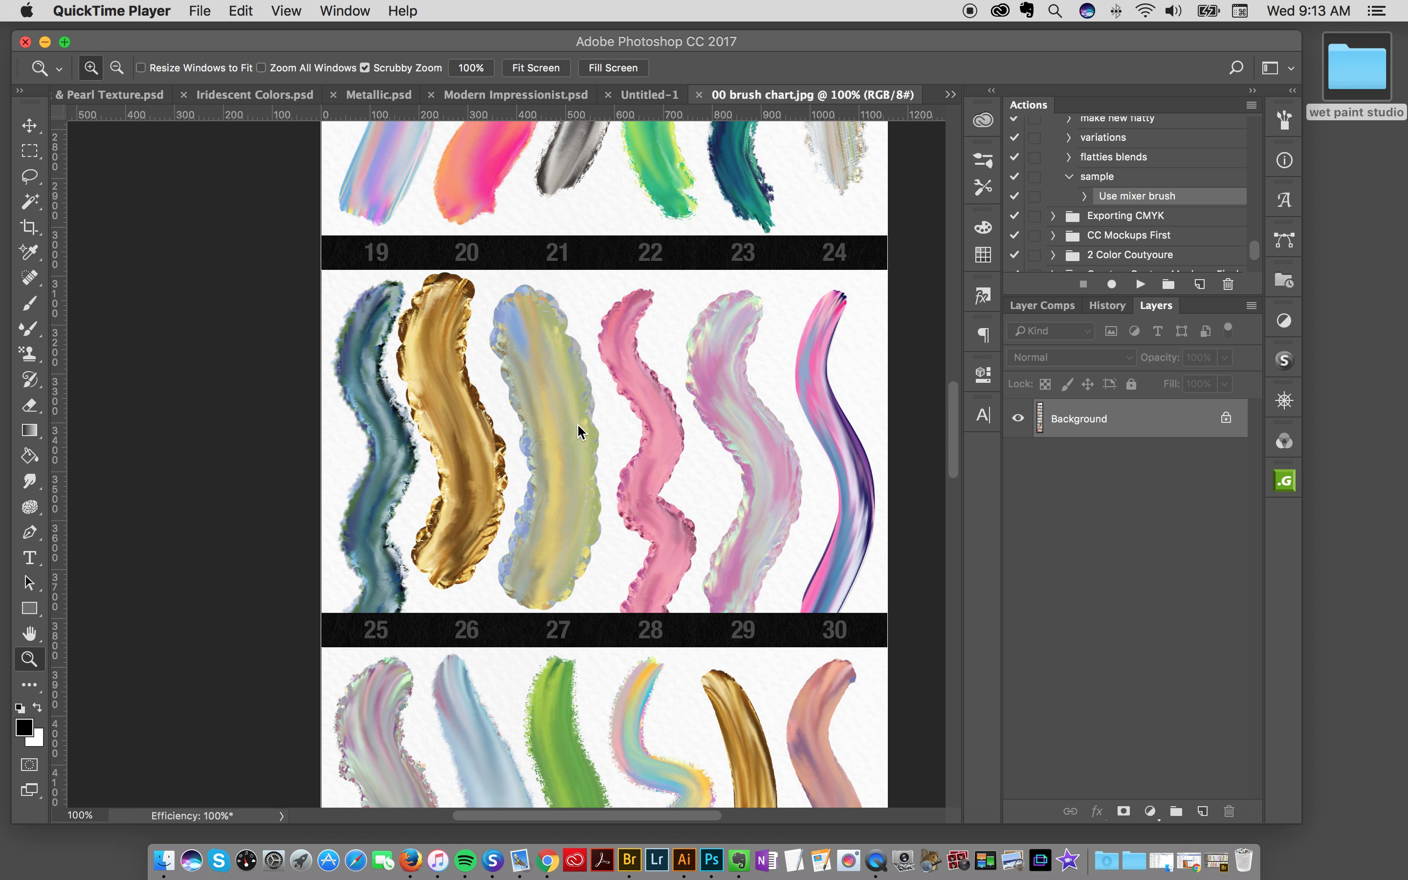
scroll(578, 428, up, 9)
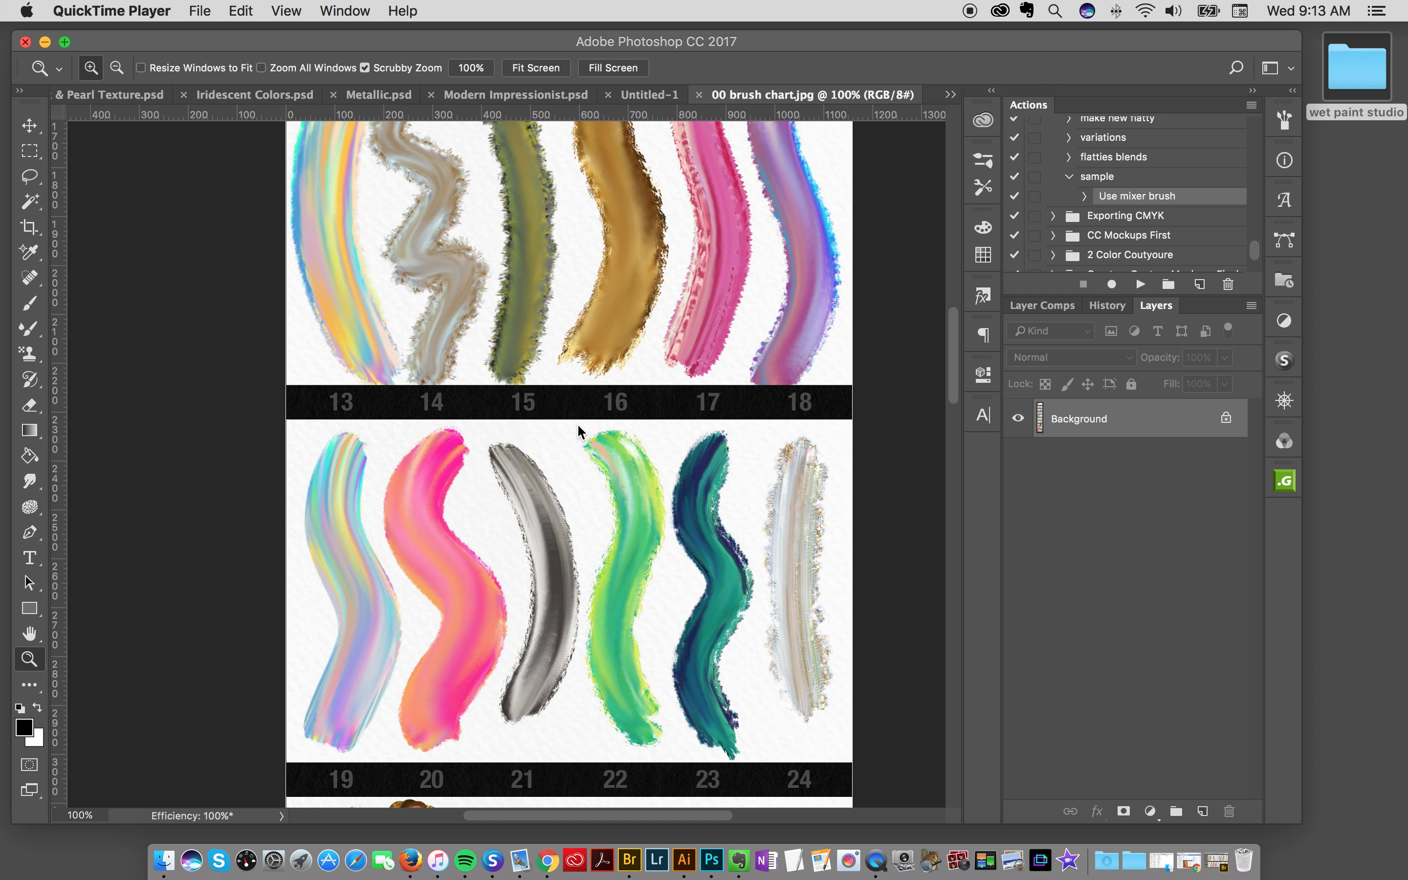
scroll(578, 431, up, 8)
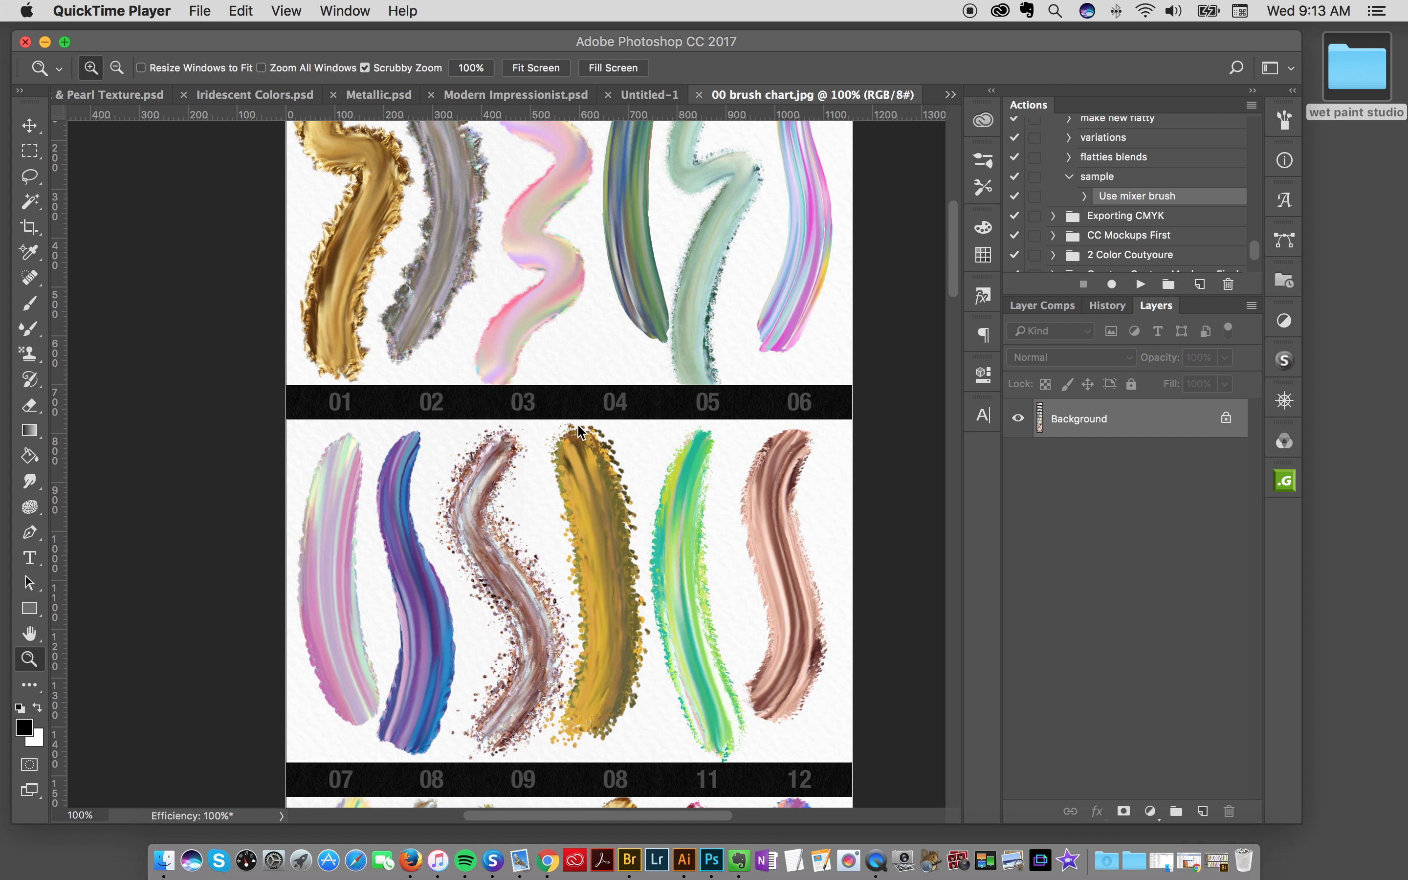
scroll(599, 419, up, 8)
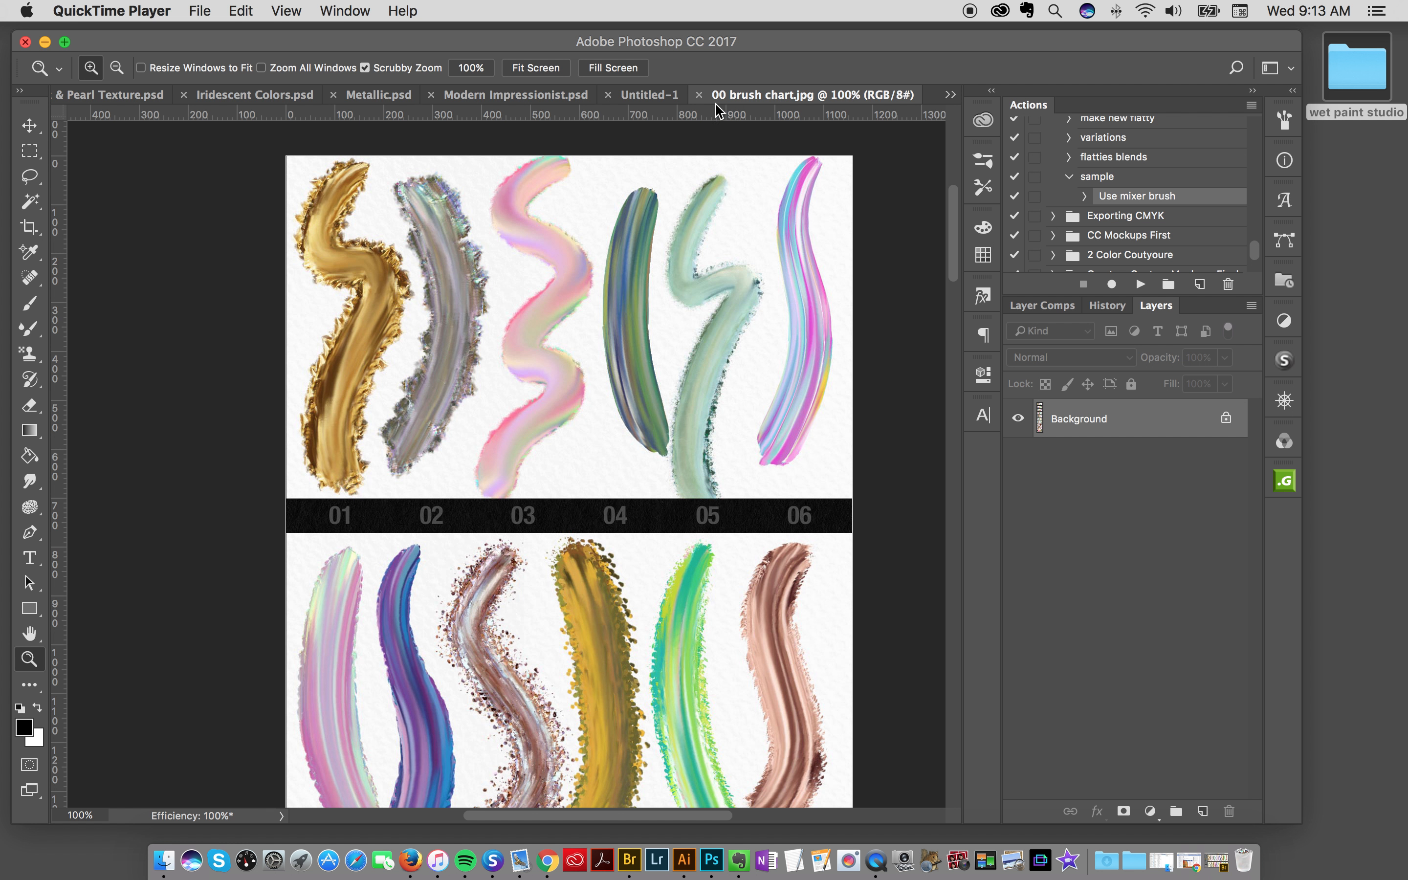
Step: Switch to Finder and inspect palette makers.abr and wet paint studio.tpl in the LOAD THESE folder of wet paint studio
double_click(1349, 70)
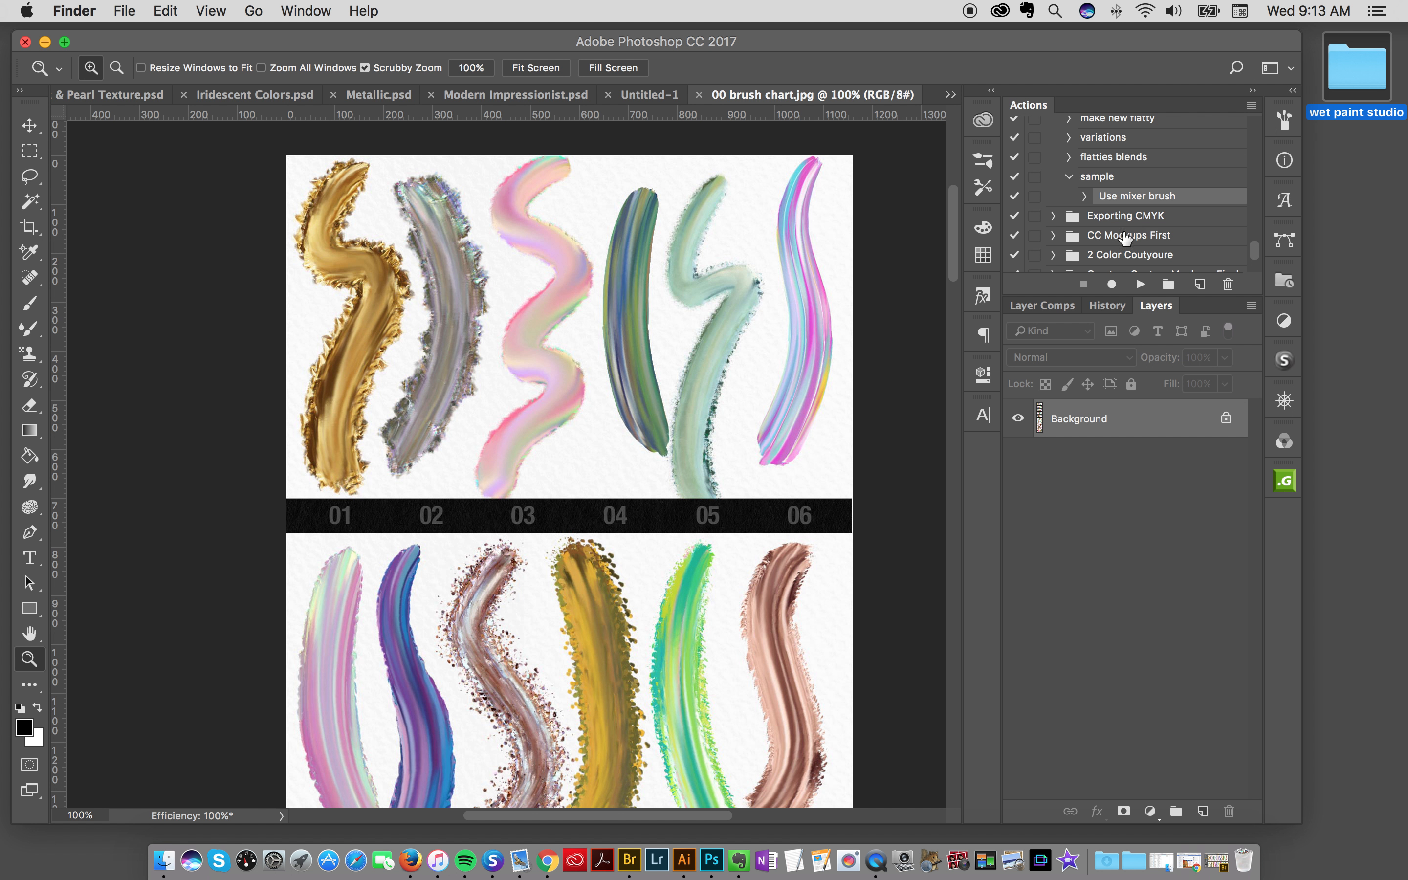
drag(701, 373, 714, 293)
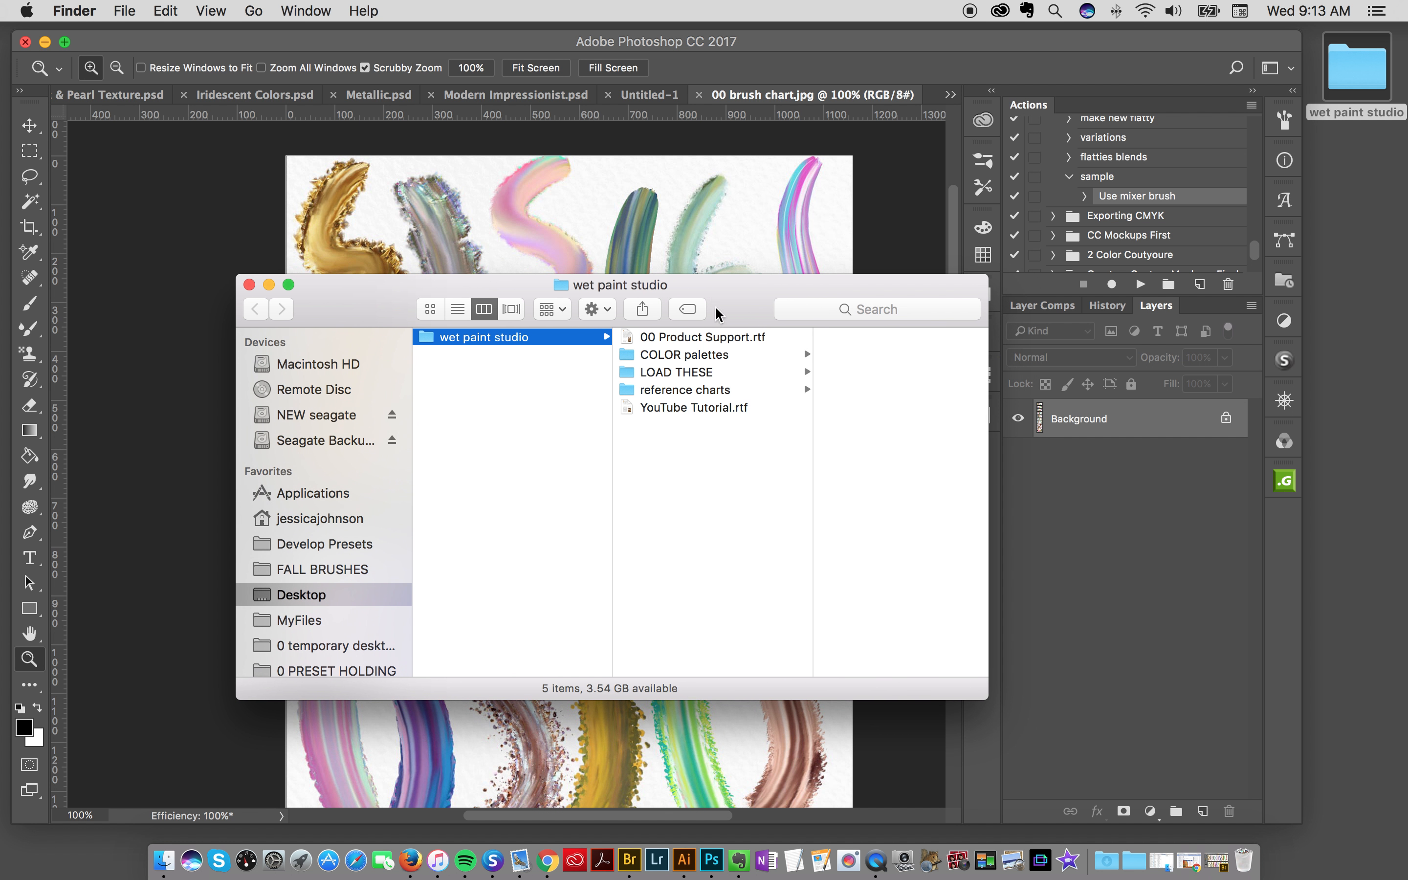
click(657, 373)
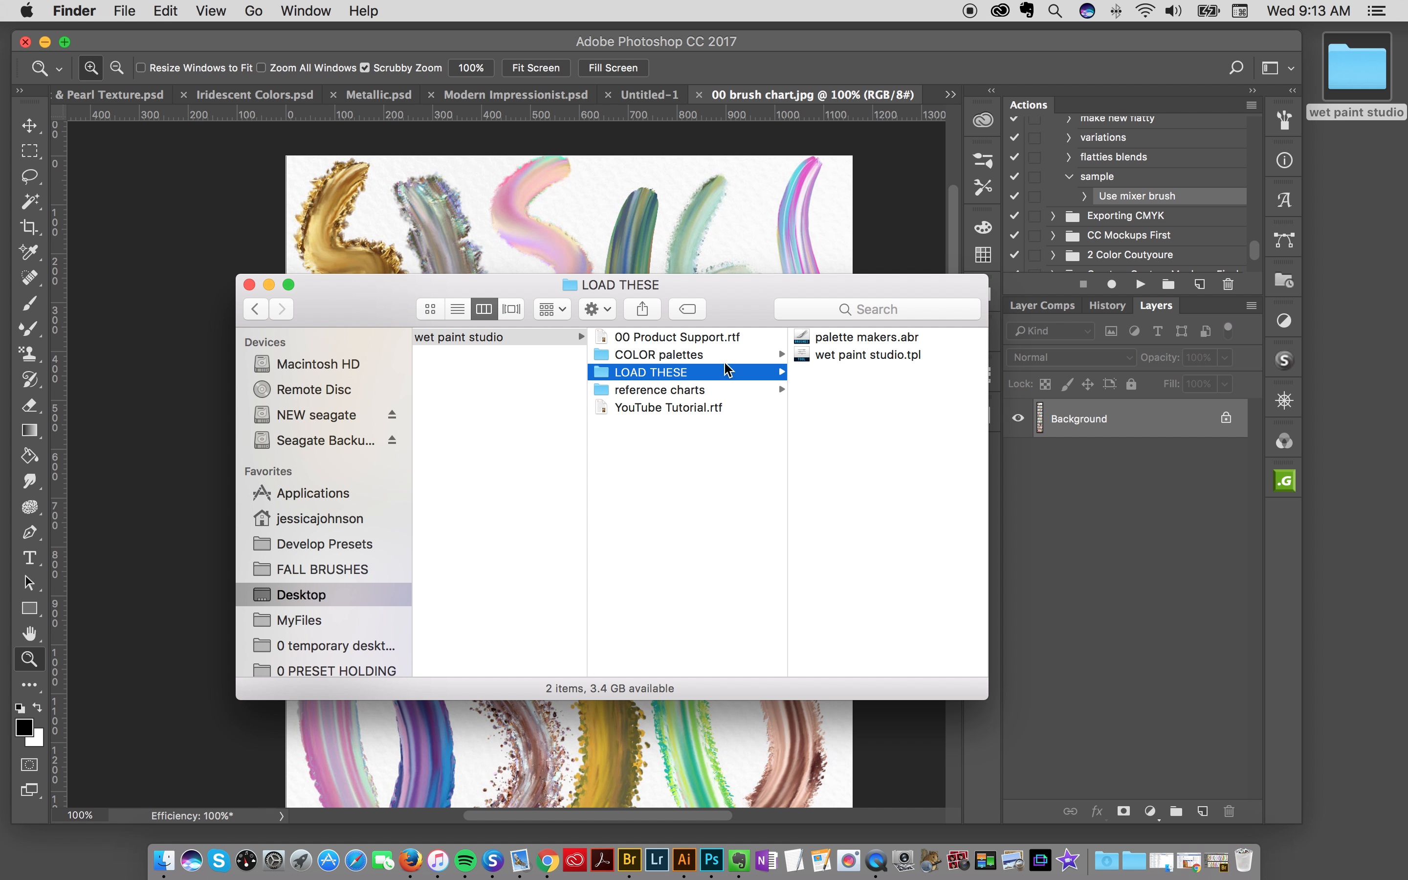
click(850, 337)
click(705, 354)
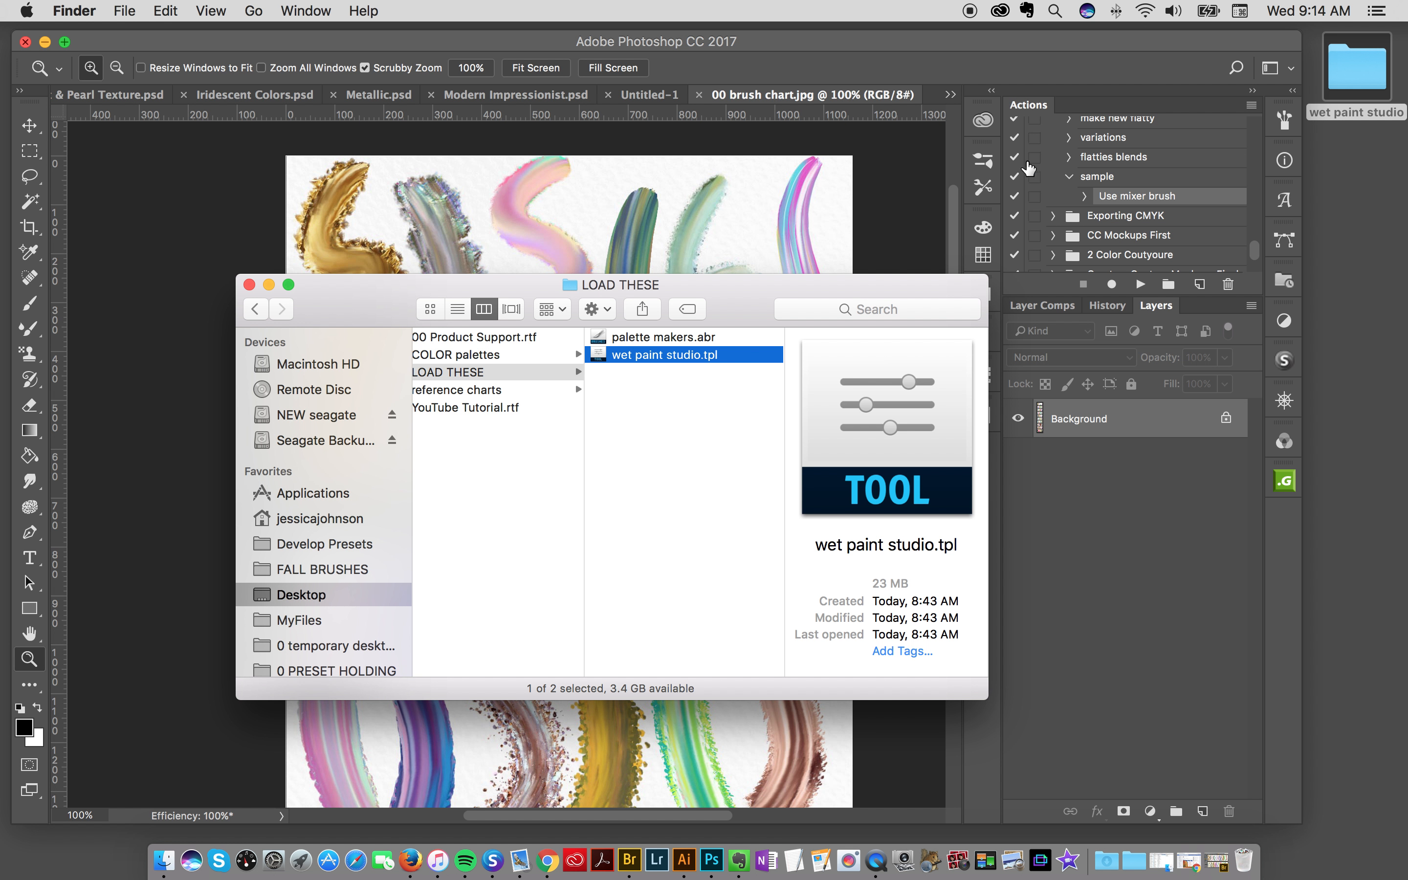
Step: Return to Photoshop, activate the Brush tool and display the list of brush presets
click(978, 160)
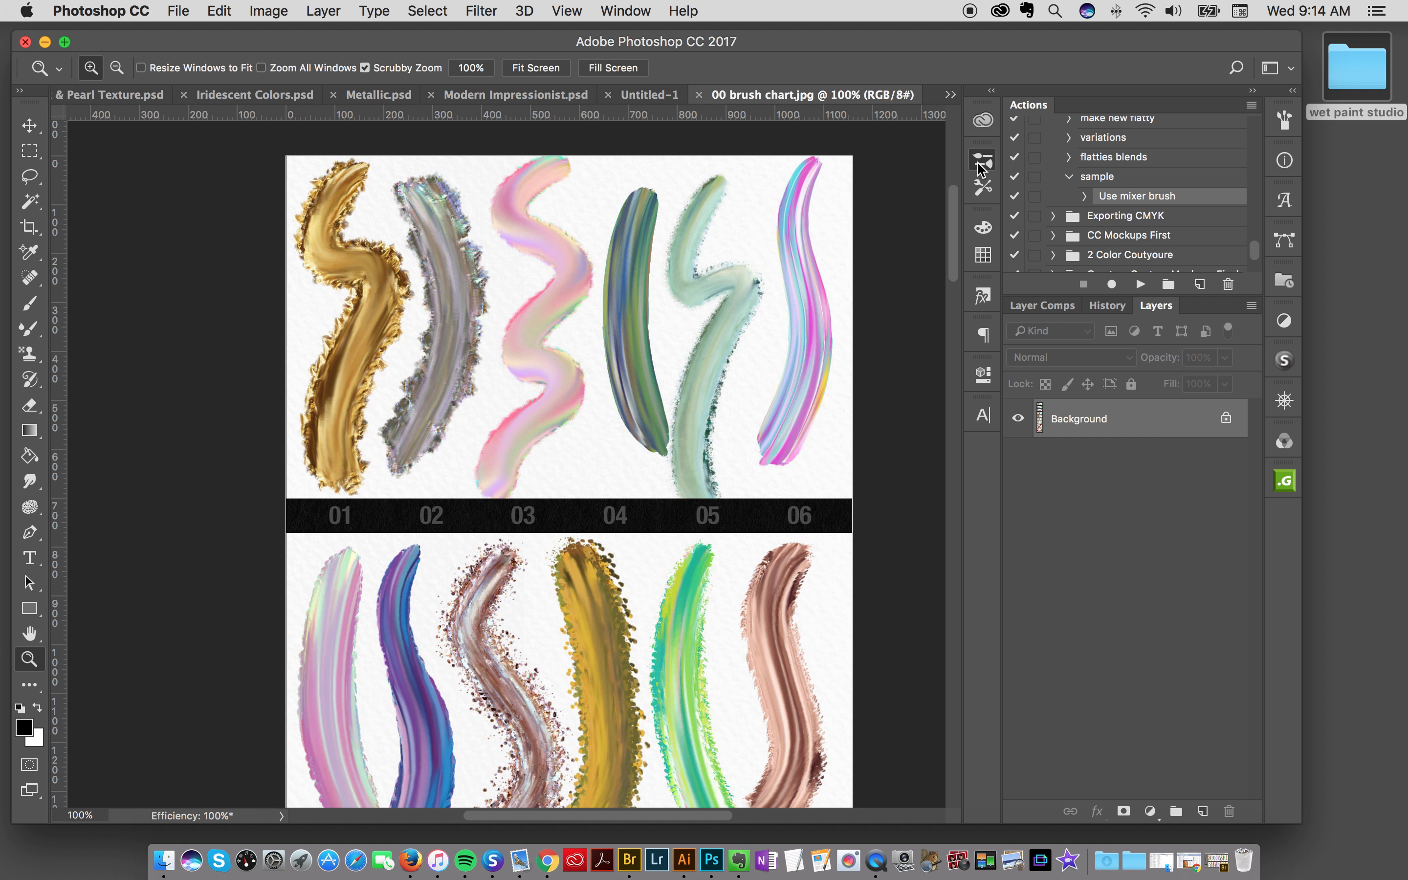
click(979, 168)
click(28, 302)
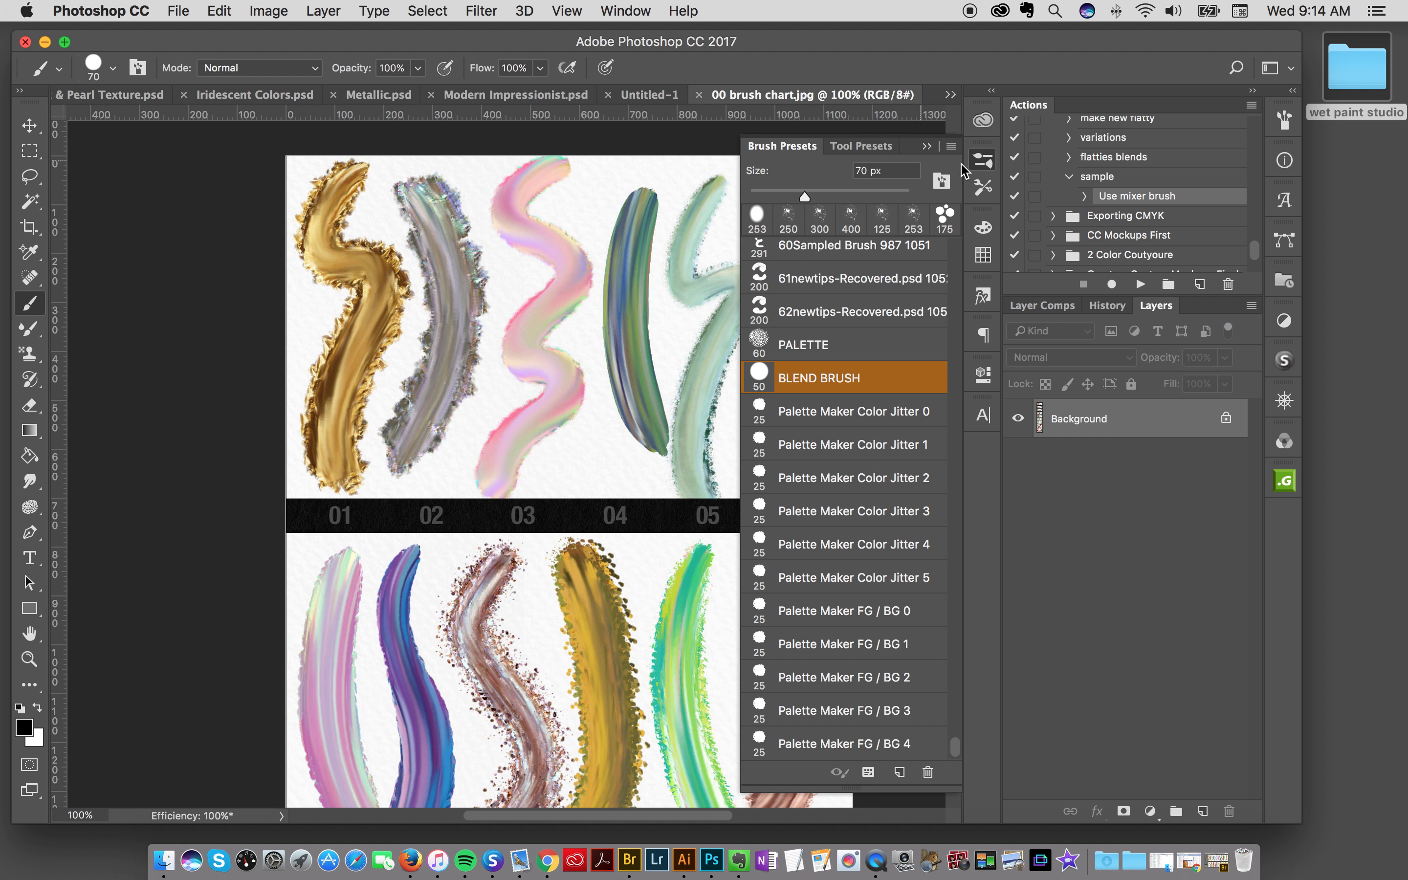
click(988, 165)
click(987, 165)
click(622, 9)
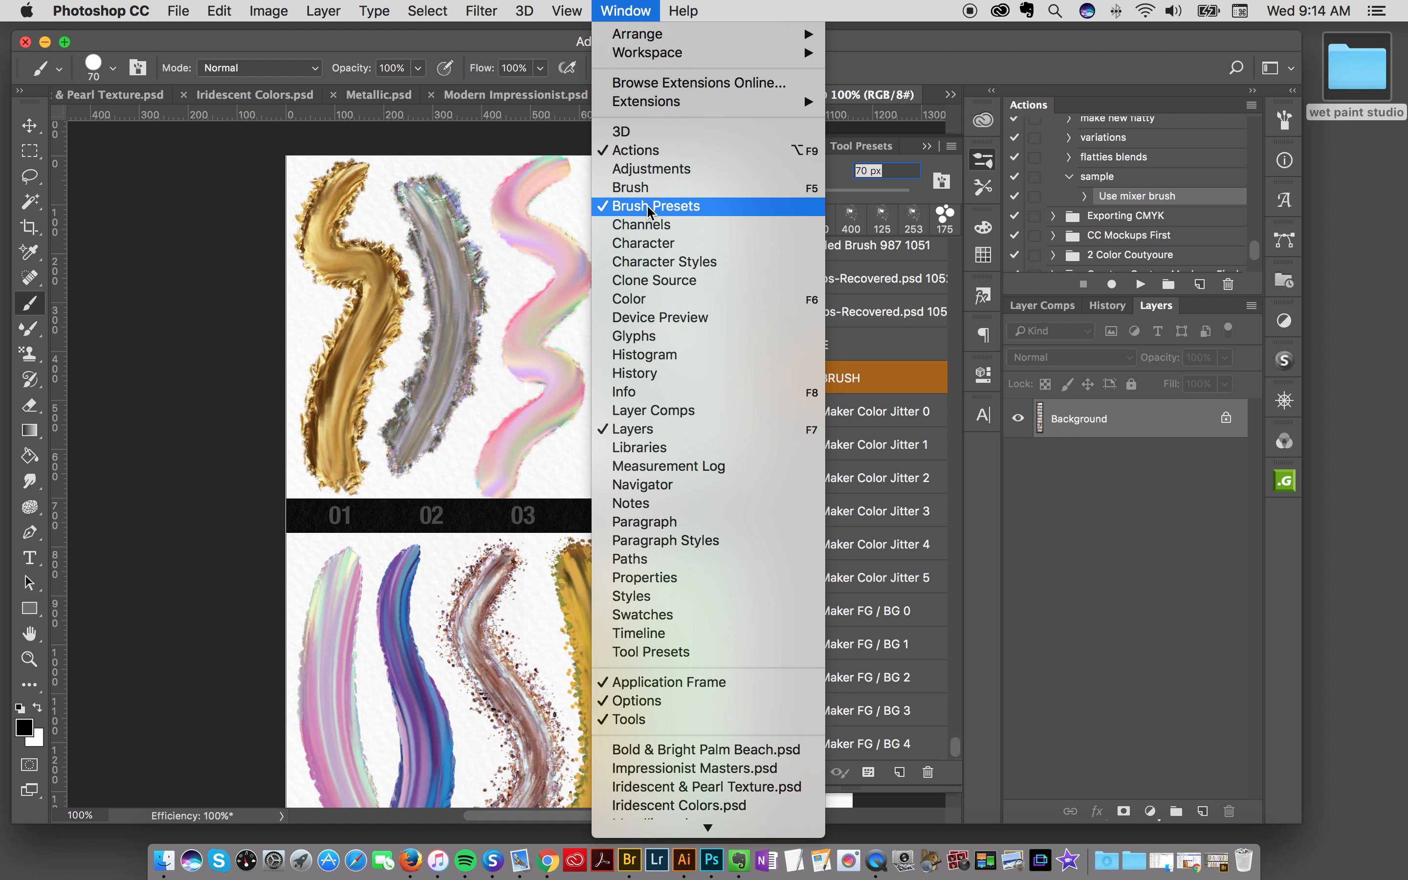
click(633, 9)
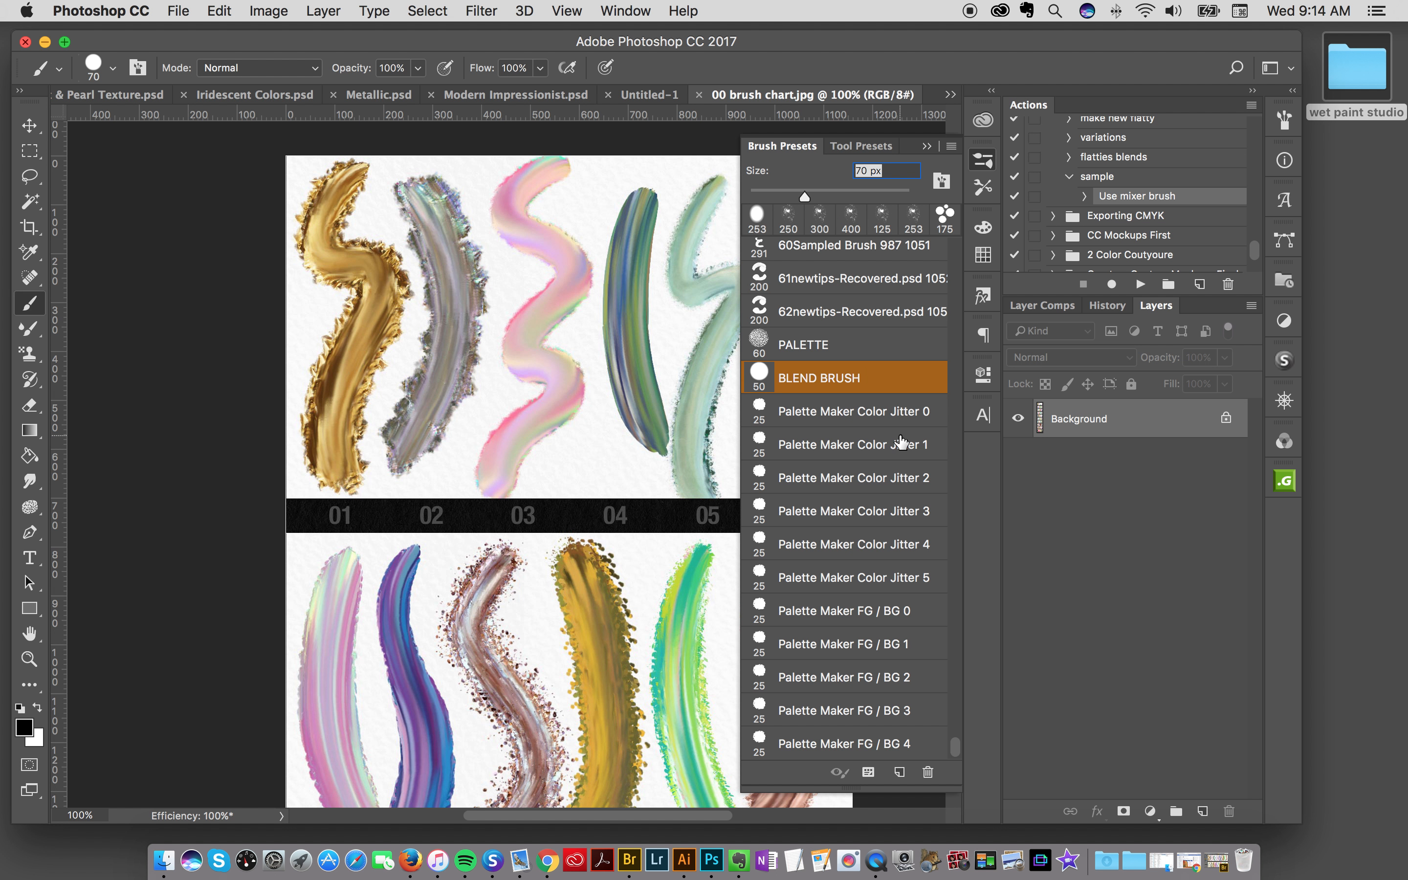
Step: Load the brush set palette makers.abr from the LOAD THESE folder inside wet paint studio on the Desktop
click(951, 147)
click(955, 152)
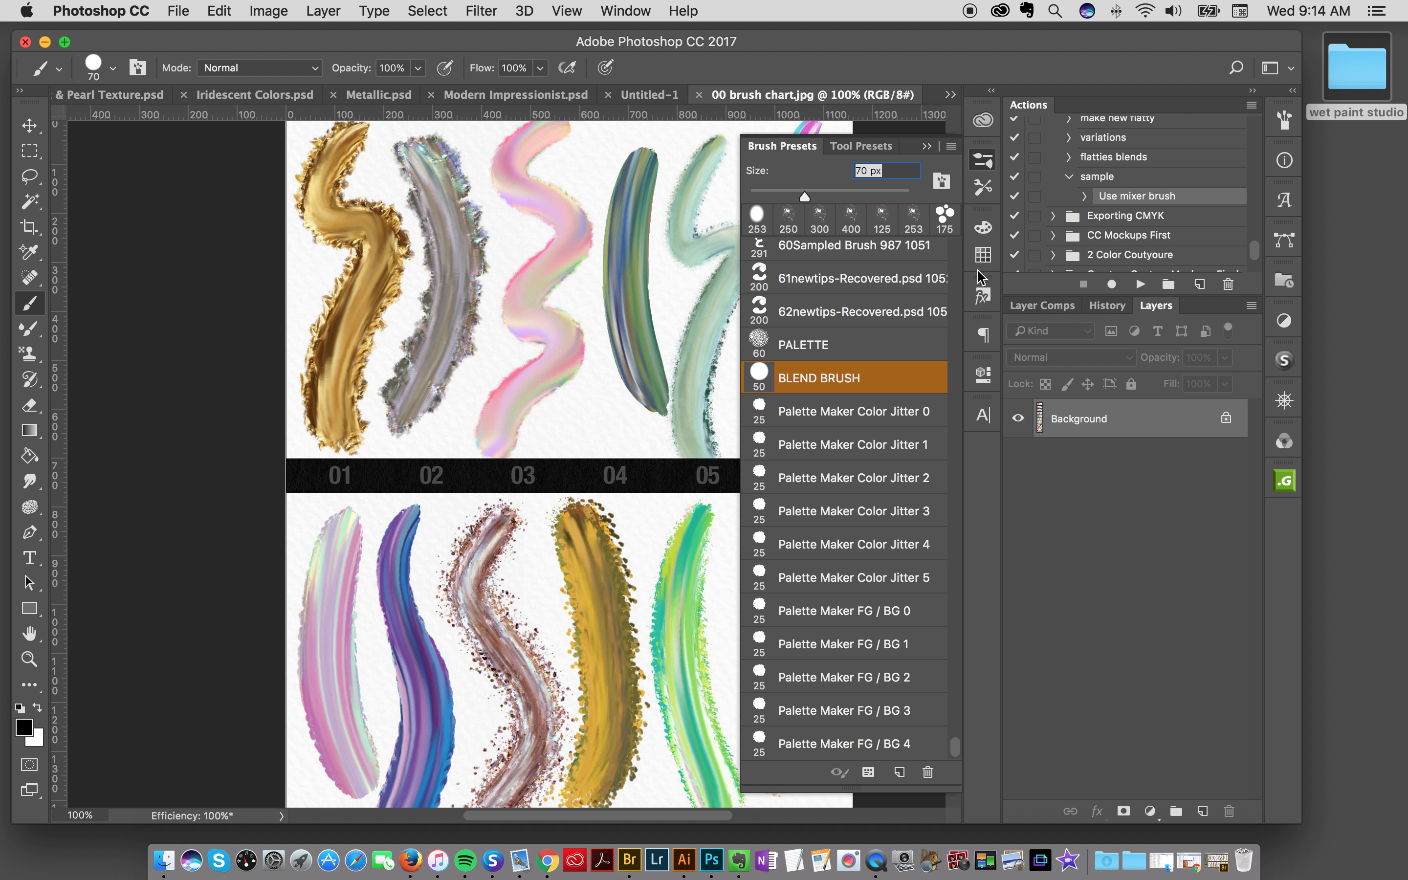
click(952, 146)
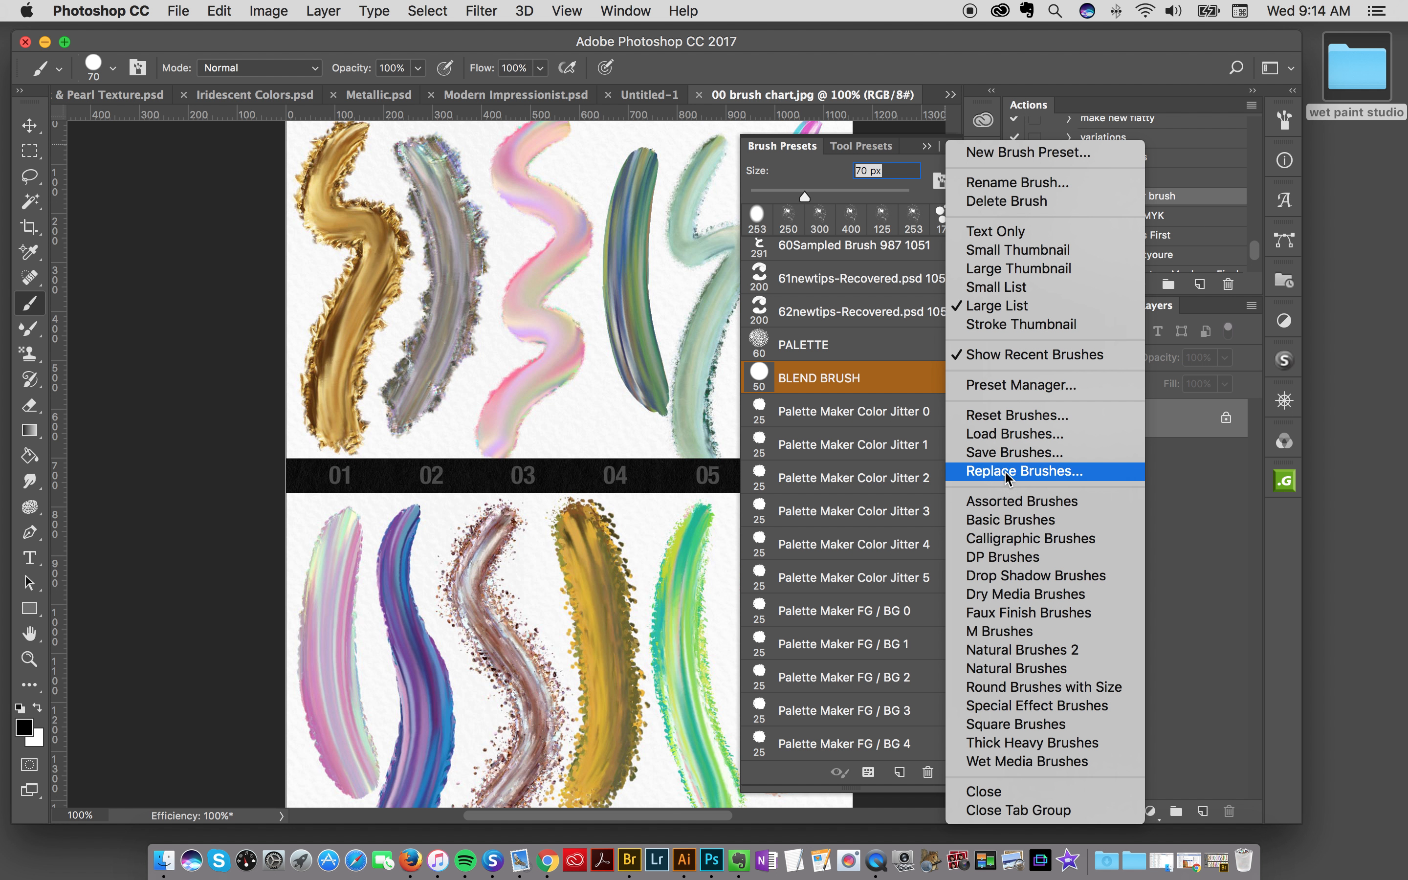
click(1008, 436)
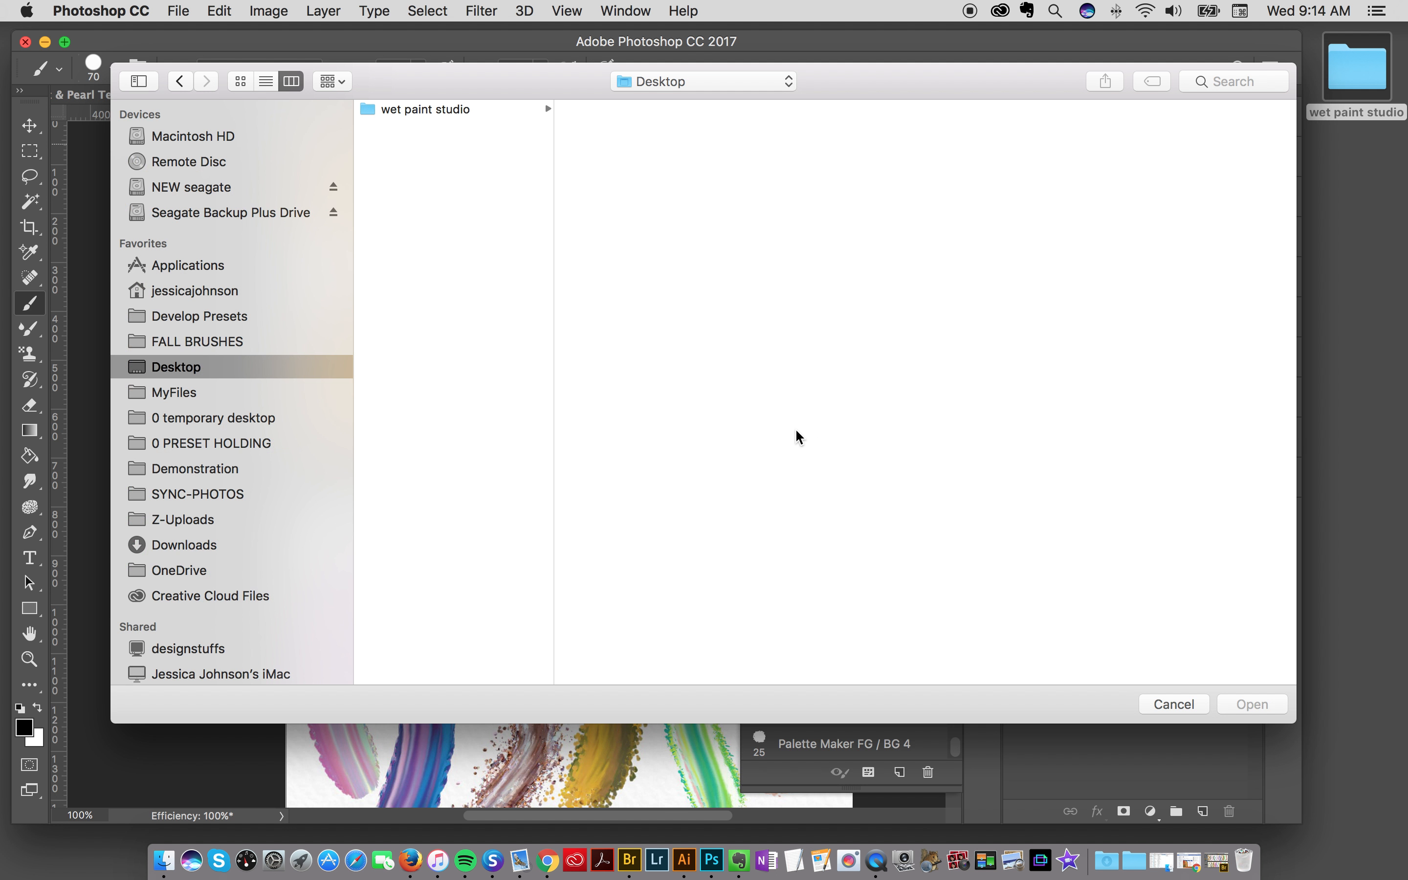
click(465, 109)
click(640, 145)
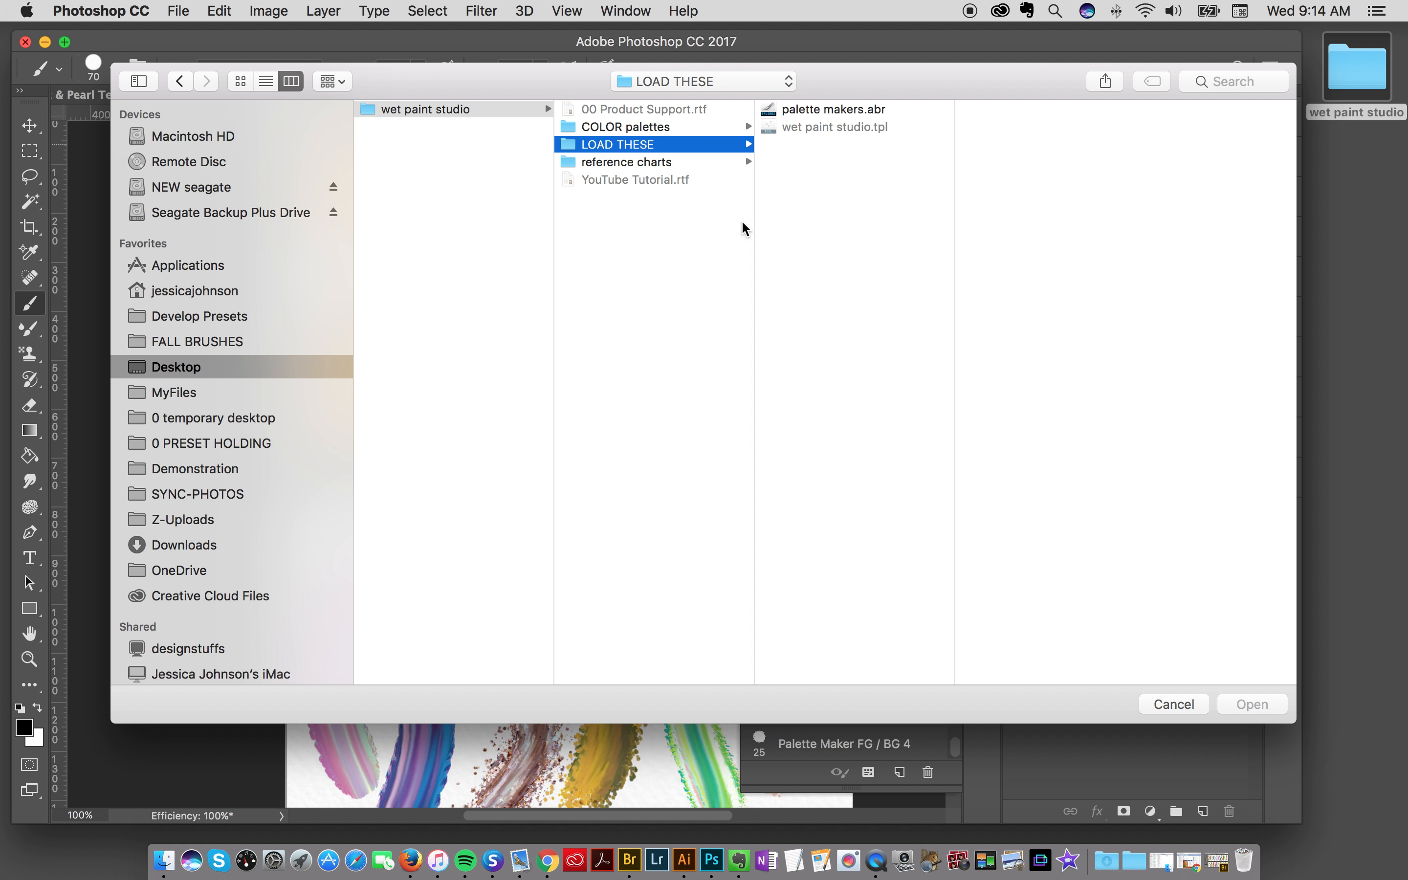
click(845, 115)
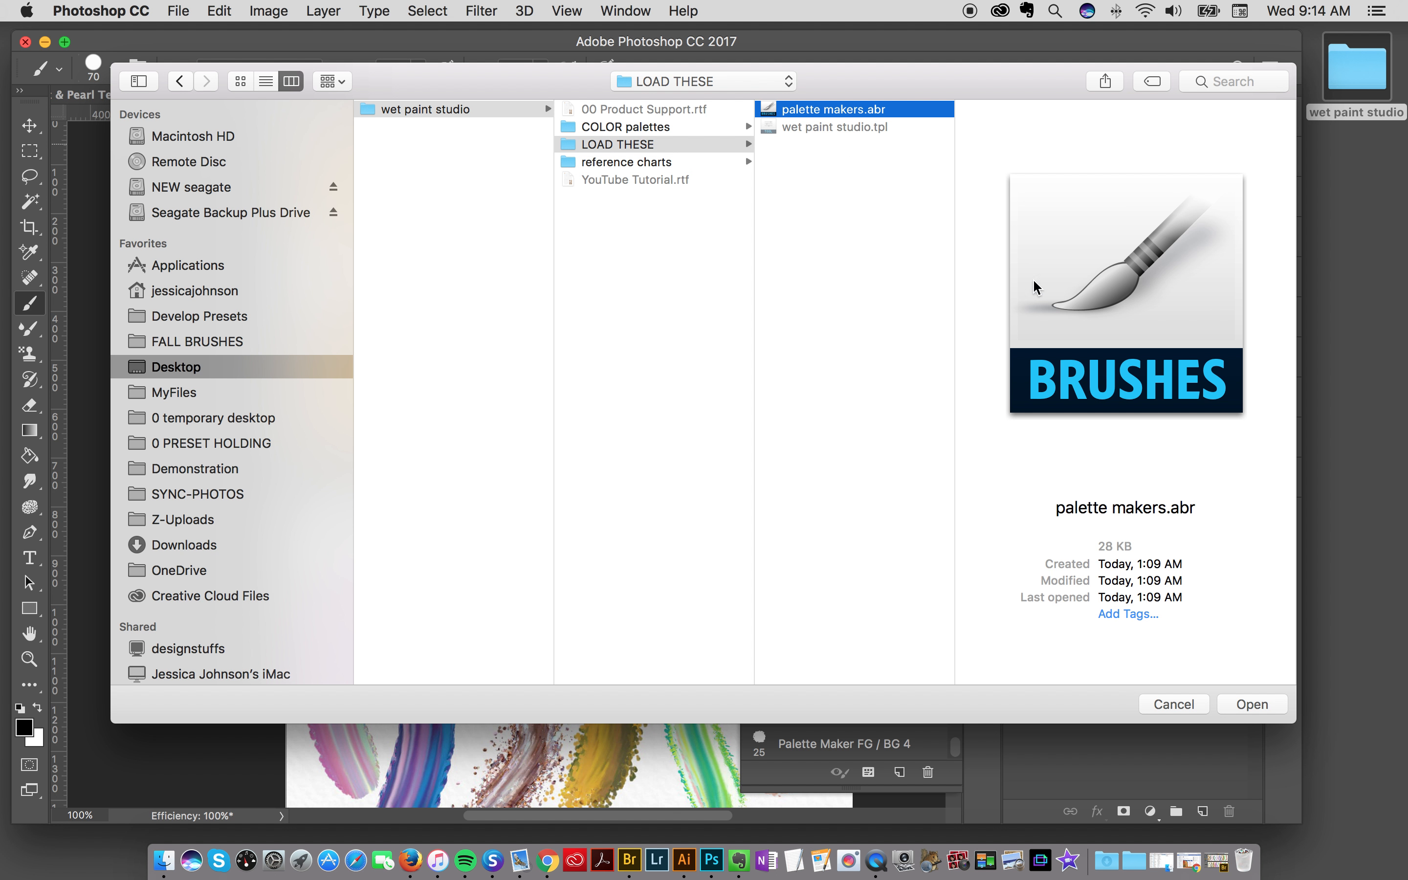
click(1249, 705)
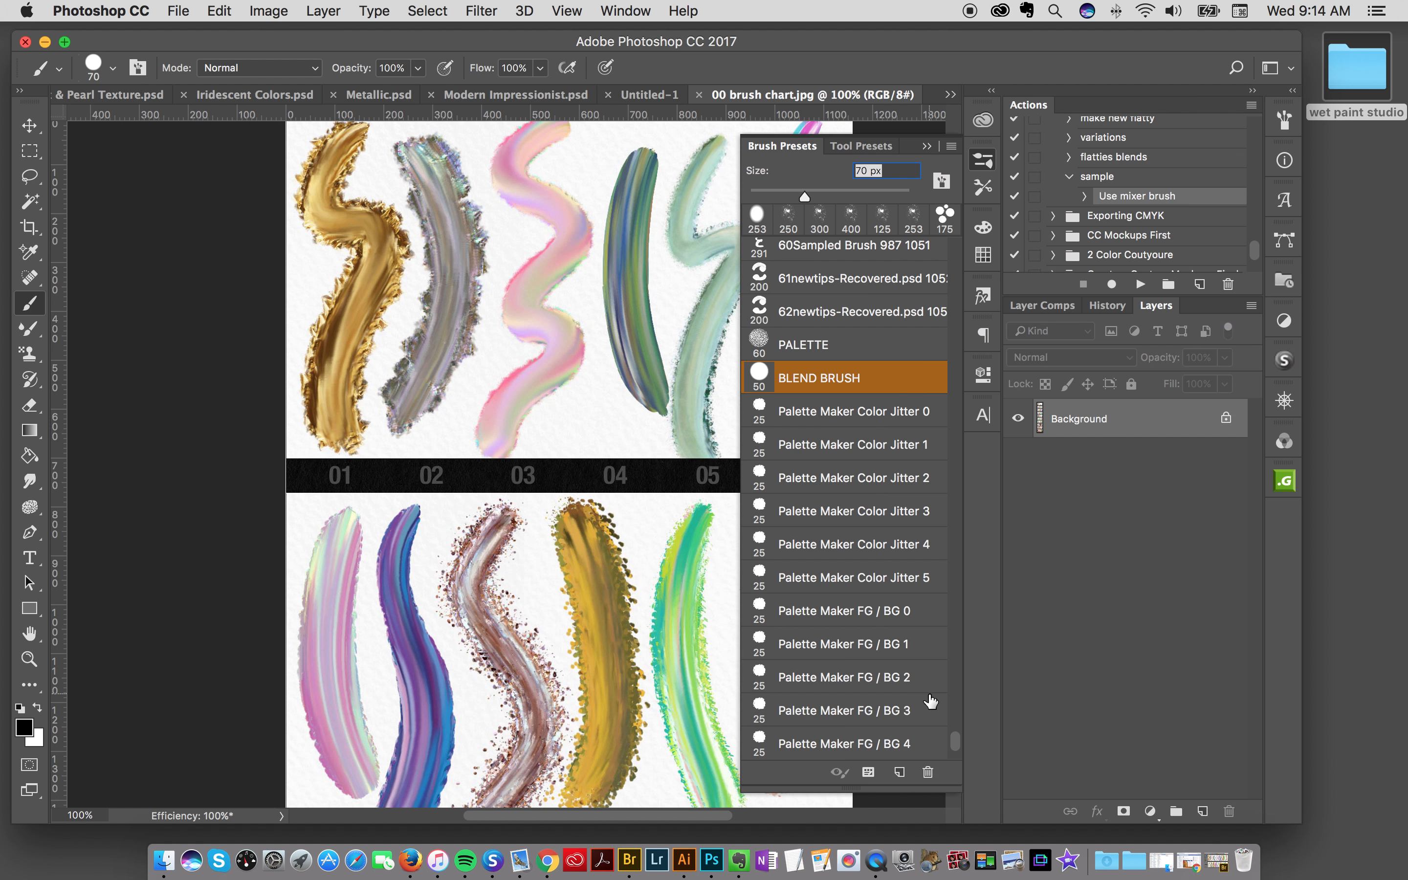
Step: Load the tool presets wet paint studio.tpl from the LOAD THESE folder of wet paint studio and look through the numbered presets
click(867, 149)
double_click(1356, 67)
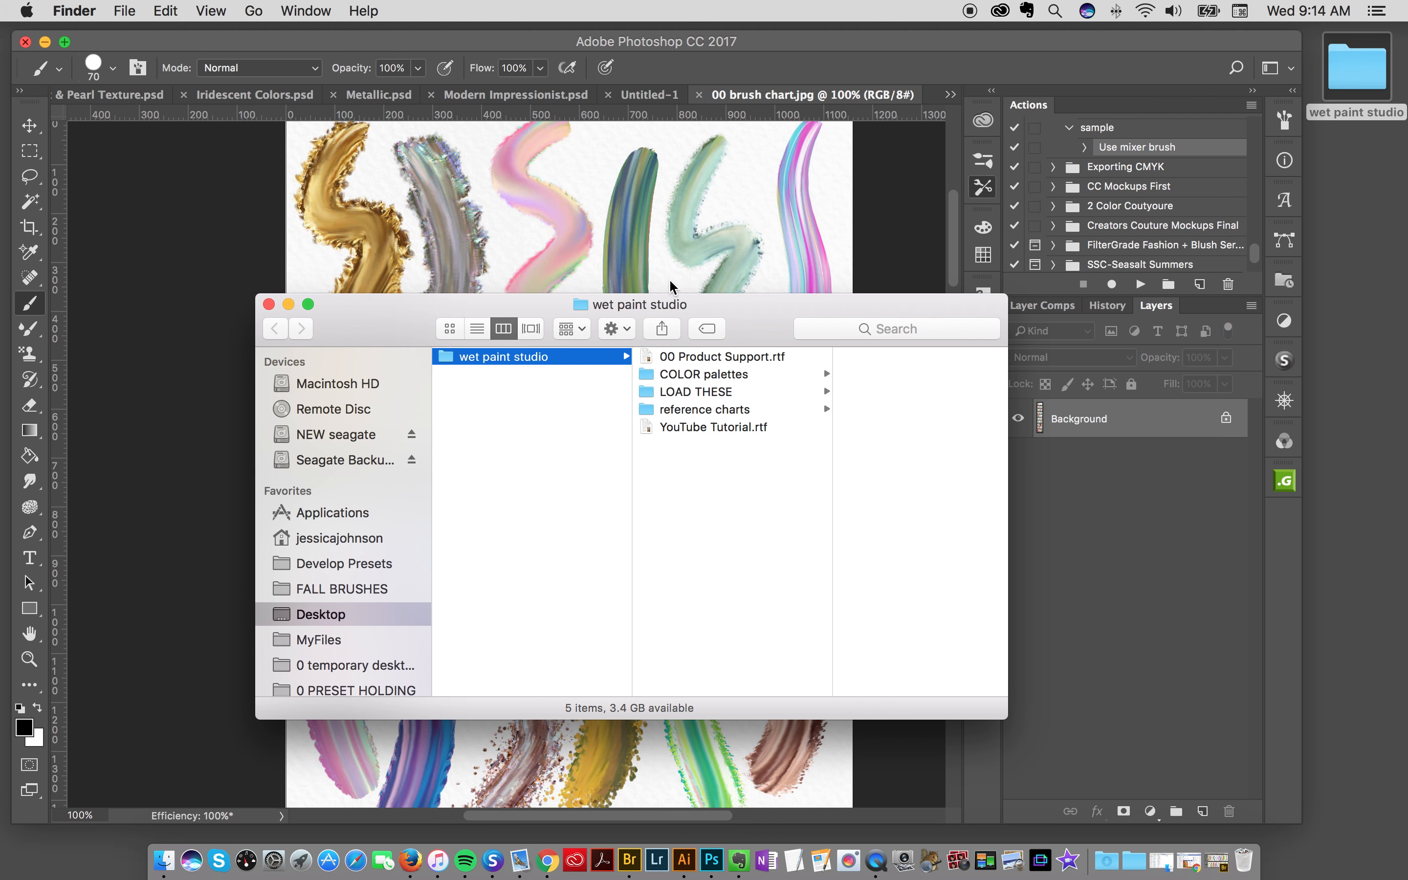
click(709, 392)
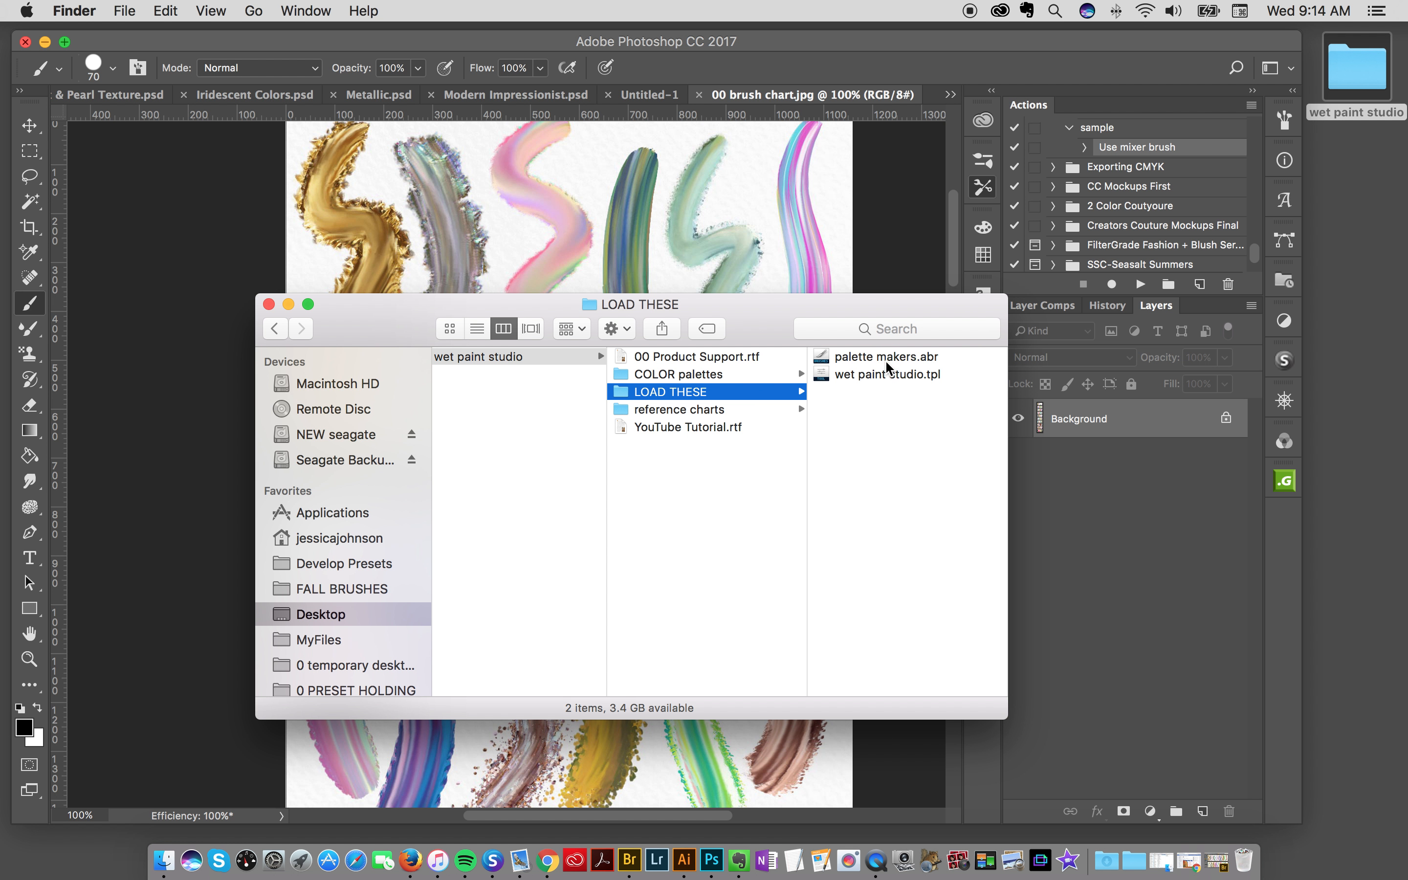
click(886, 360)
click(736, 376)
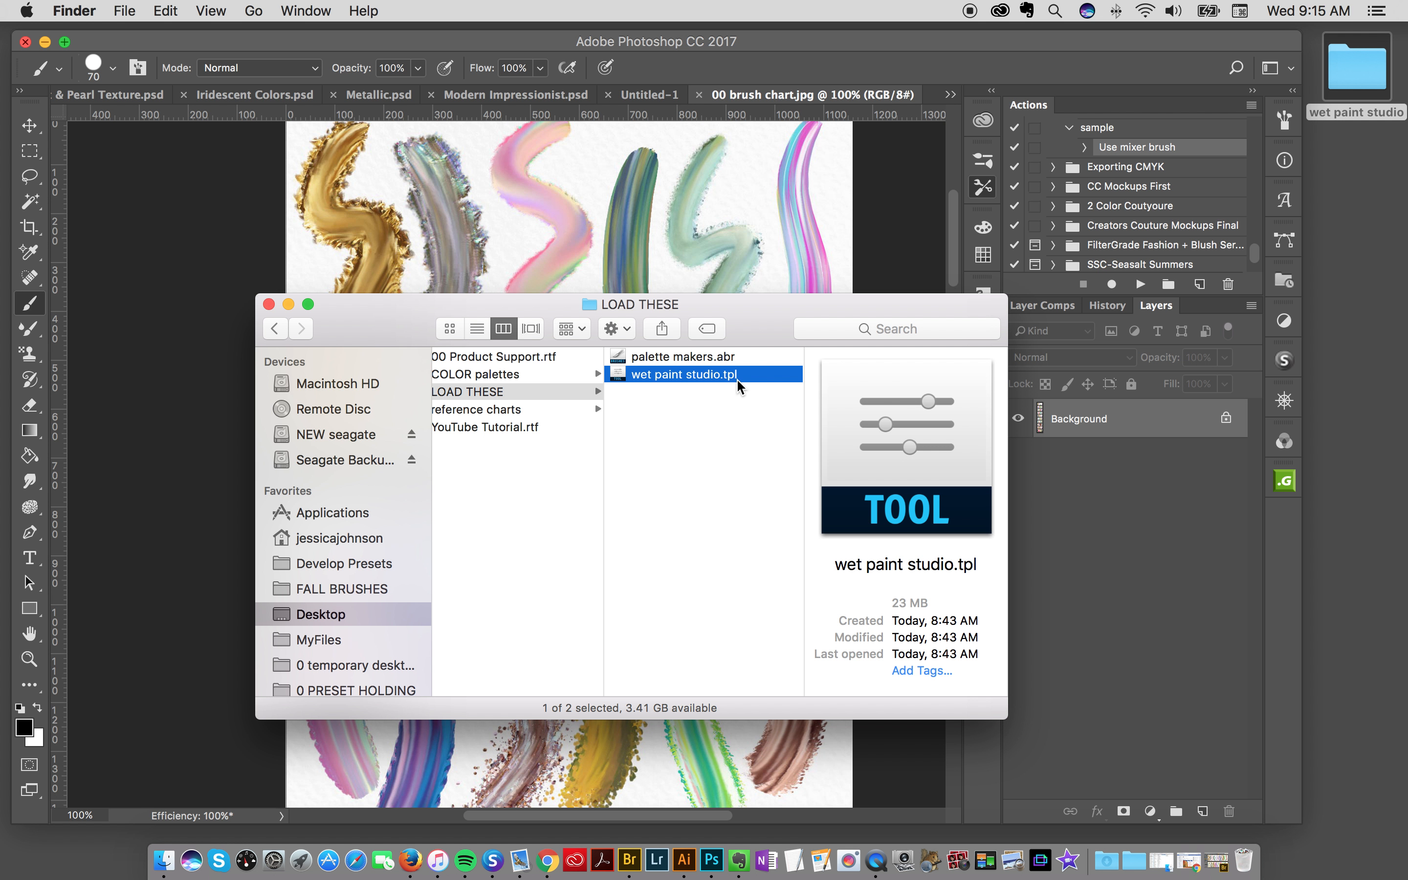
double_click(697, 374)
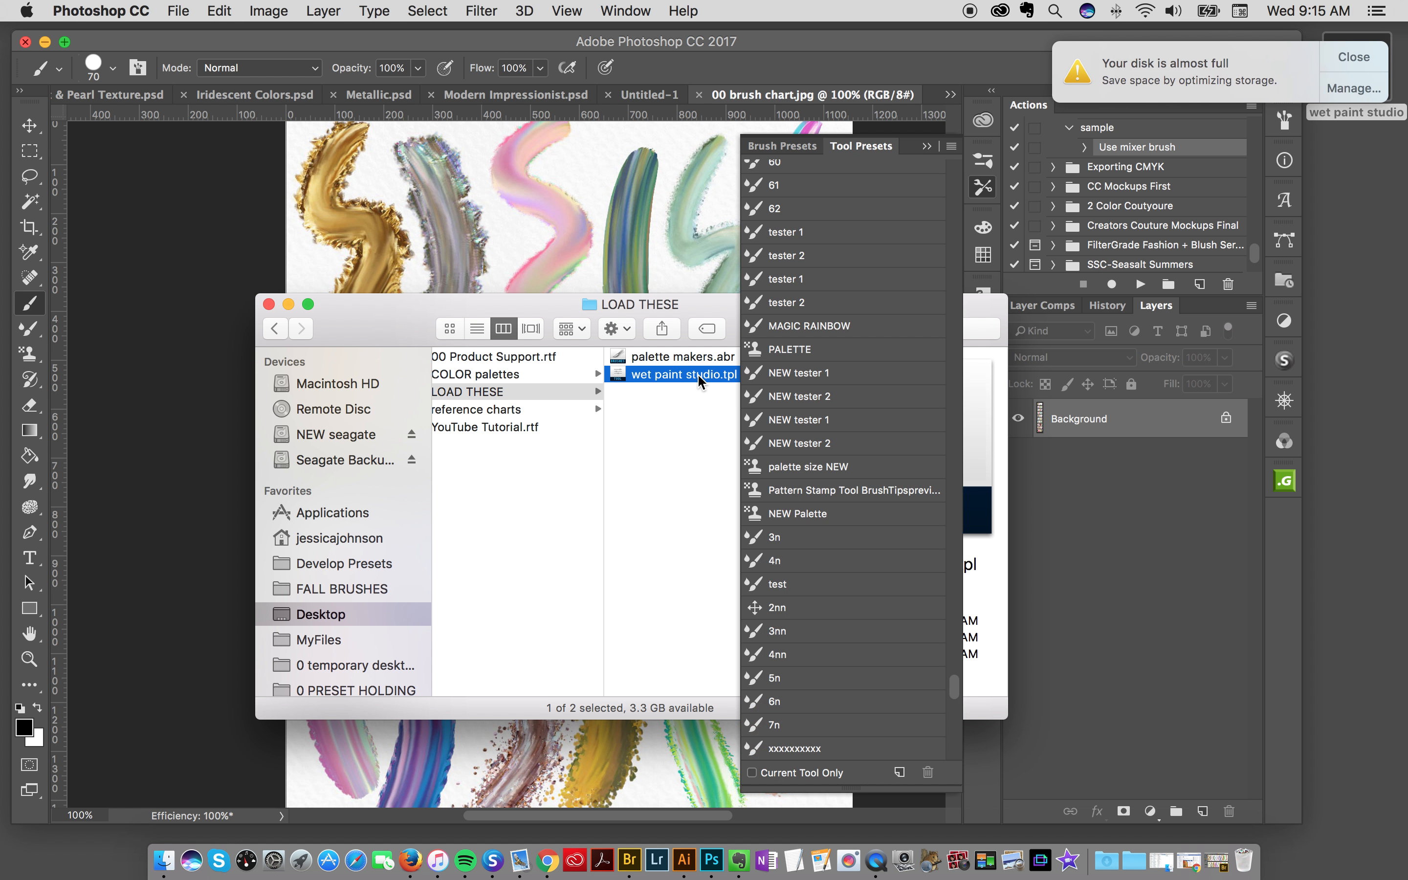
click(1350, 57)
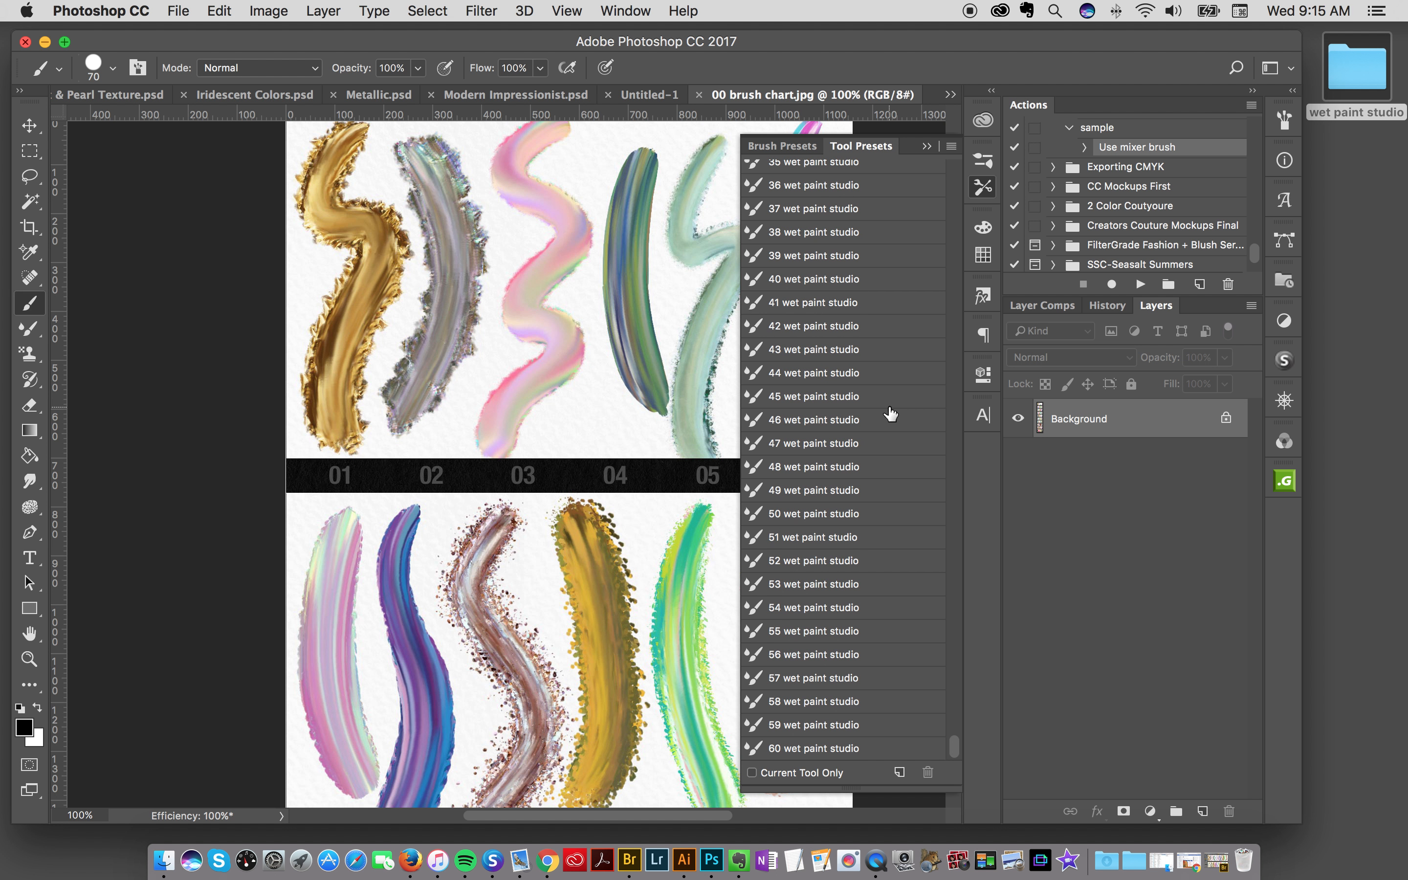
scroll(854, 699, up, 11)
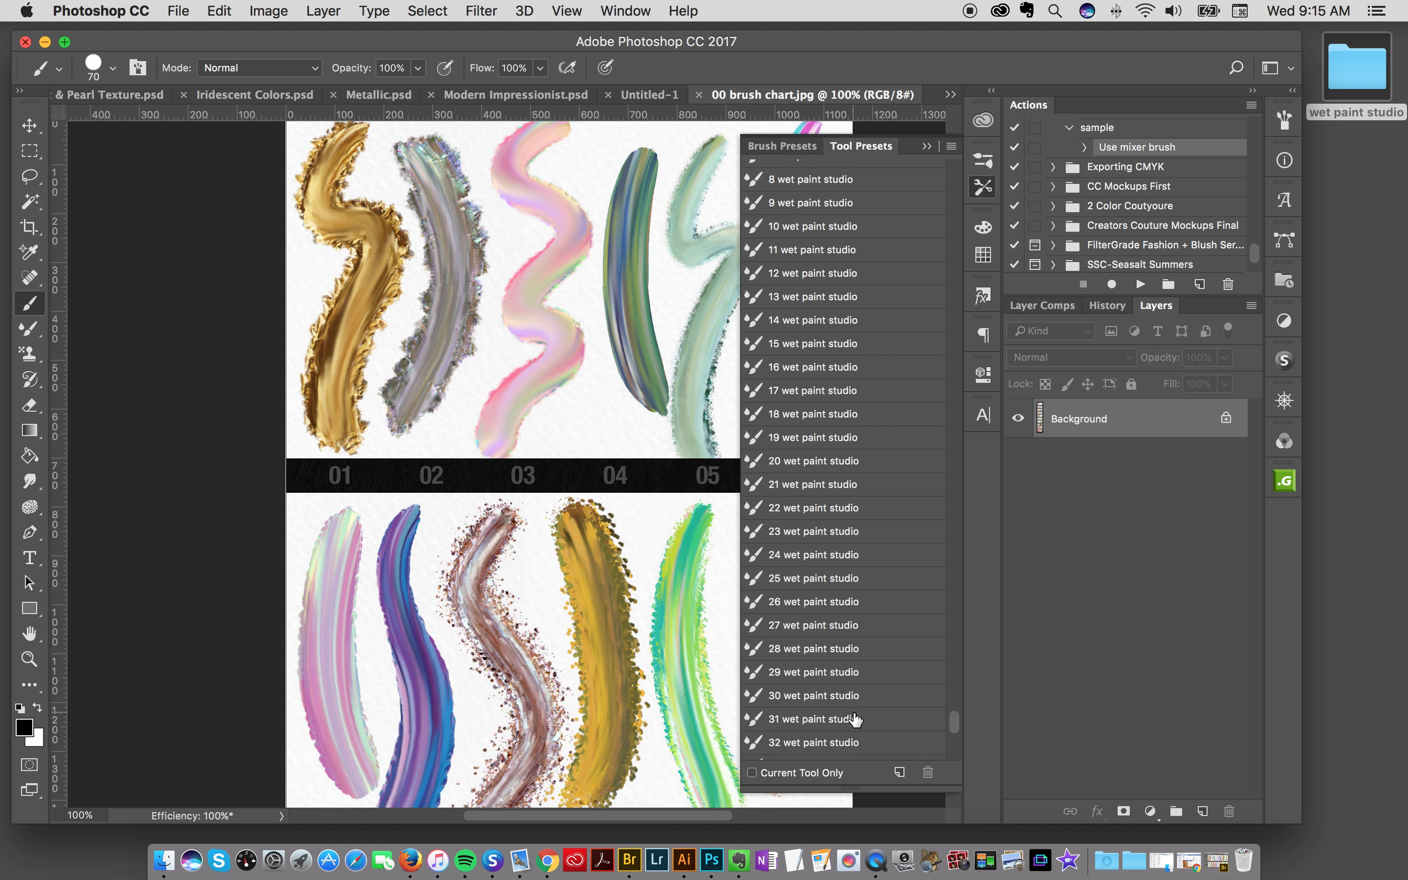
scroll(854, 720, up, 5)
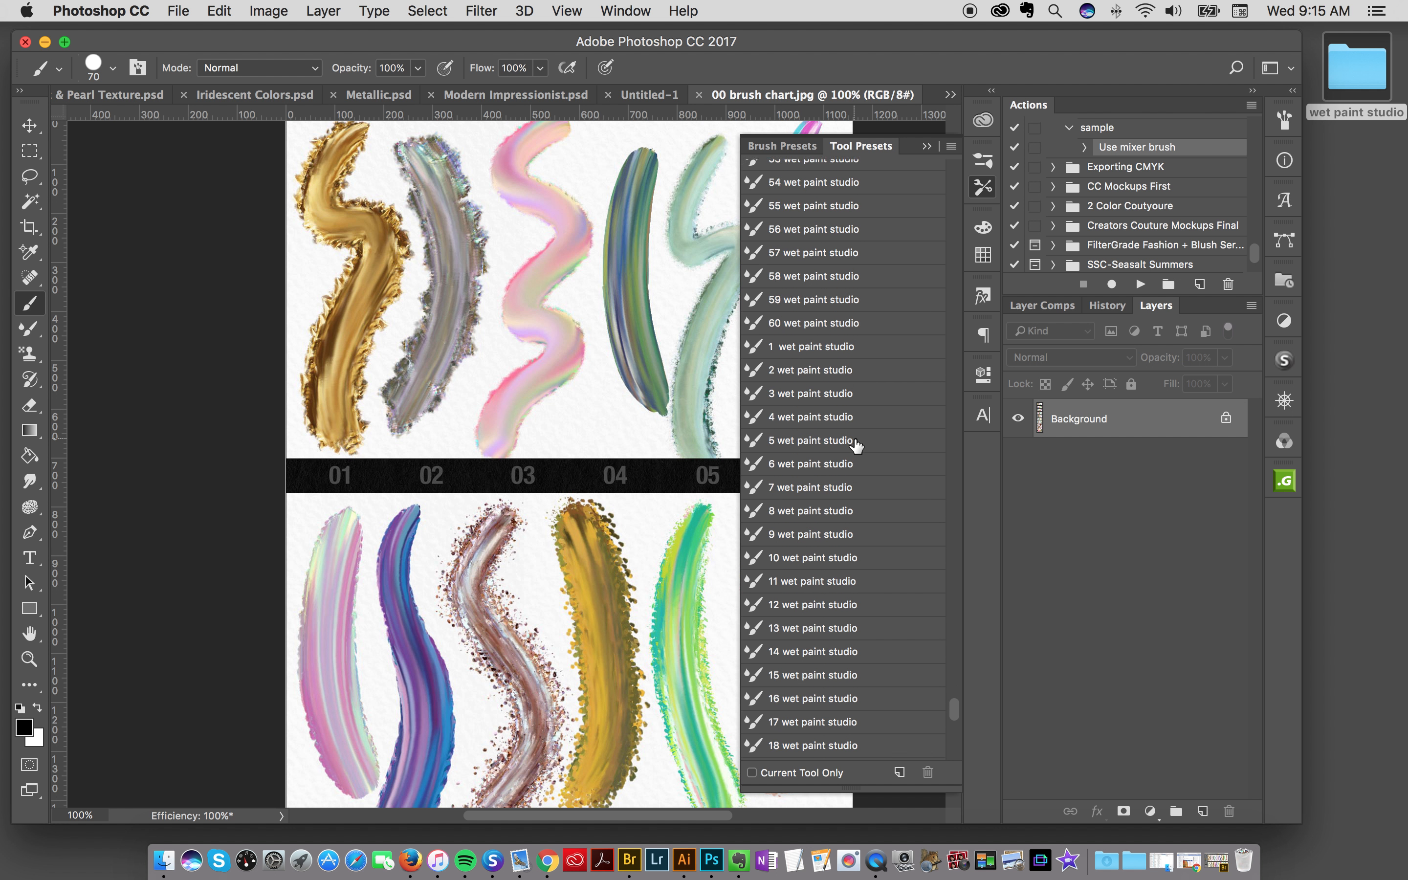
scroll(829, 457, down, 5)
scroll(829, 457, down, 10)
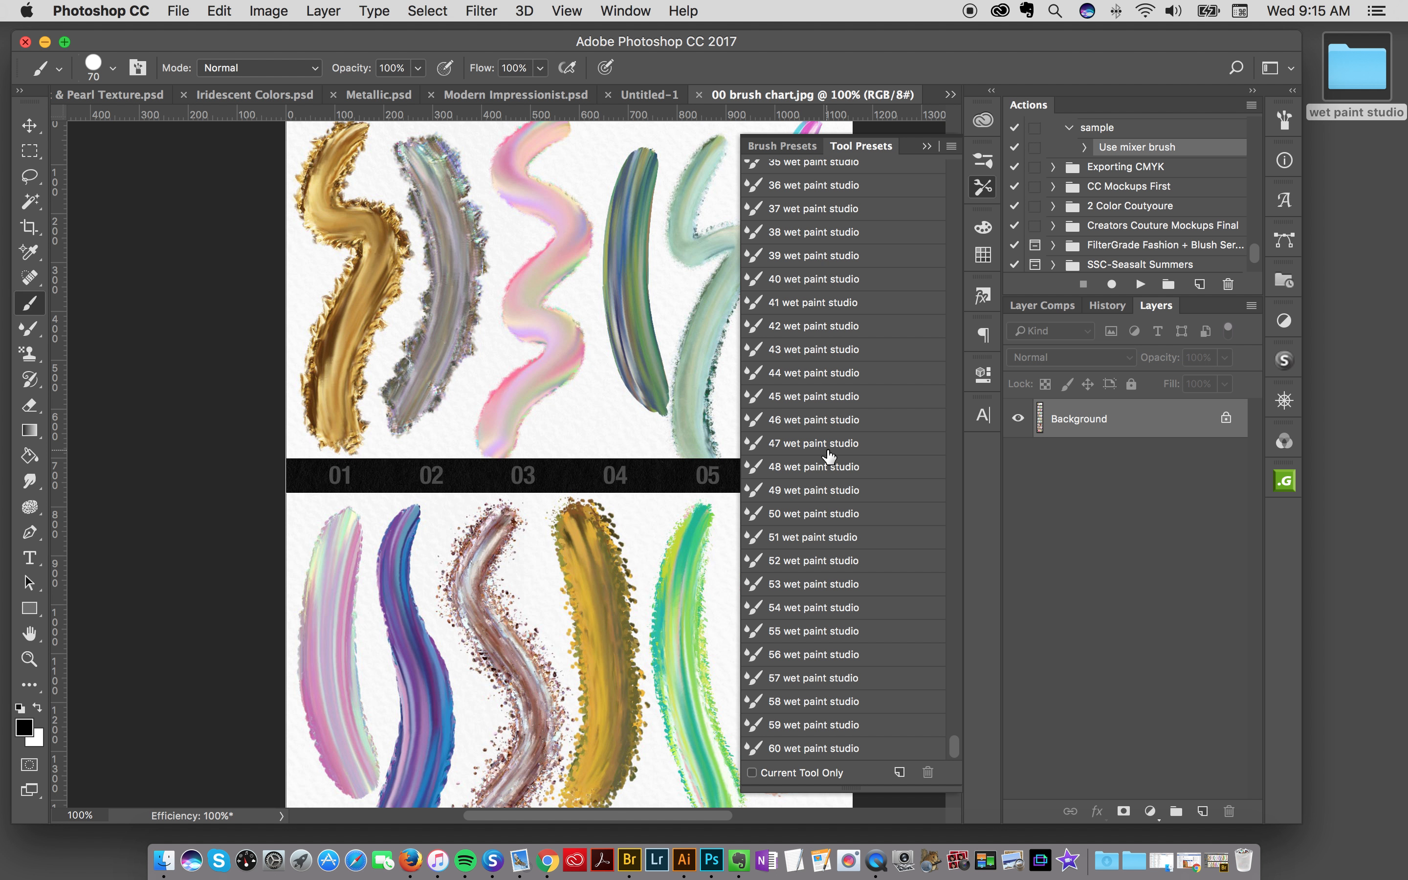
Step: Close 00 brush chart.jpg and add a new layer to Untitled-1
click(983, 187)
click(699, 95)
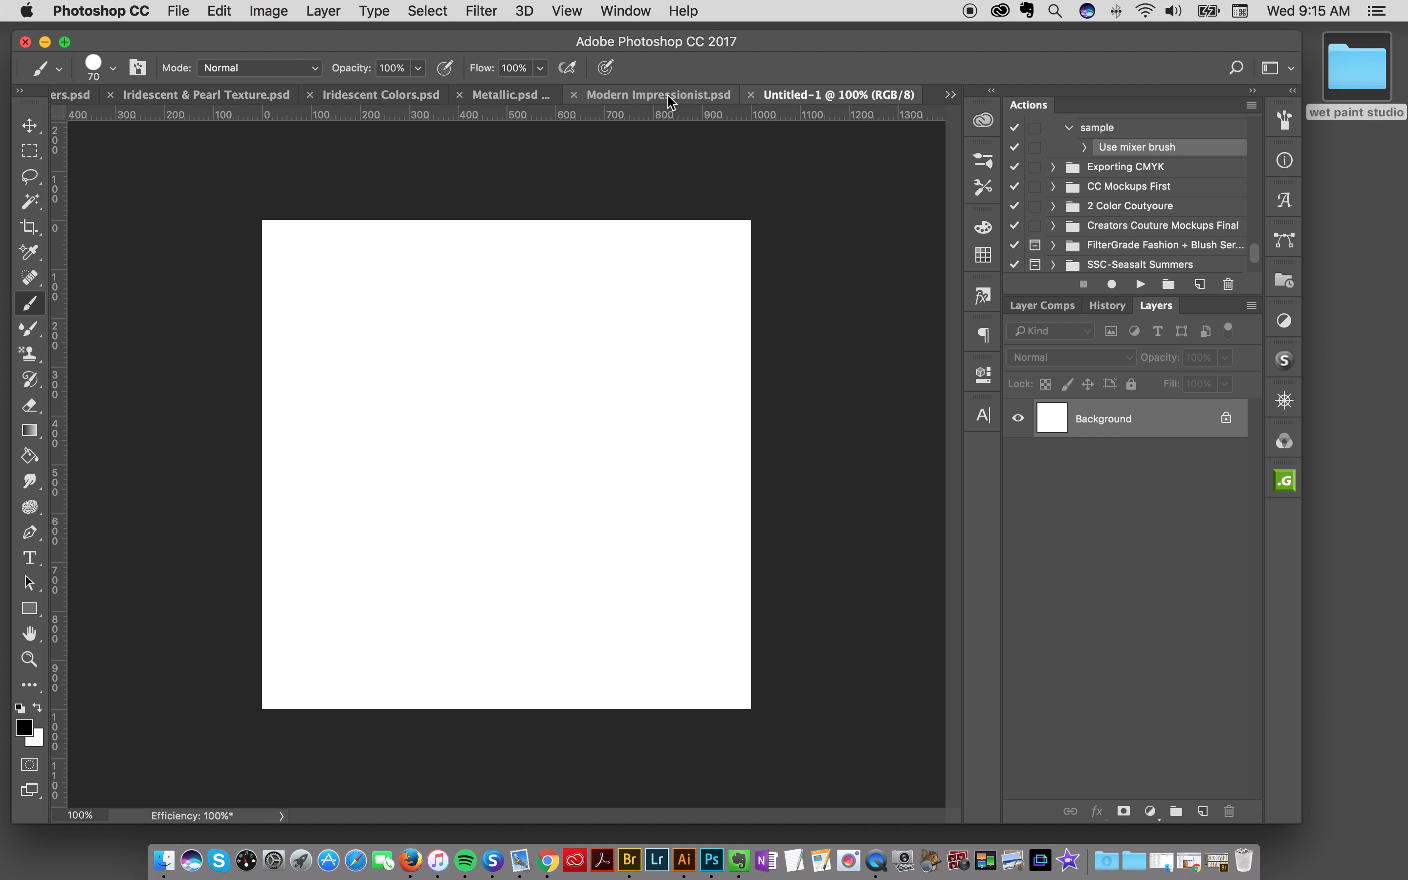
click(1203, 811)
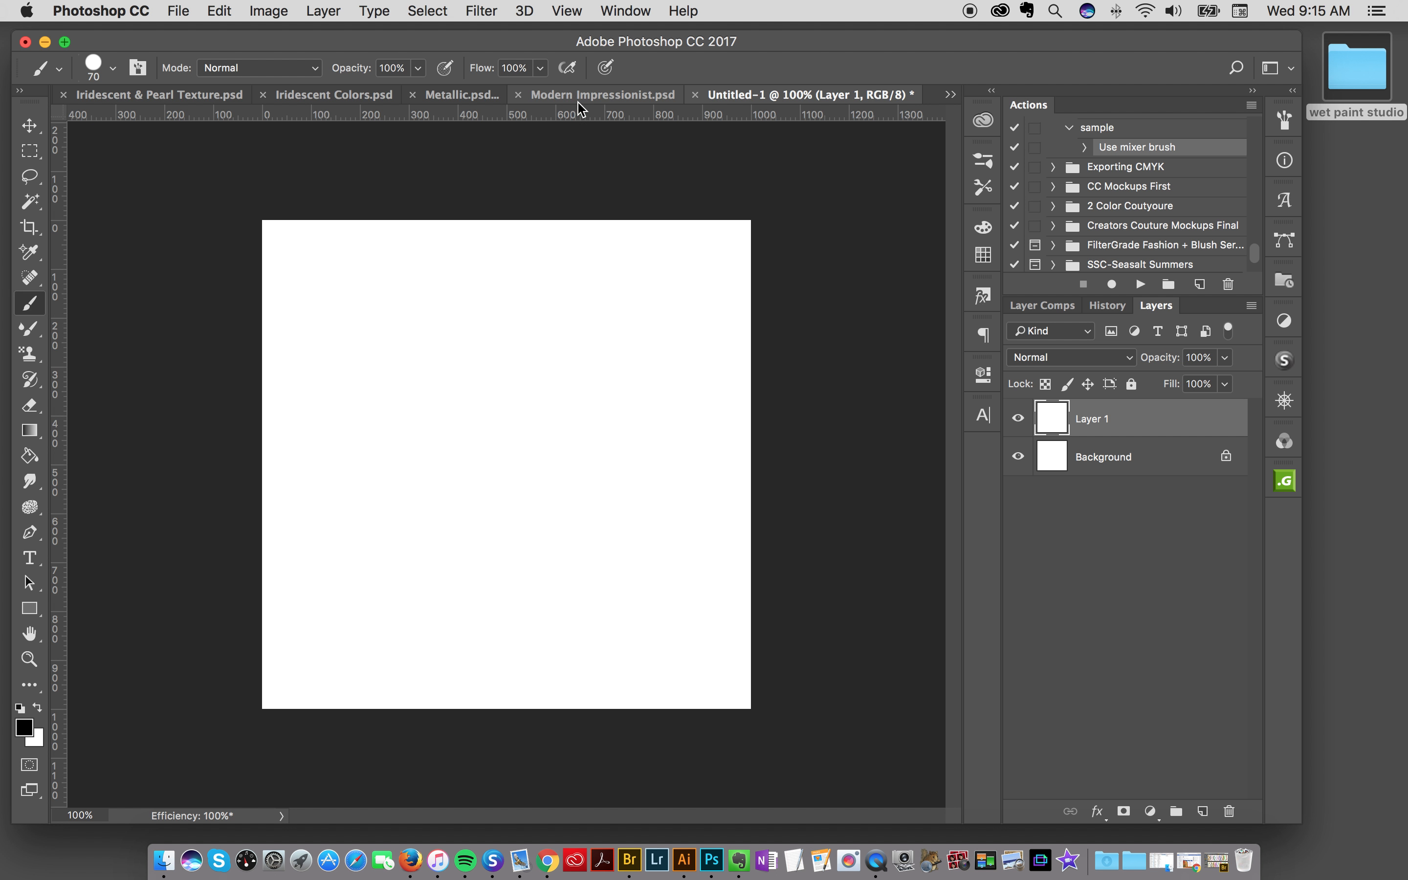
Step: Switch to Bold & Bright Palm Beach.psd, make its palette layer active and preview the label layer, leaving the labels hidden
click(950, 95)
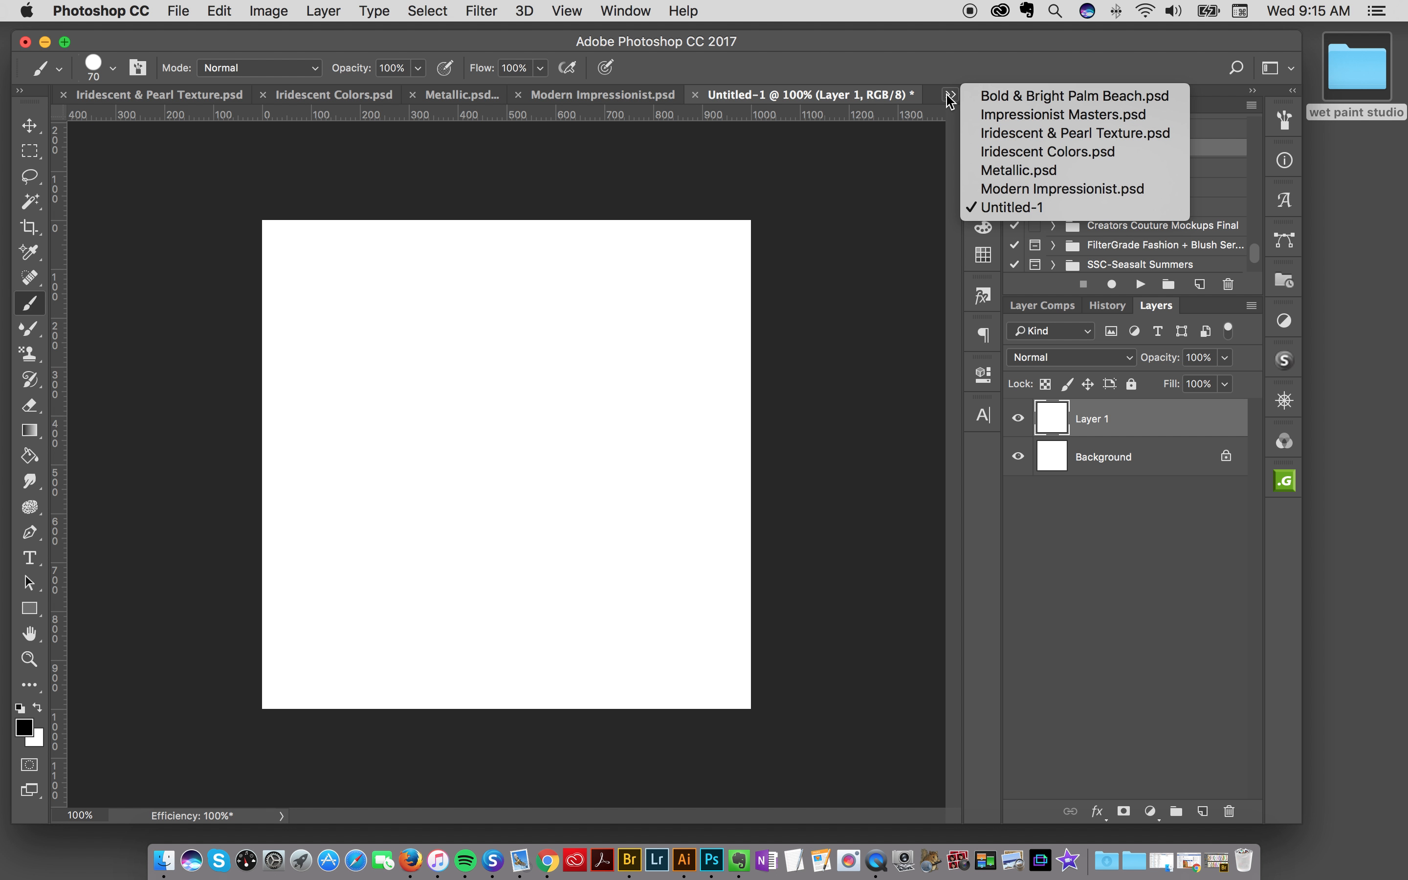
click(1041, 99)
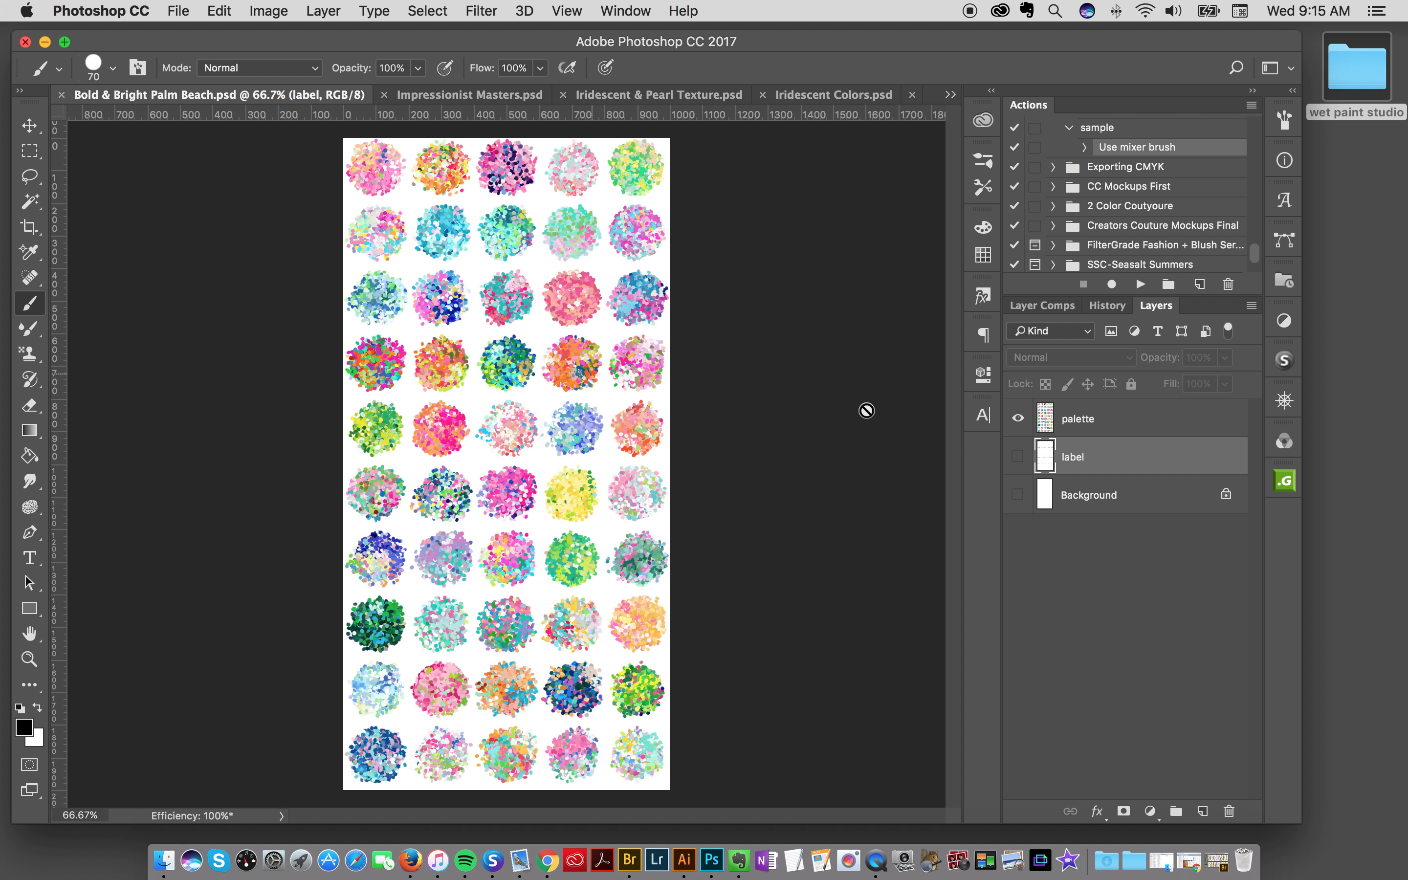
click(1136, 425)
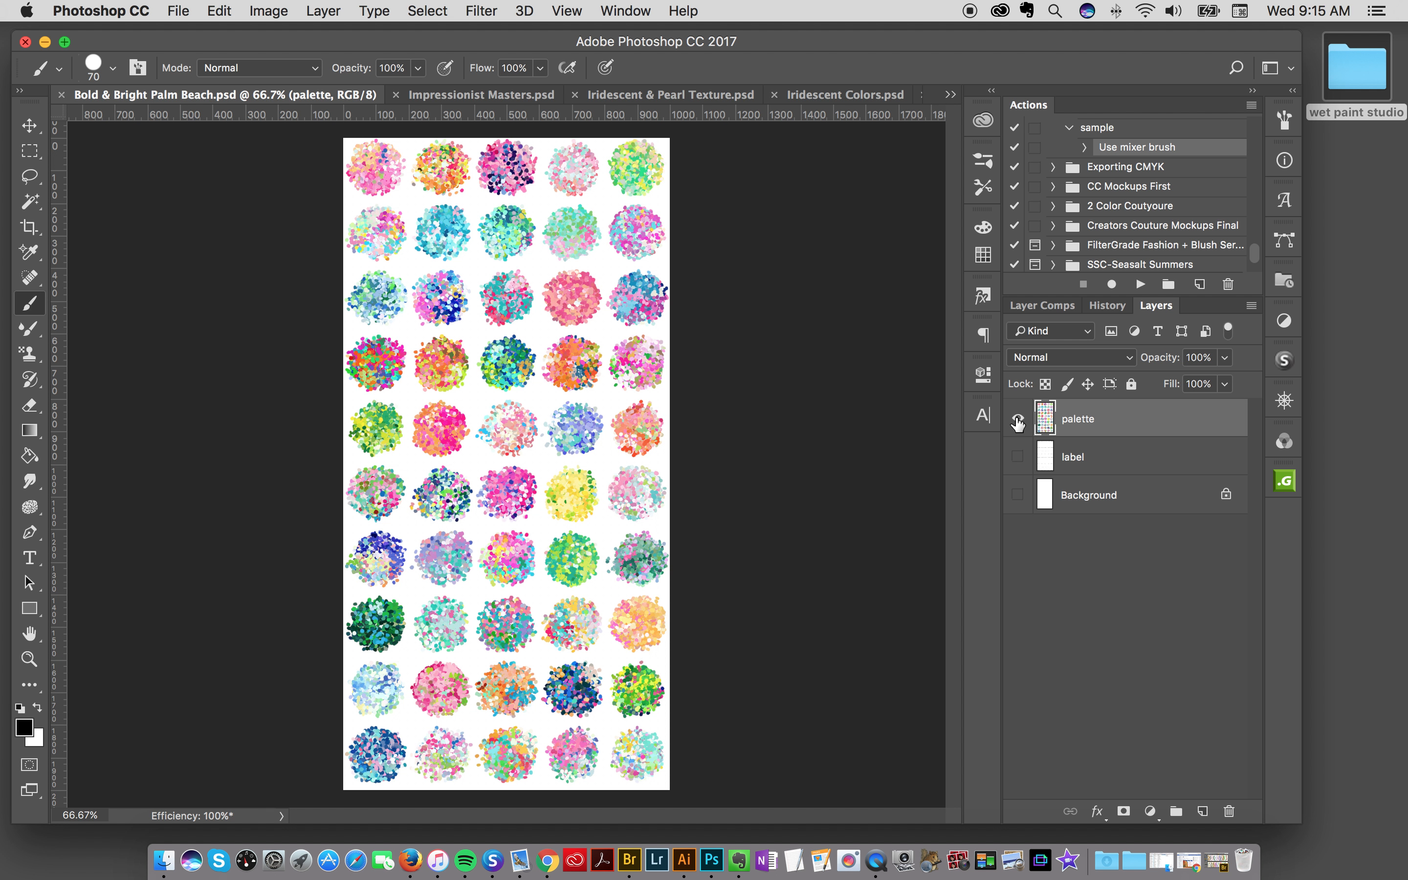
click(1018, 457)
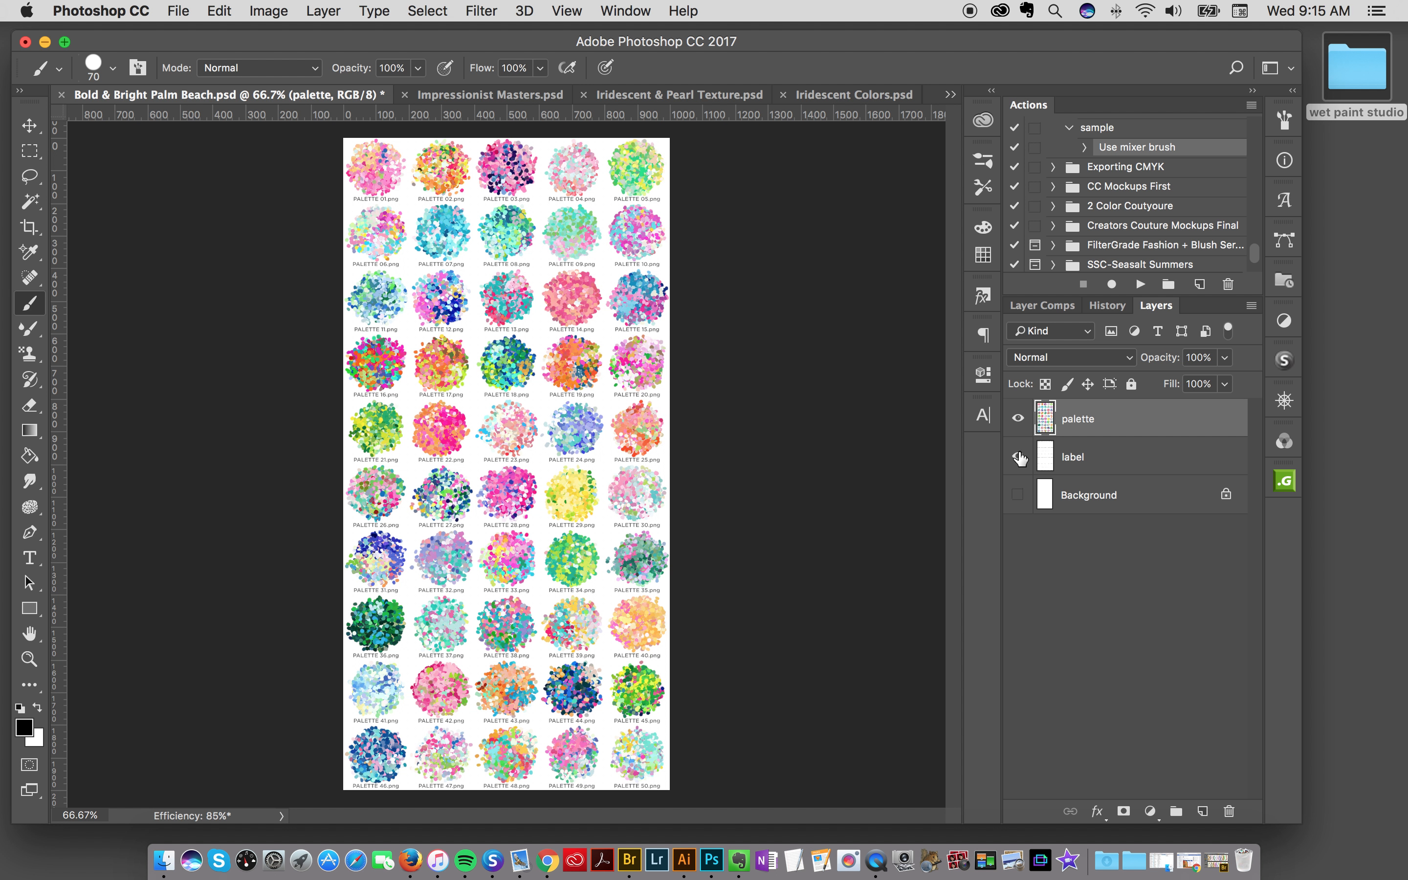
click(1018, 457)
click(1018, 458)
click(1018, 457)
Step: Make the palette layer active in Impressionist Masters.psd, Iridescent & Pearl Texture.psd and Iridescent Colors.psd
click(489, 94)
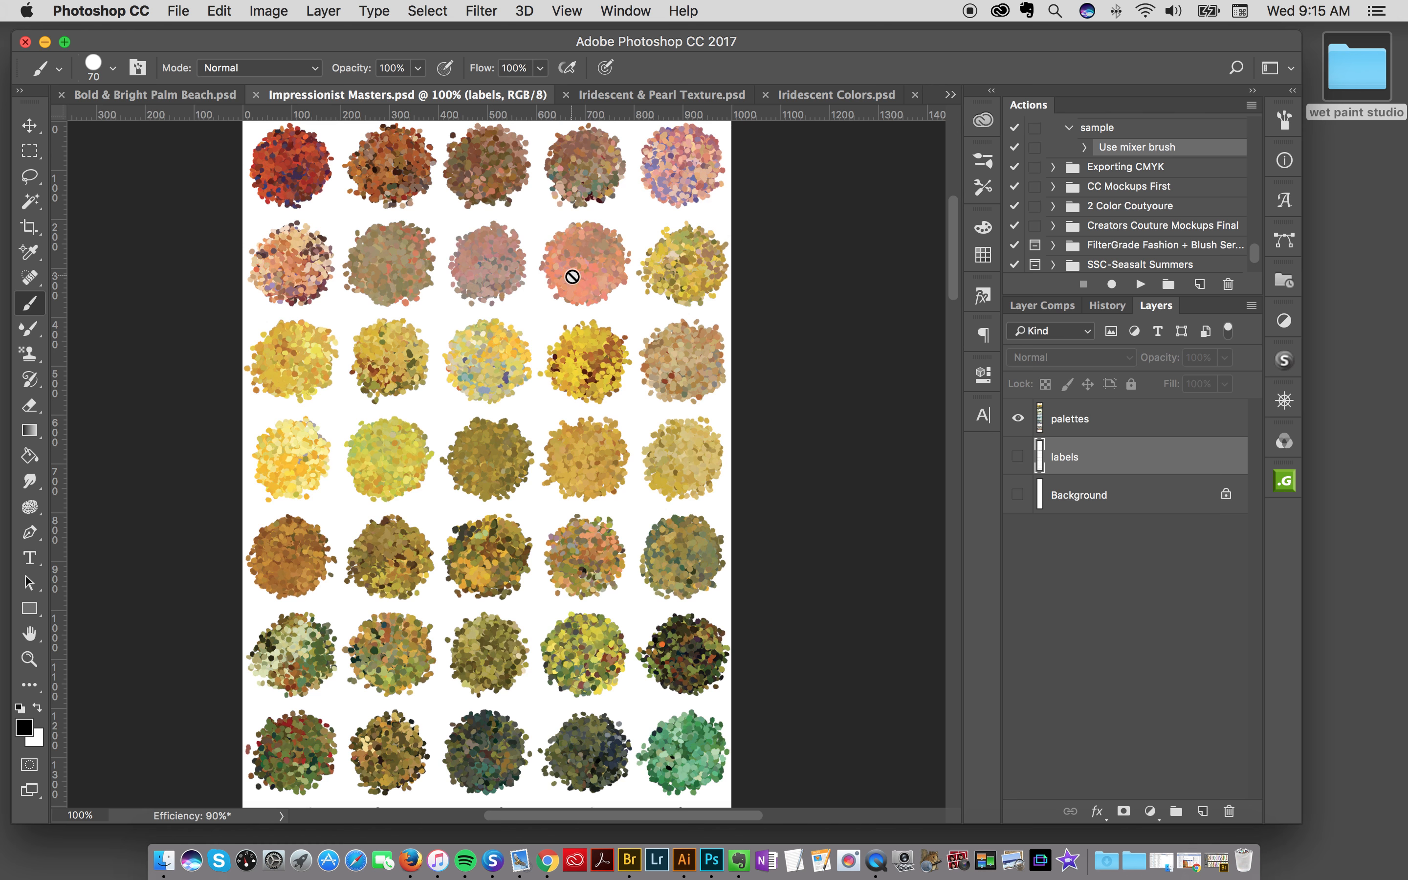
scroll(574, 278, up, 10)
scroll(575, 278, down, 10)
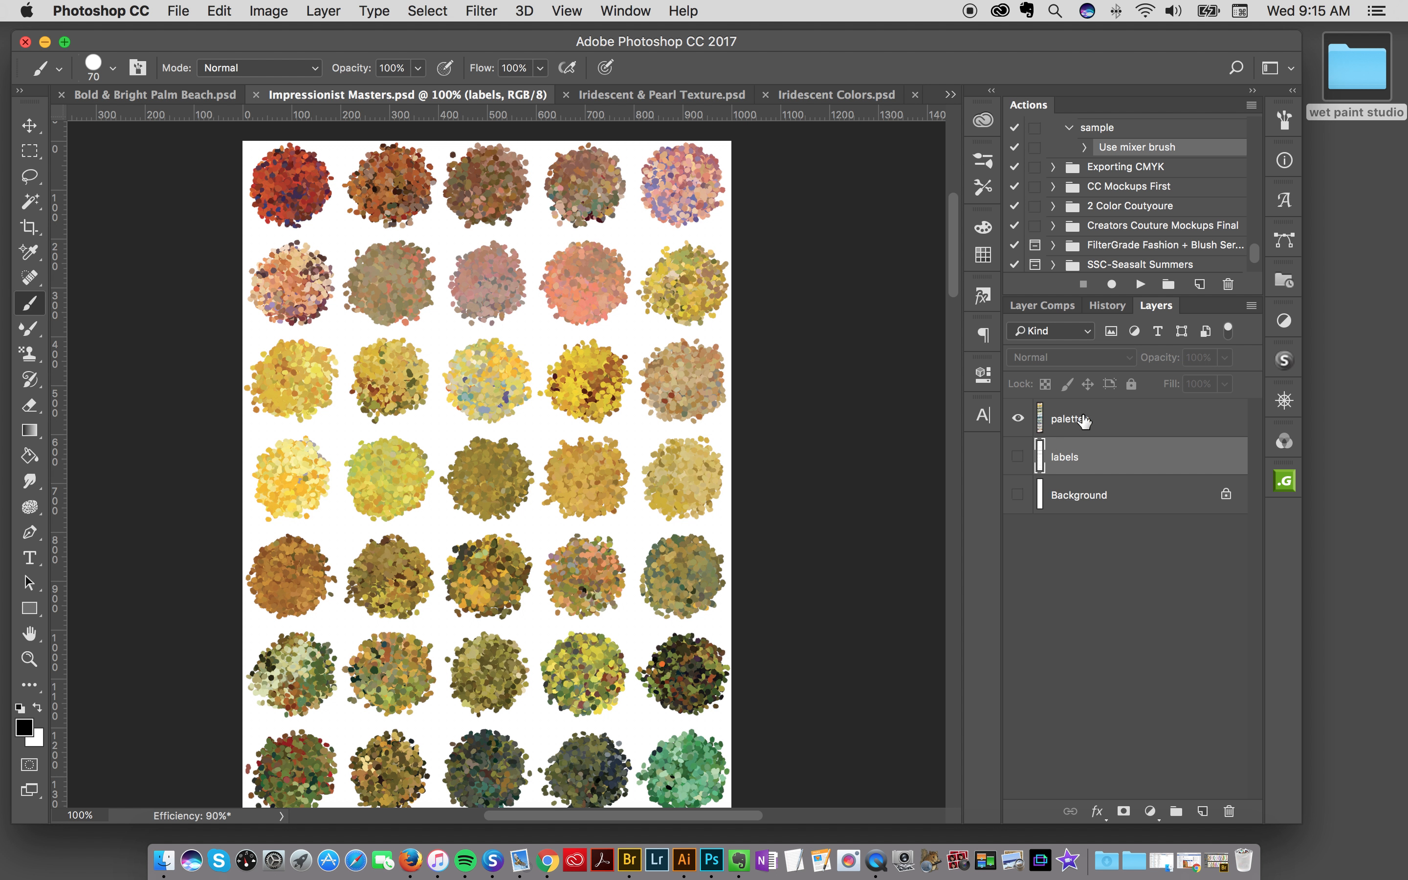
click(1097, 421)
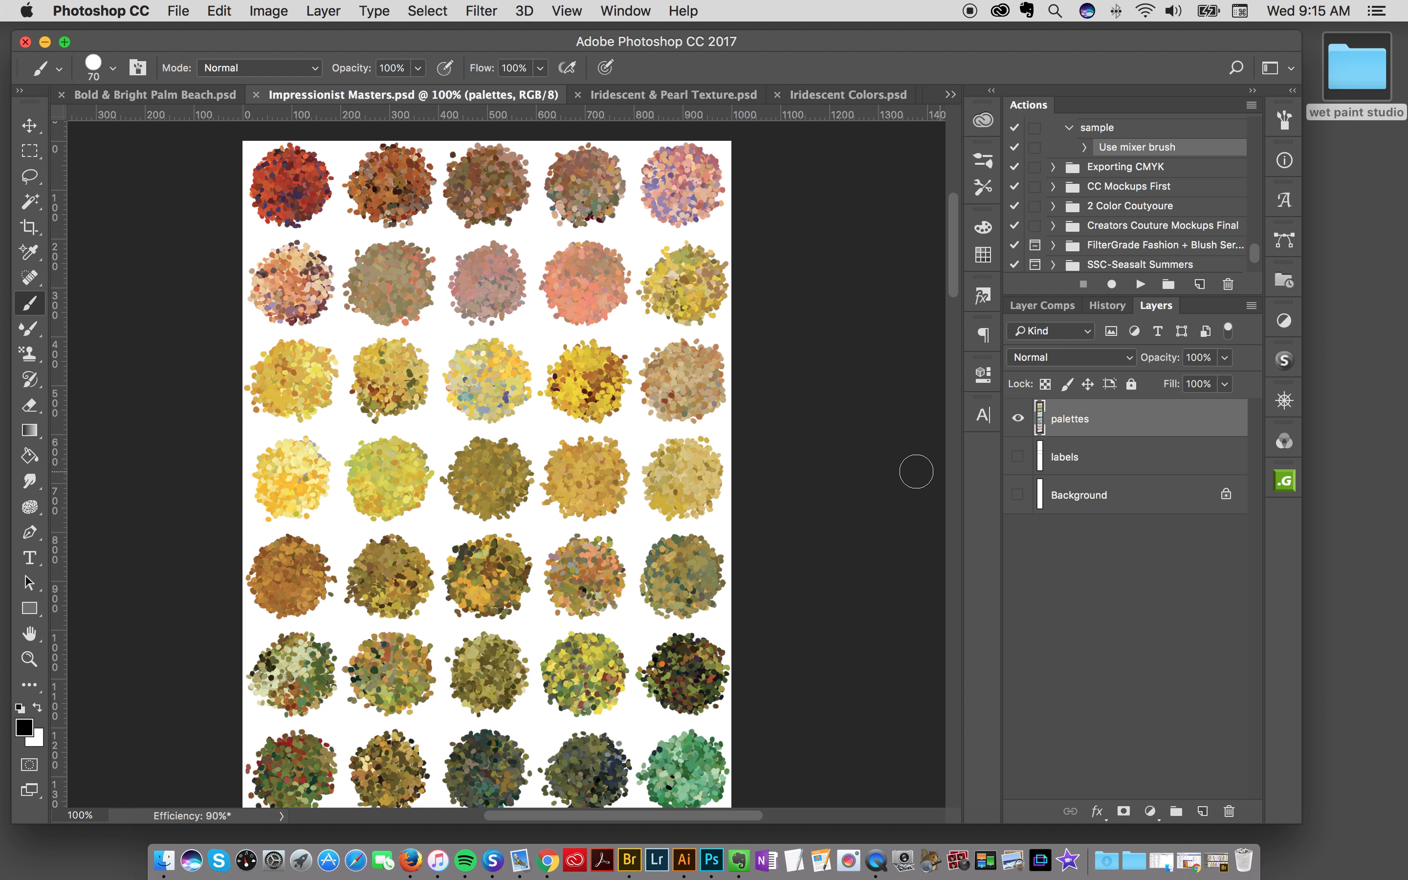
click(655, 96)
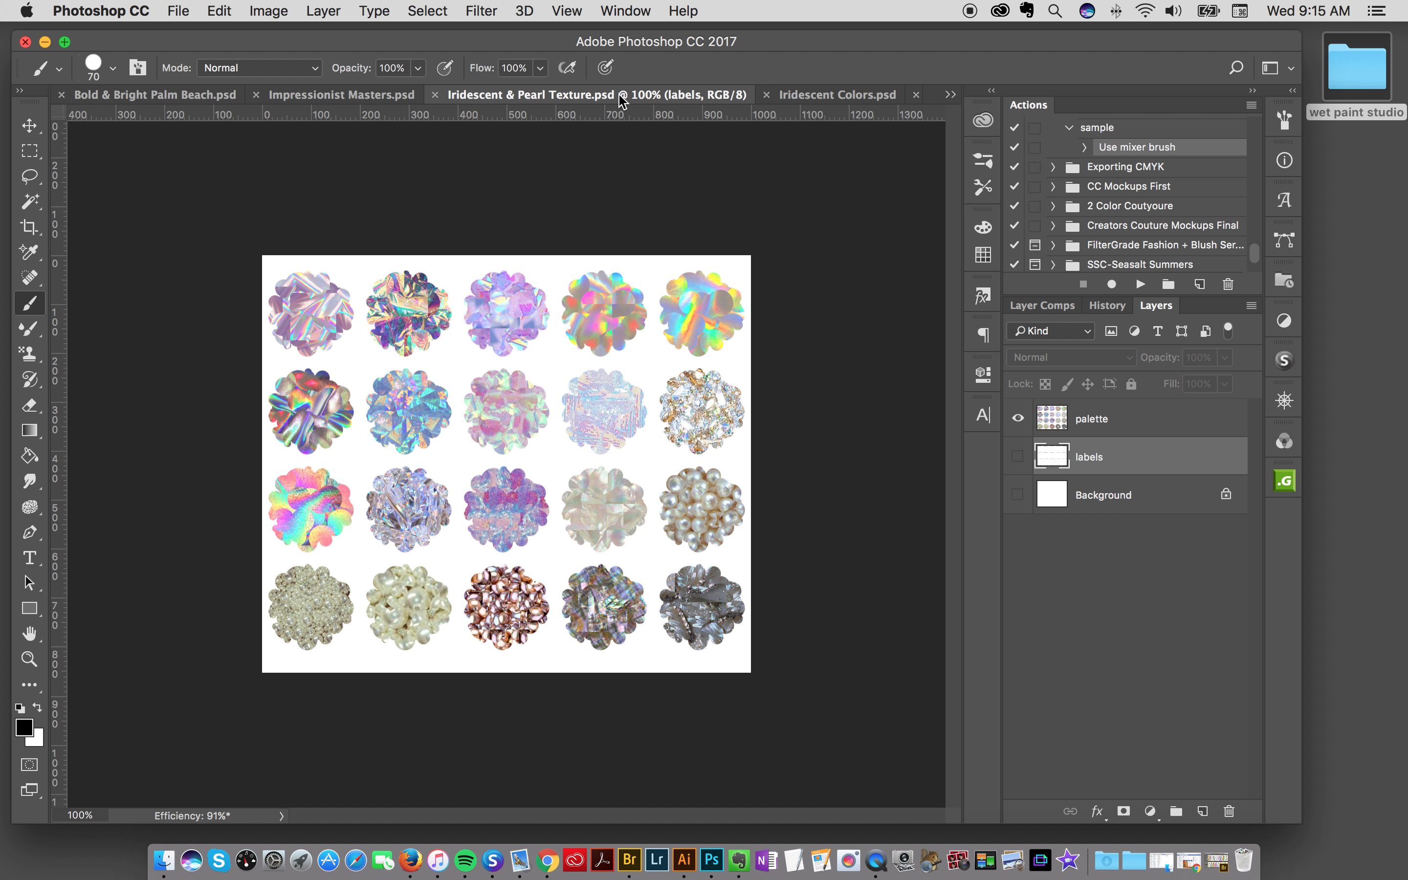
click(1126, 420)
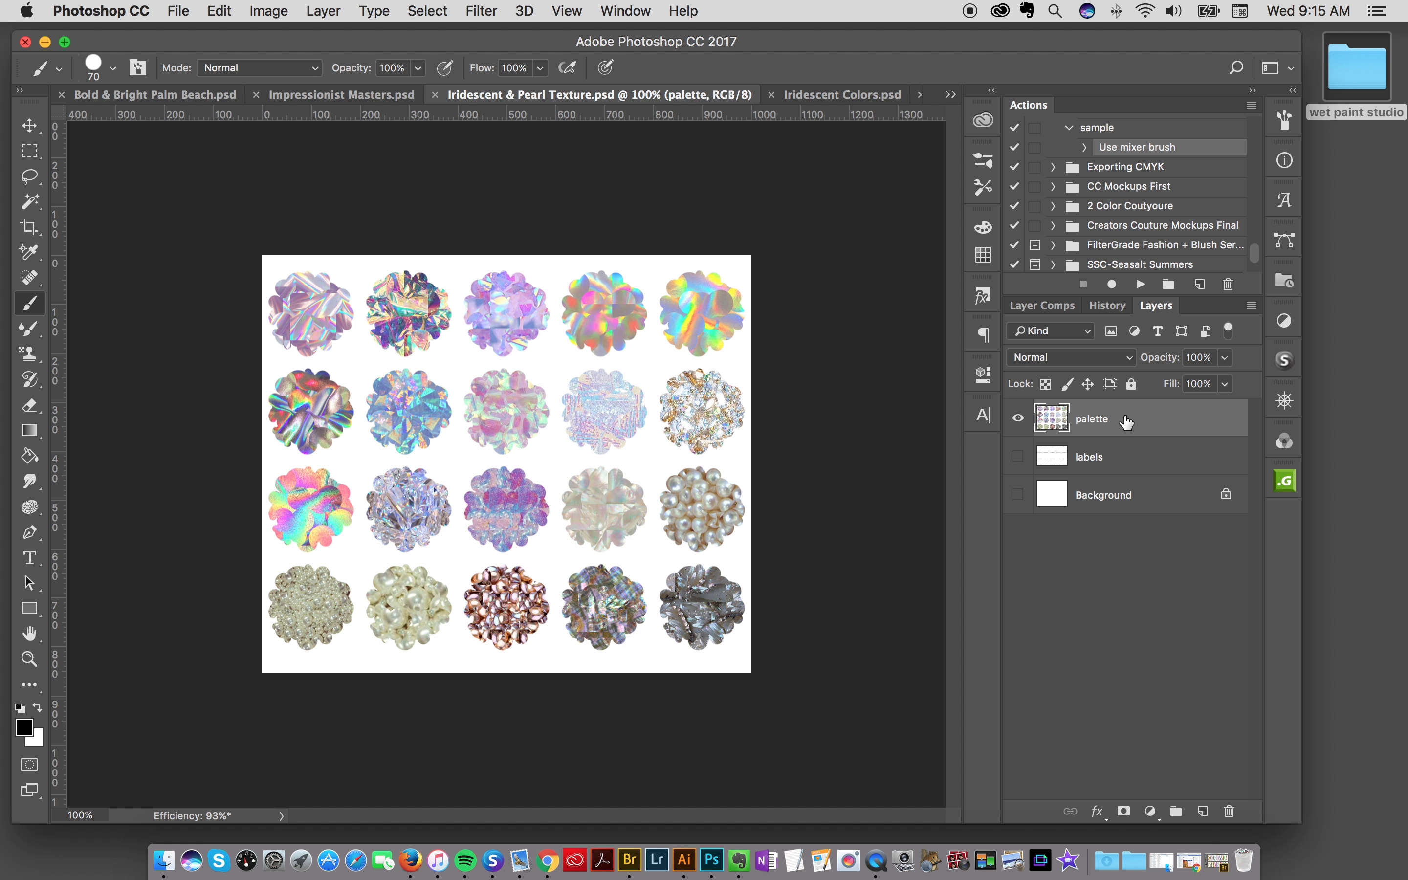
click(802, 98)
click(1053, 432)
scroll(719, 411, up, 5)
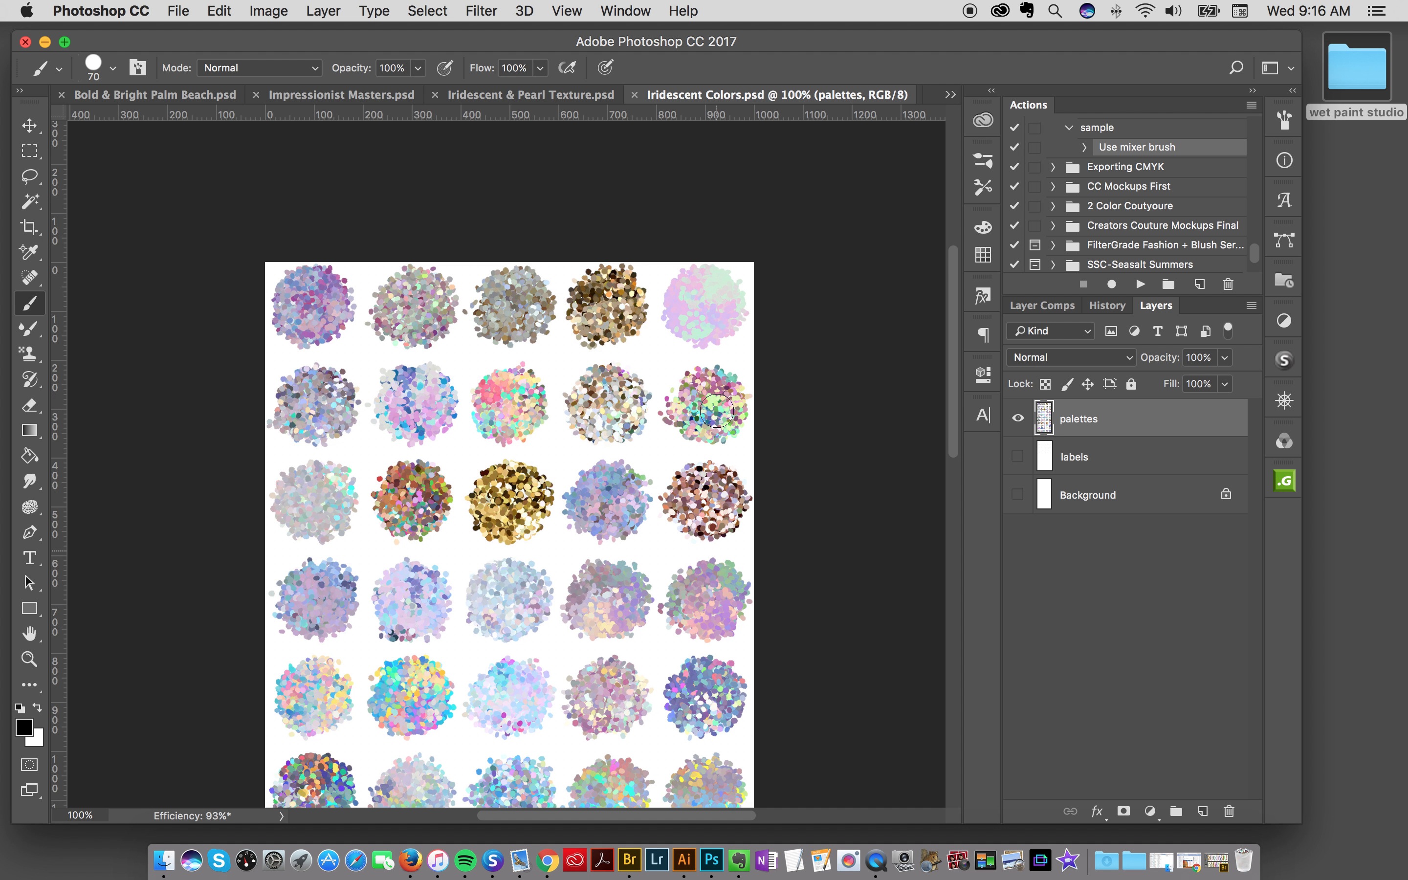
Step: Examine the color palettes in Metallic.psd and Modern Impressionist.psd
click(950, 98)
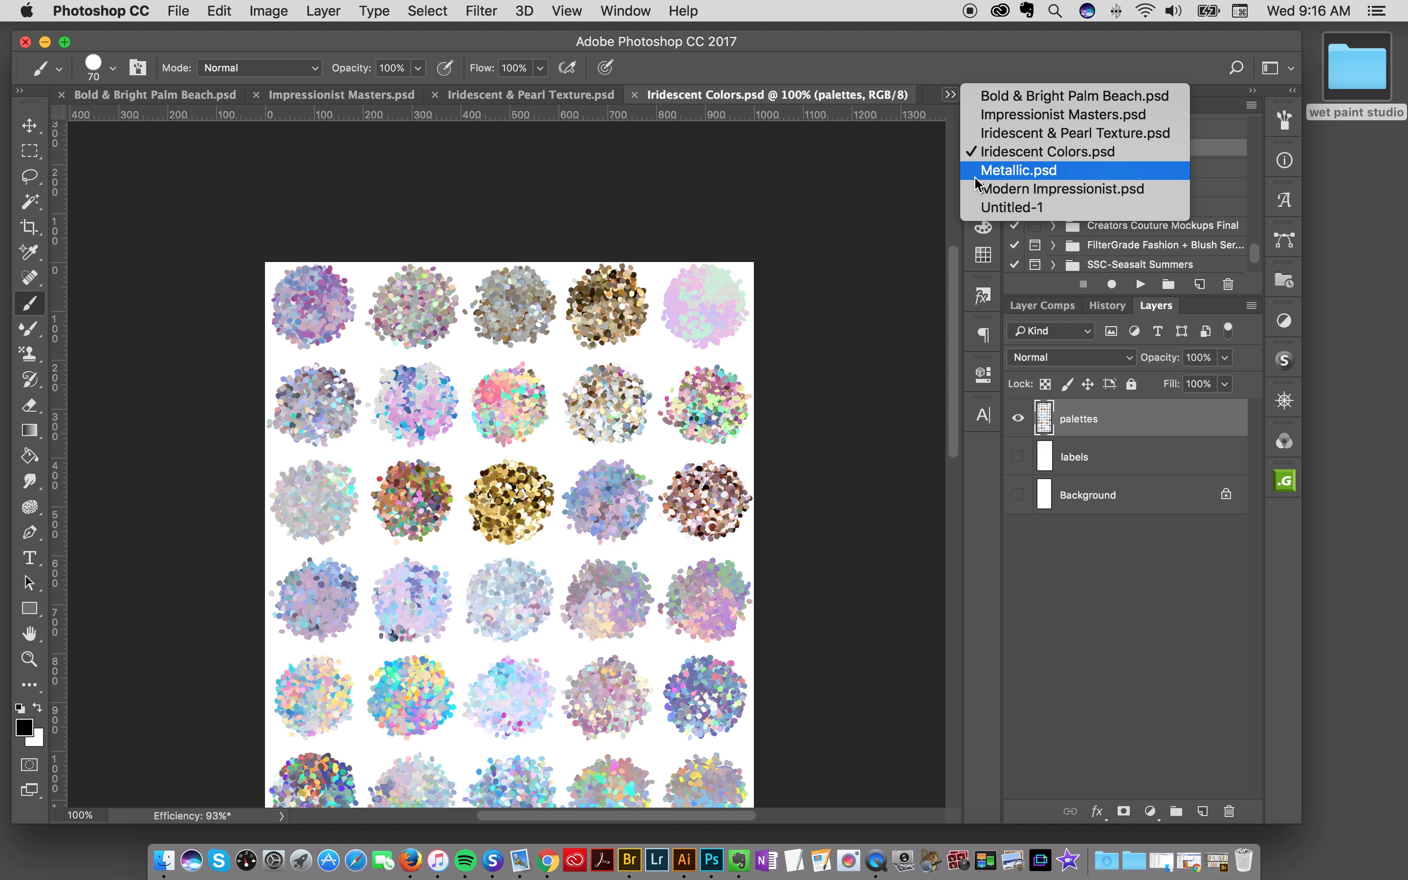
click(1006, 174)
scroll(628, 441, up, 5)
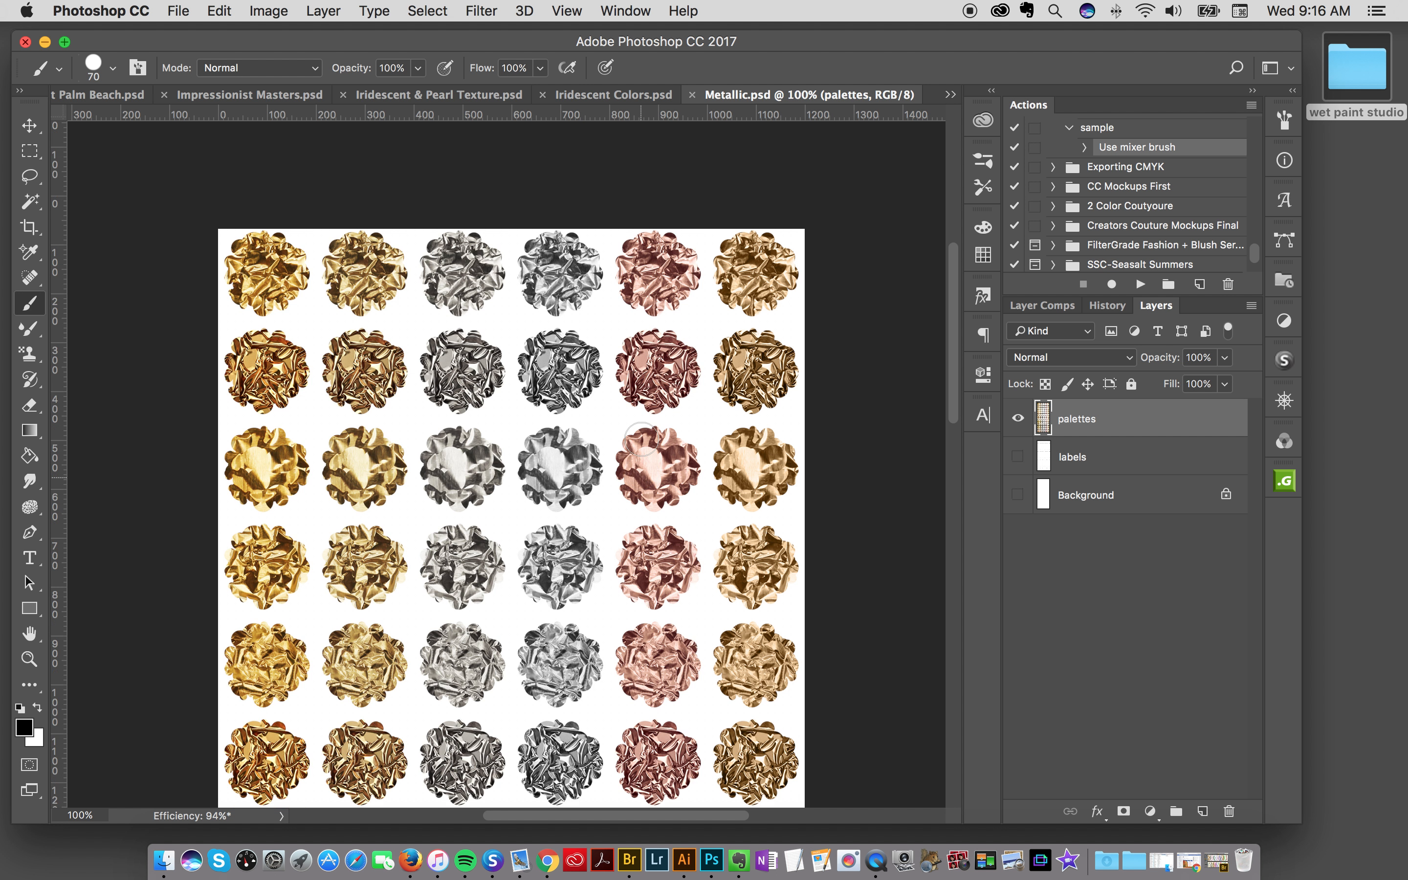
scroll(276, 297, down, 2)
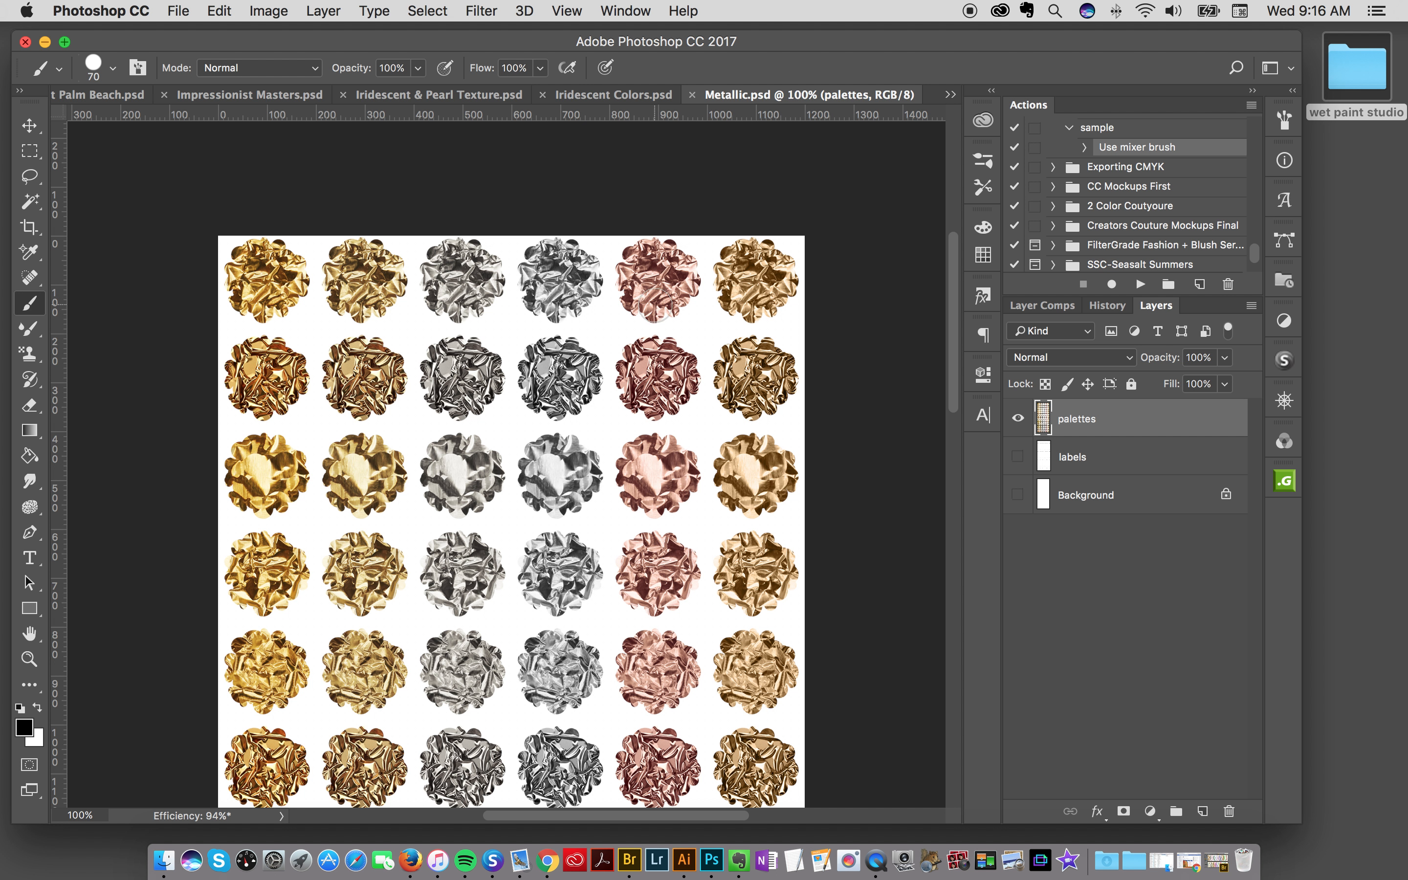
click(950, 95)
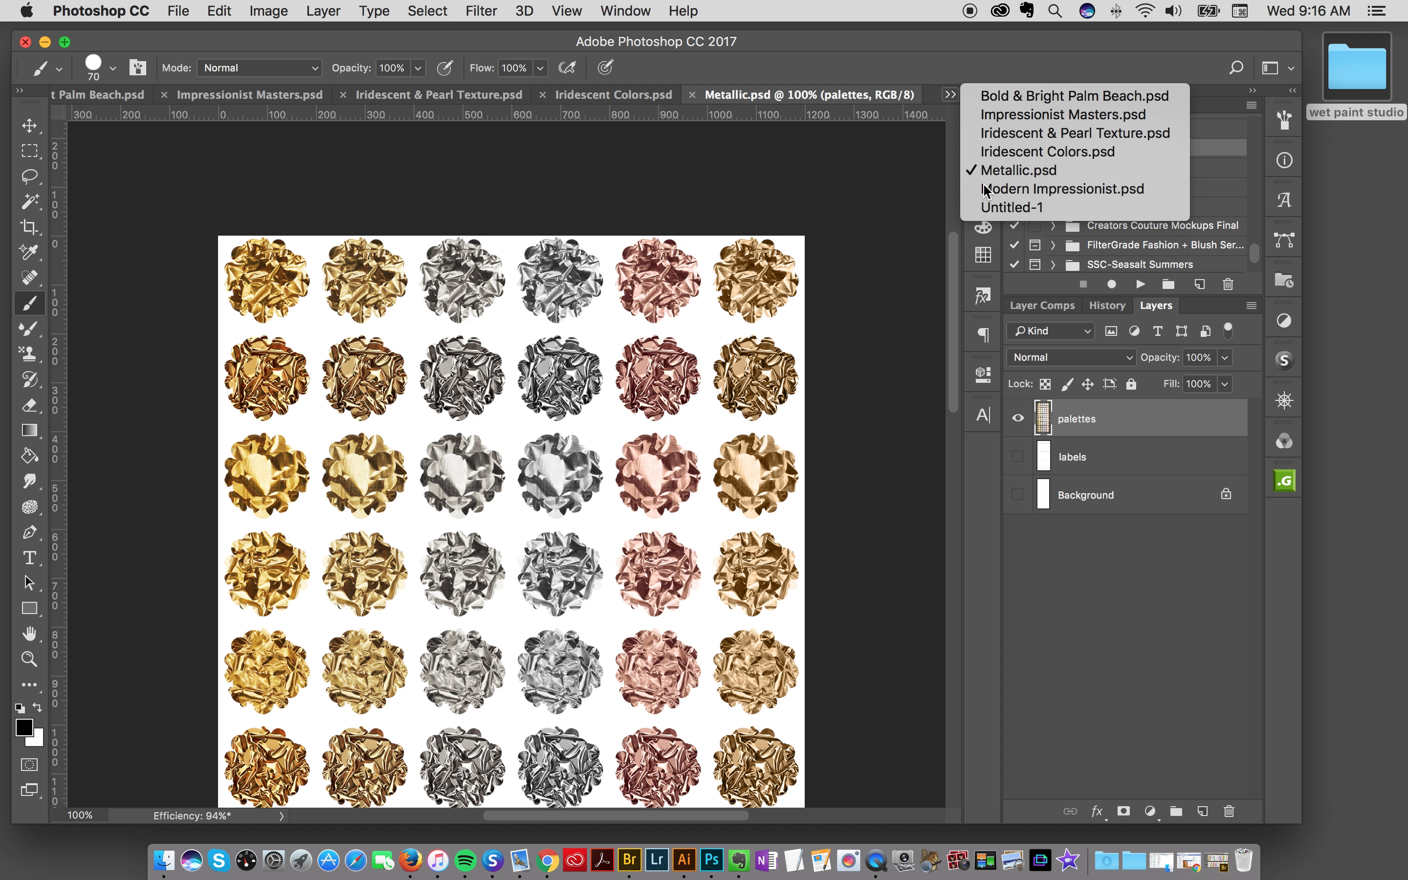
click(990, 189)
scroll(551, 282, up, 3)
scroll(551, 281, left, 2)
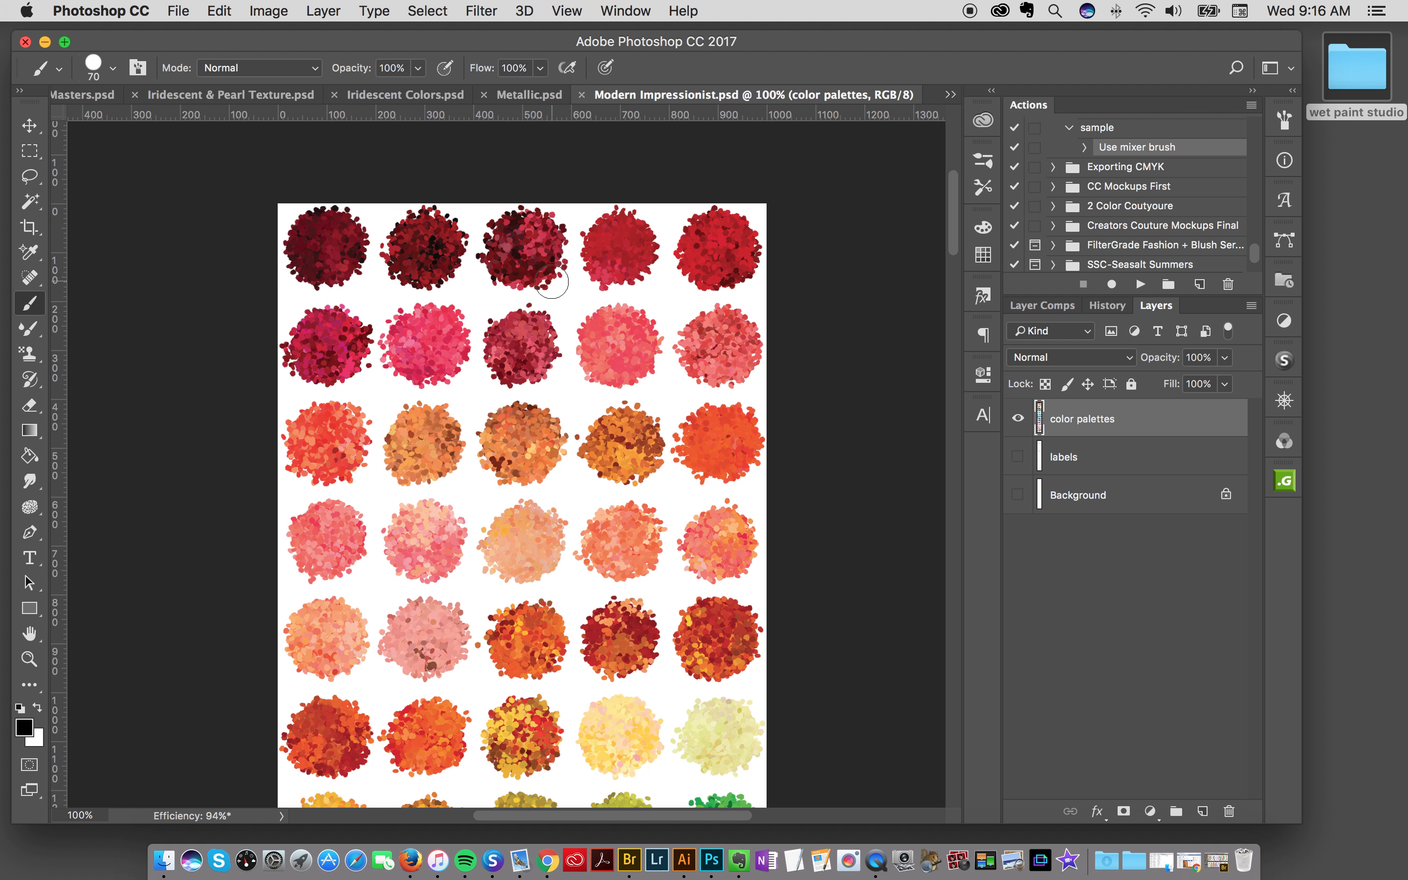
scroll(551, 281, down, 8)
scroll(551, 282, up, 8)
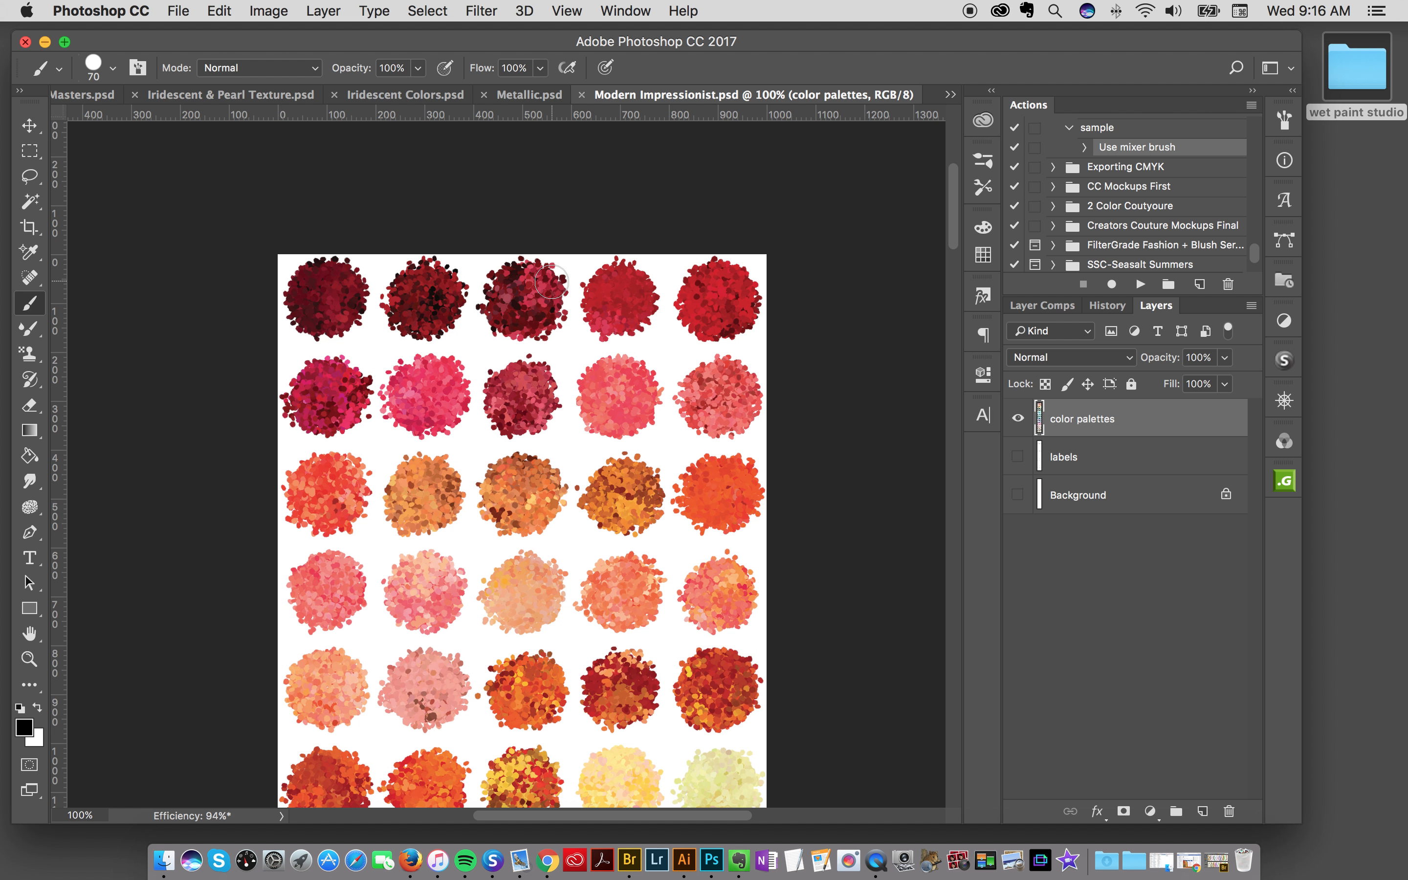
scroll(551, 282, down, 2)
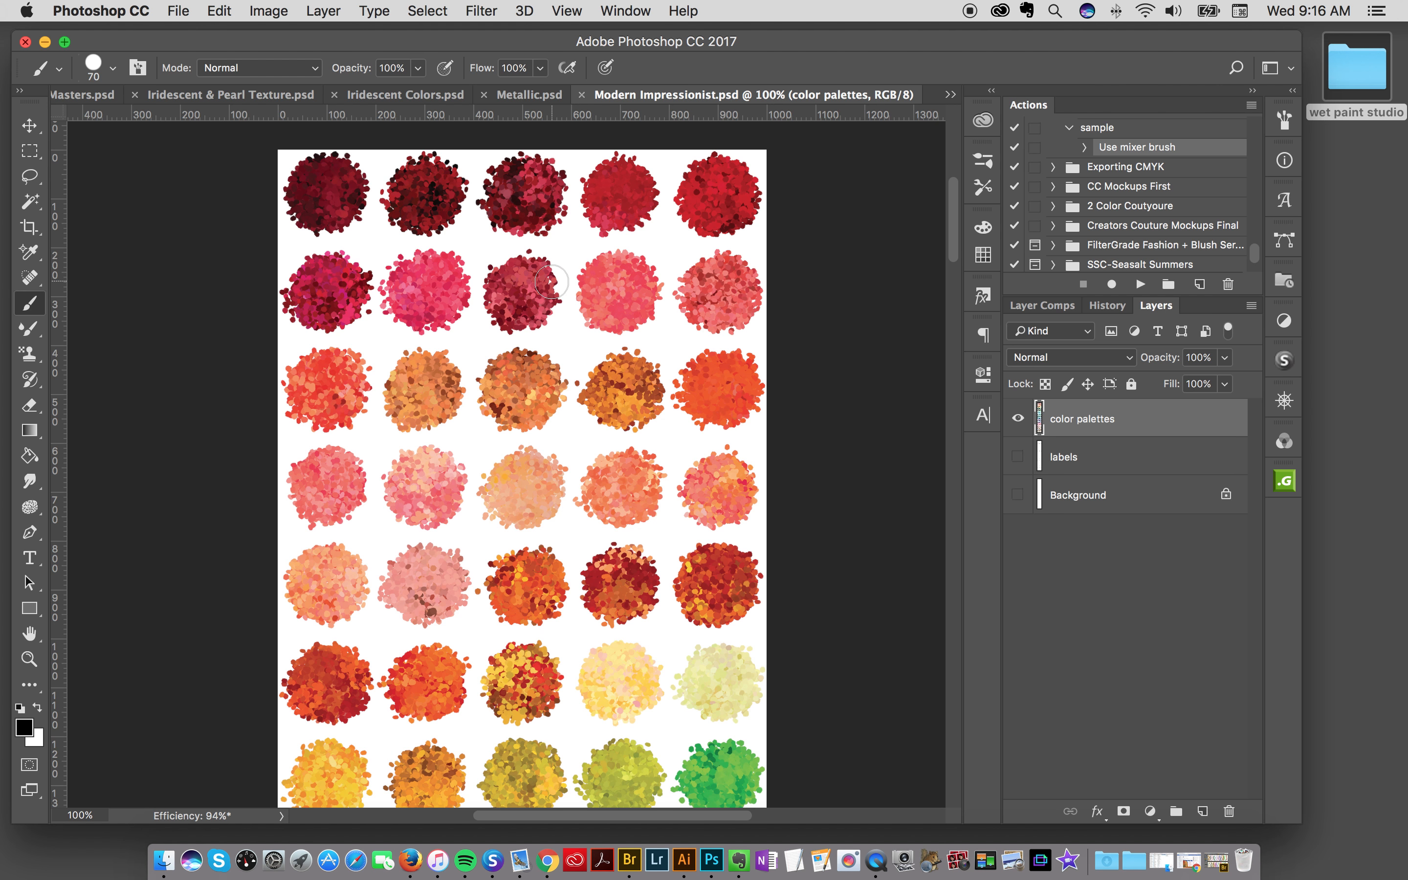
Step: Return to Untitled-1 and choose the tool preset 1 wet paint studio from the newly loaded set
click(949, 94)
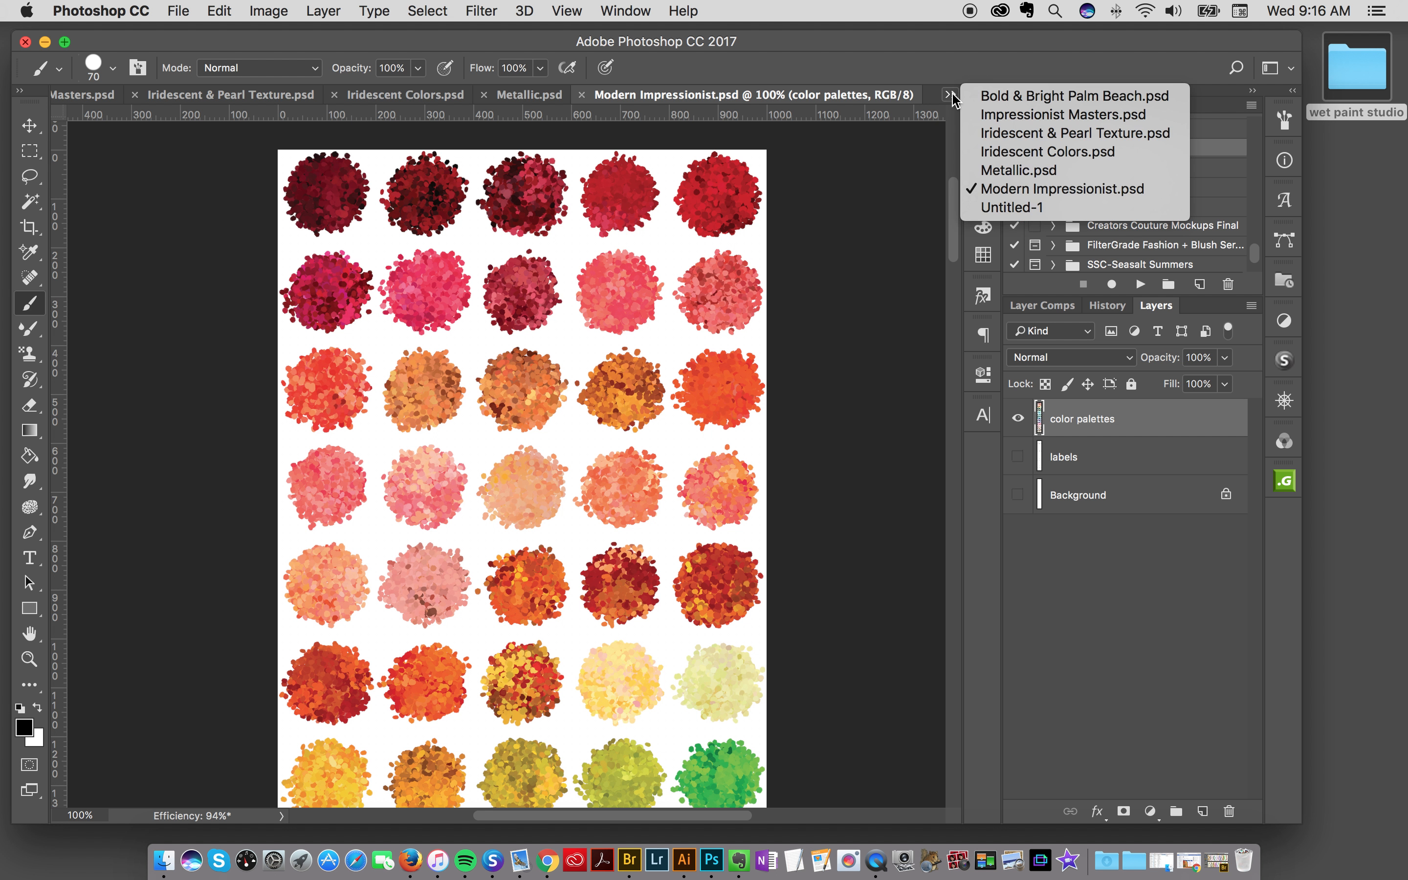
click(1003, 207)
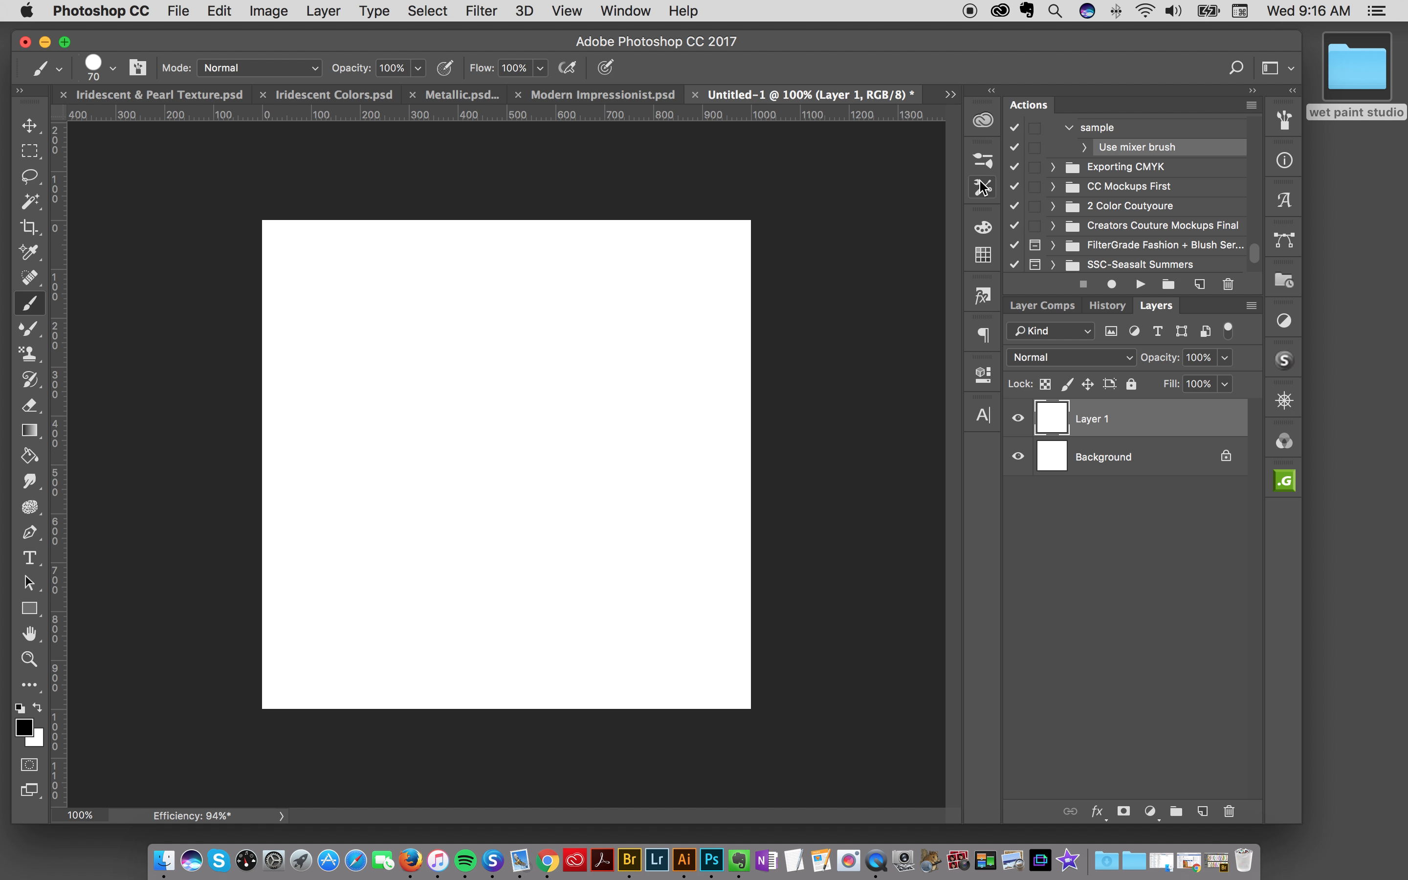
click(983, 186)
scroll(911, 235, up, 12)
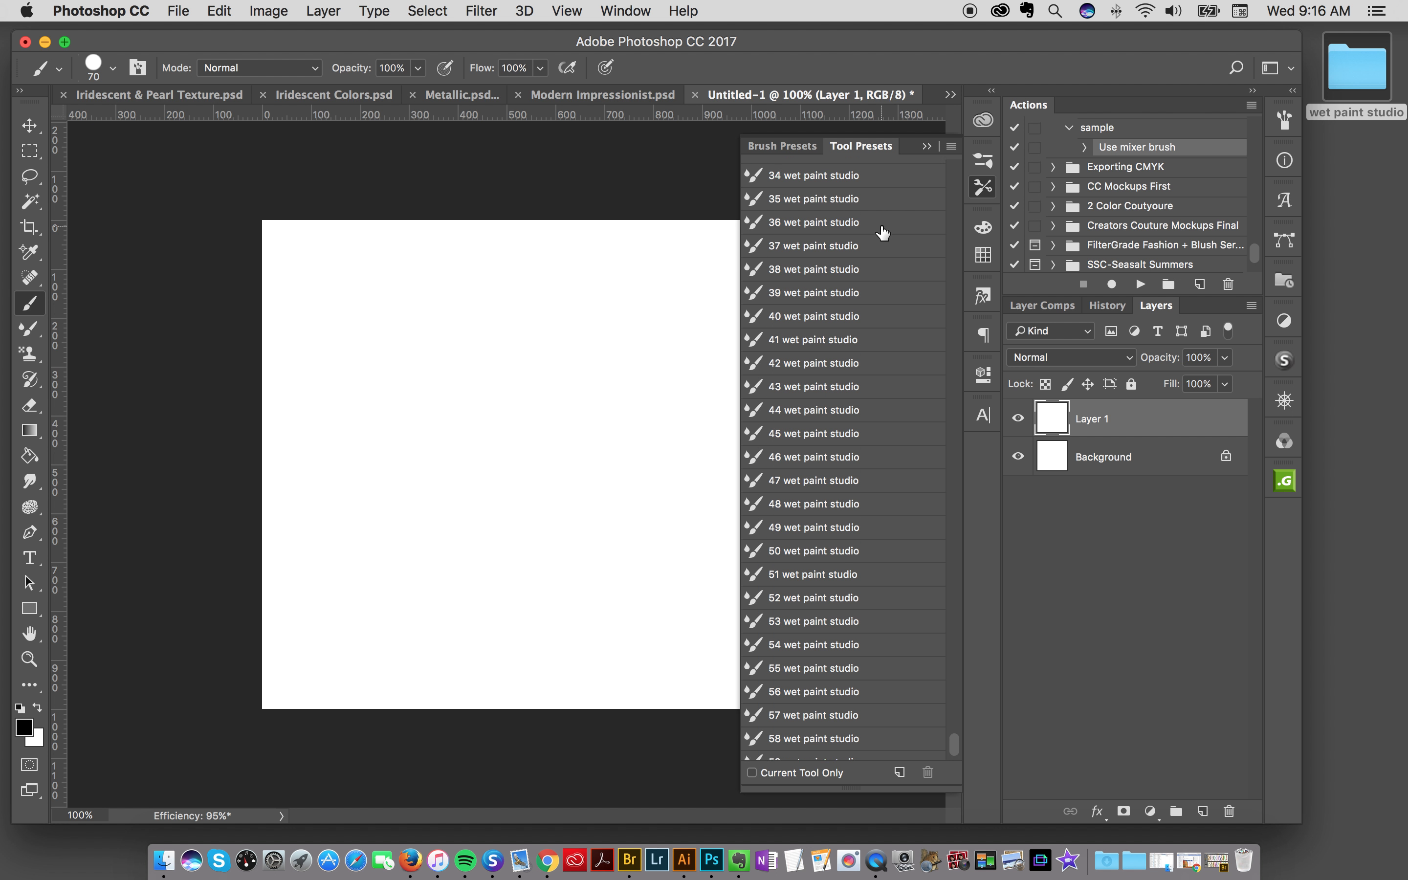
scroll(883, 233, down, 12)
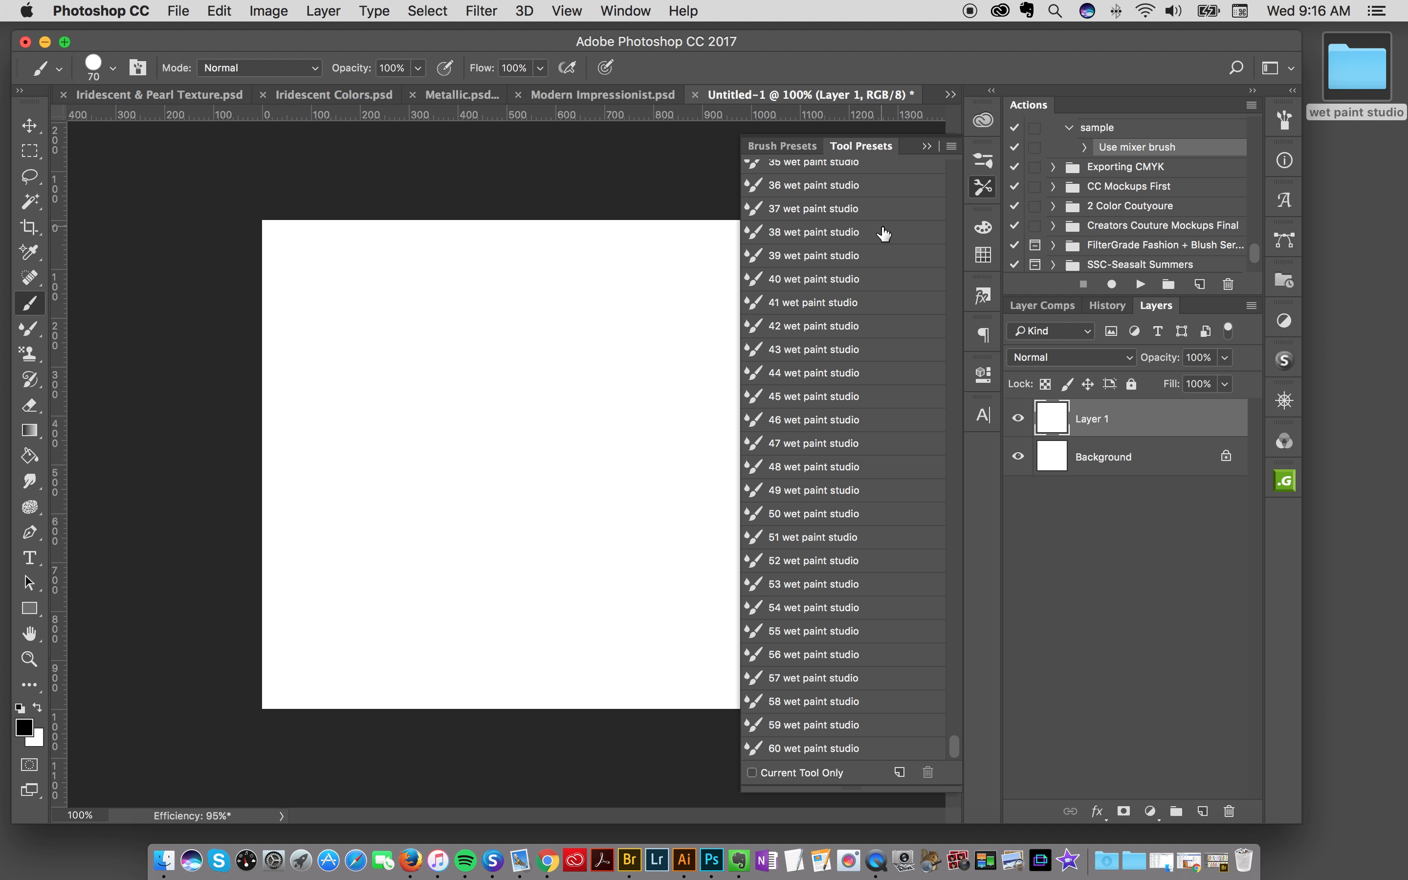
scroll(810, 400, up, 13)
scroll(816, 396, up, 8)
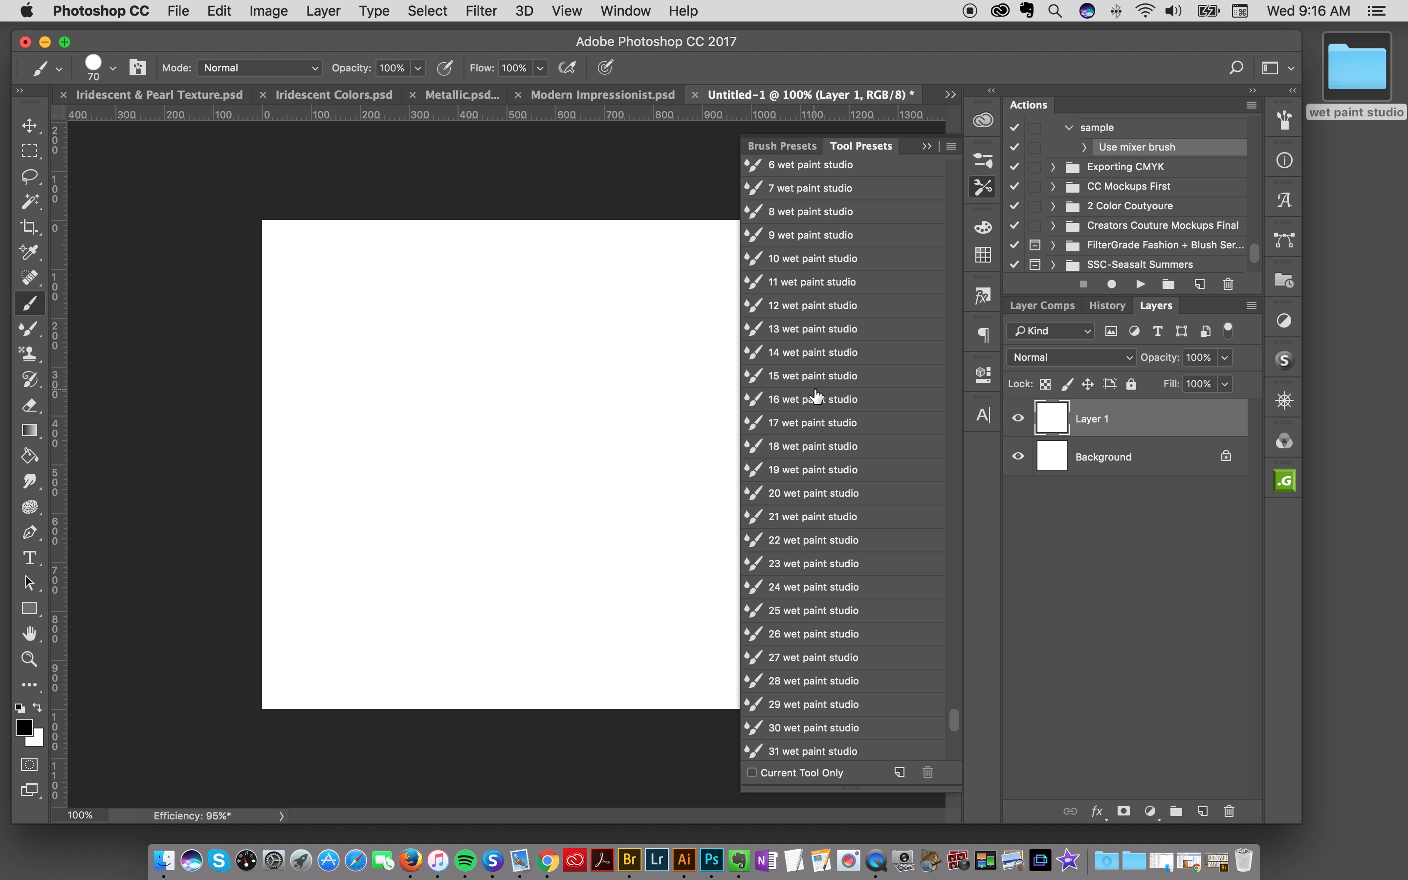
click(824, 267)
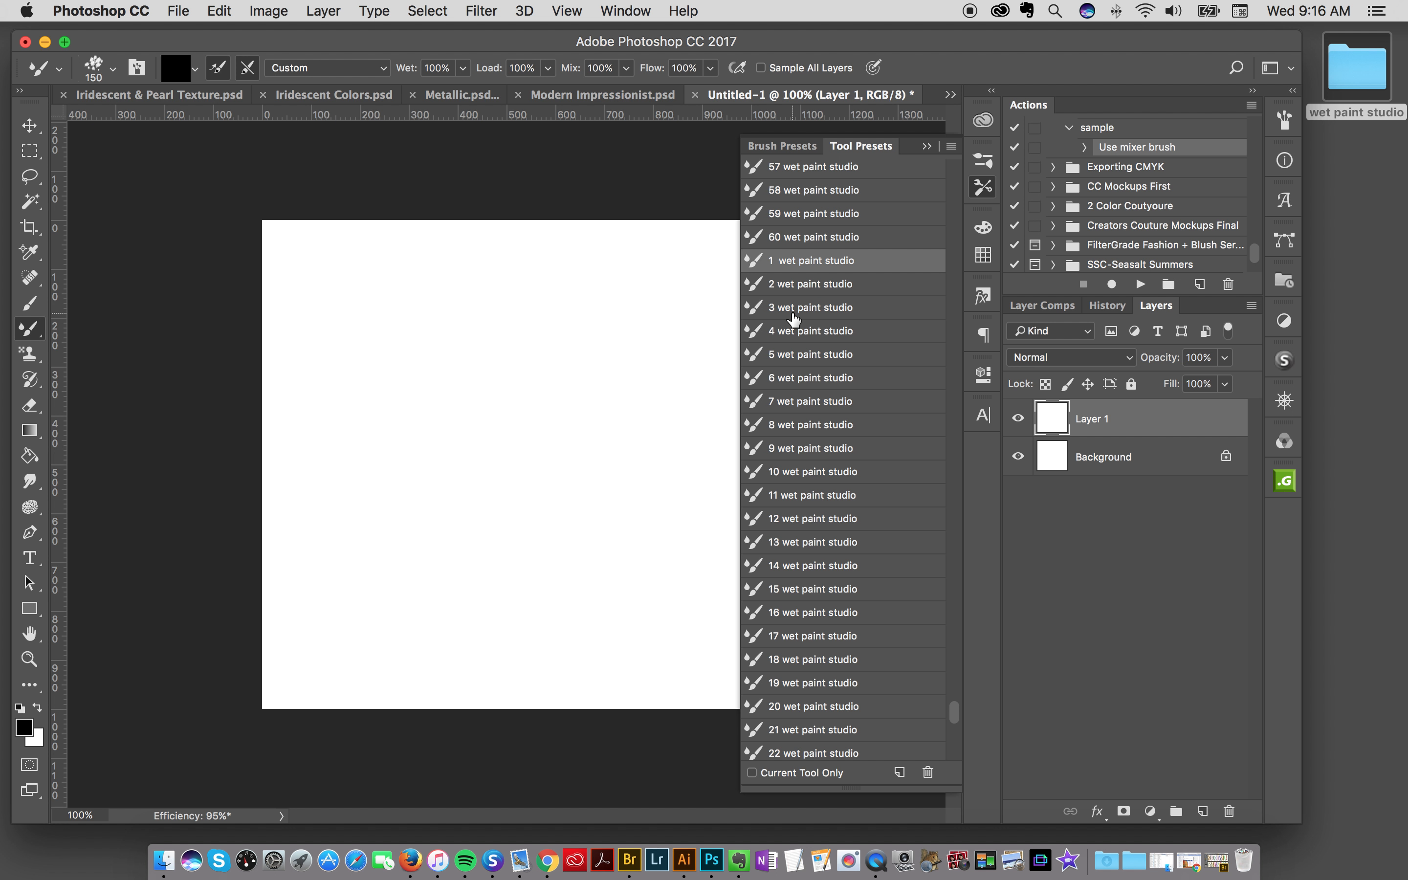
Step: Try the tool presets 5 wet paint studio and 13 wet paint studio, and reselect 1 wet paint studio
click(801, 266)
click(786, 354)
click(817, 541)
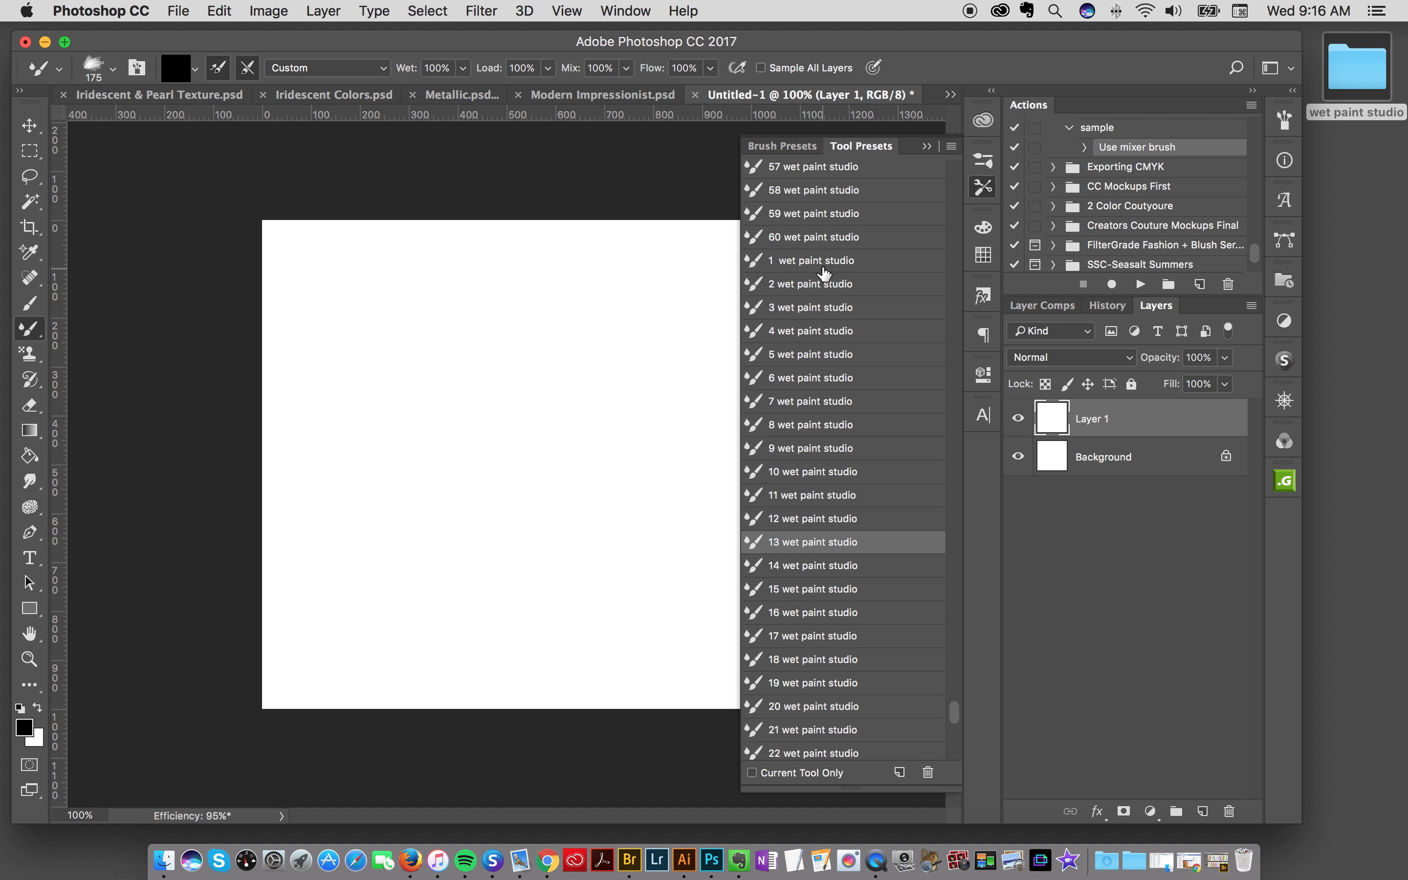
click(812, 262)
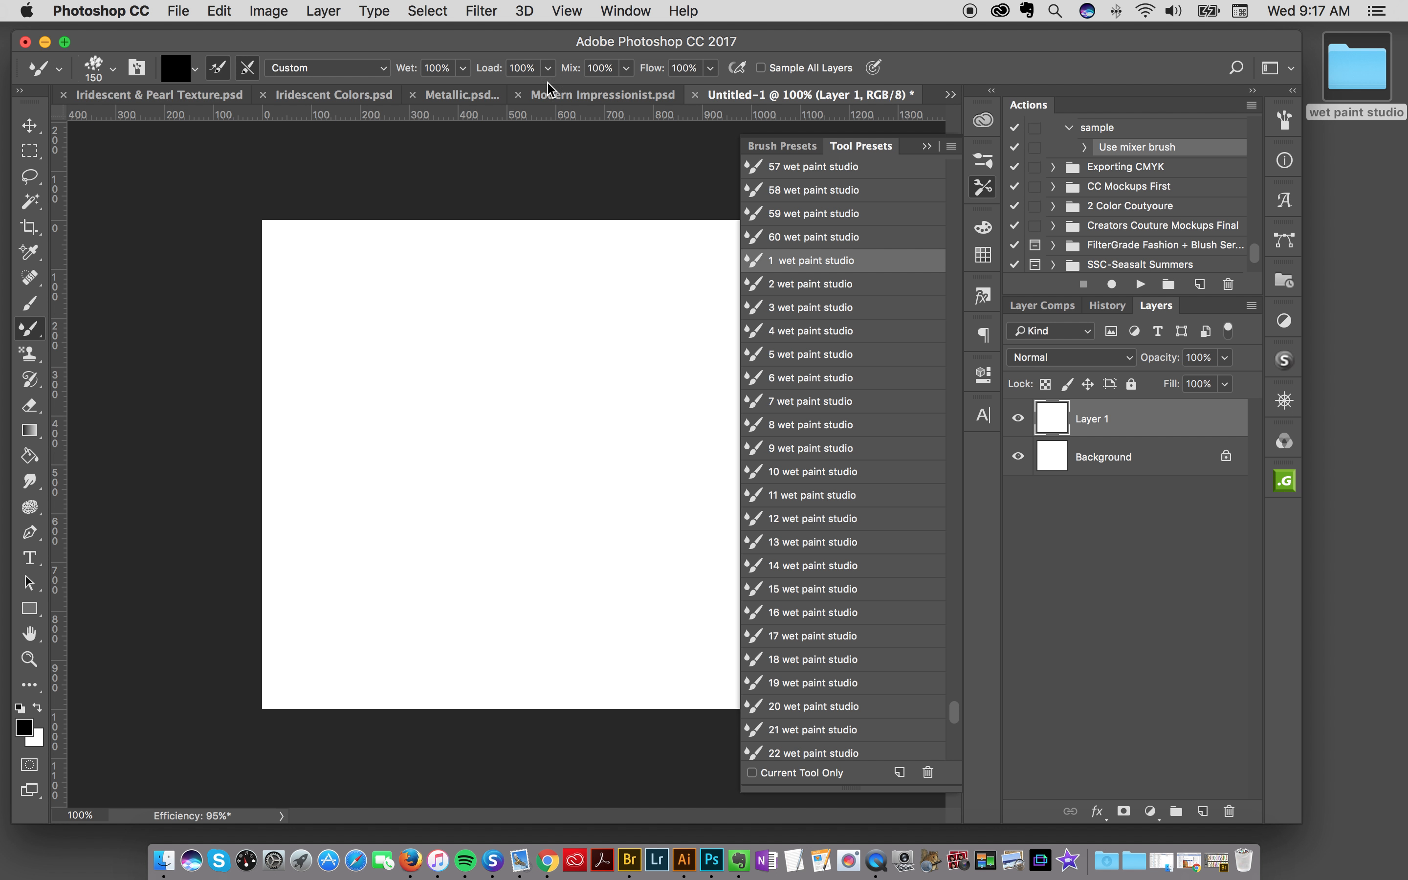
Step: Switch to Modern Impressionist.psd and sample several pink, orange and red palettes into the mixer brush, ending with the crimson palette in the second row
click(656, 98)
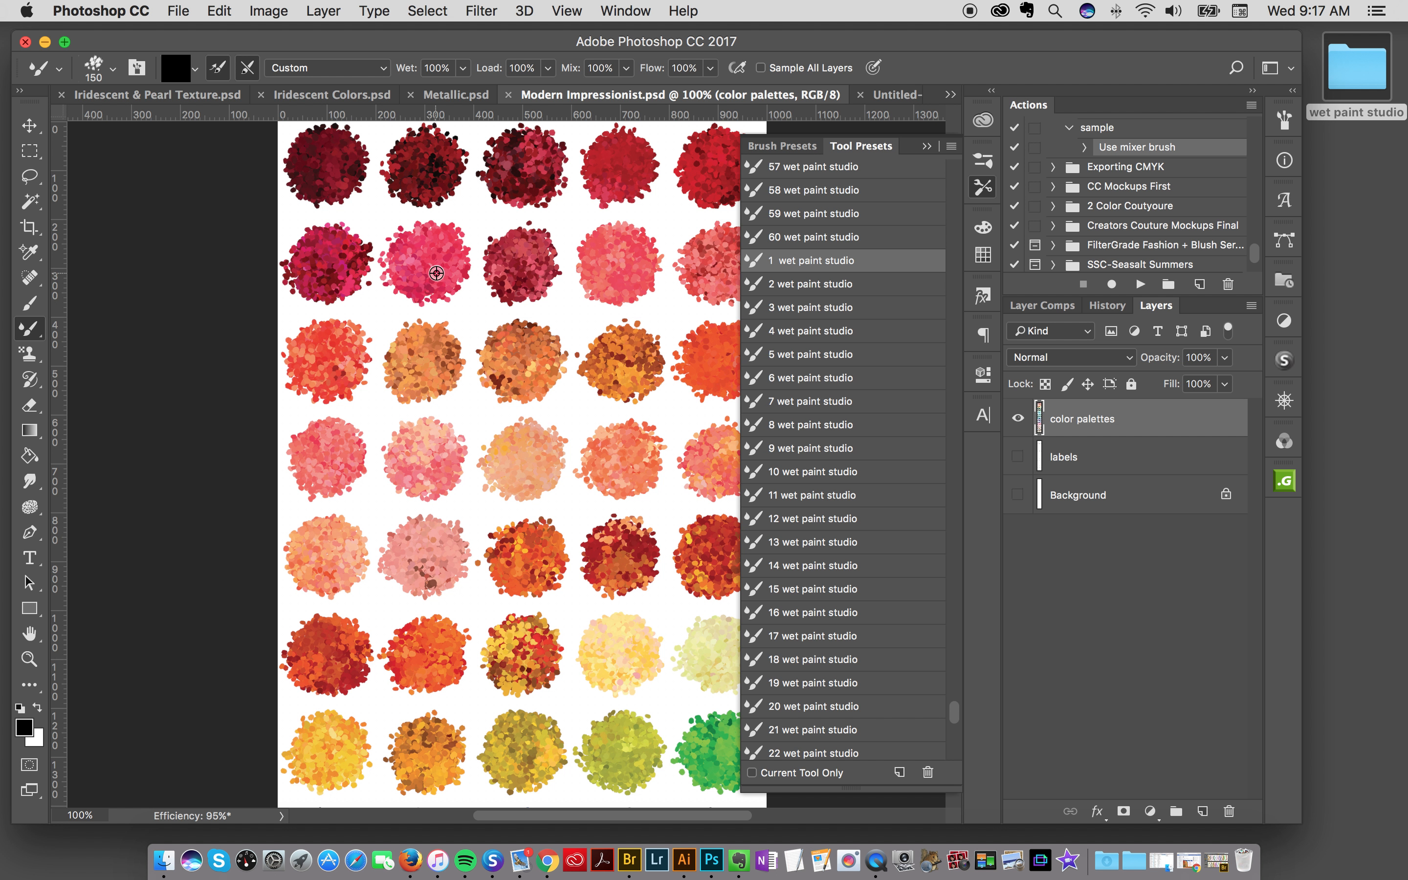
alt+click(327, 261)
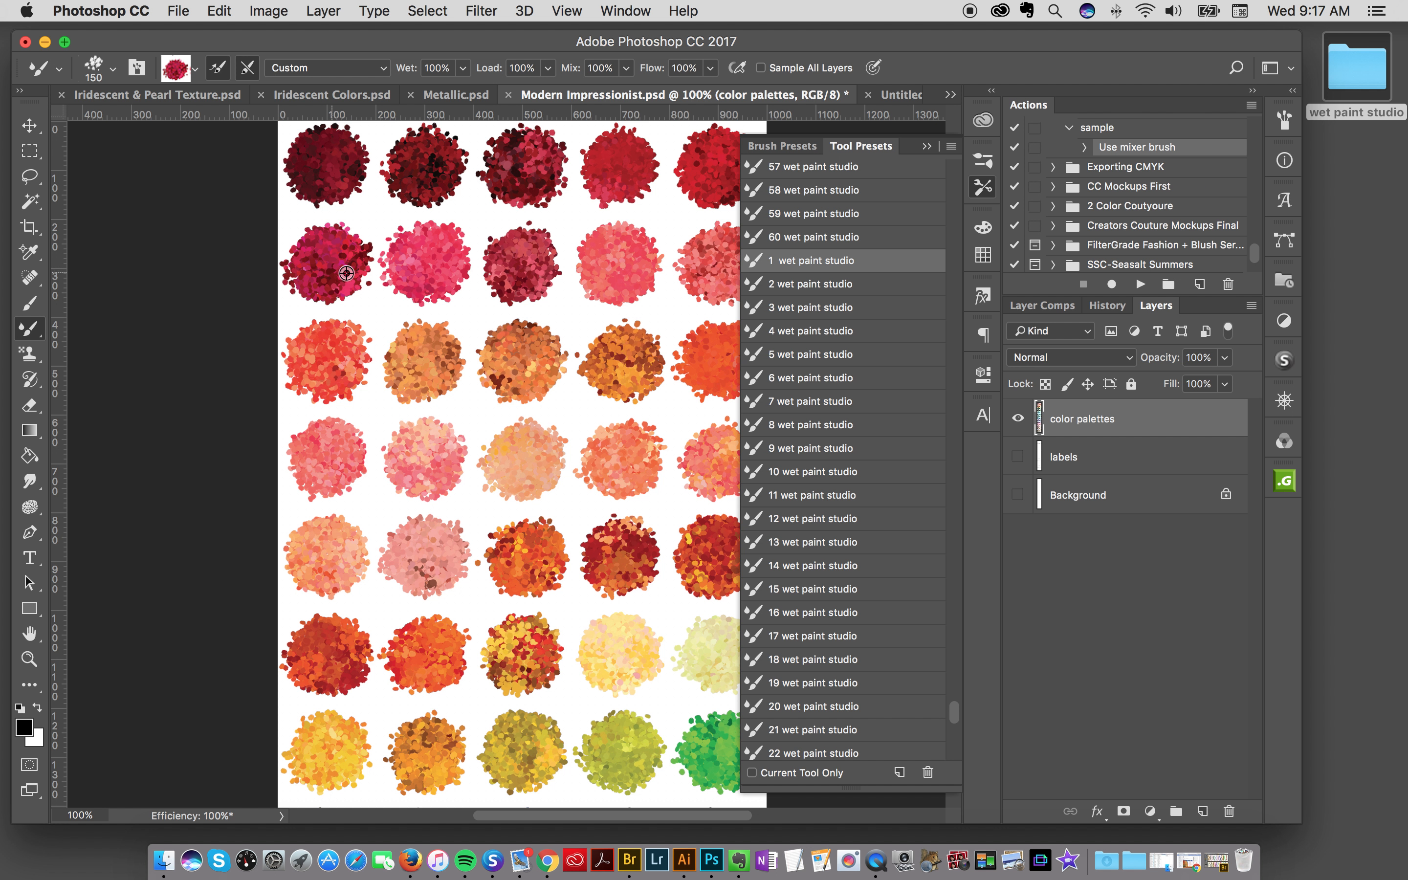
alt+click(618, 258)
alt+click(521, 358)
alt+click(429, 259)
alt+click(423, 352)
alt+click(335, 363)
alt+click(320, 257)
alt+click(327, 265)
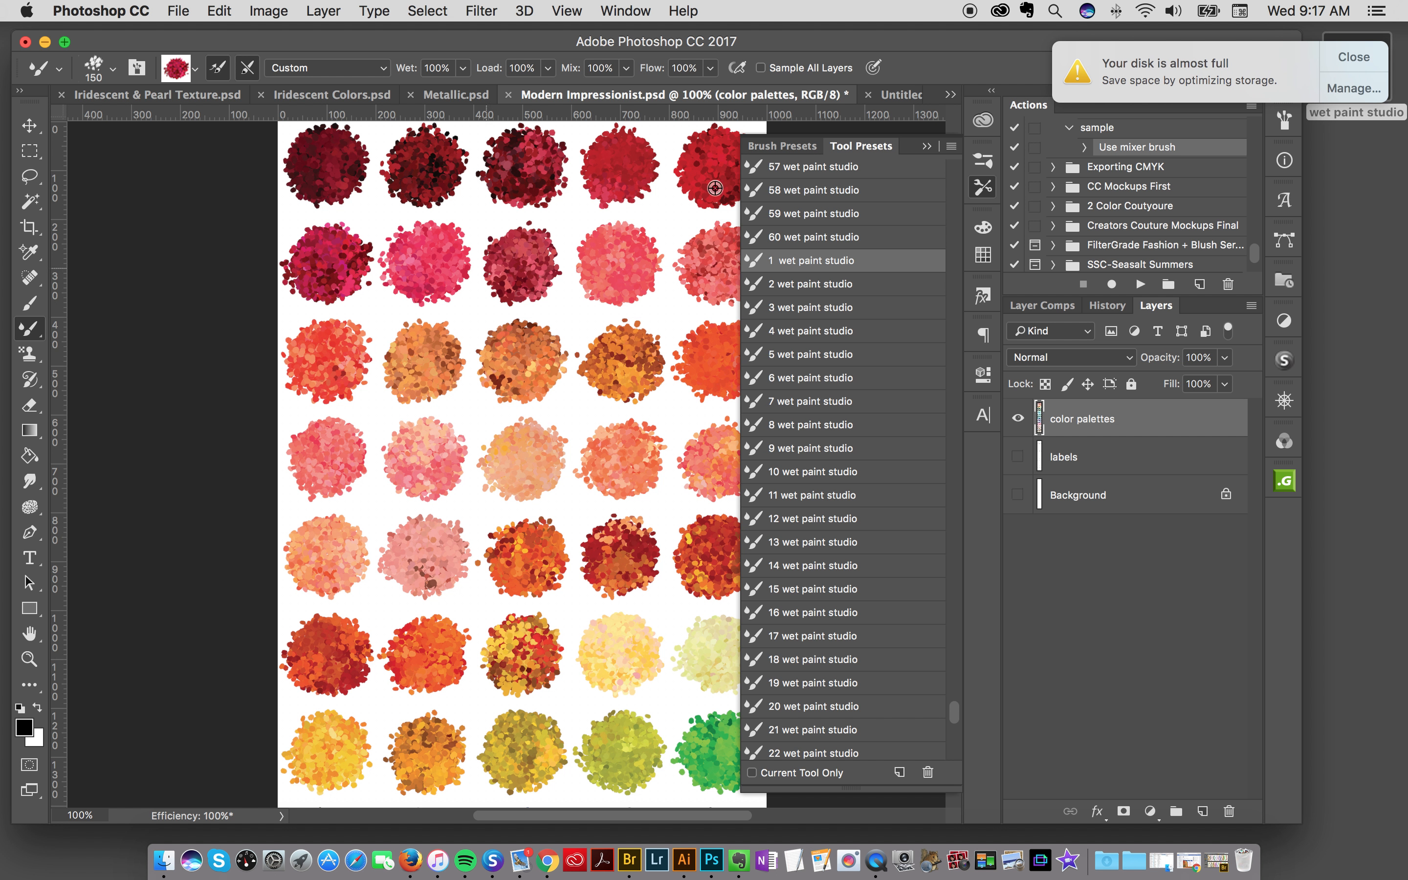
click(1340, 70)
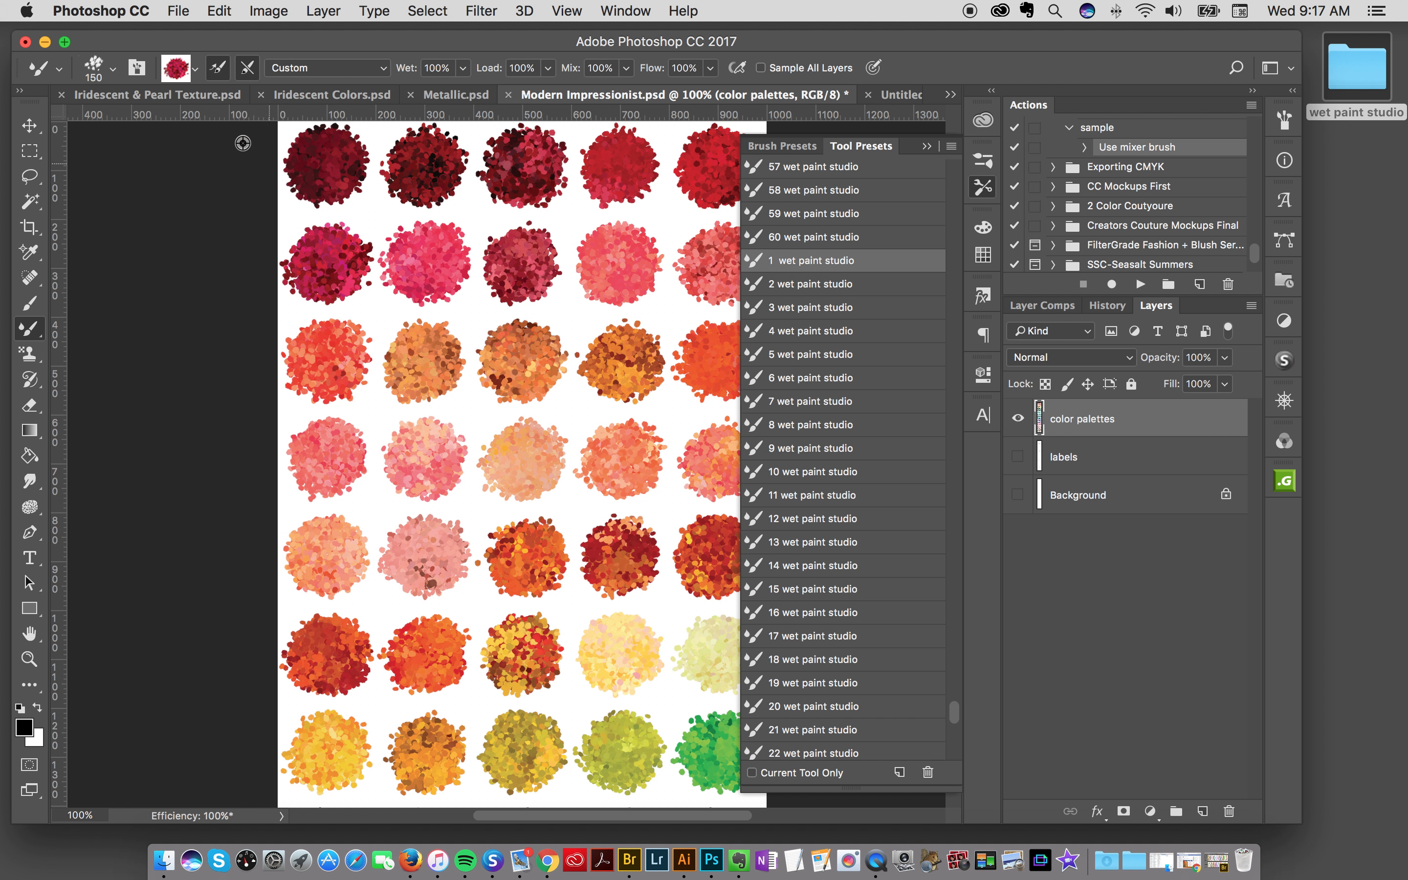
Step: Load the mixer brush from the coral-red palette in the third row and check the Load Solid Colors Only option
alt+click(331, 358)
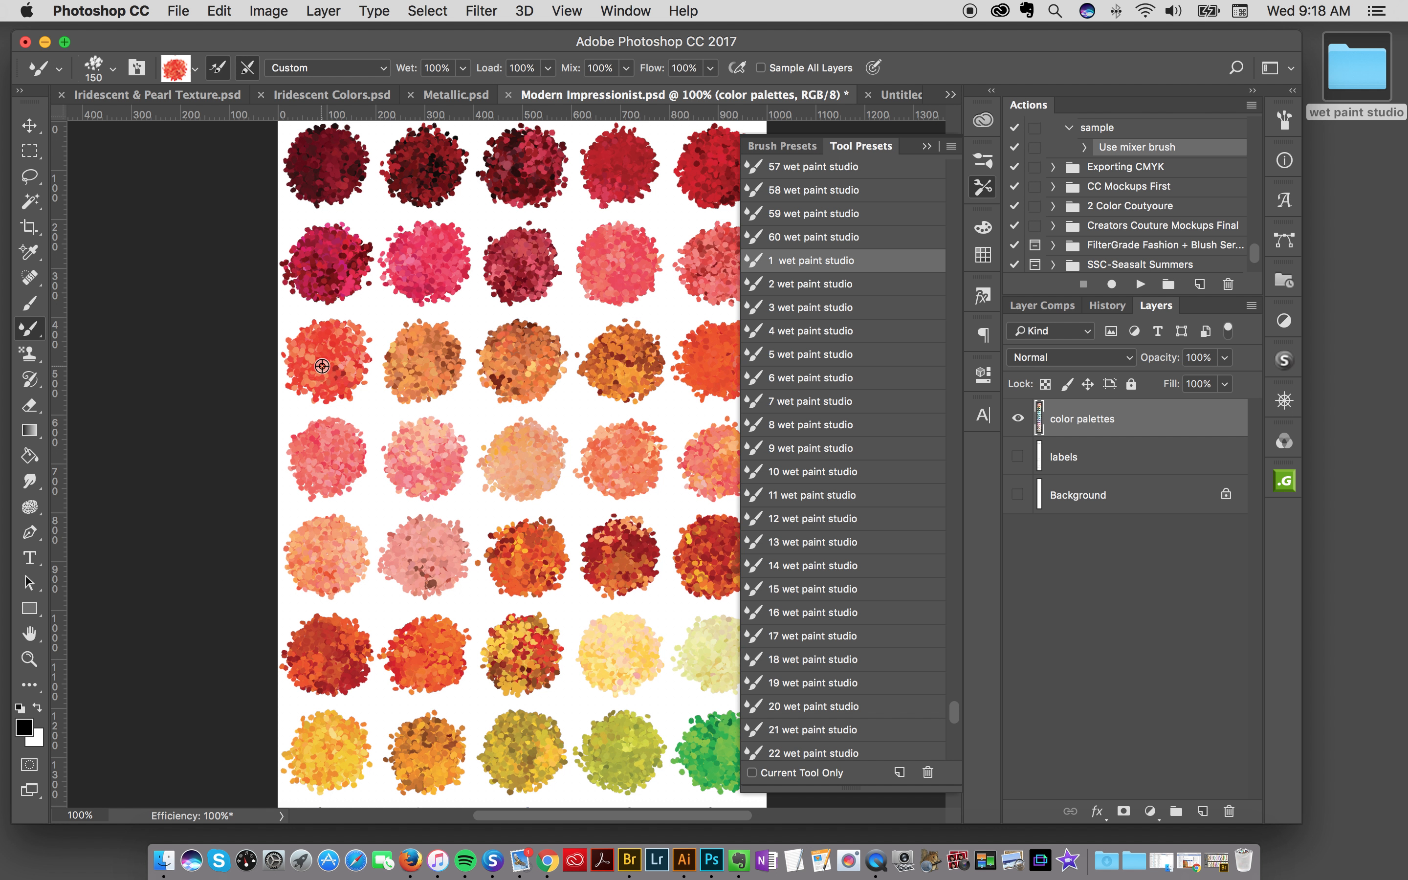
click(199, 70)
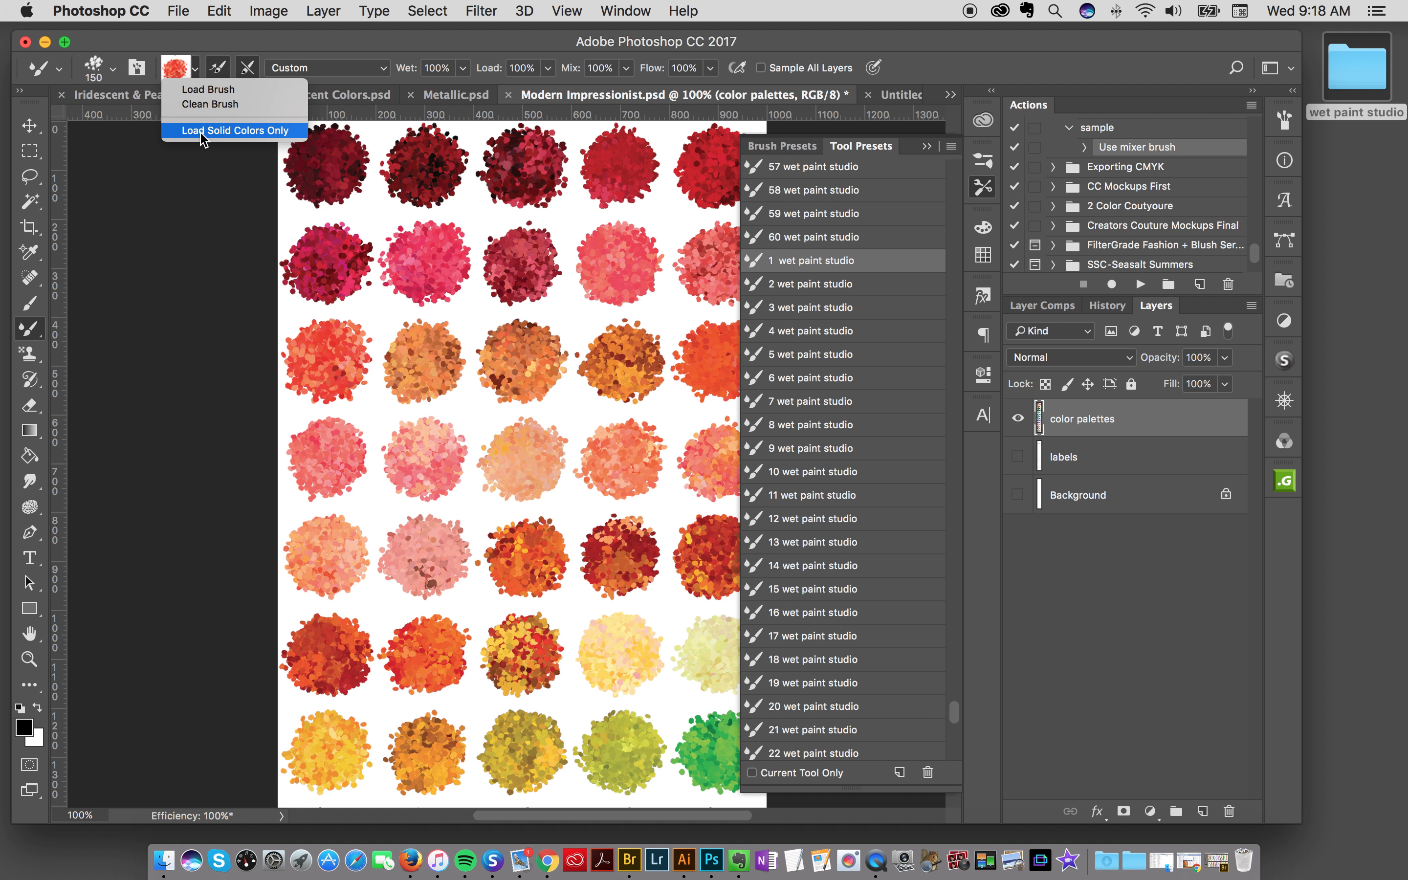
click(261, 43)
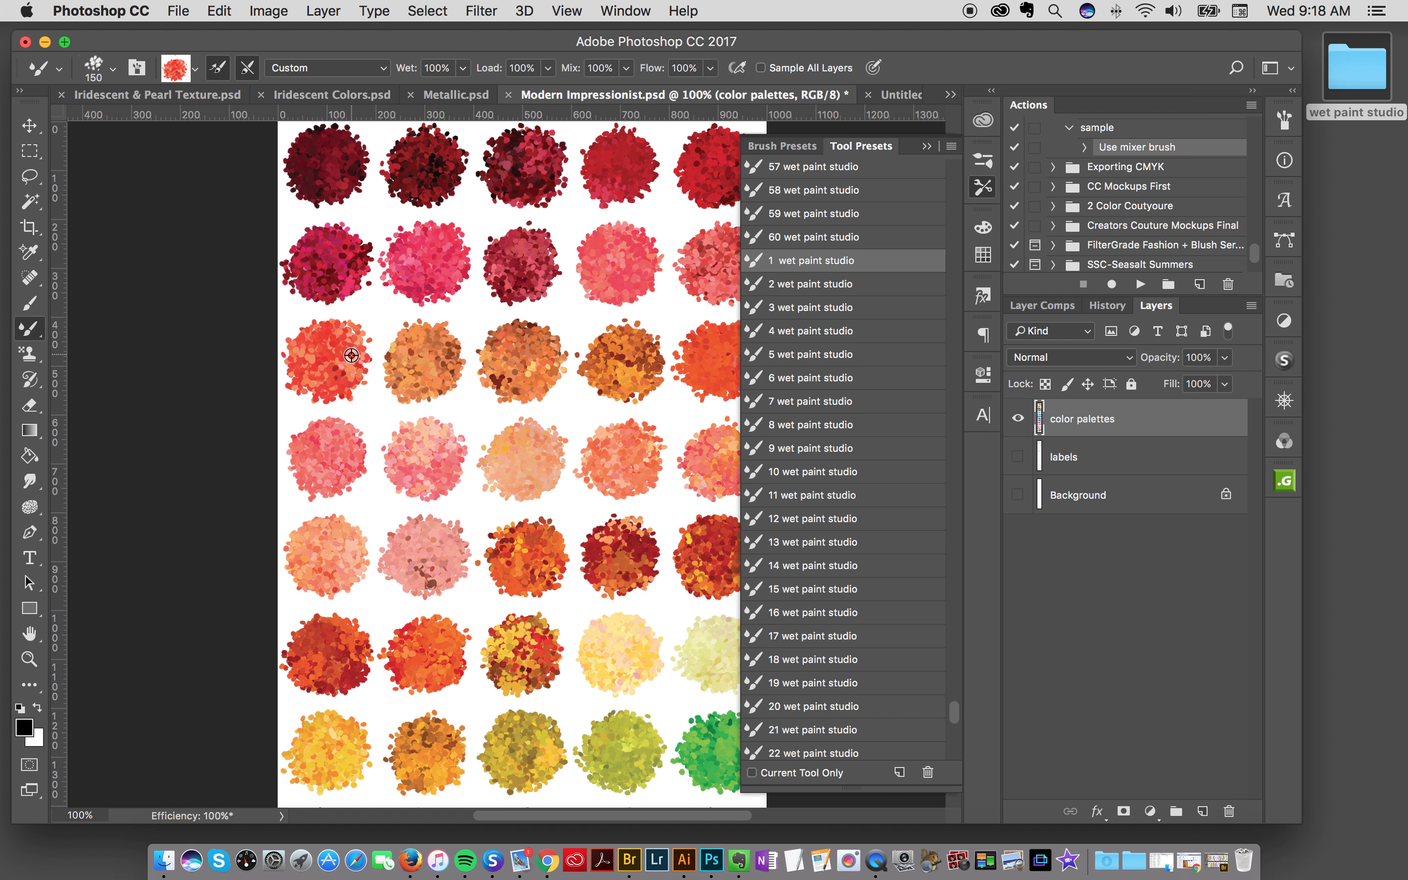
alt+click(328, 360)
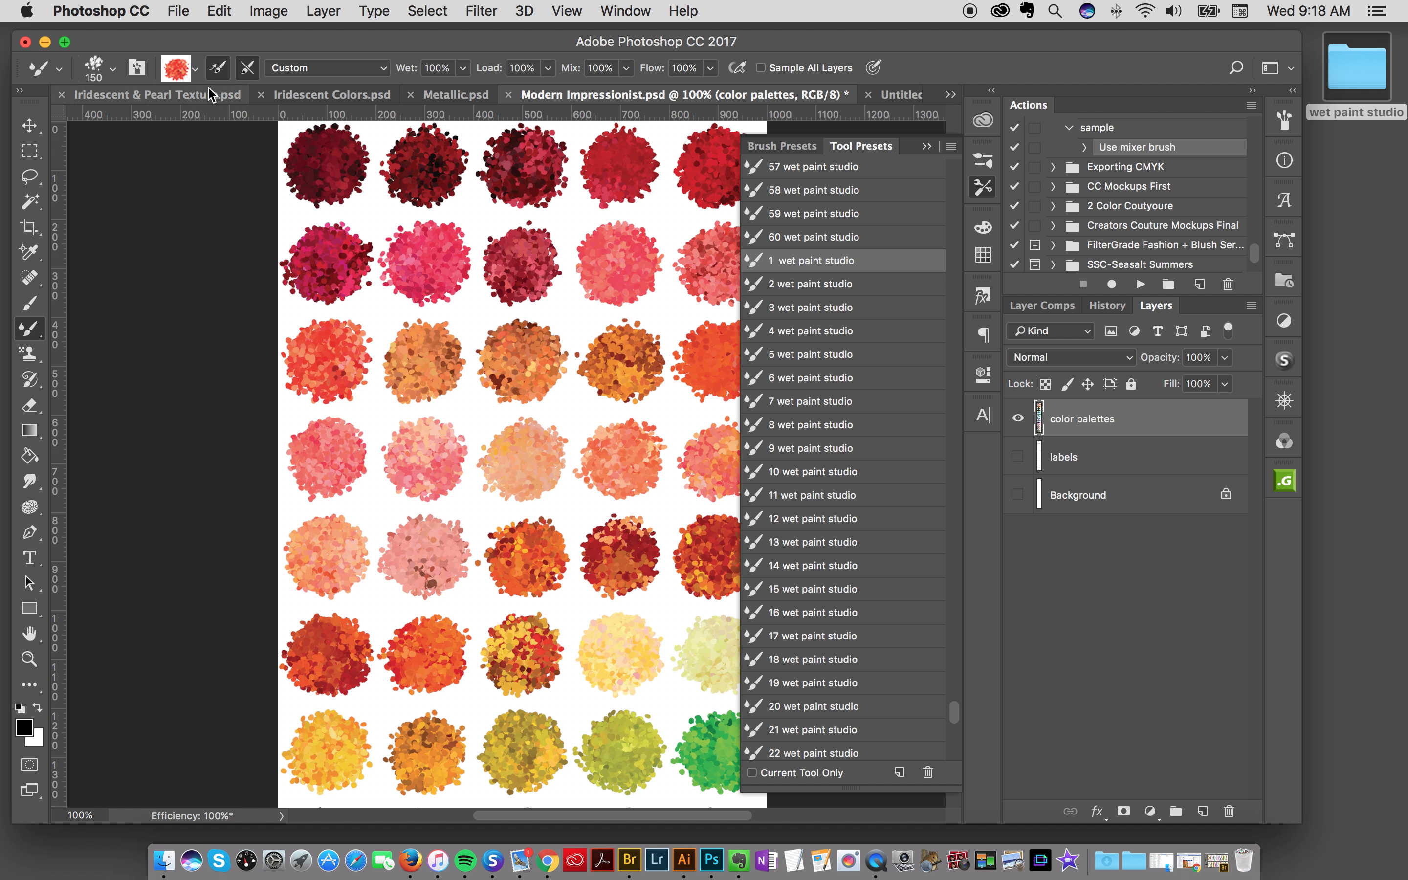
click(196, 71)
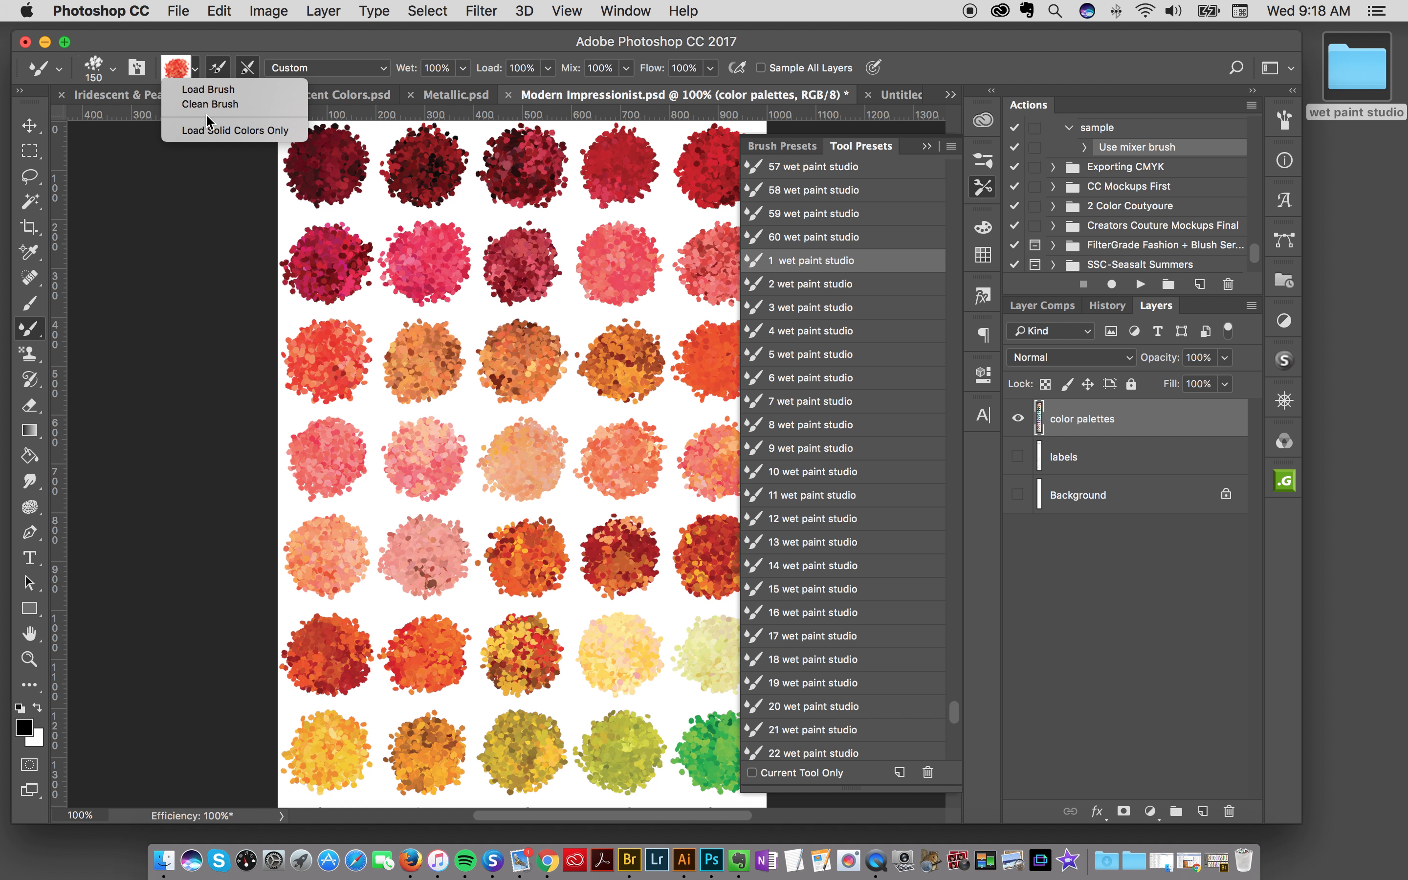
click(220, 129)
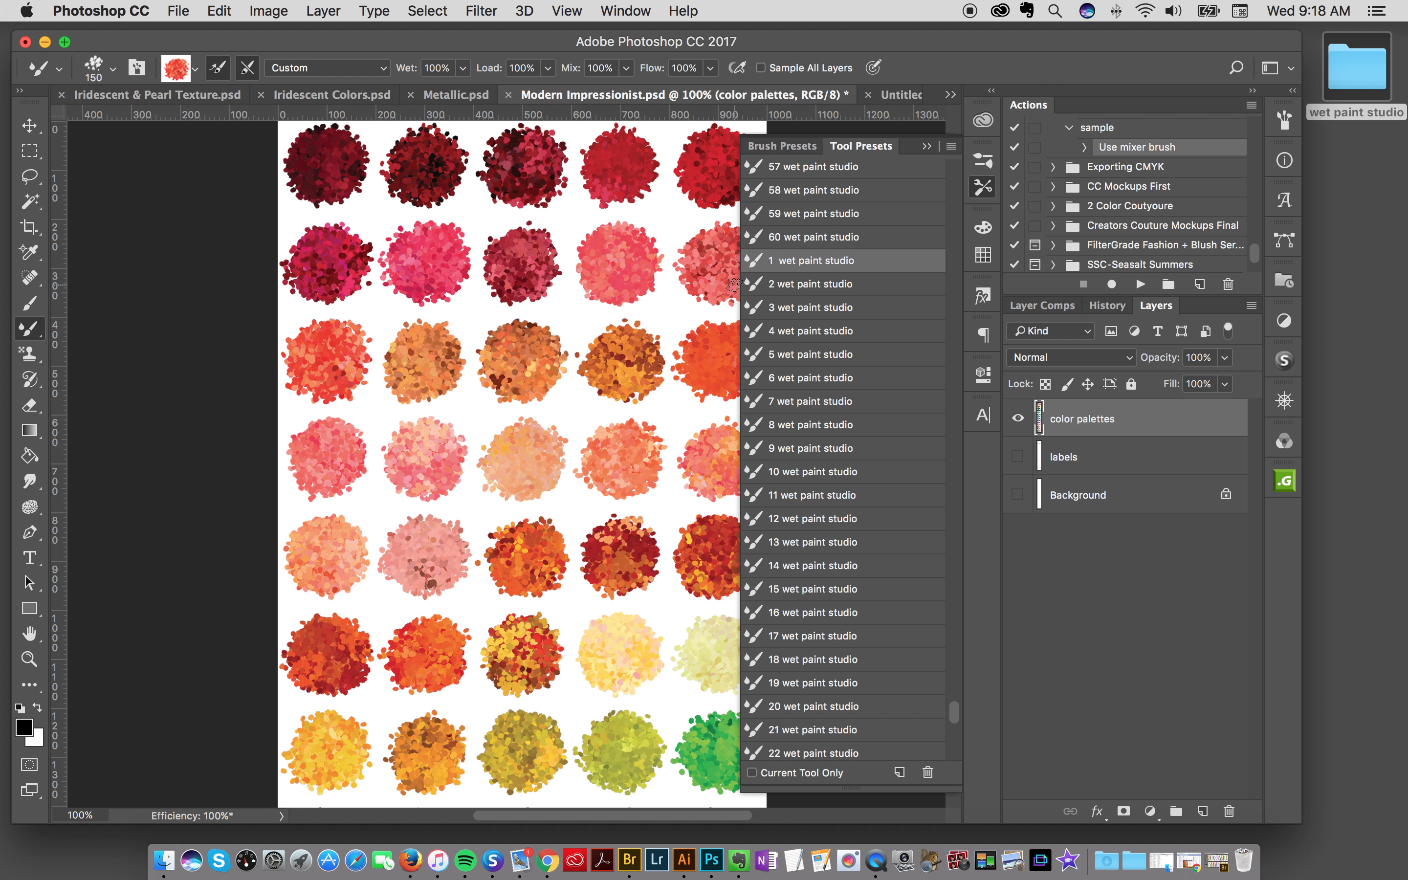
Step: Try several tool presets, including 5, 10 and 4 wet paint studio, and reselect 1 wet paint studio
drag(782, 47, 781, 48)
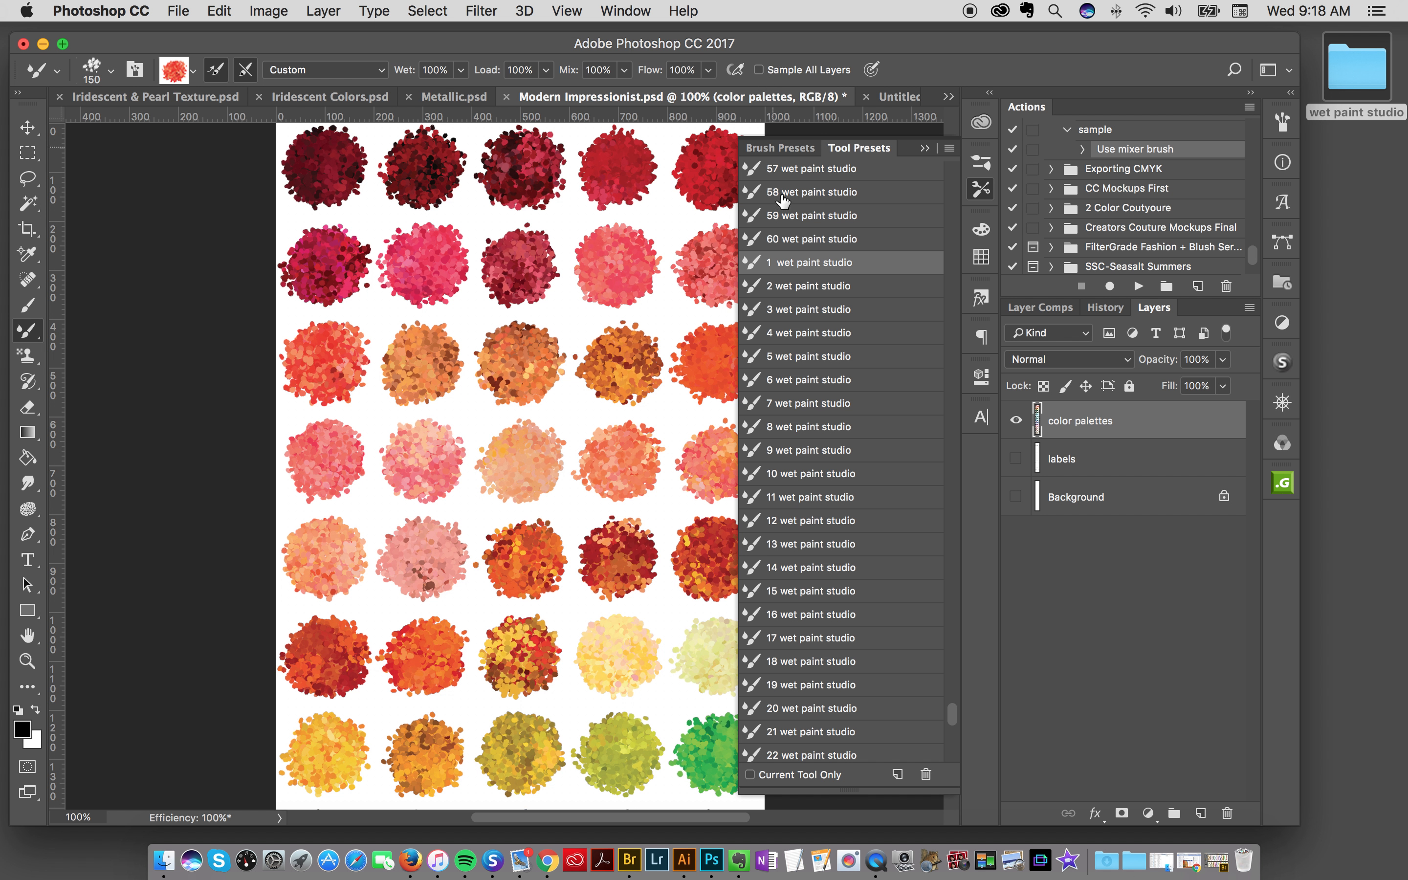
click(809, 288)
click(802, 403)
click(802, 546)
click(803, 660)
click(820, 357)
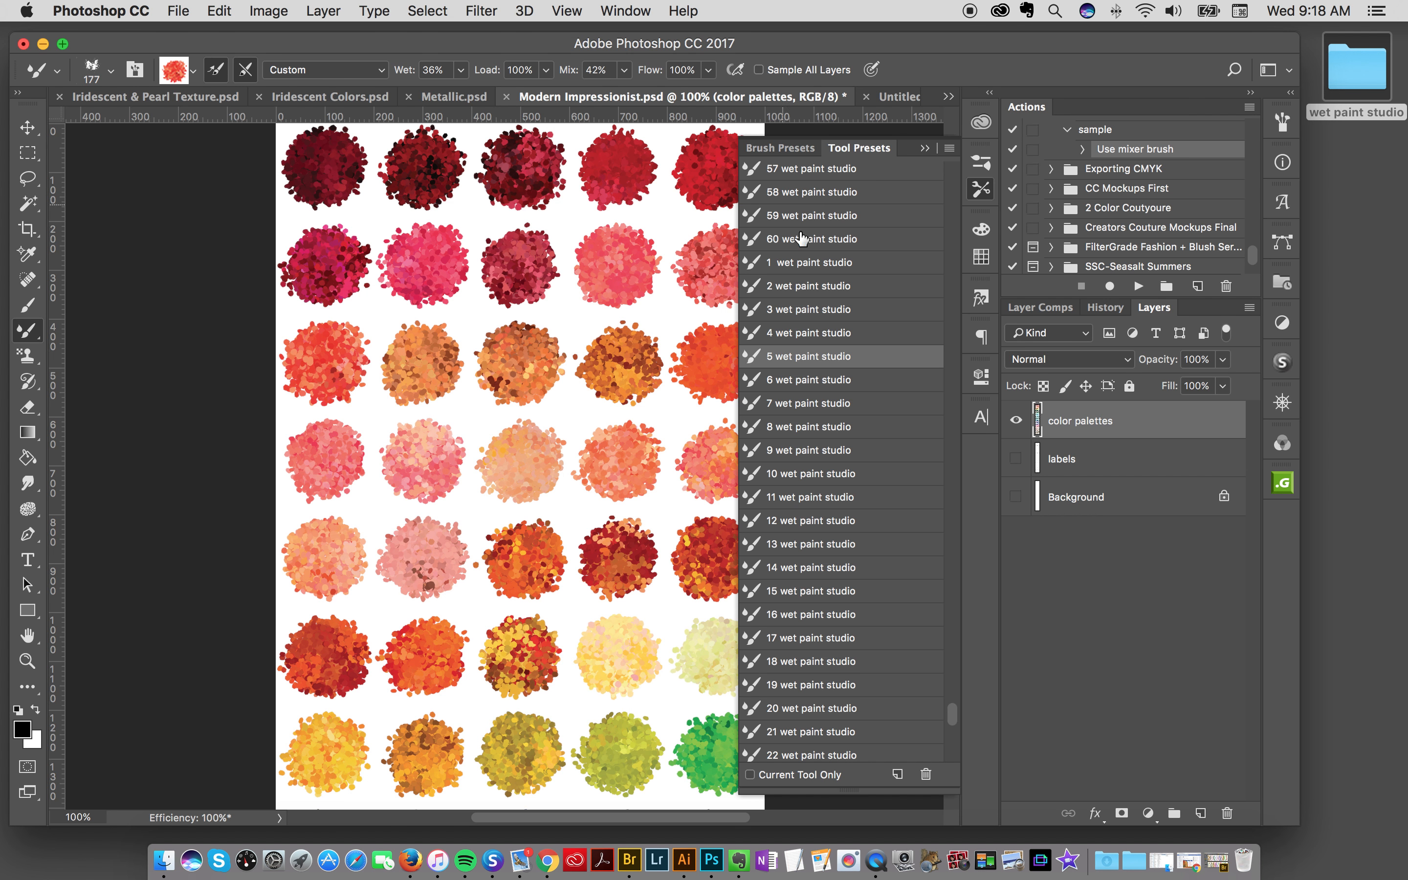
click(818, 483)
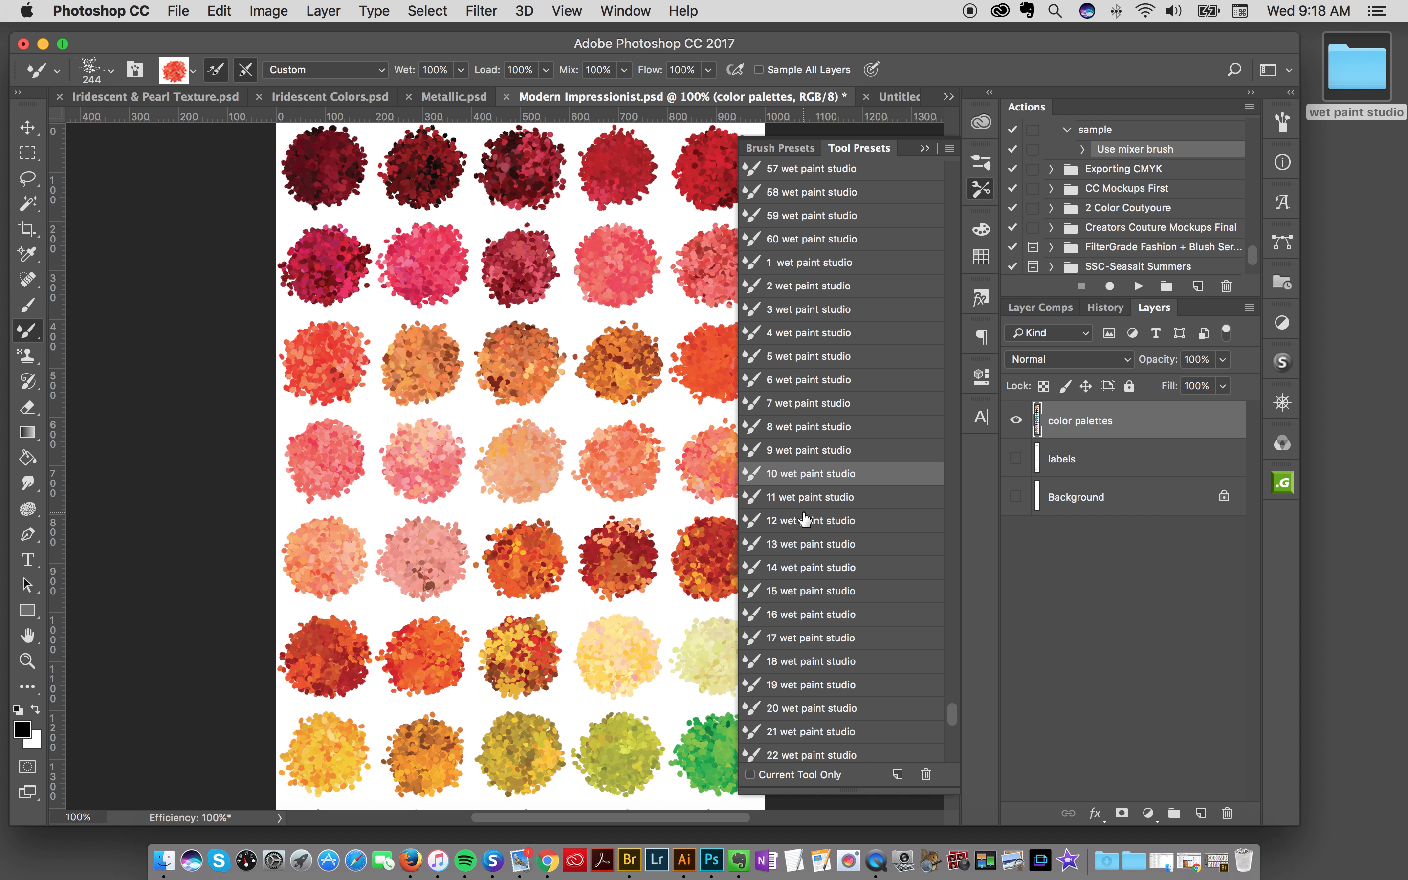
click(806, 335)
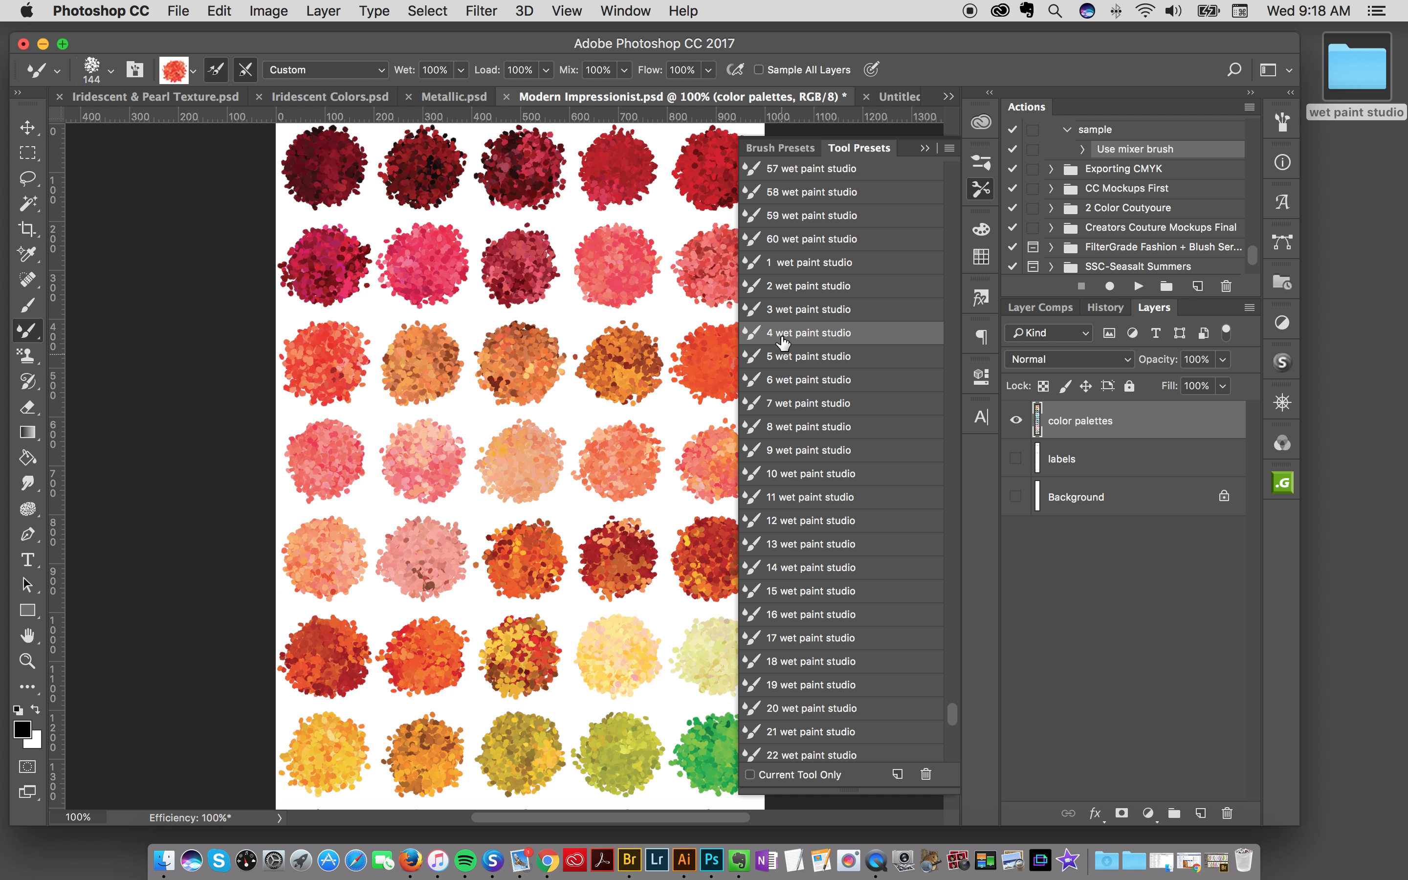
click(789, 263)
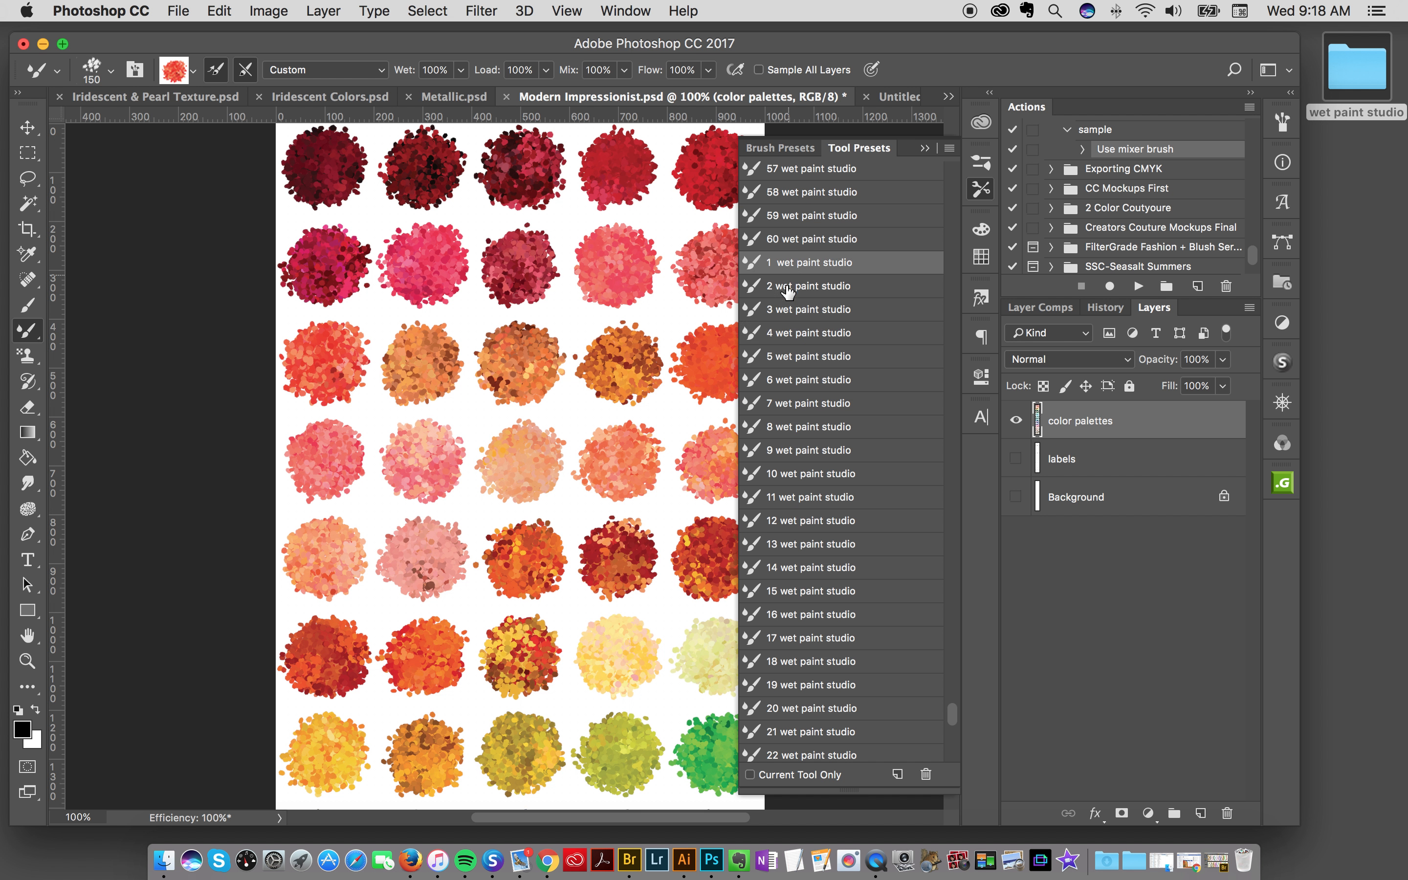
Step: Load the mixer brush with the crimson palette that starts the second row and return to Untitled-1
alt+click(326, 265)
alt+click(421, 262)
alt+click(327, 263)
click(948, 96)
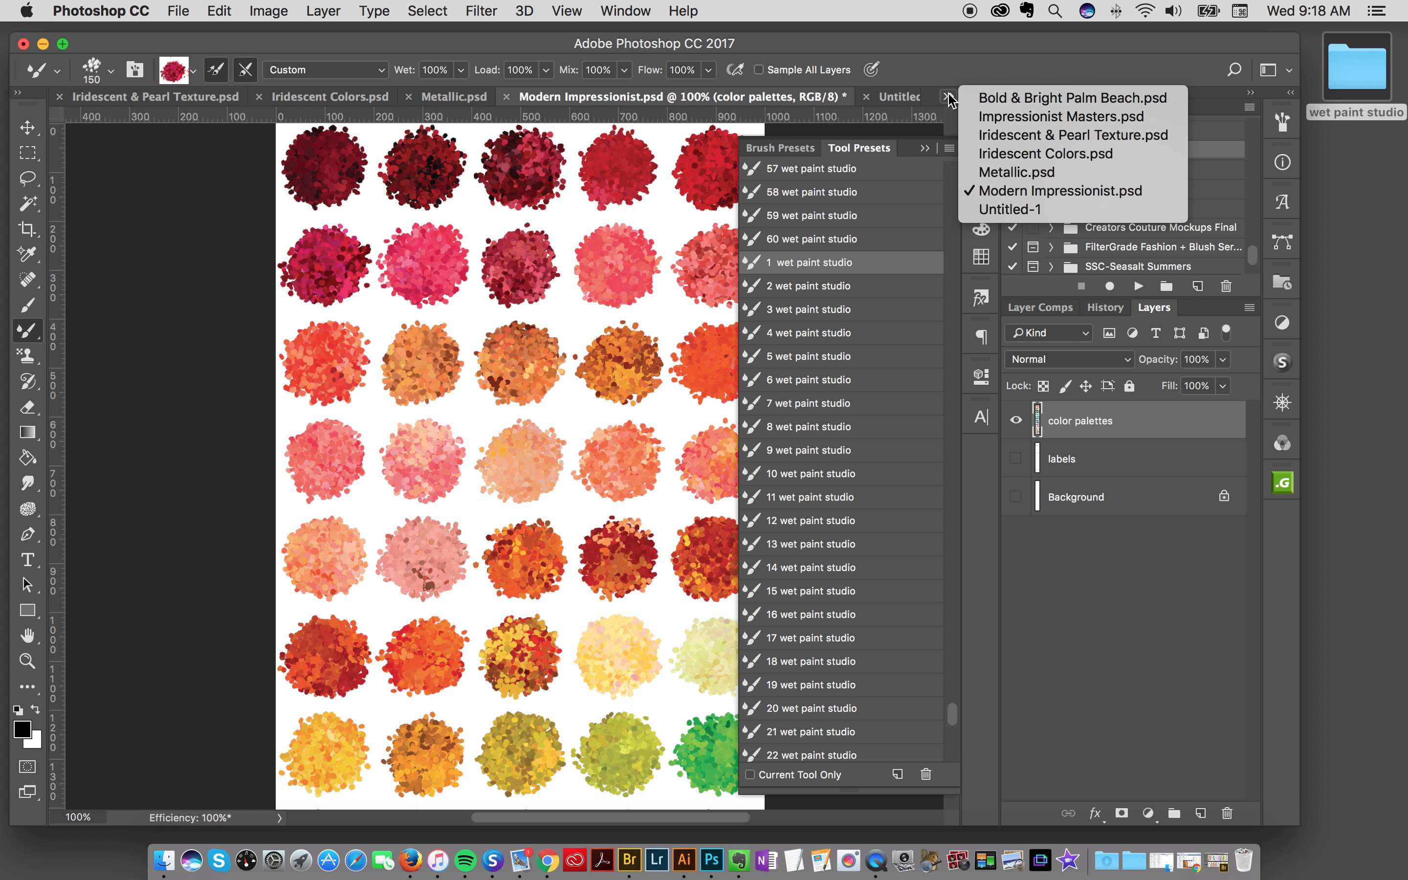
click(1010, 211)
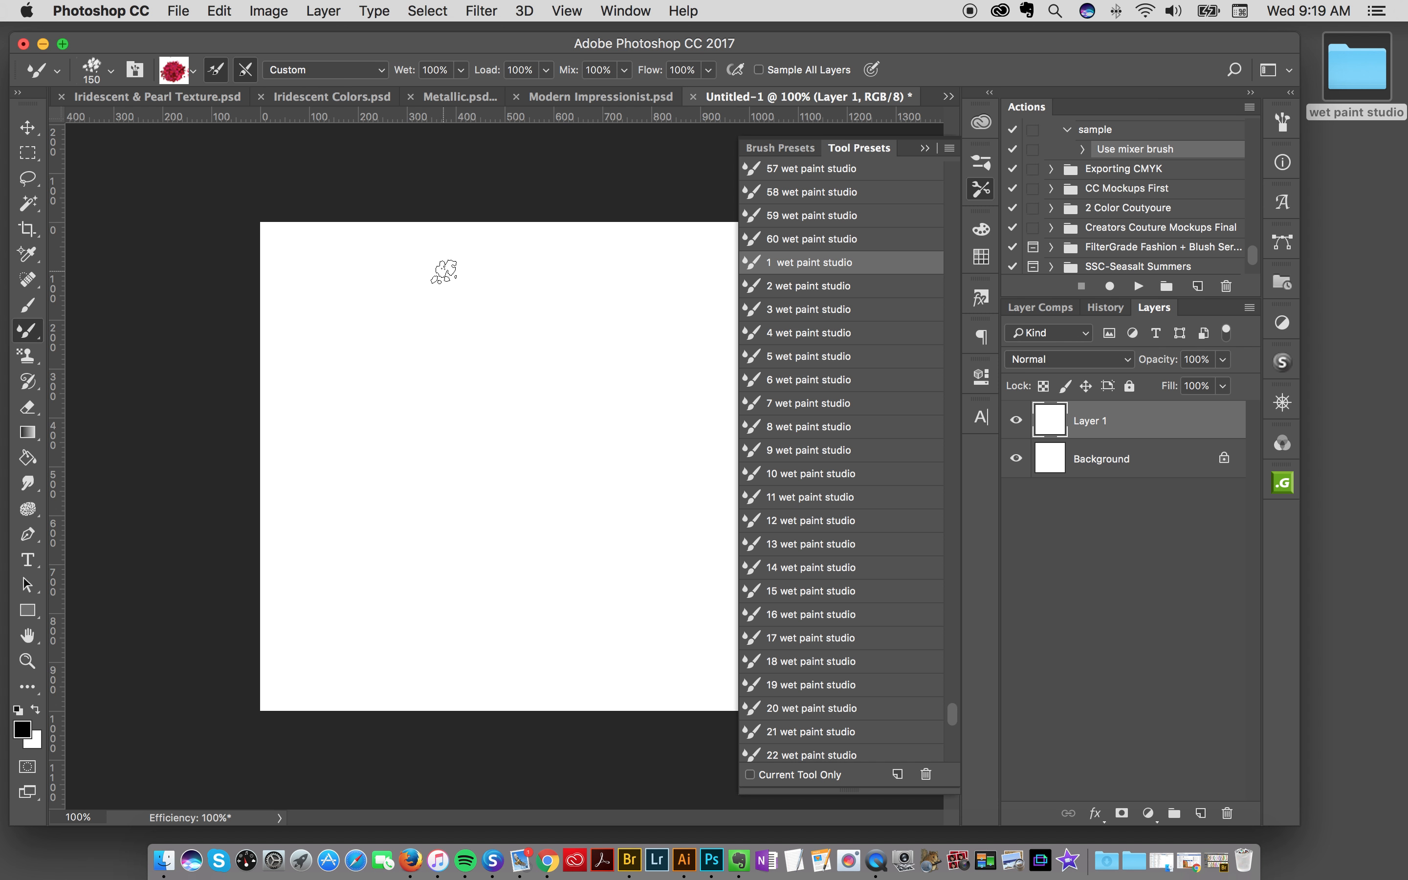
Step: Paint trial S-shaped crimson strokes down the canvas on Layer 1, undoing each one
mouse_move(445, 270)
mouse_down()
mouse_move(385, 314)
mouse_move(399, 388)
mouse_move(474, 379)
mouse_move(548, 412)
mouse_move(486, 488)
mouse_move(365, 551)
mouse_move(357, 646)
mouse_up()
key(super+z)
mouse_move(488, 271)
mouse_down()
mouse_move(368, 319)
mouse_move(428, 418)
mouse_move(556, 396)
mouse_move(503, 539)
mouse_move(338, 606)
mouse_move(315, 666)
mouse_up()
key(super+z)
mouse_move(486, 247)
mouse_down()
mouse_move(383, 299)
mouse_move(477, 402)
mouse_move(640, 402)
mouse_move(460, 547)
mouse_move(373, 670)
mouse_up()
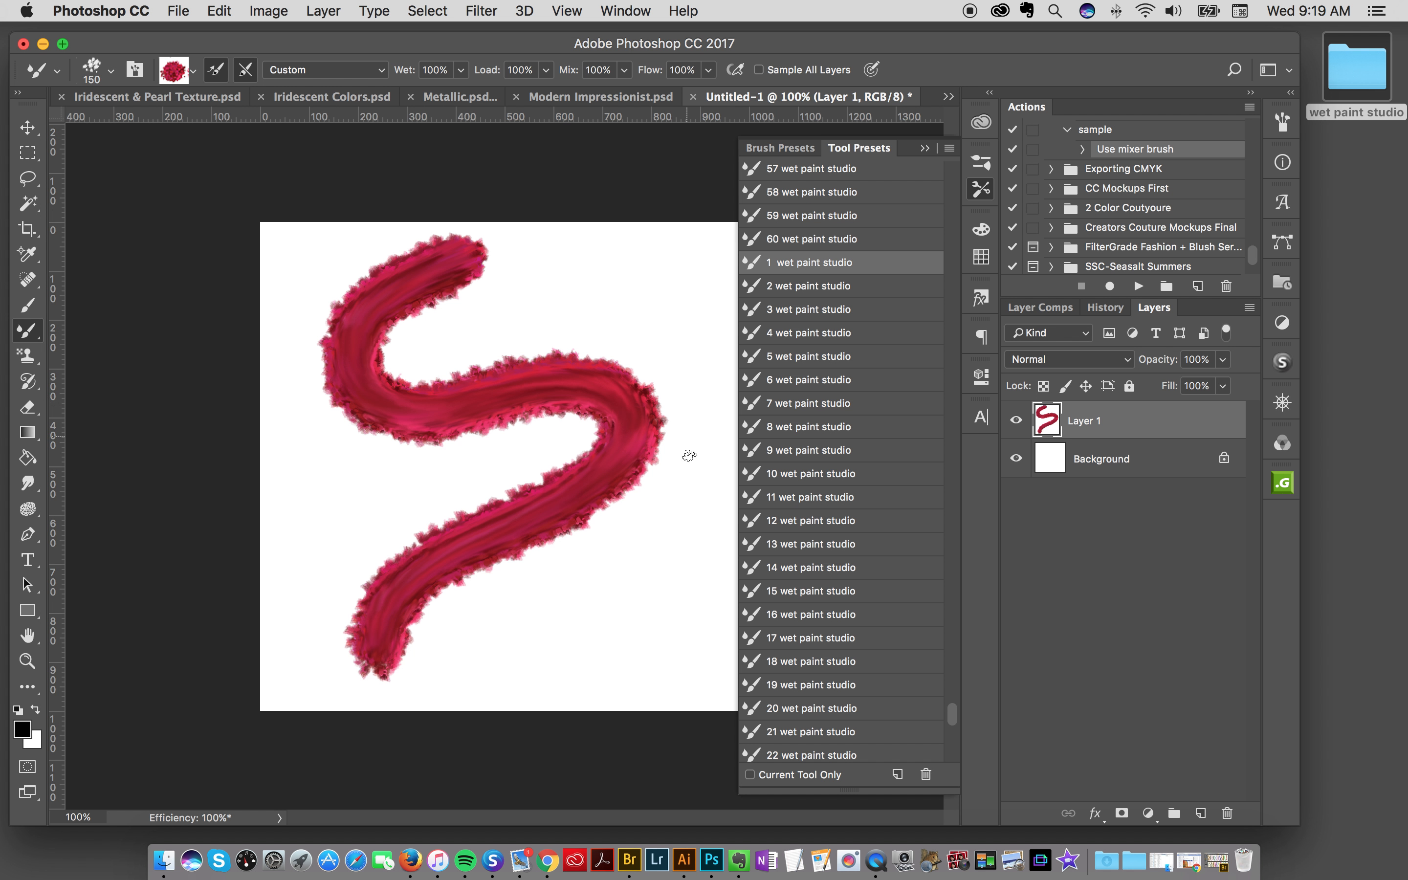
key(super+z)
Step: Choose the tool preset 2 wet paint studio and show Iridescent & Pearl Texture.psd with the preset list hidden
click(803, 291)
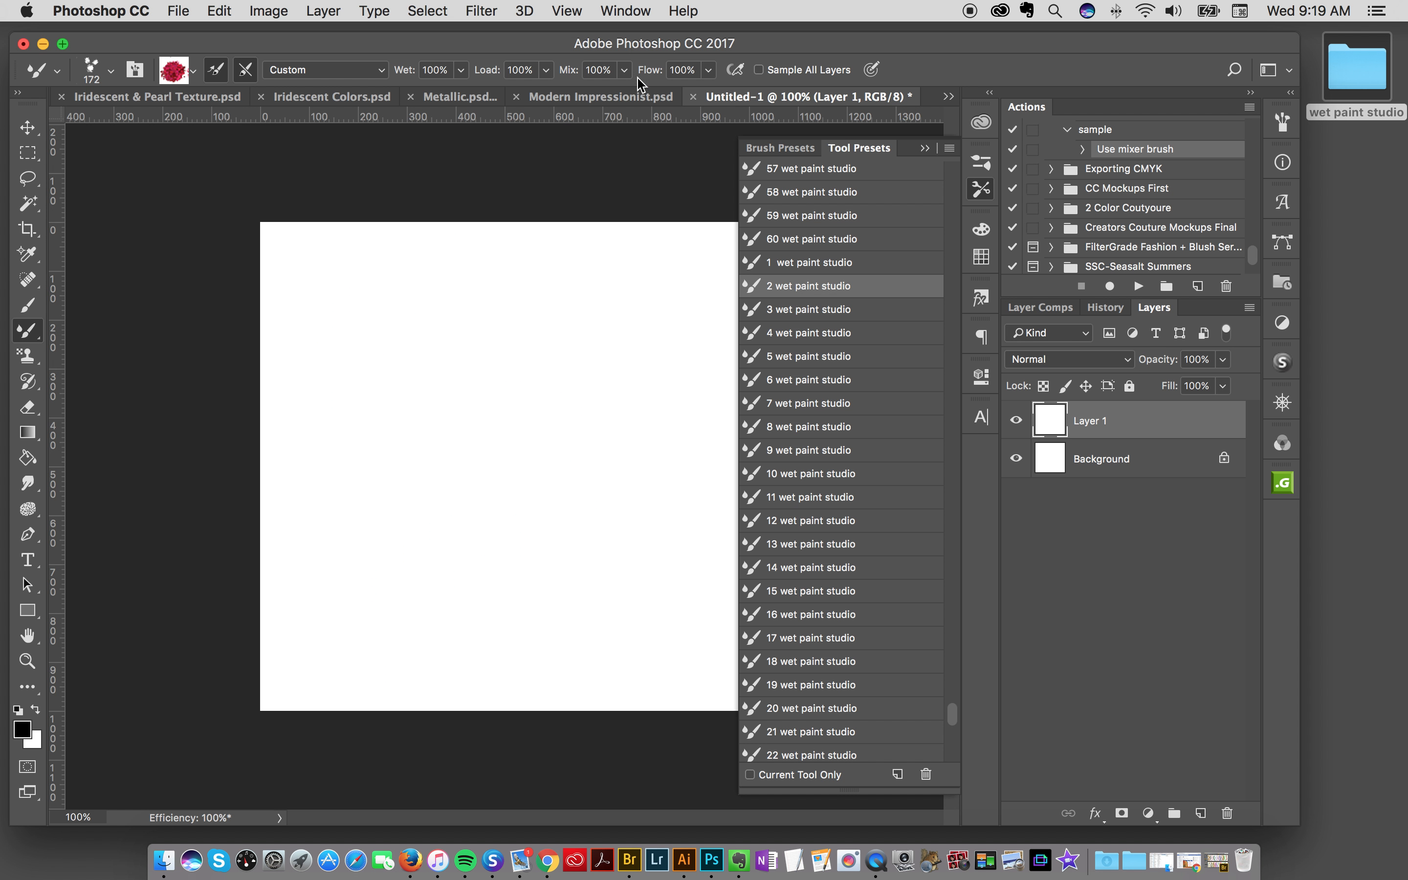
click(181, 97)
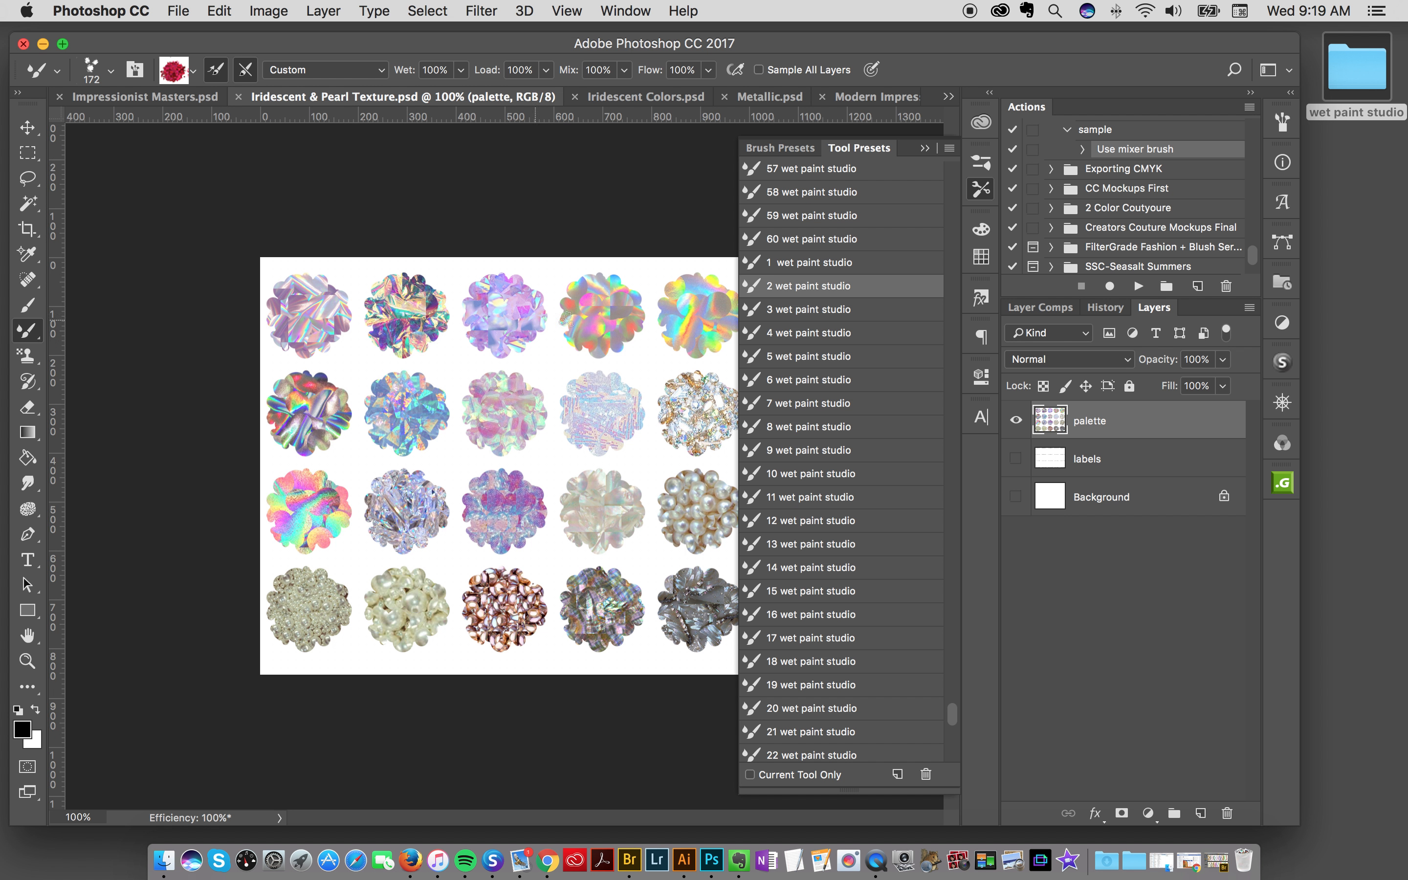
click(980, 193)
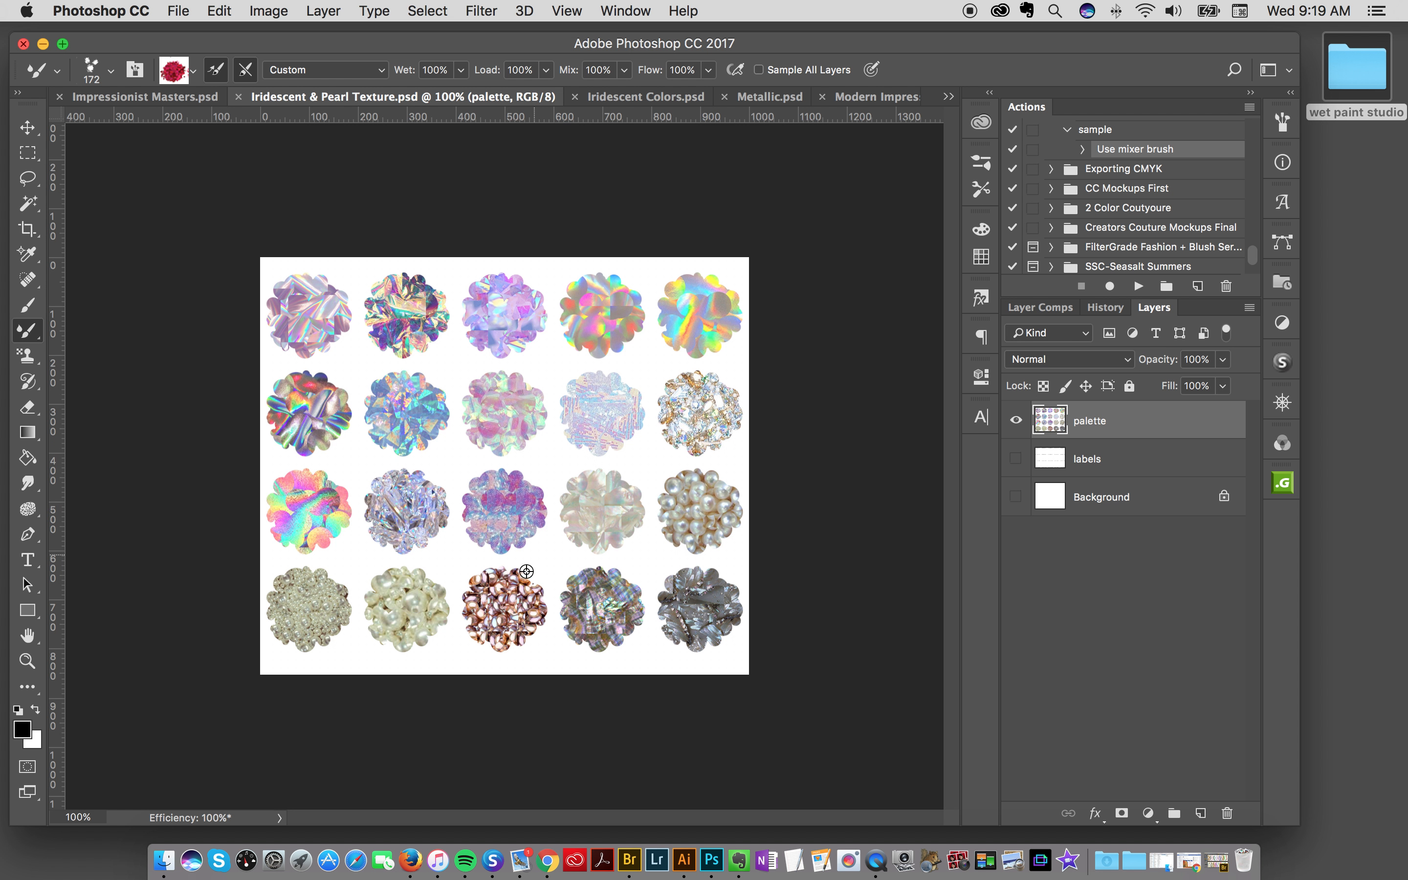
Step: Sample a pearl swatch, load the brush at size 90 from the second iridescent swatch in the first row, and return to Untitled-1
alt+click(403, 612)
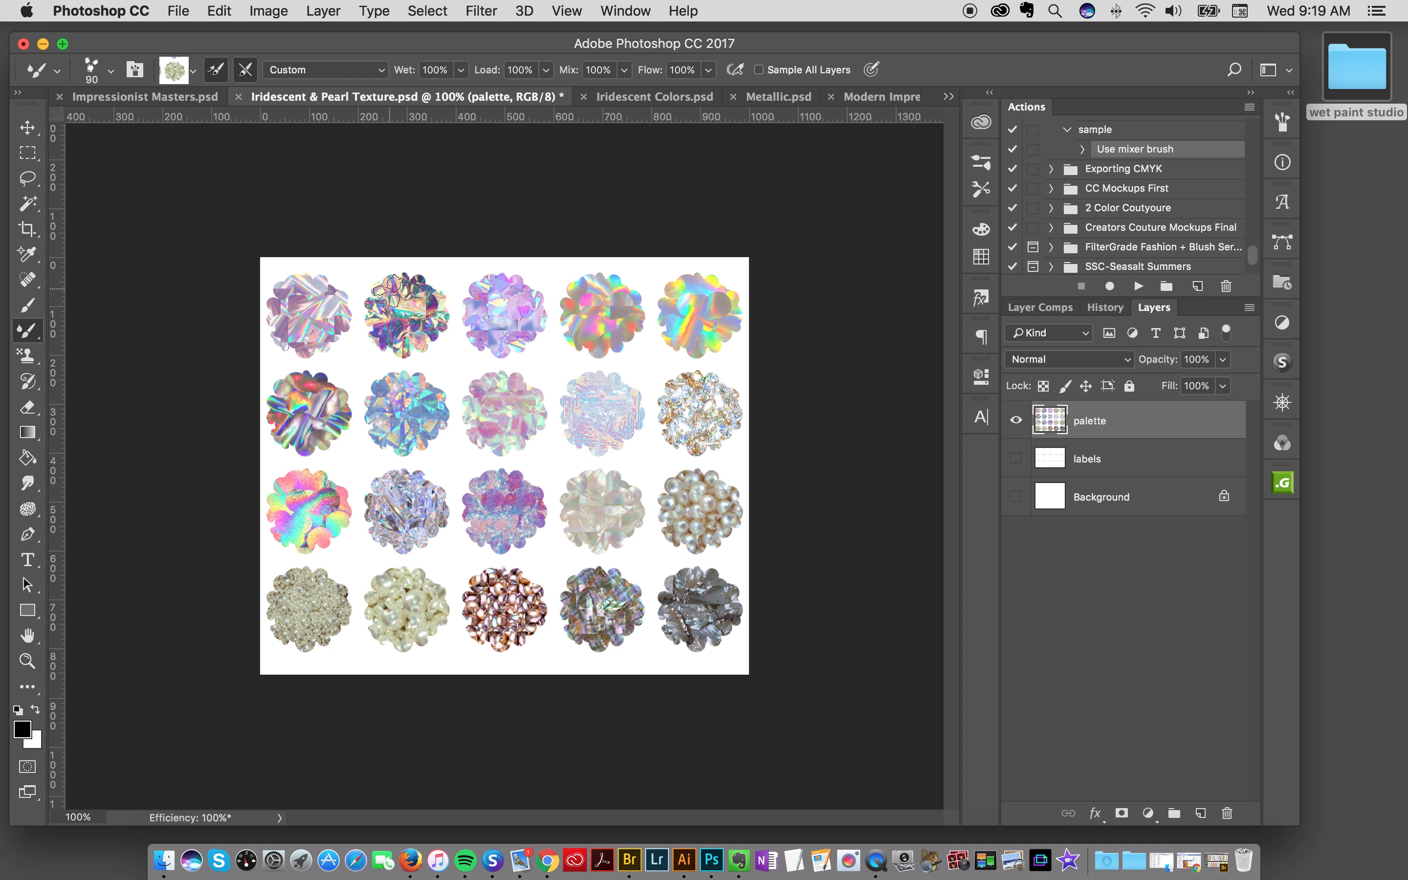
alt+click(391, 297)
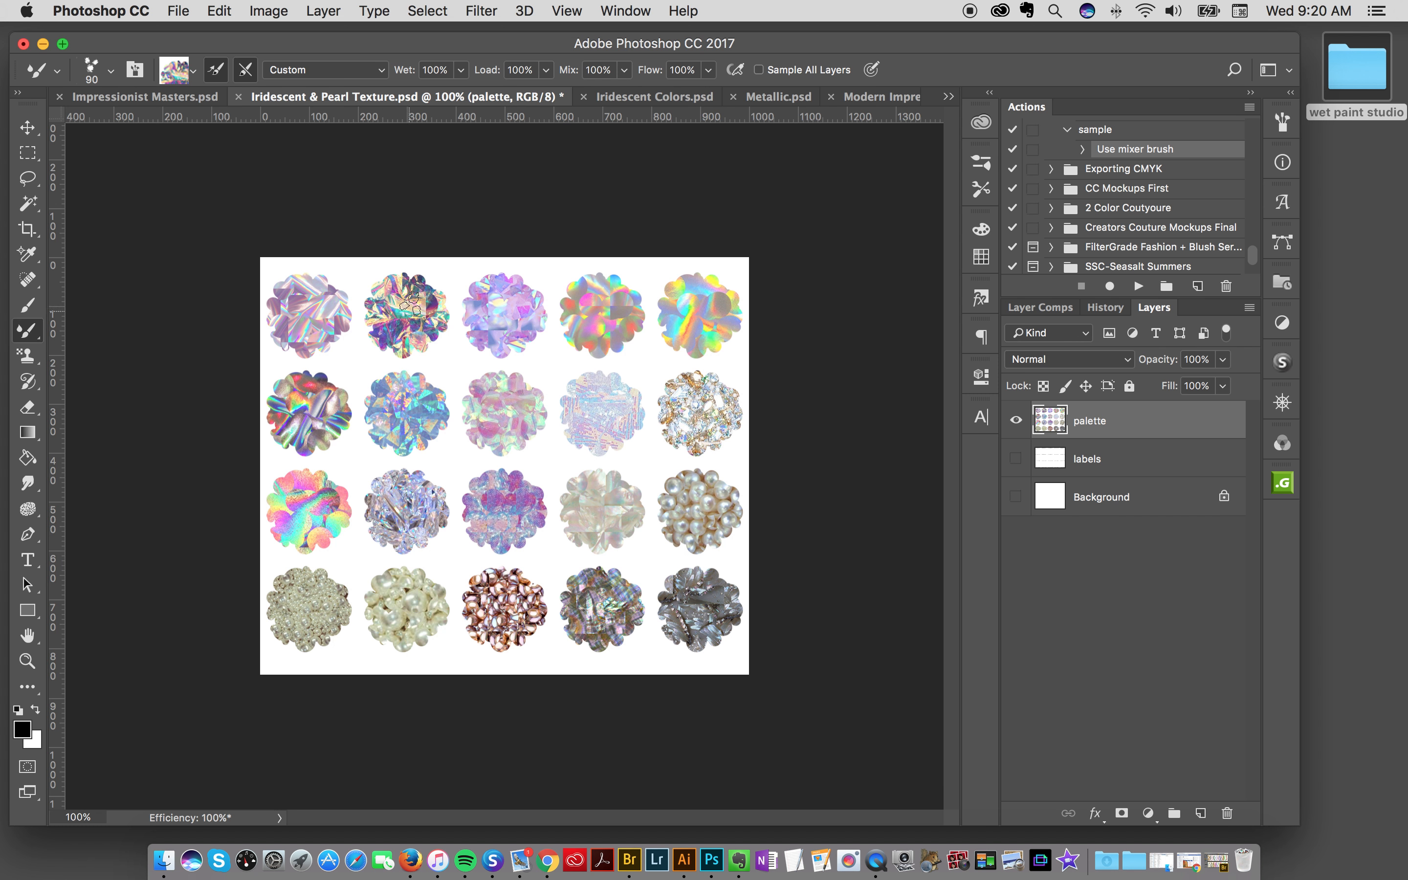
alt+click(394, 308)
click(949, 97)
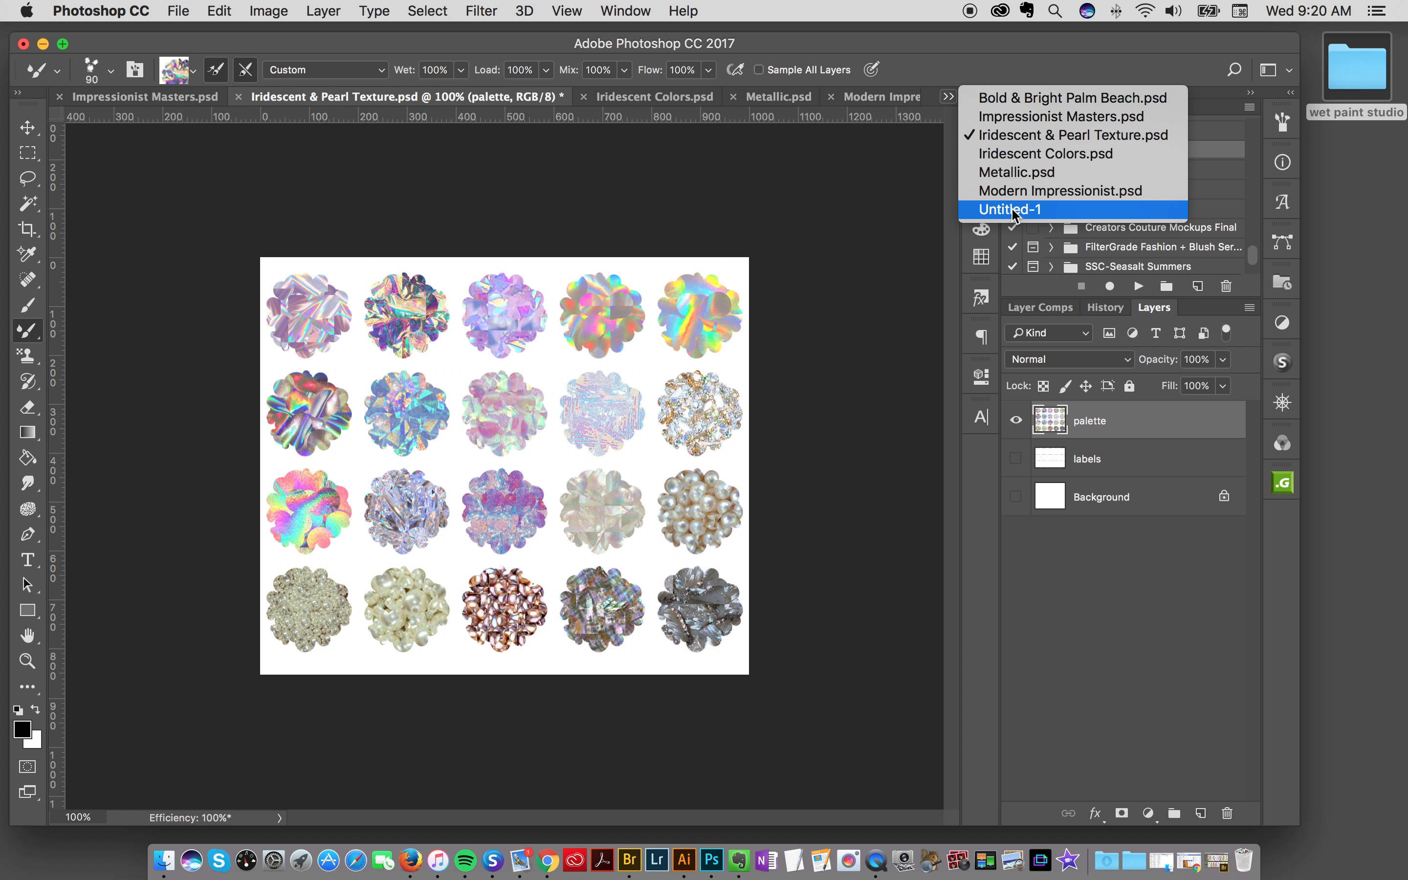
click(1013, 210)
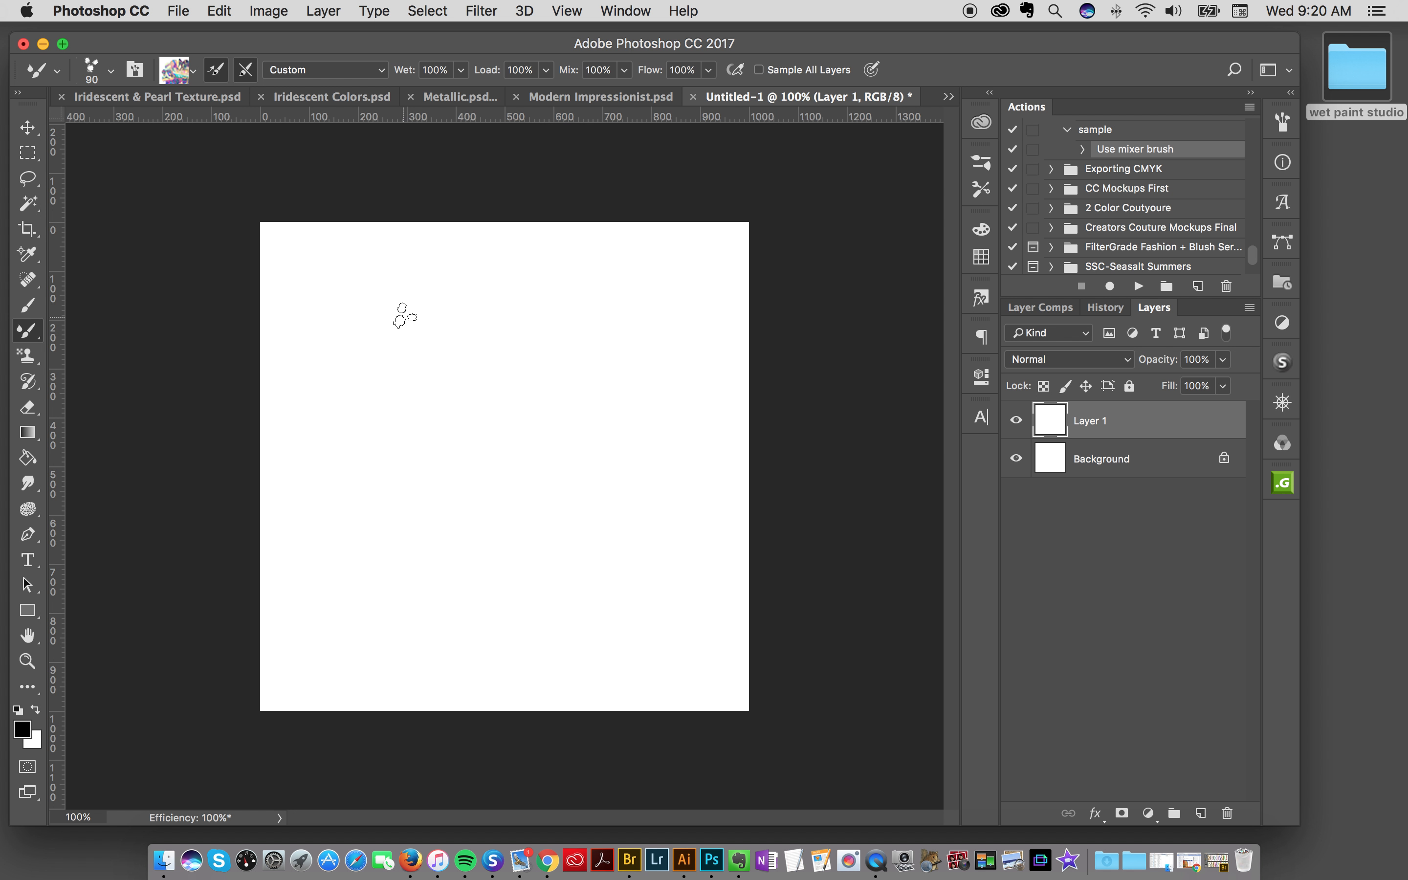
Step: Enlarge the brush to 150 and paint winding iridescent strokes down the canvas on Layer 1
key(bracketright)
key(bracketright)
key(bracketright)
mouse_move(408, 257)
mouse_down()
mouse_move(358, 358)
mouse_move(489, 409)
mouse_move(468, 516)
mouse_move(372, 663)
mouse_up()
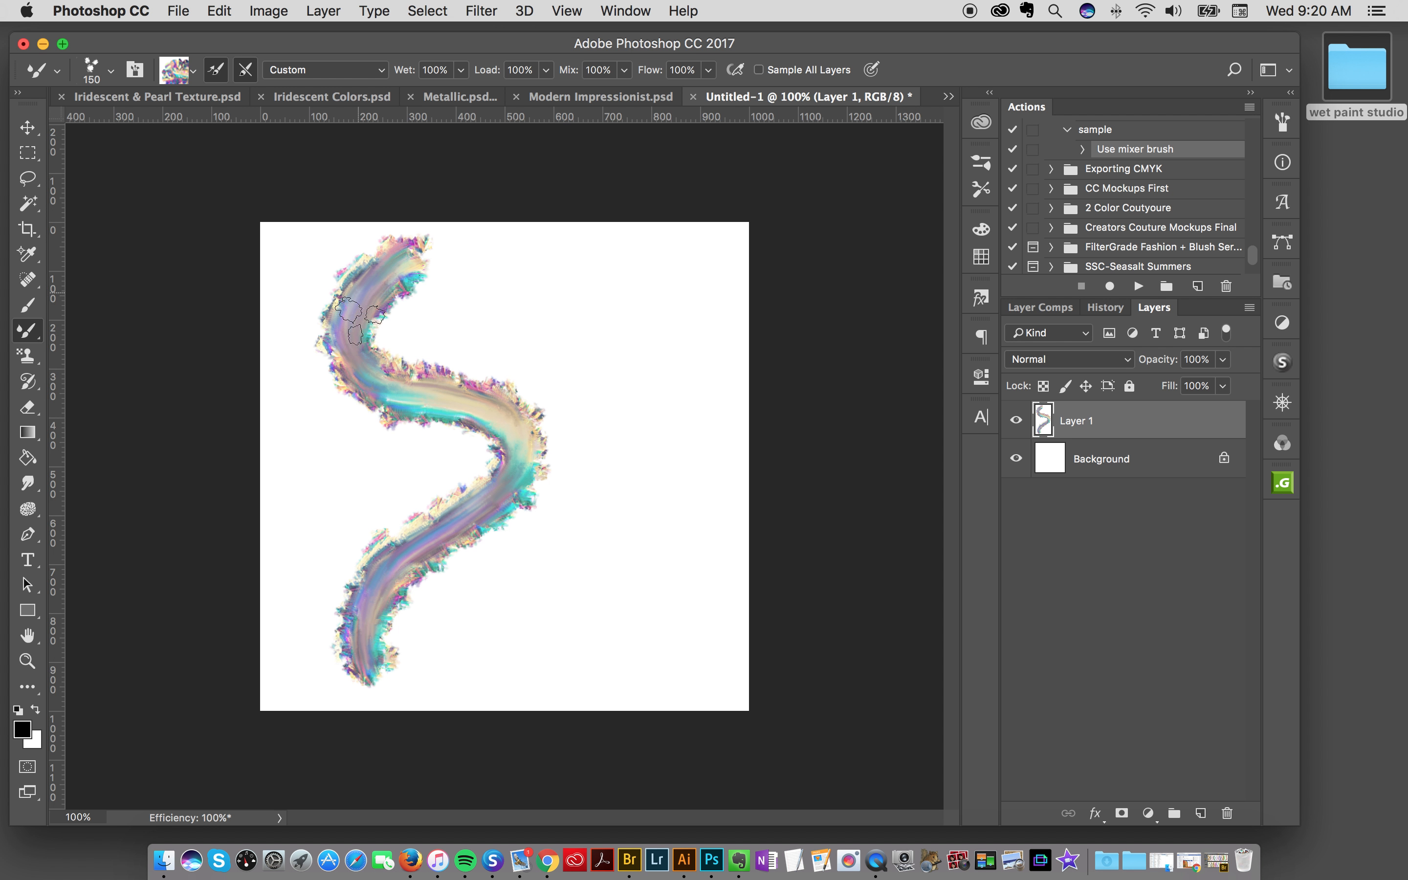
mouse_move(585, 265)
mouse_down()
mouse_move(512, 332)
mouse_move(669, 358)
mouse_move(579, 556)
mouse_up()
Step: Clear Layer 1 and paint two fresh S-shaped iridescent strokes side by side
key(super+a)
key(Delete)
mouse_move(428, 300)
mouse_down()
mouse_move(374, 327)
mouse_move(413, 391)
mouse_move(542, 402)
mouse_move(402, 506)
mouse_move(379, 626)
mouse_up()
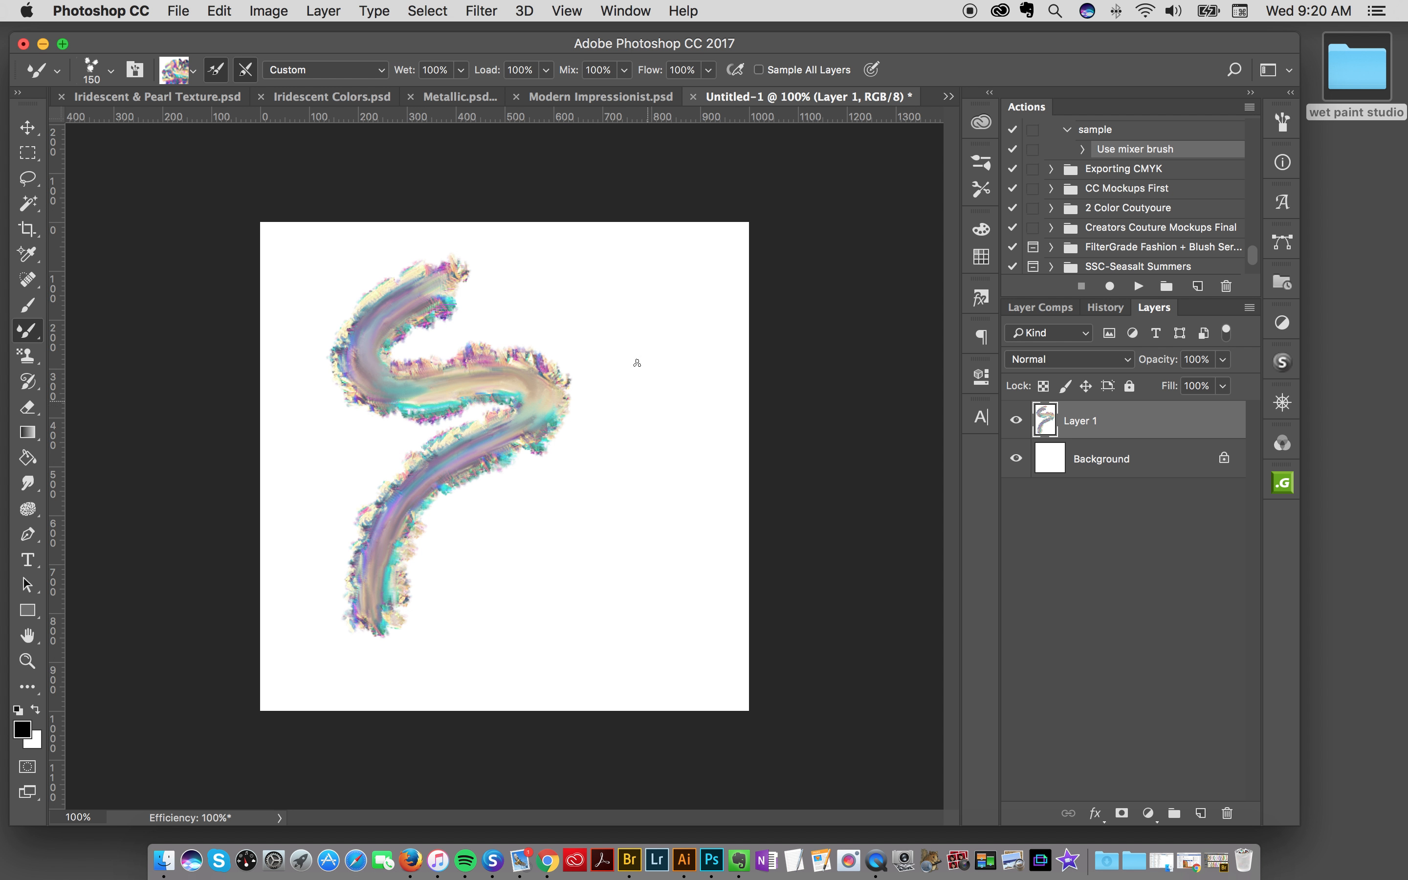
mouse_move(631, 265)
mouse_down()
mouse_move(607, 372)
mouse_move(678, 423)
mouse_move(586, 508)
mouse_move(521, 646)
mouse_up()
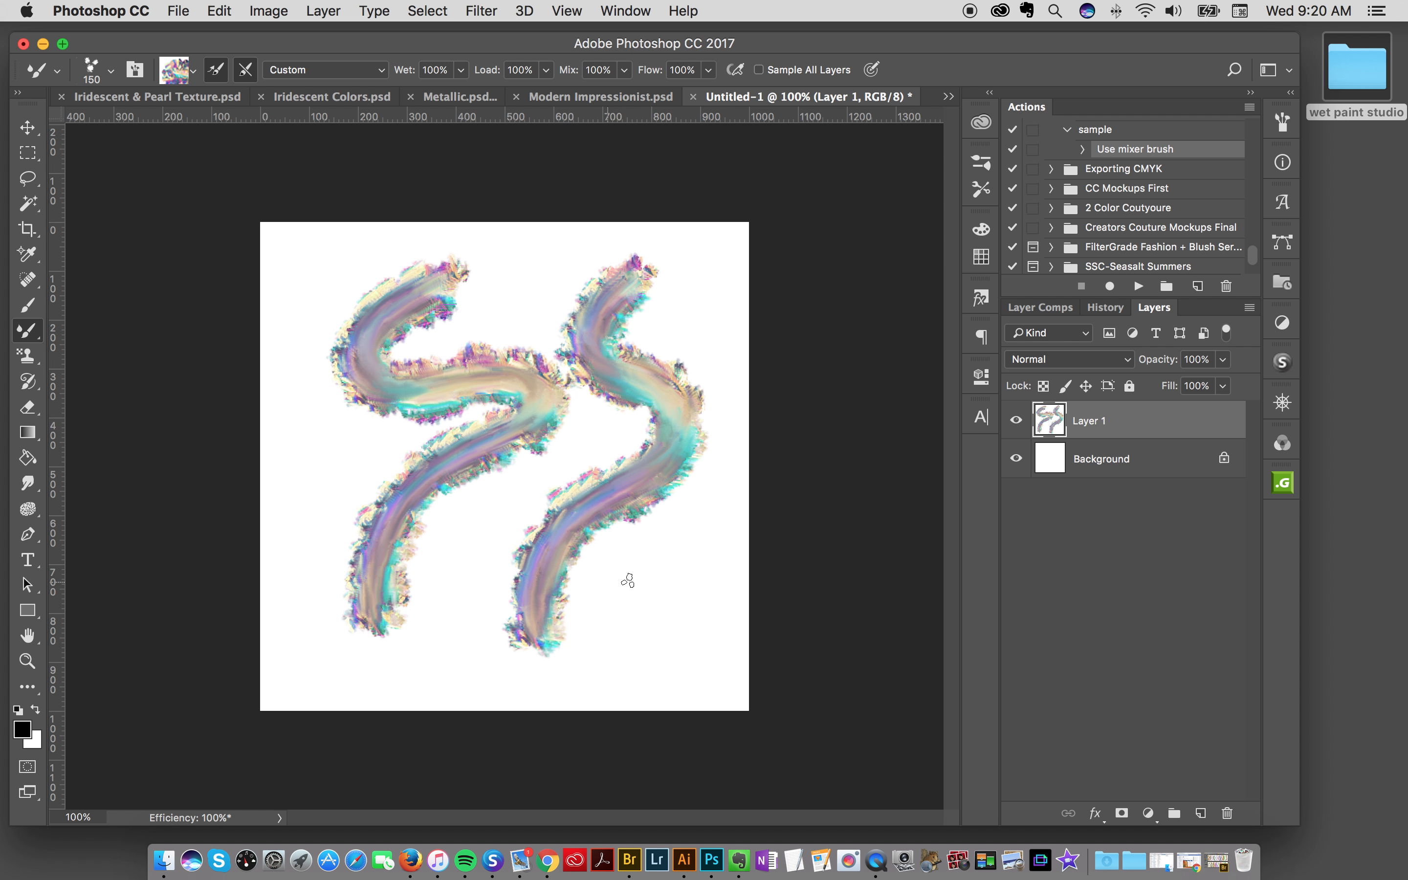
Step: Go back to Iridescent & Pearl Texture.psd, reduce the brush to 90 and resample the lower part of the first row's second swatch
click(330, 98)
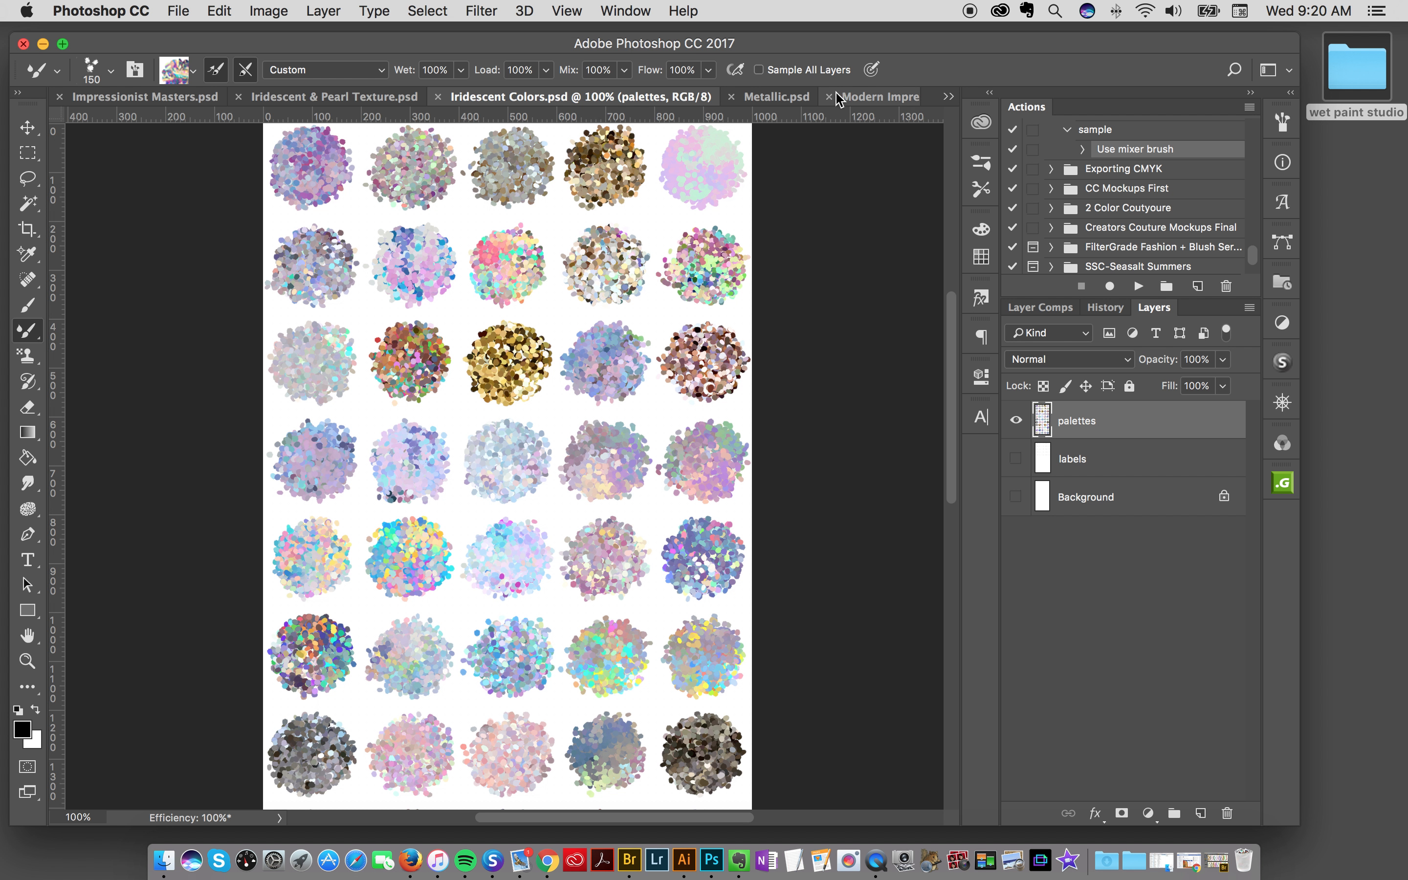
click(947, 98)
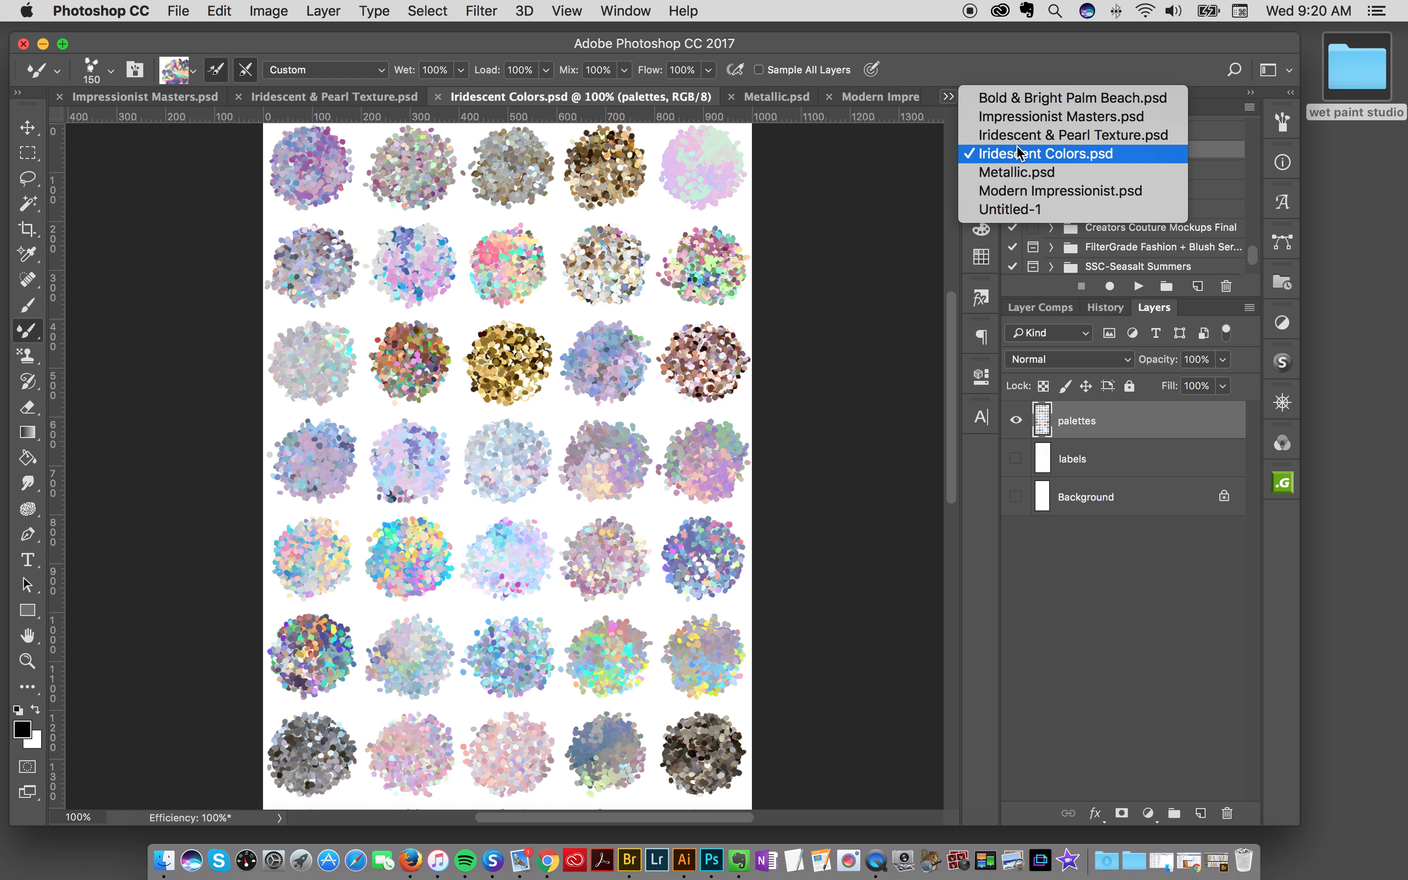
click(1047, 135)
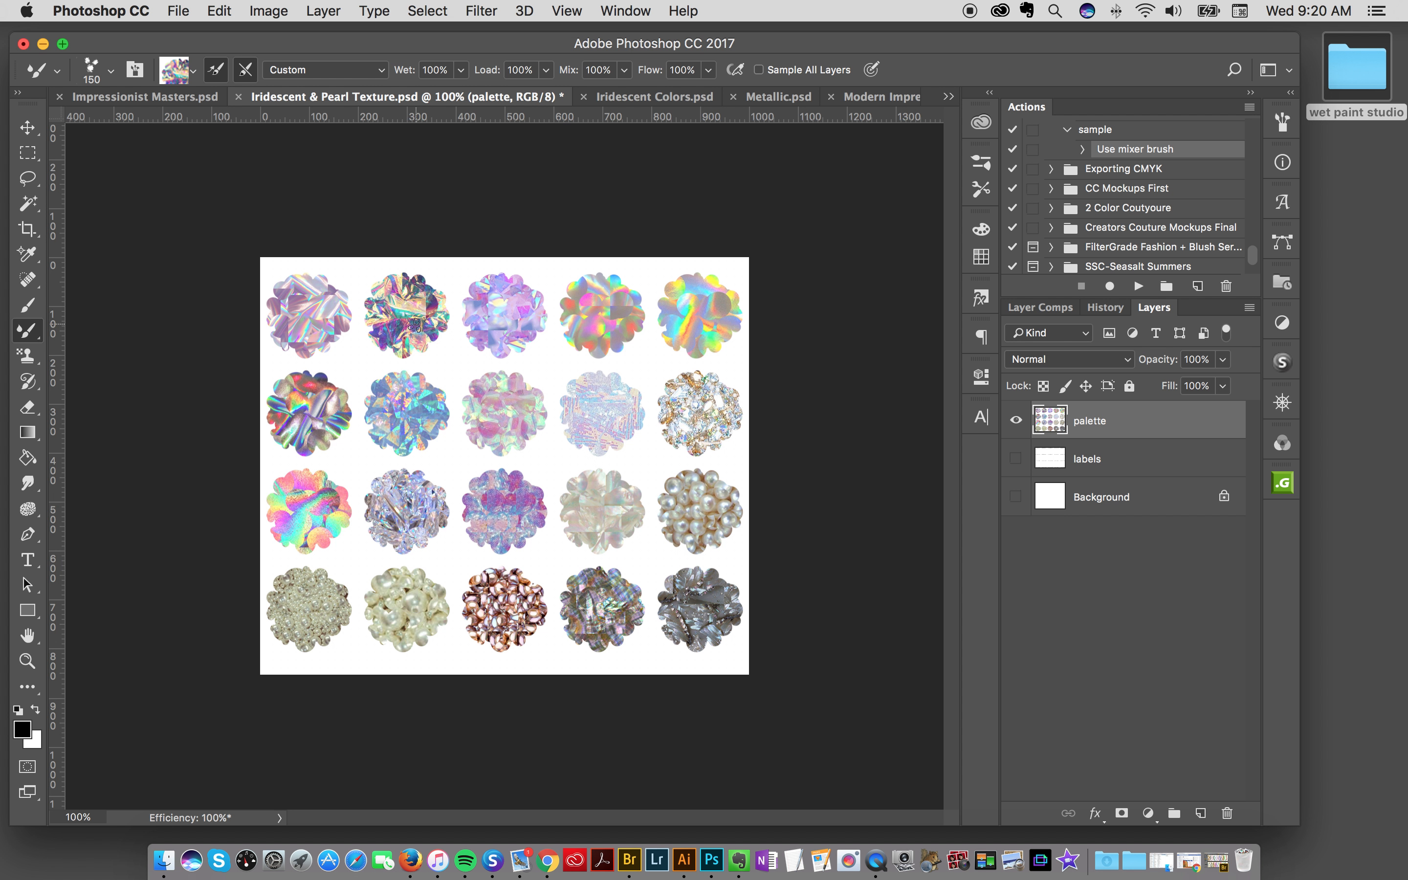
key(bracketleft)
alt+click(418, 329)
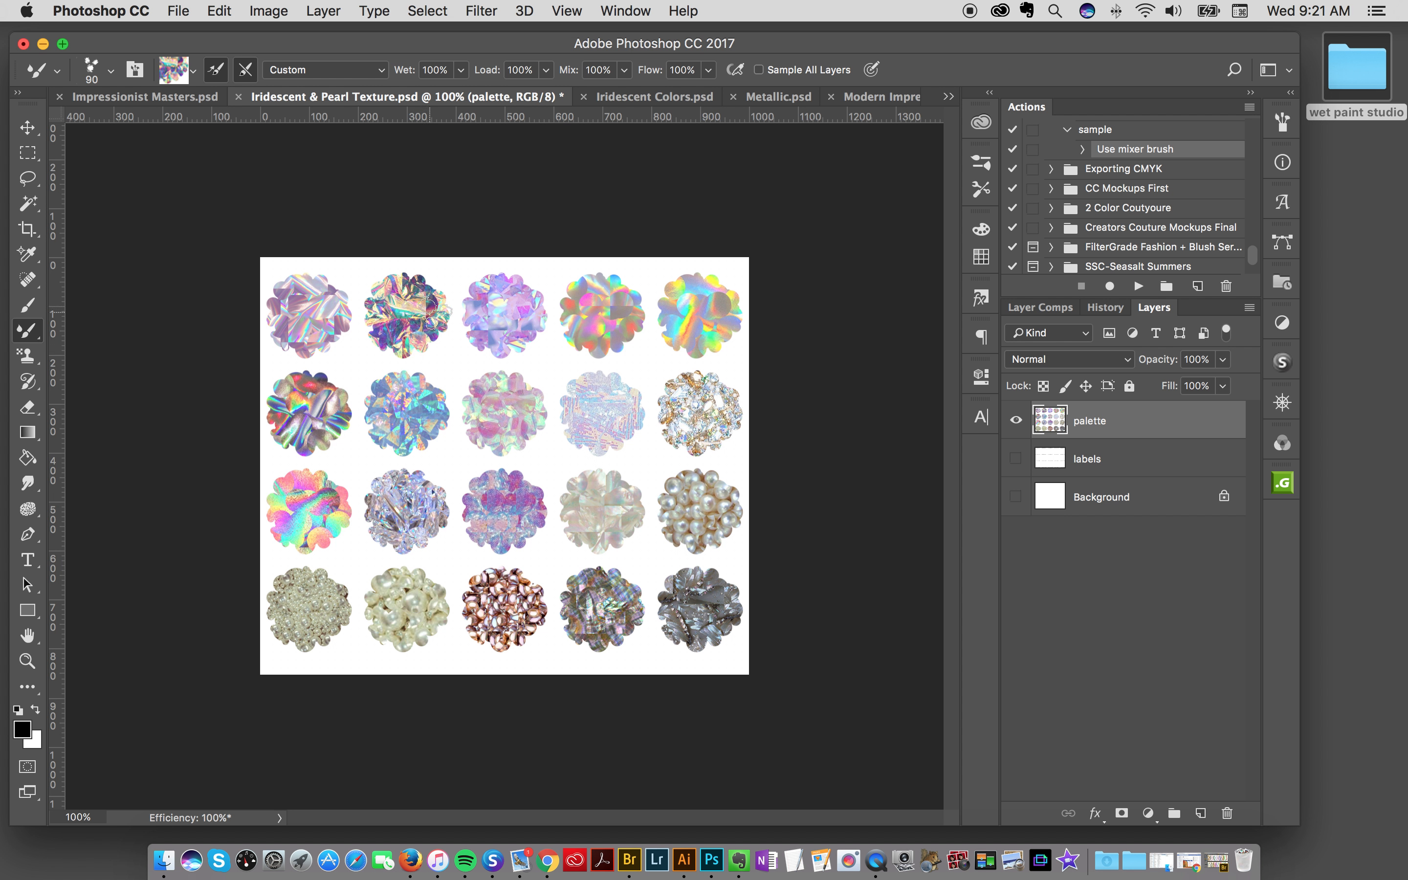
Step: Return to Untitled-1 and clear the two painted strokes from Layer 1
click(949, 97)
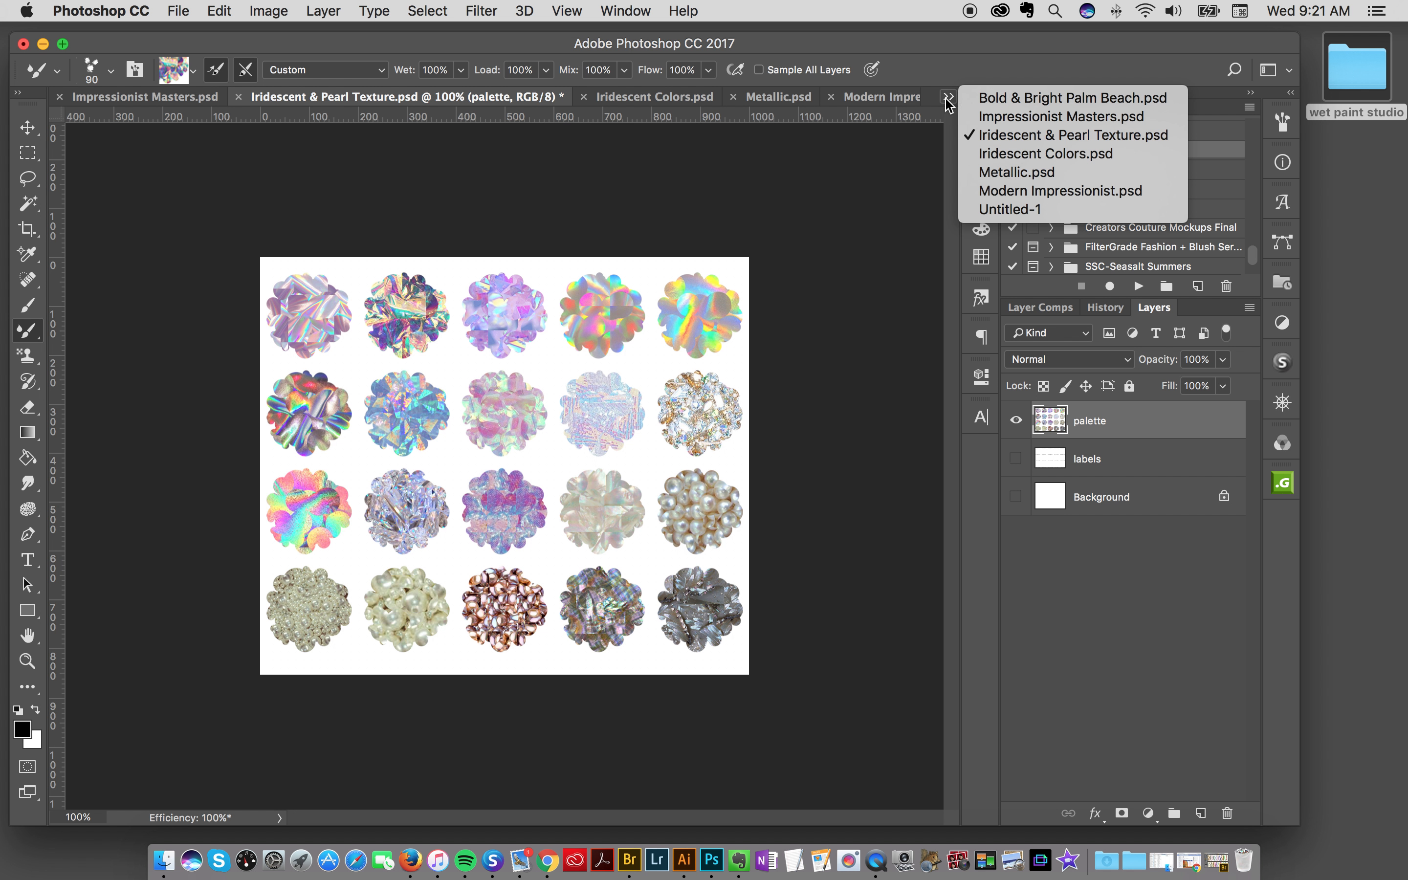
key(Return)
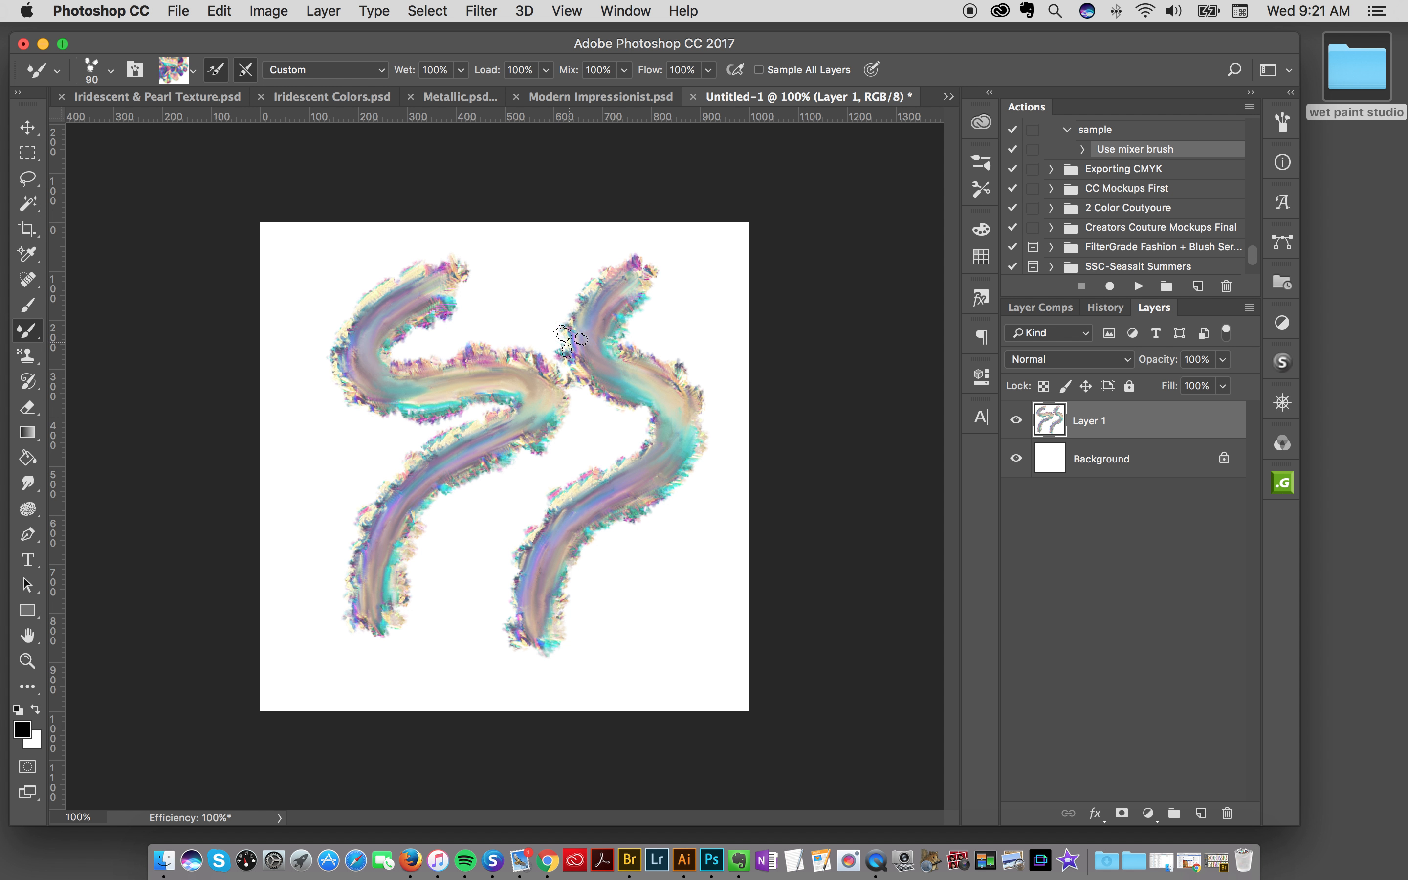
key(super+d)
key(super+BackSpace)
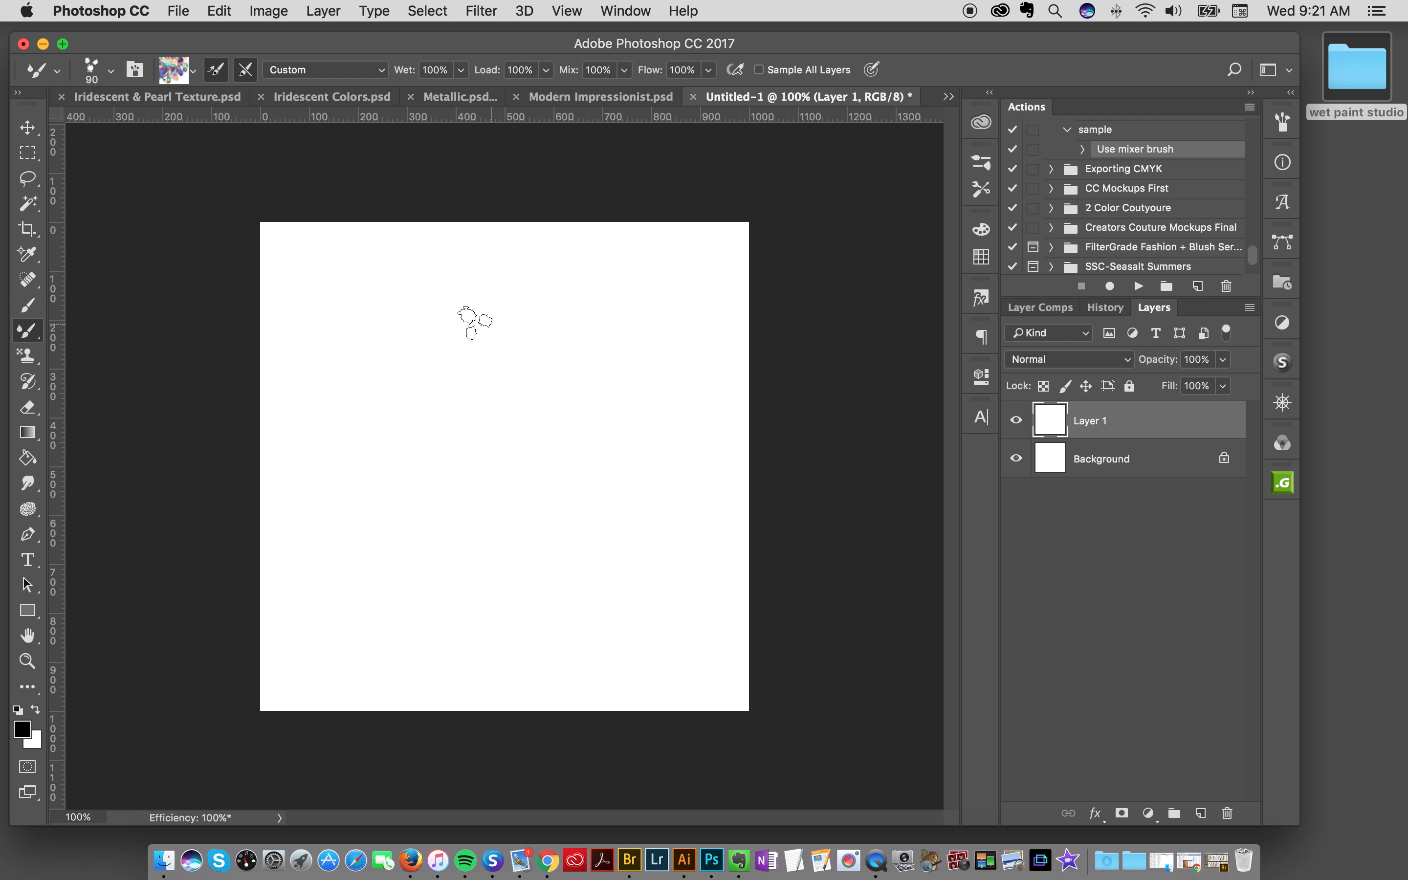
Step: Enlarge the brush to 125, paint a winding iridescent stroke down Layer 1, and clear the layer
key(bracketright)
key(bracketright)
mouse_move(411, 270)
mouse_down()
mouse_move(349, 328)
mouse_move(387, 377)
mouse_move(497, 373)
mouse_move(430, 456)
mouse_move(364, 603)
mouse_up()
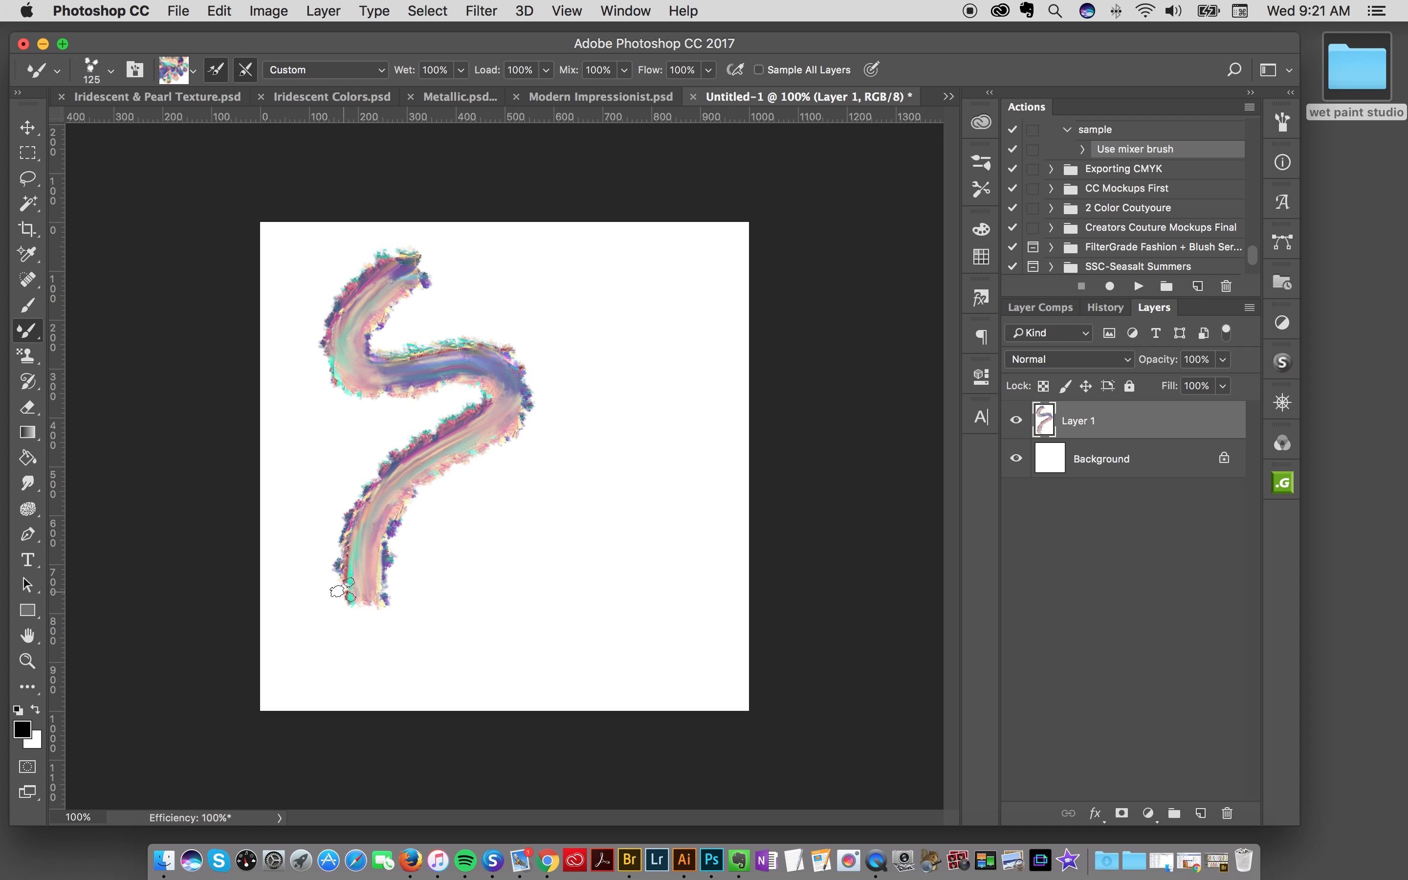
key(super+a)
key(Delete)
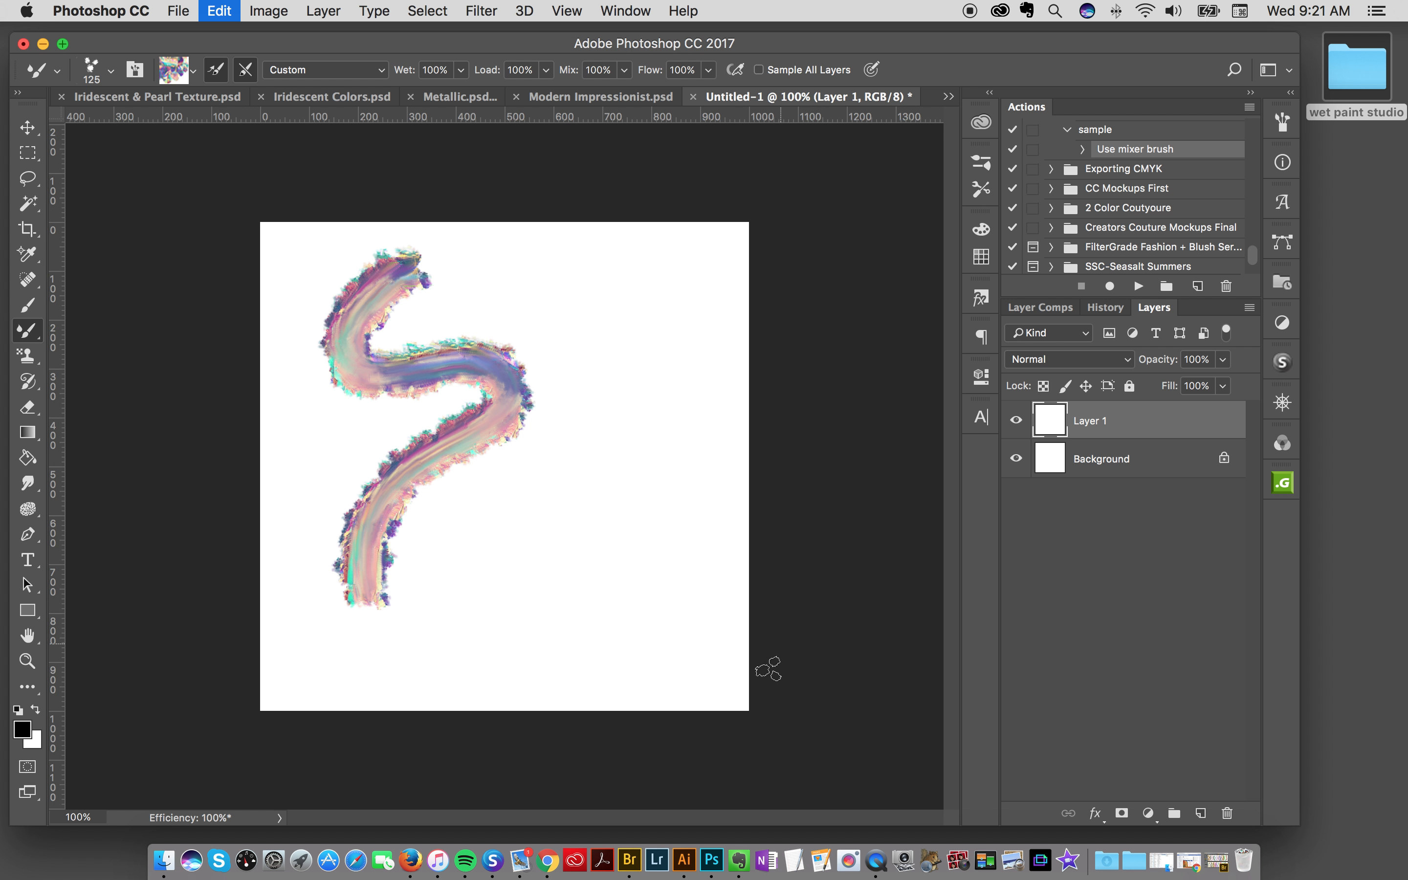
Step: Open 00 brush chart.jpg in Photoshop from the reference charts folder inside the wet paint studio desktop folder
click(946, 97)
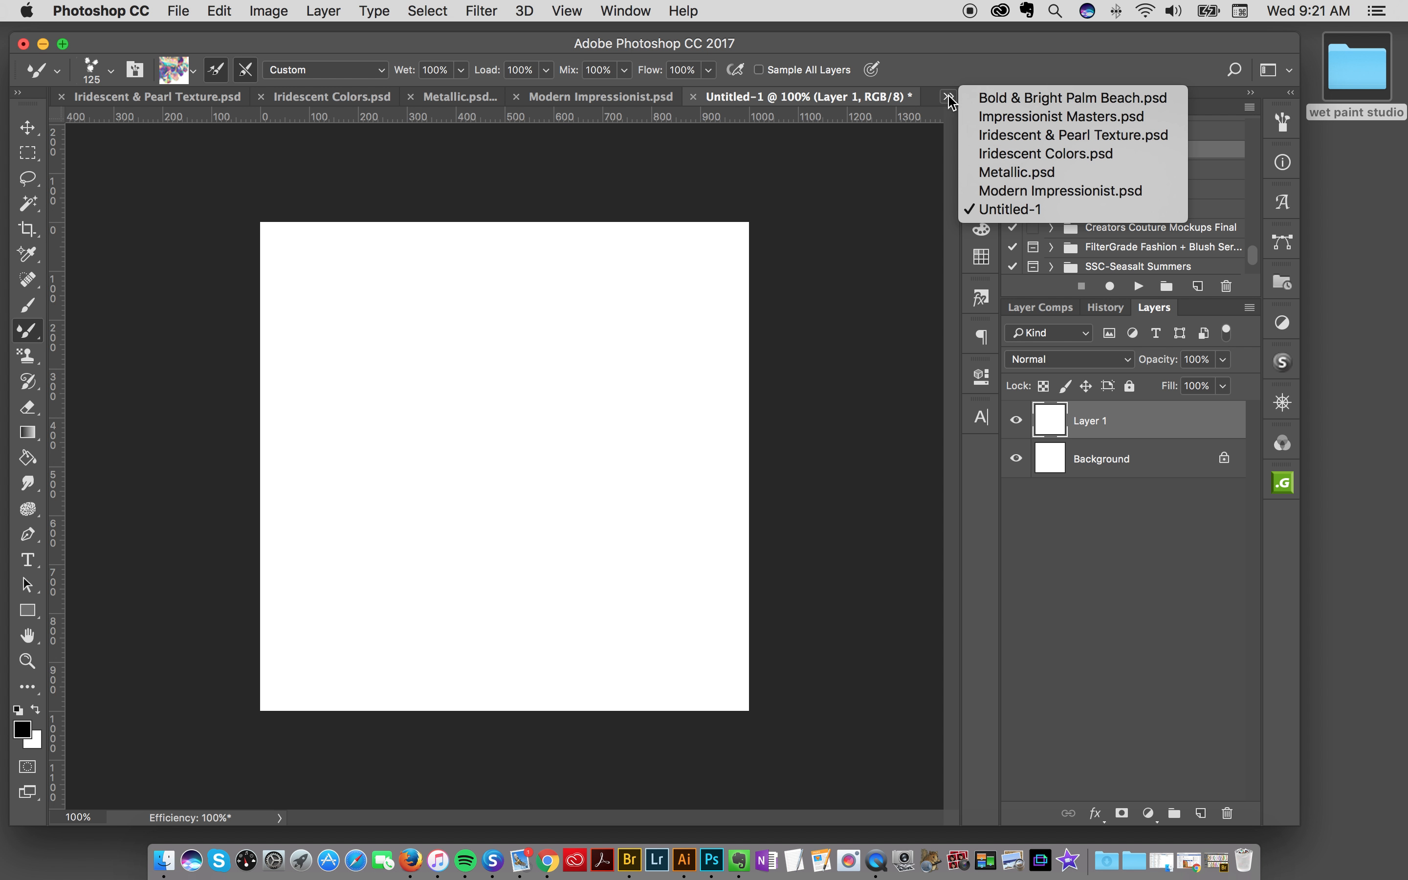
click(854, 96)
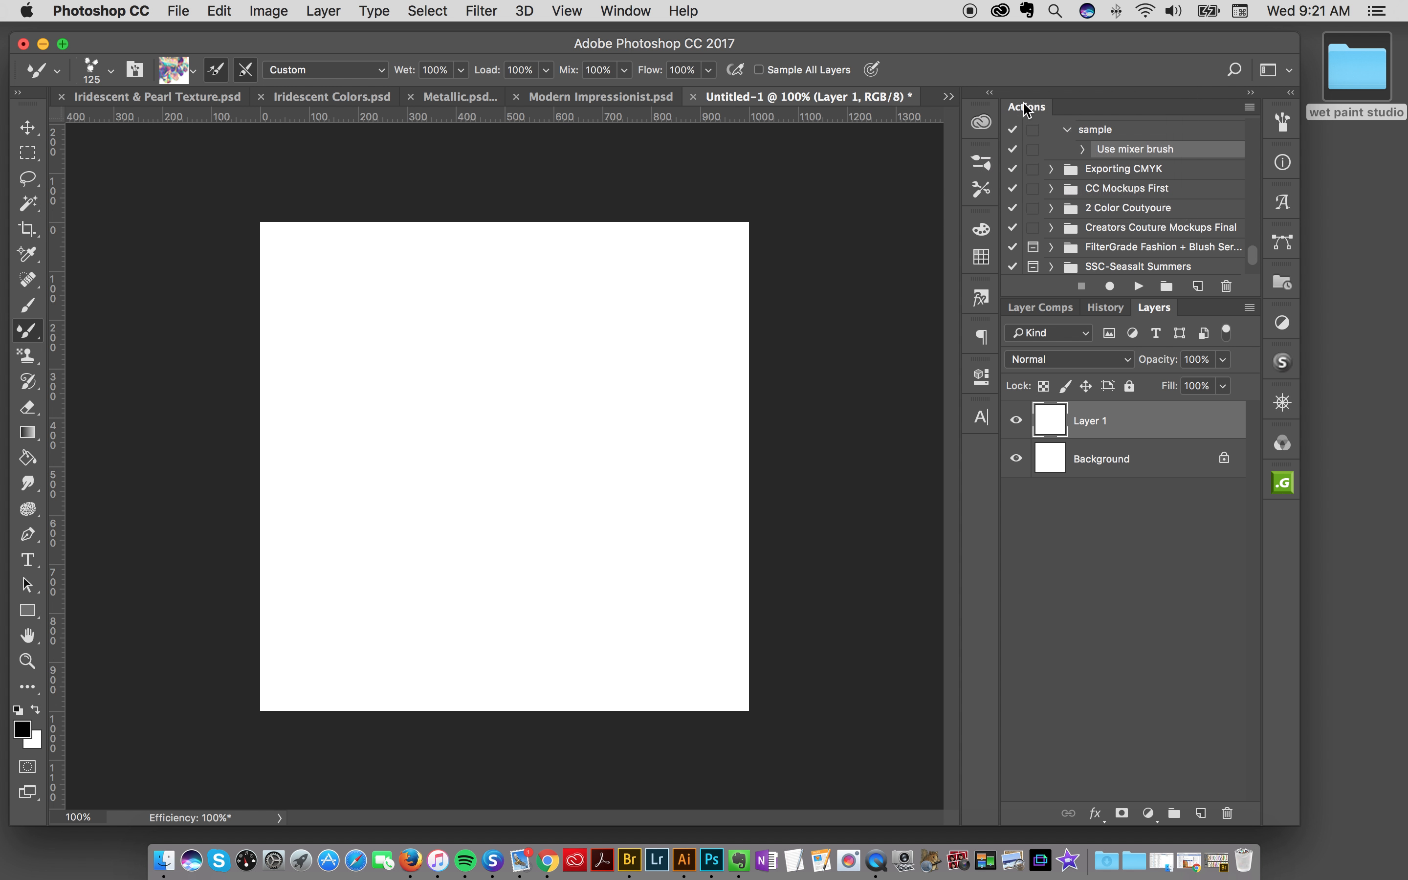
double_click(1349, 72)
click(669, 372)
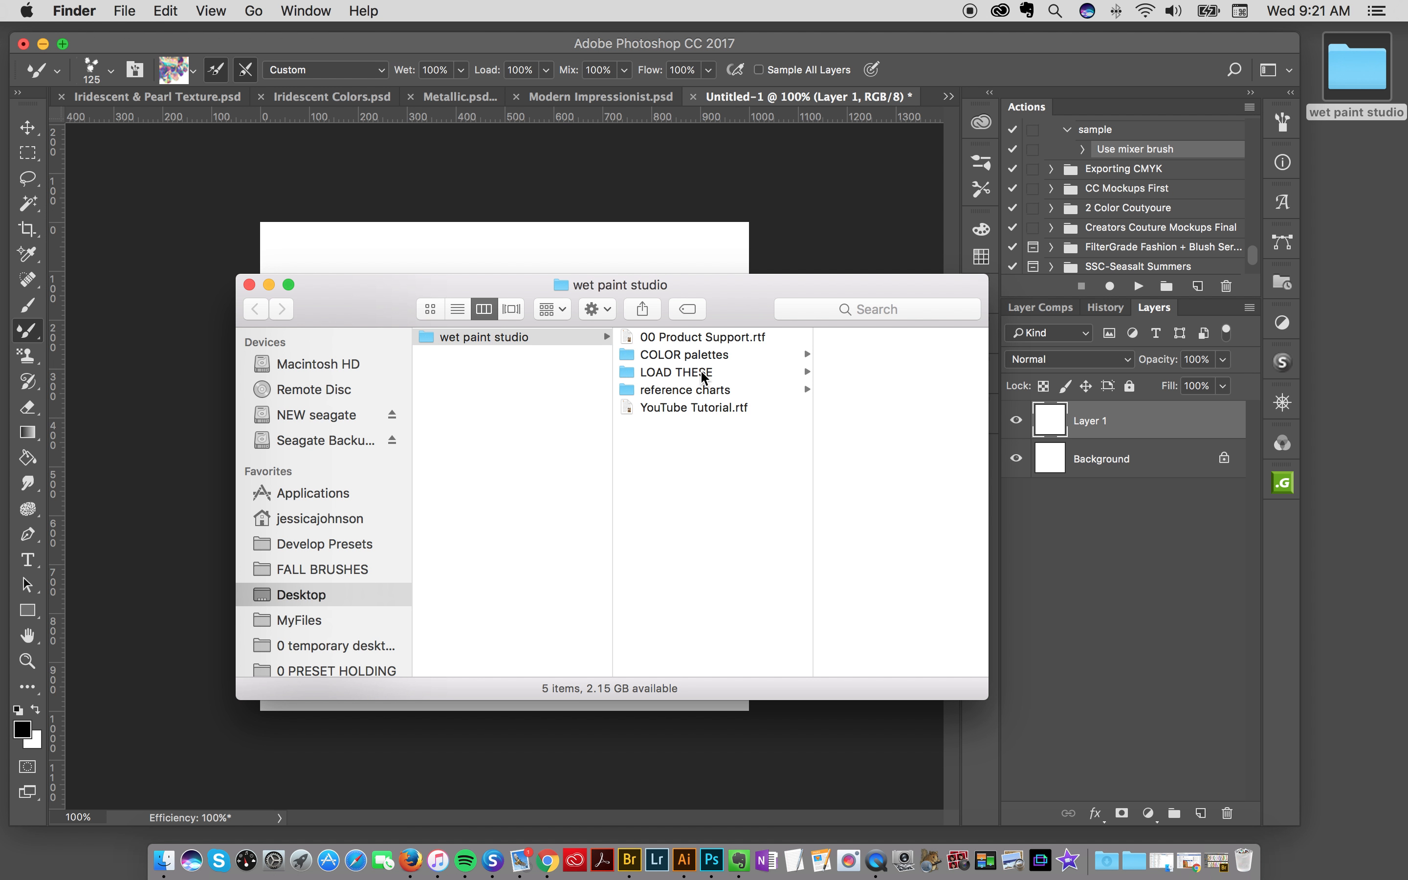
click(714, 355)
click(693, 390)
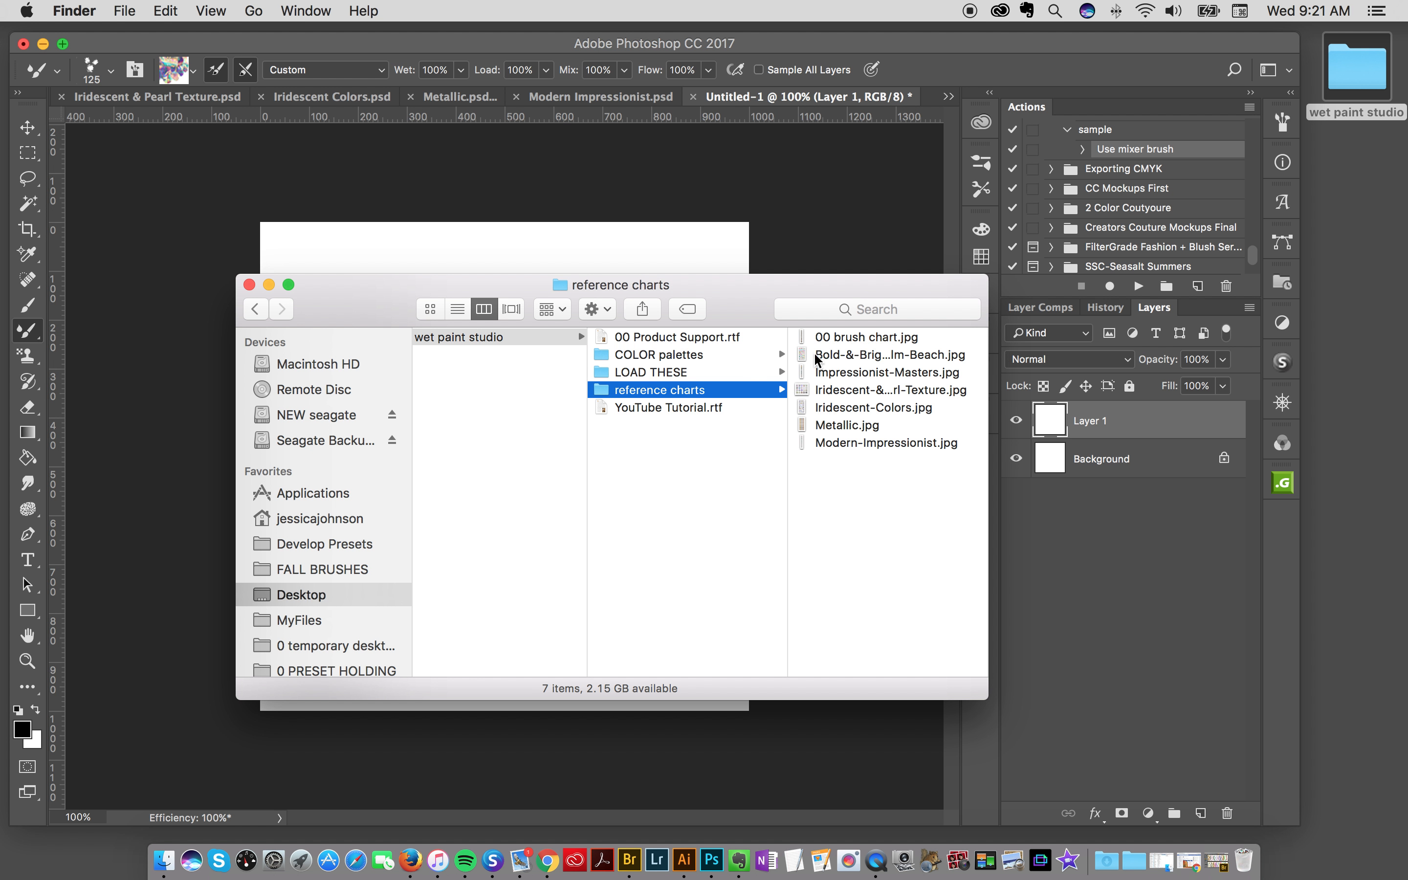
click(857, 337)
mouse_move(671, 341)
mouse_down()
mouse_move(721, 415)
mouse_move(711, 859)
mouse_up()
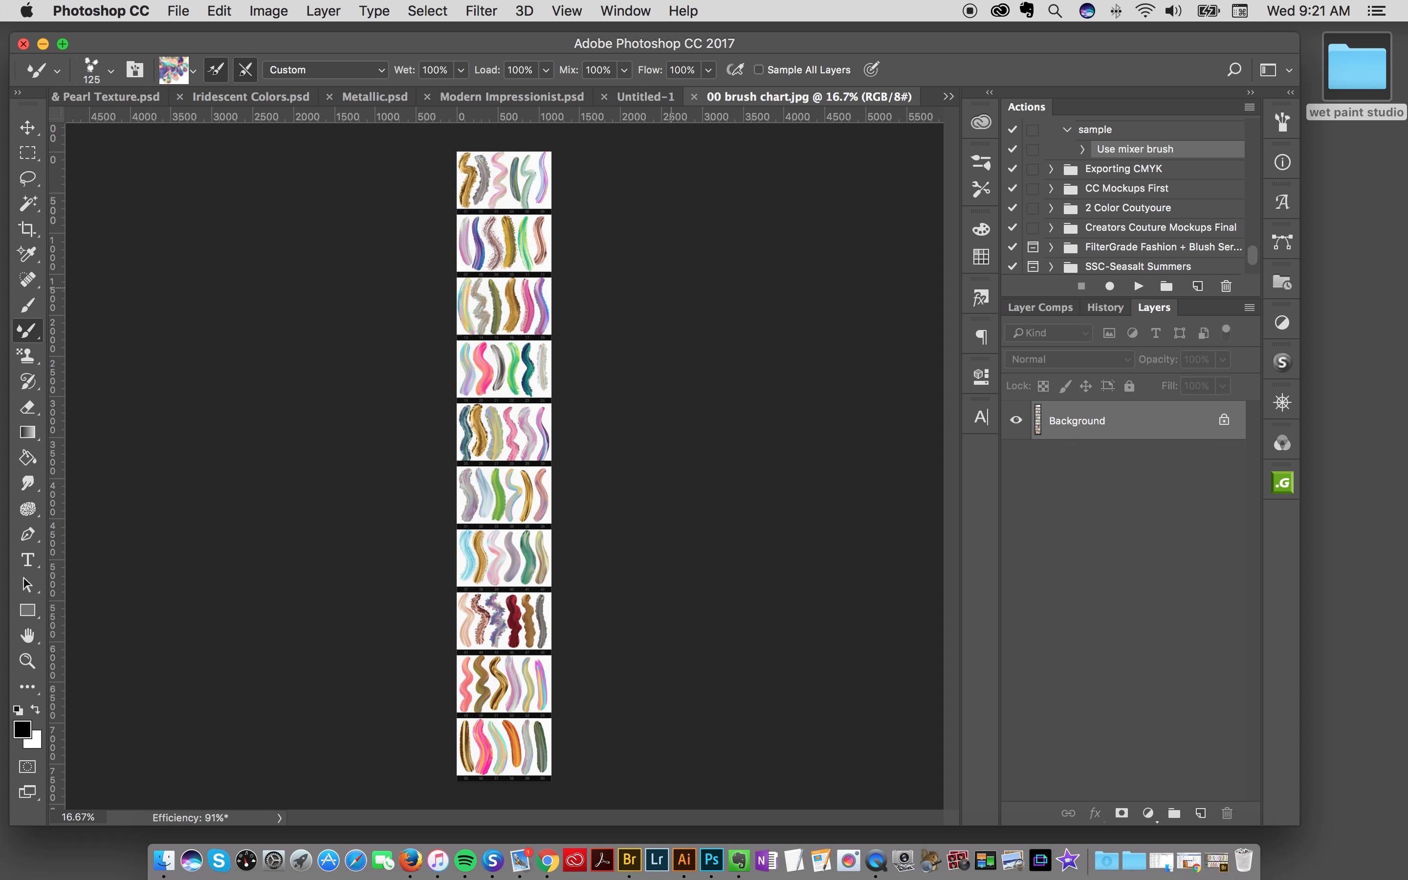
Step: Examine the numbered brush strokes in 00 brush chart.jpg at 100%, from the first row down through brush 36
click(27, 661)
click(512, 154)
click(512, 154)
click(507, 171)
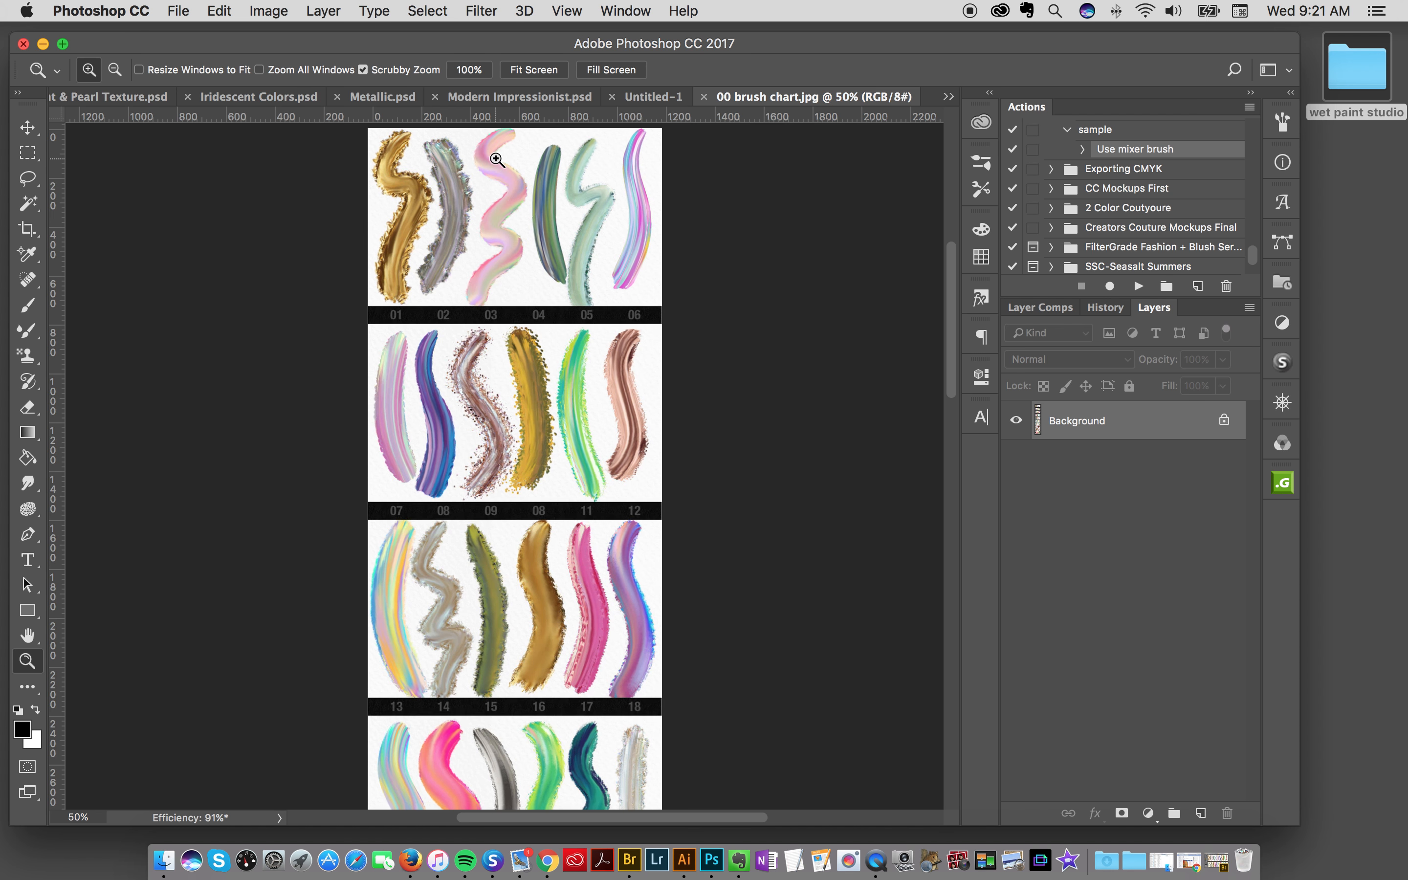
click(503, 183)
click(567, 186)
mouse_move(952, 256)
mouse_down()
mouse_move(952, 214)
mouse_move(950, 239)
mouse_up()
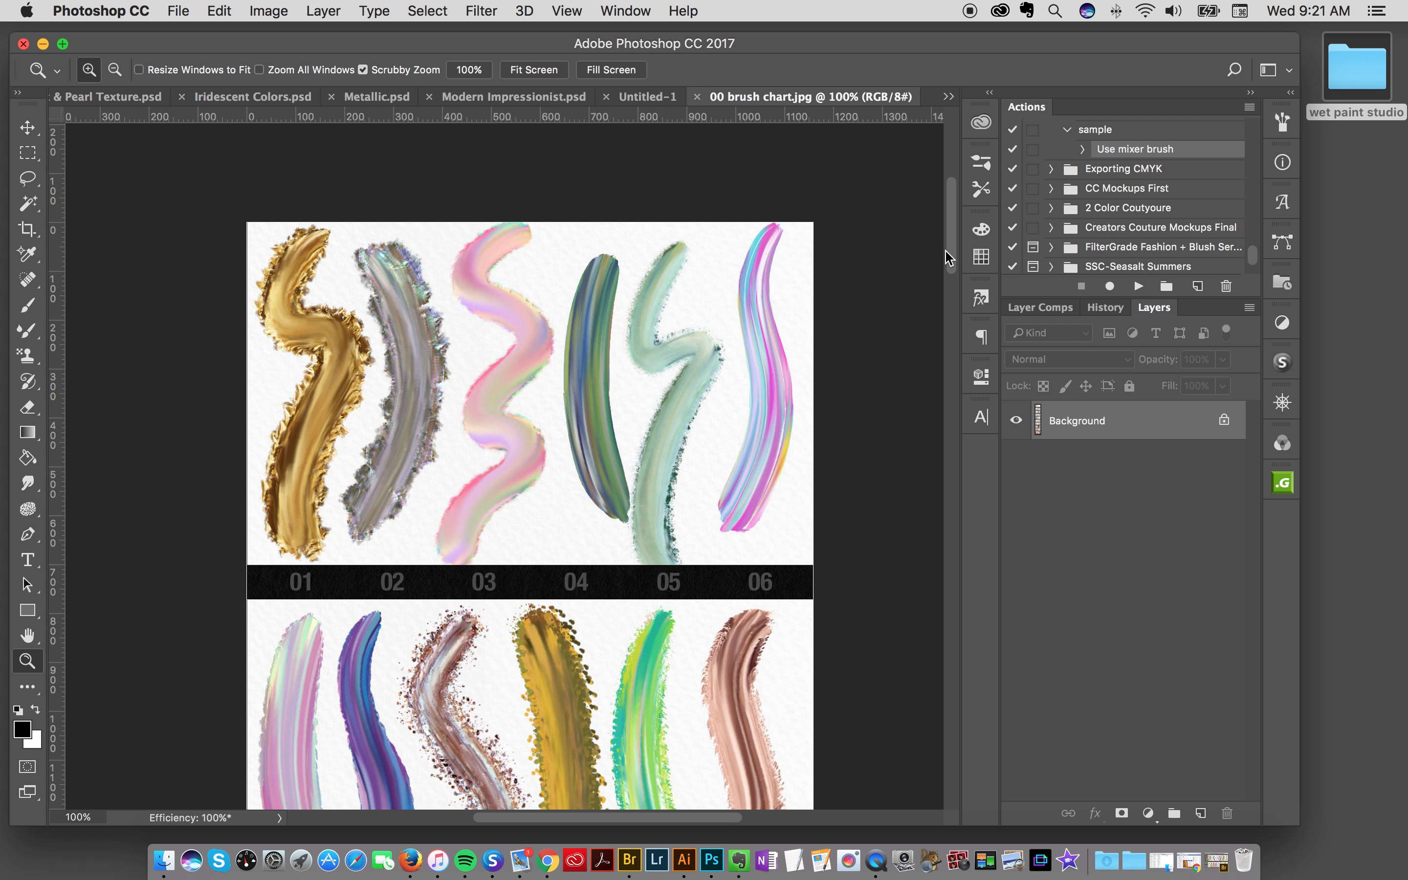
drag(953, 250, 944, 274)
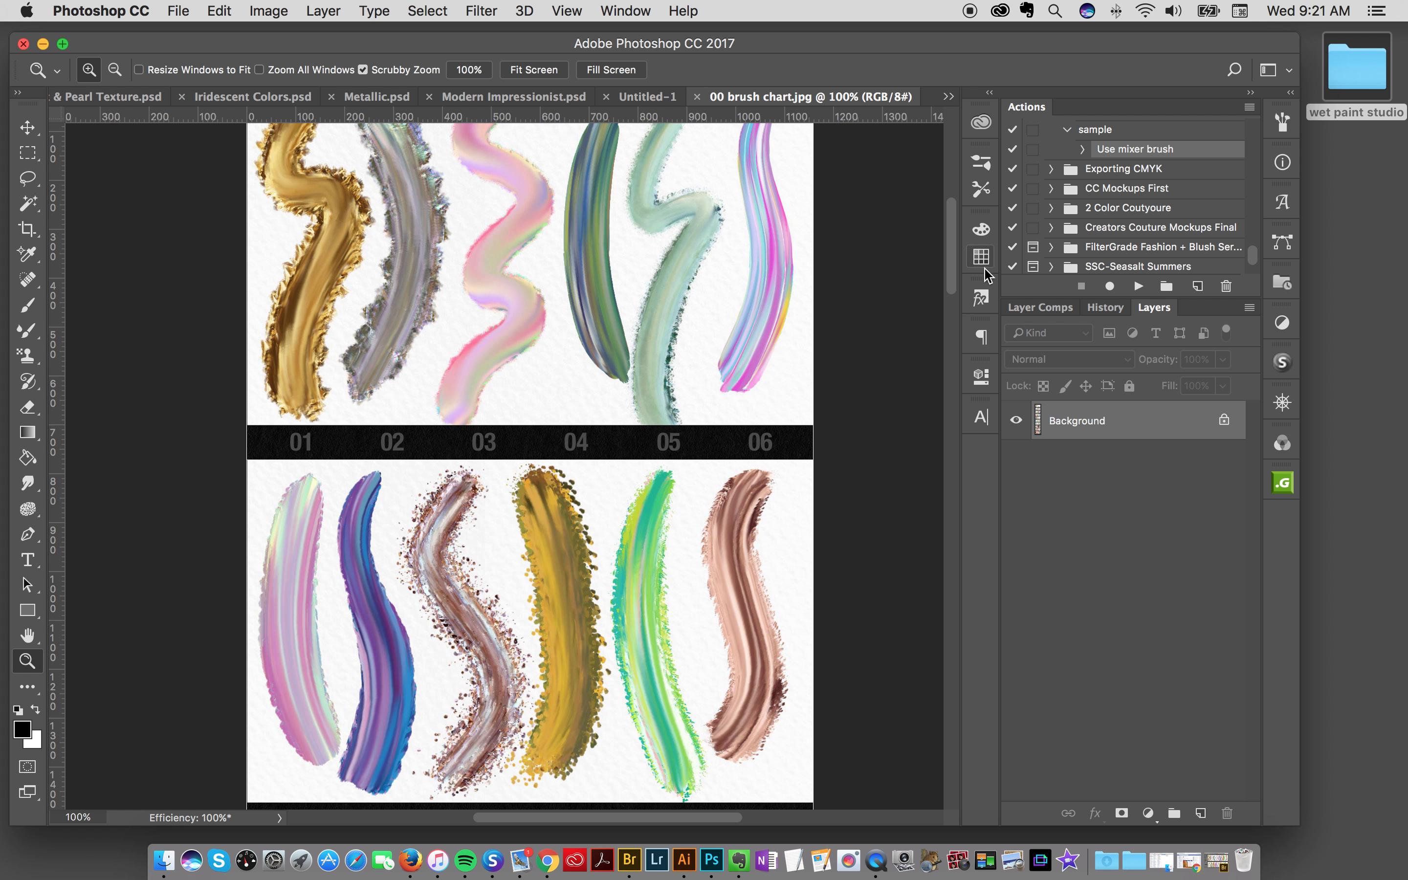
drag(951, 256, 944, 355)
scroll(943, 355, down, 10)
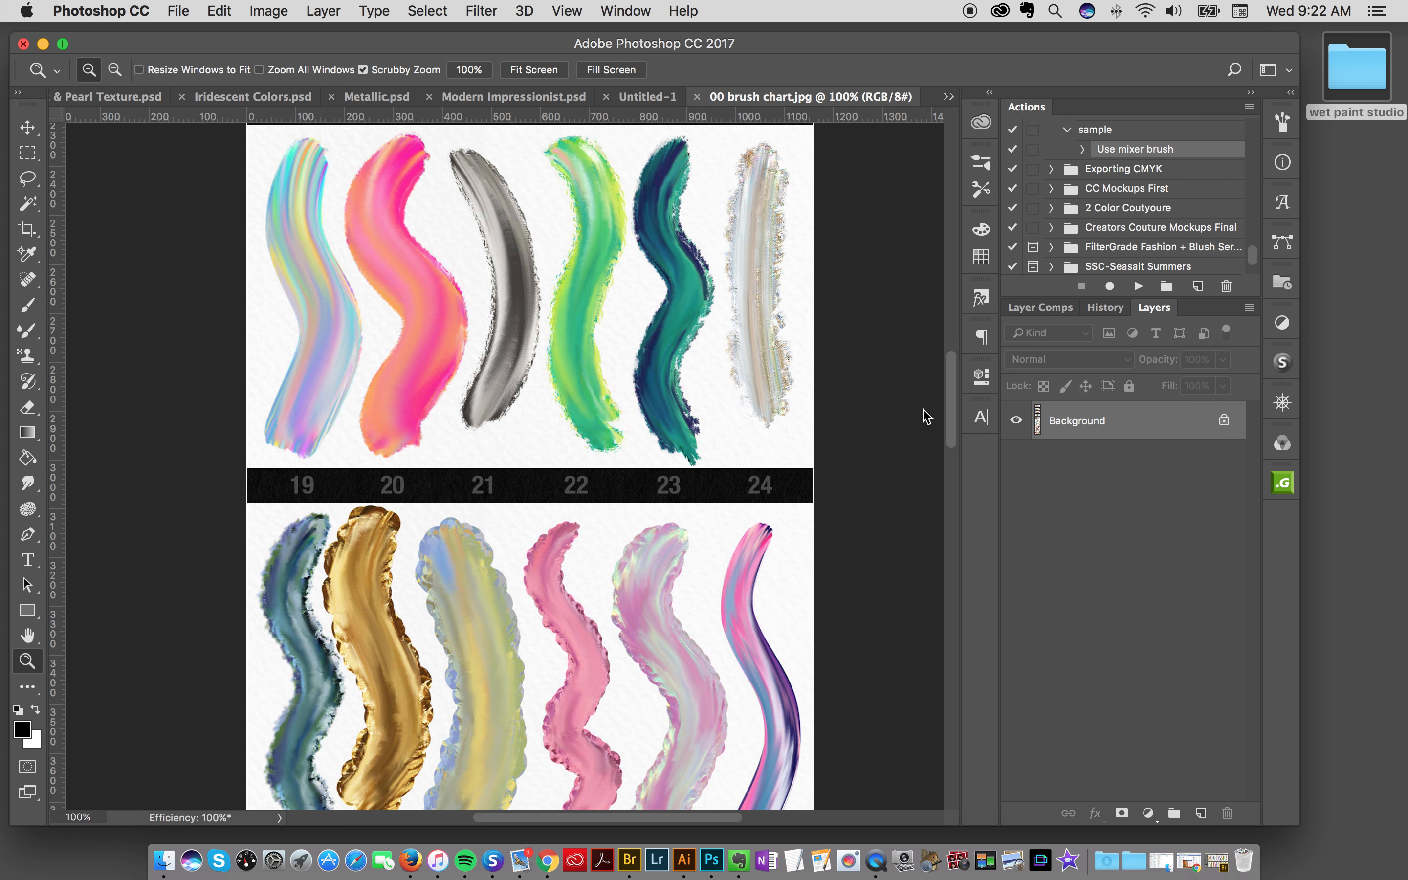
scroll(918, 459, down, 8)
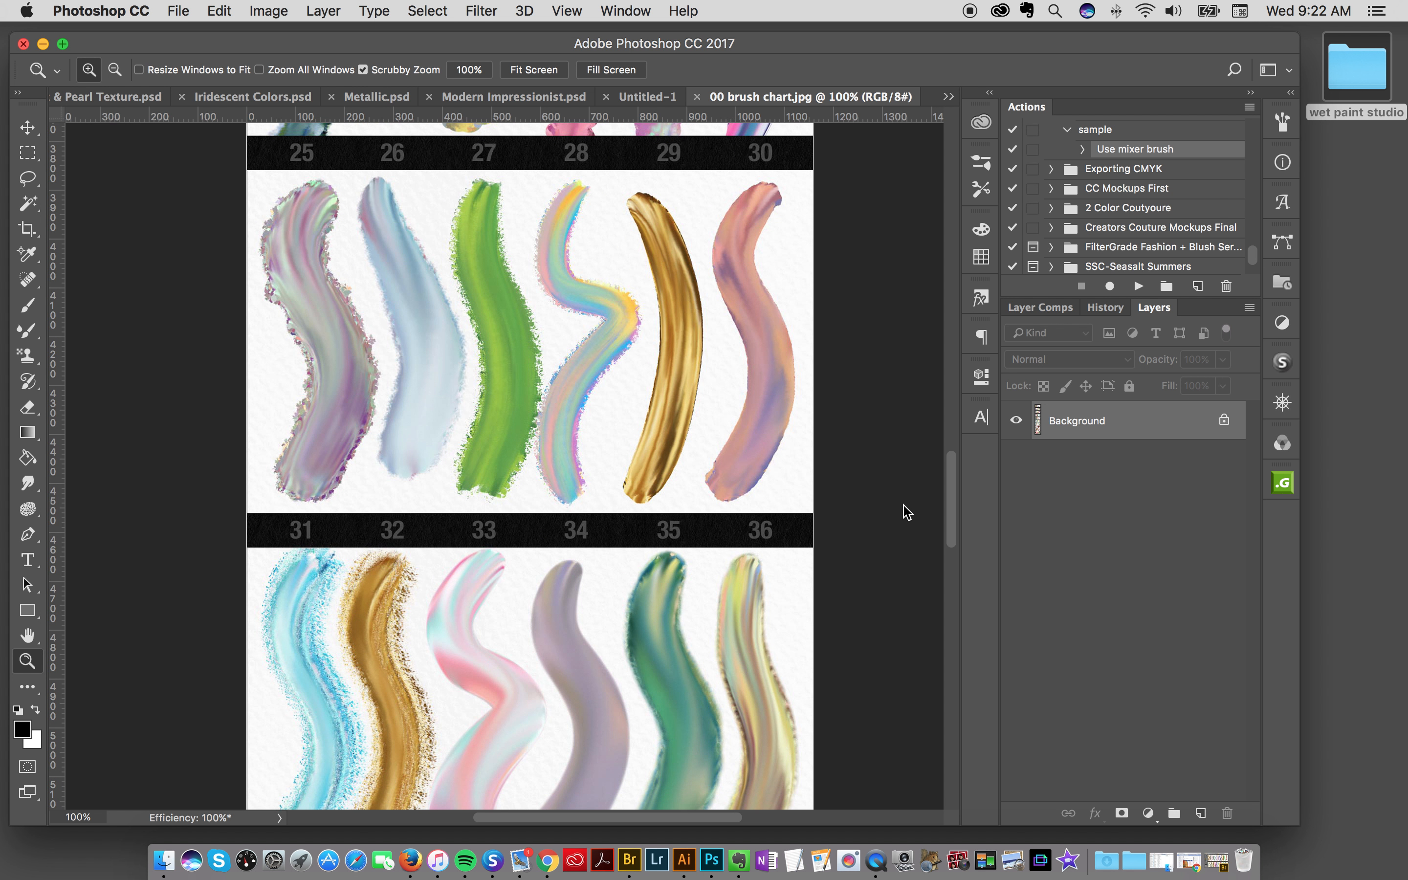
scroll(904, 508, down, 1)
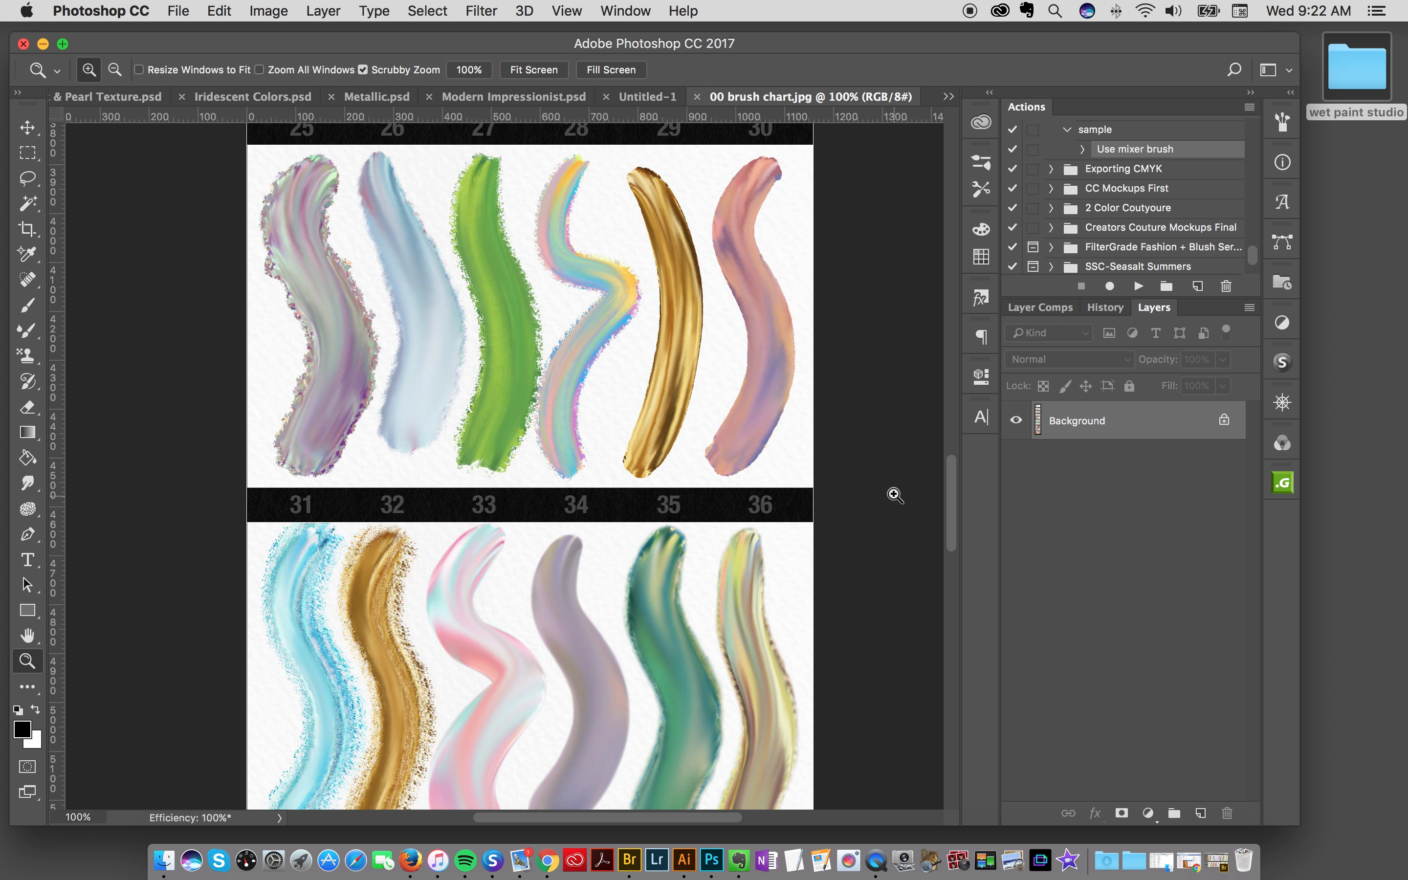
Step: Switch to Metallic.psd and choose the 32 wet paint studio tool preset
click(949, 97)
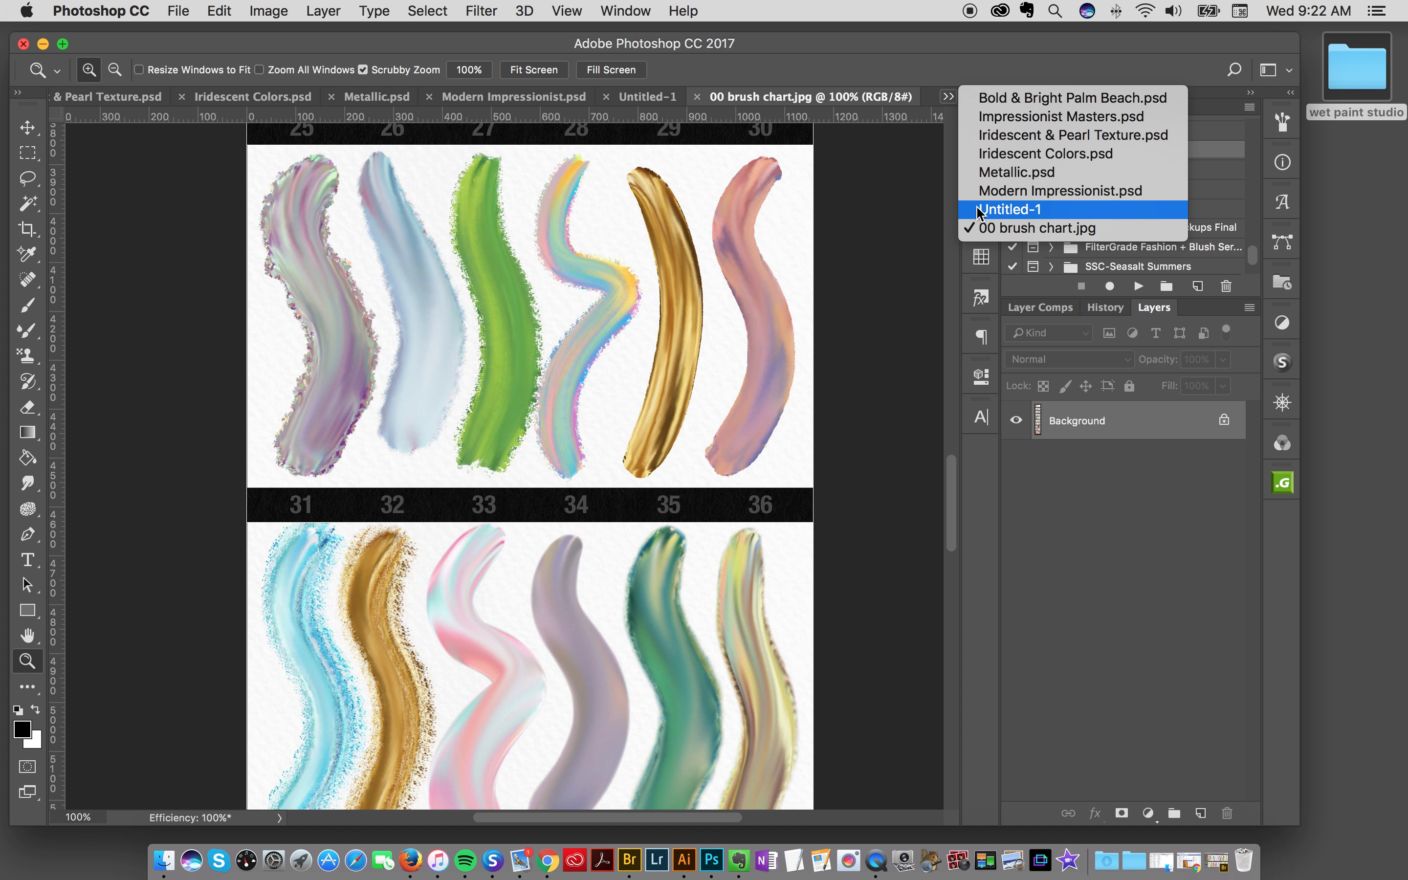
click(1002, 171)
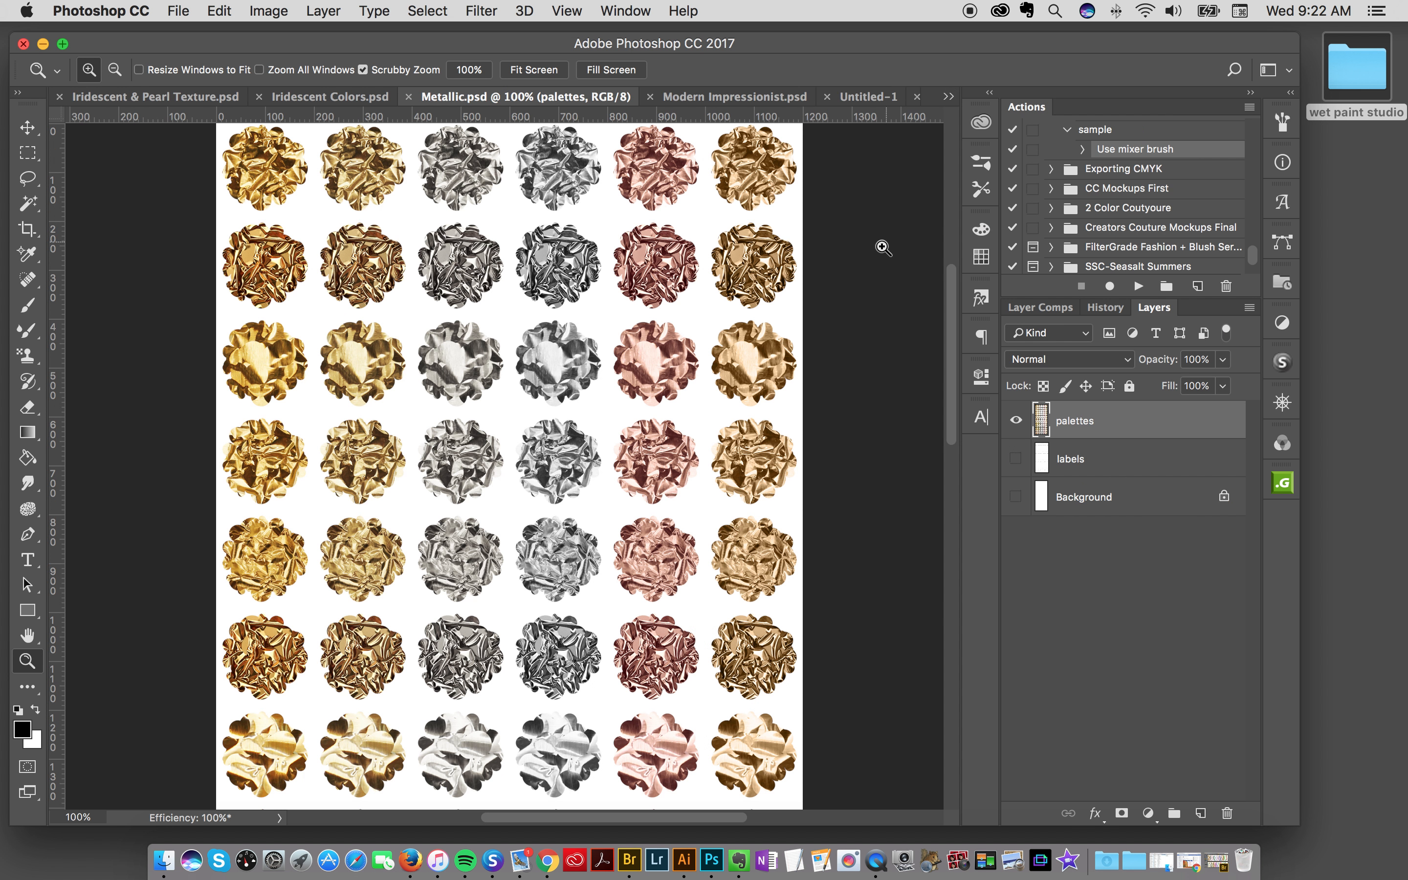
click(980, 188)
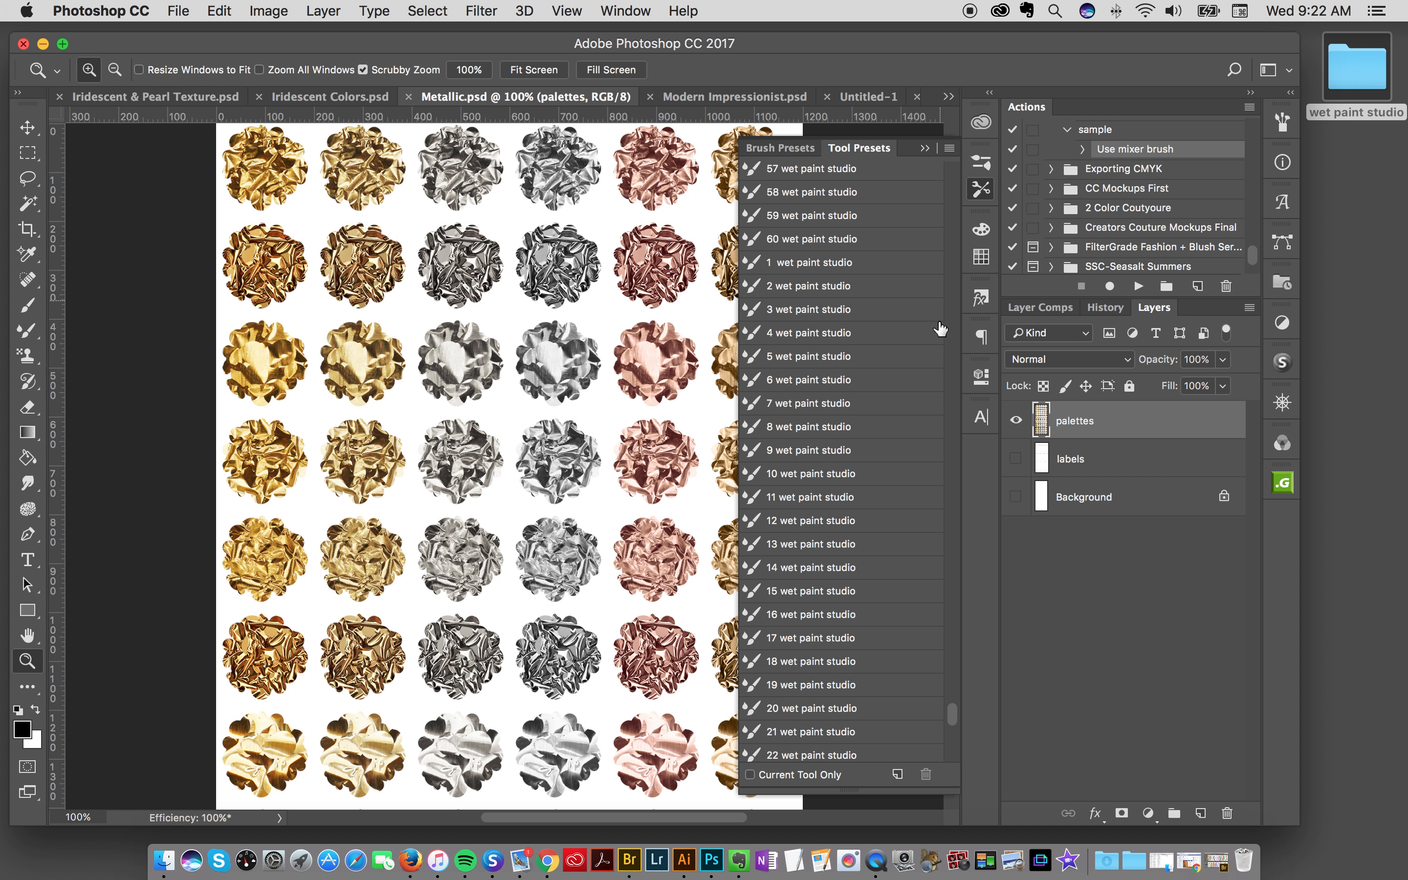
scroll(954, 718, down, 6)
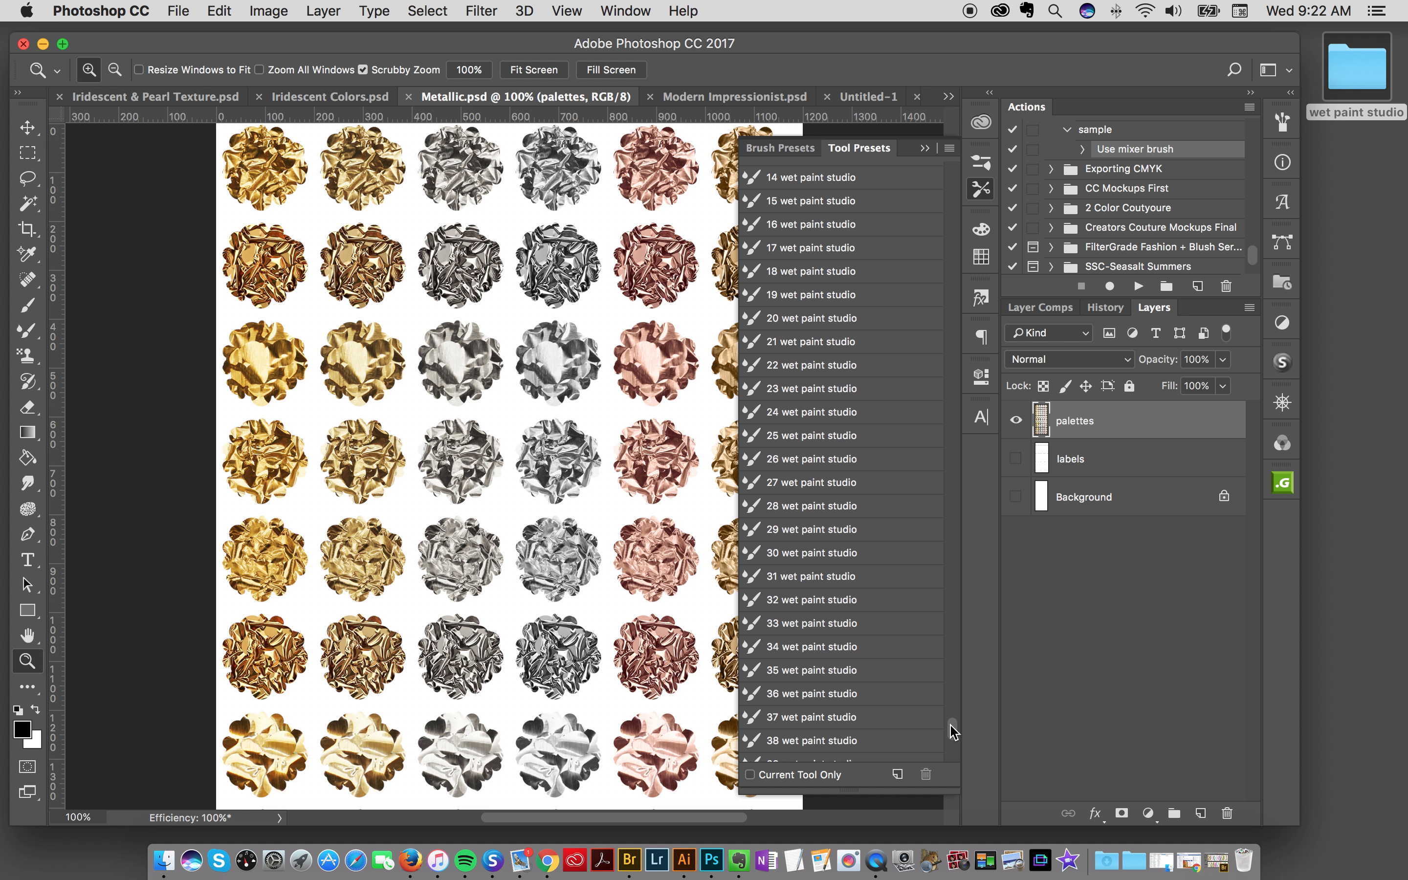
click(810, 596)
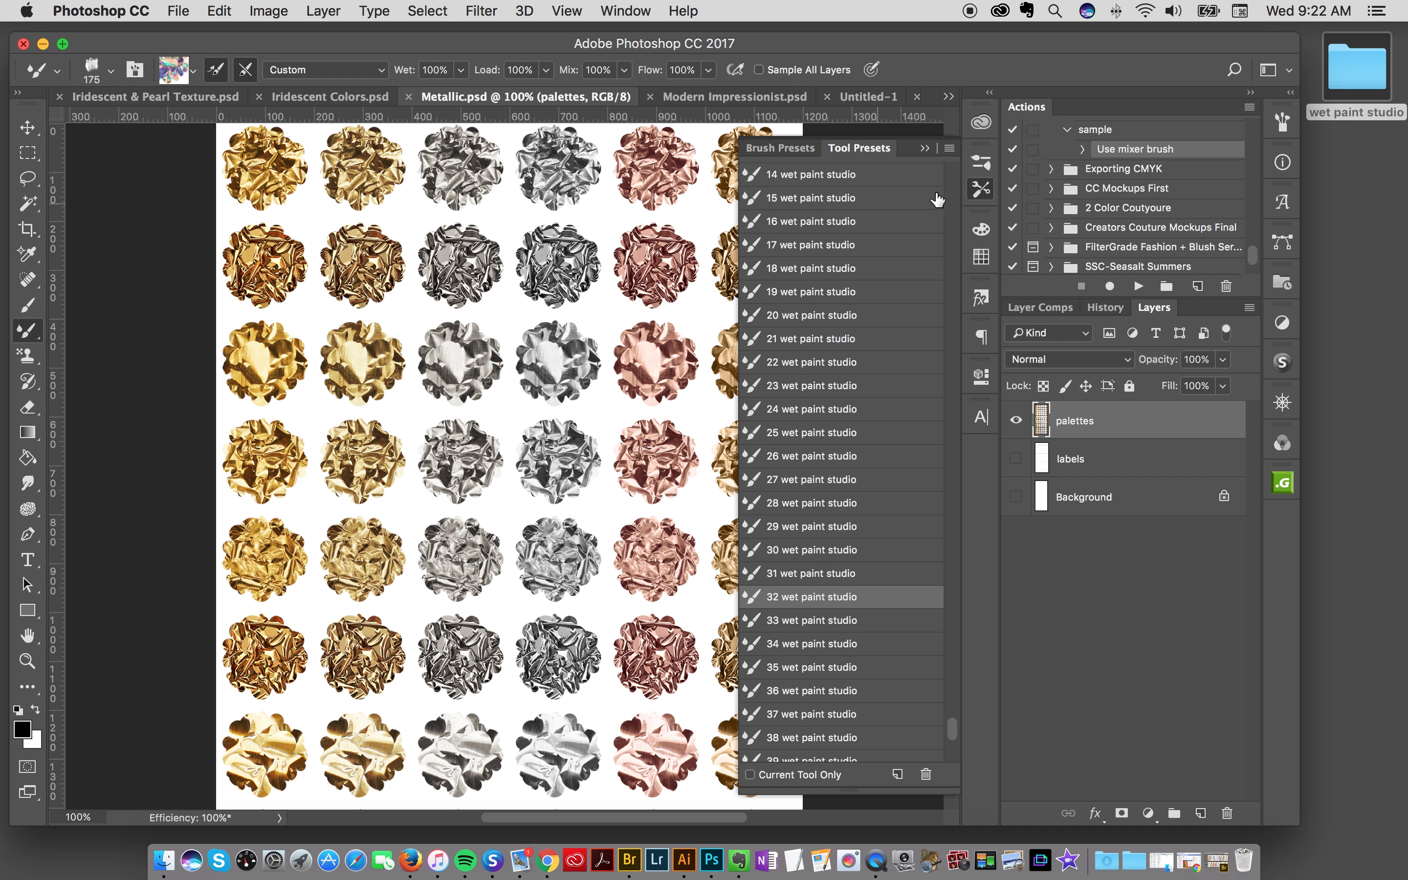
click(981, 190)
Step: Sample the second row's rose gold swatch, reduce the brush to 80 and resample the same swatch
scroll(950, 349, up, 3)
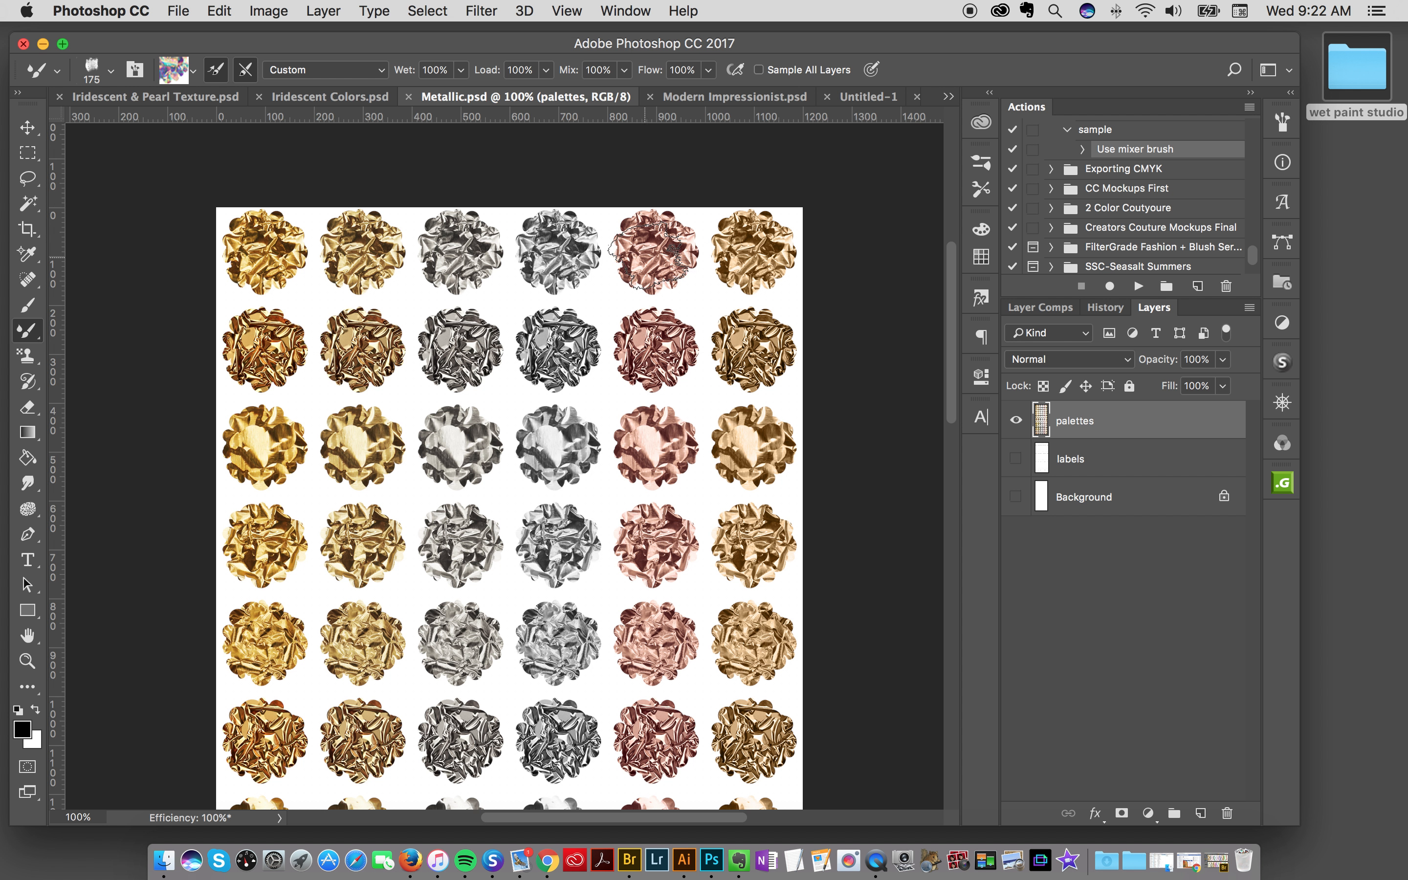
alt+click(654, 348)
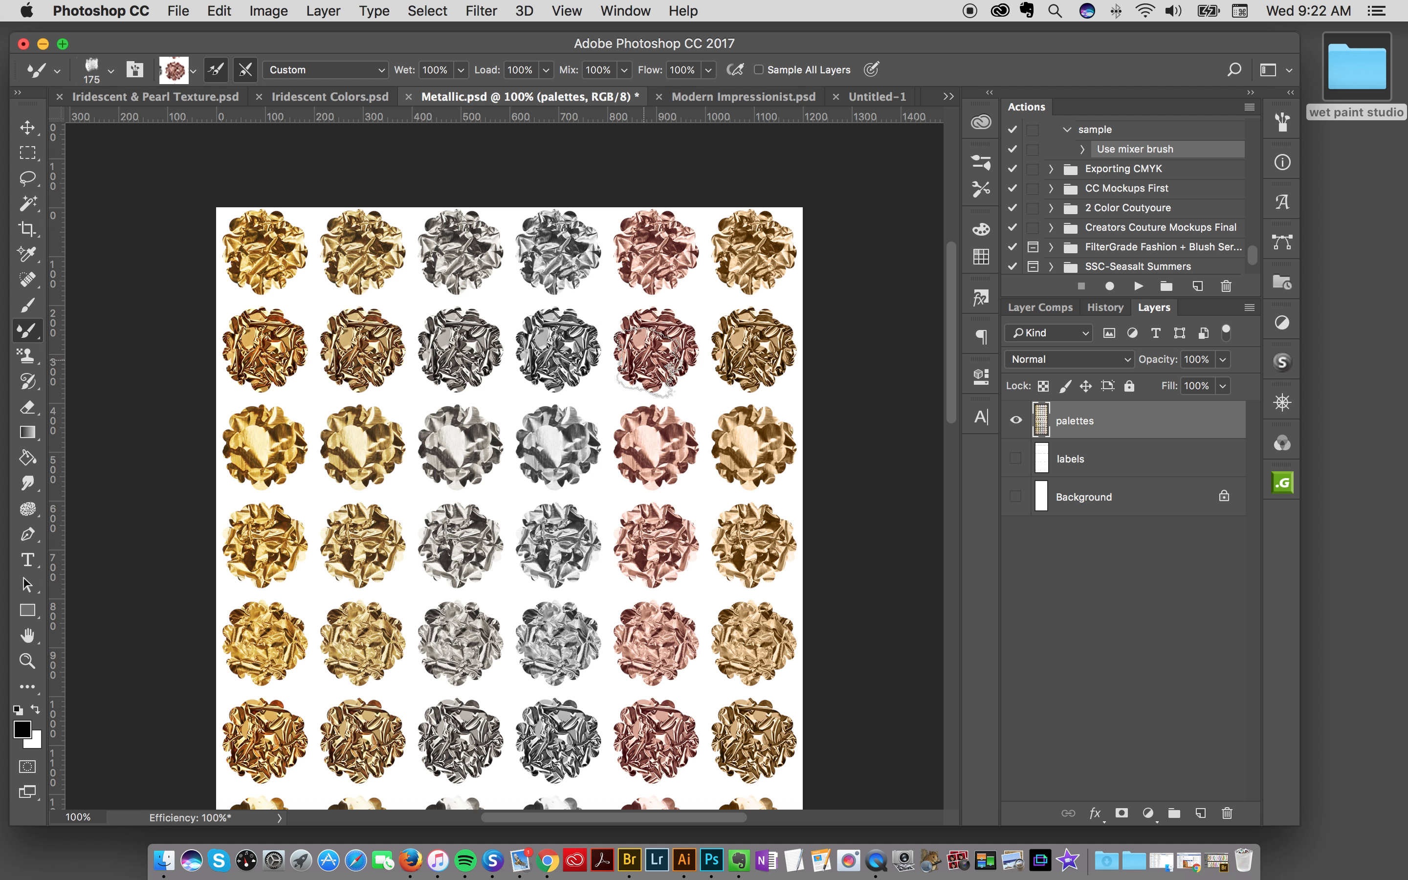
key(bracketleft)
key(bracketleft)
key(bracketleft)
key(bracketleft)
alt+click(655, 347)
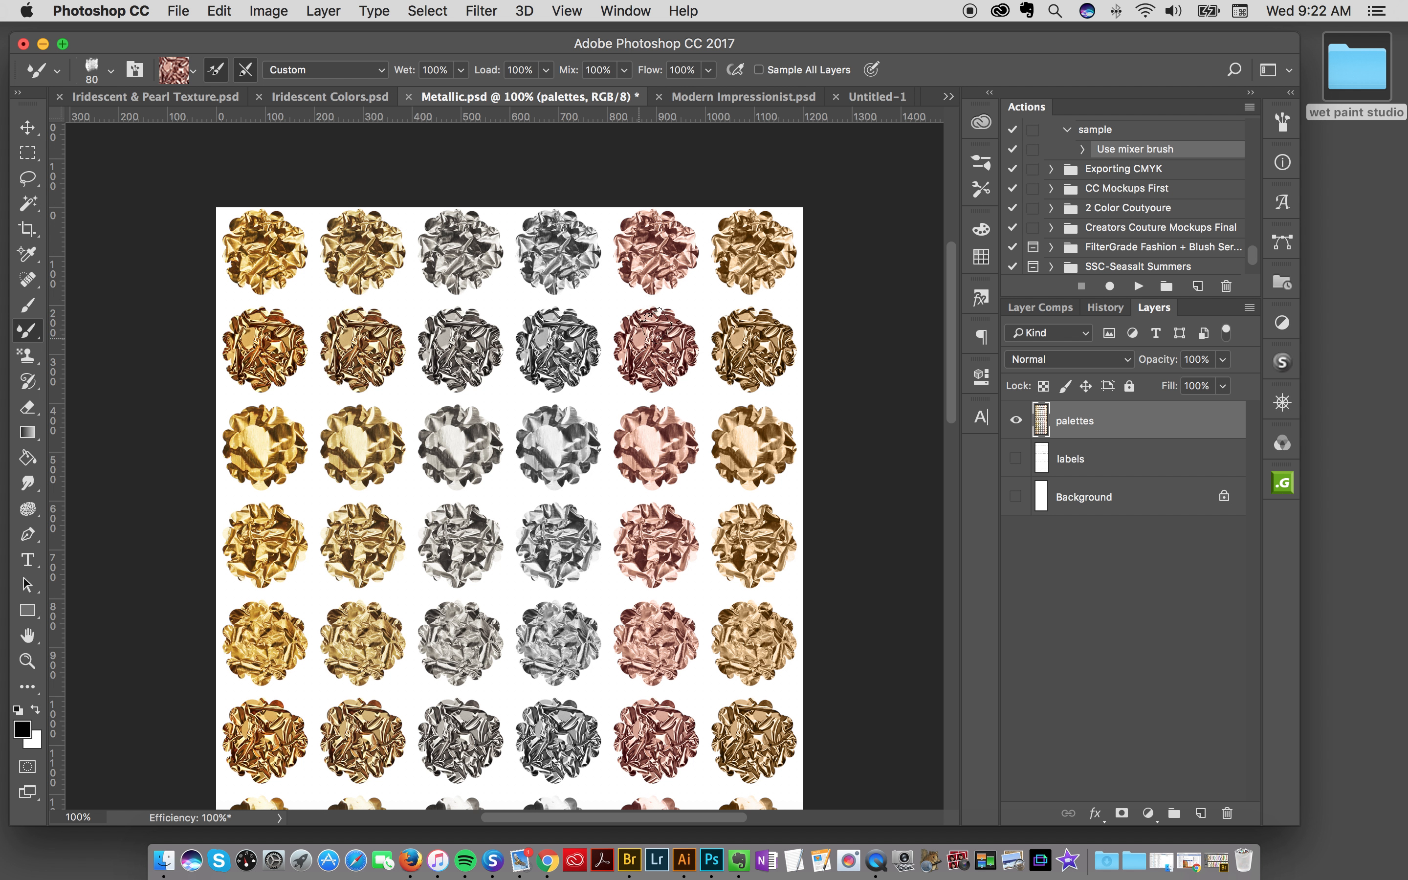
Step: Return to Untitled-1, enlarge the brush to 125 and try a rose gold stroke on Layer 1, undoing it
click(876, 96)
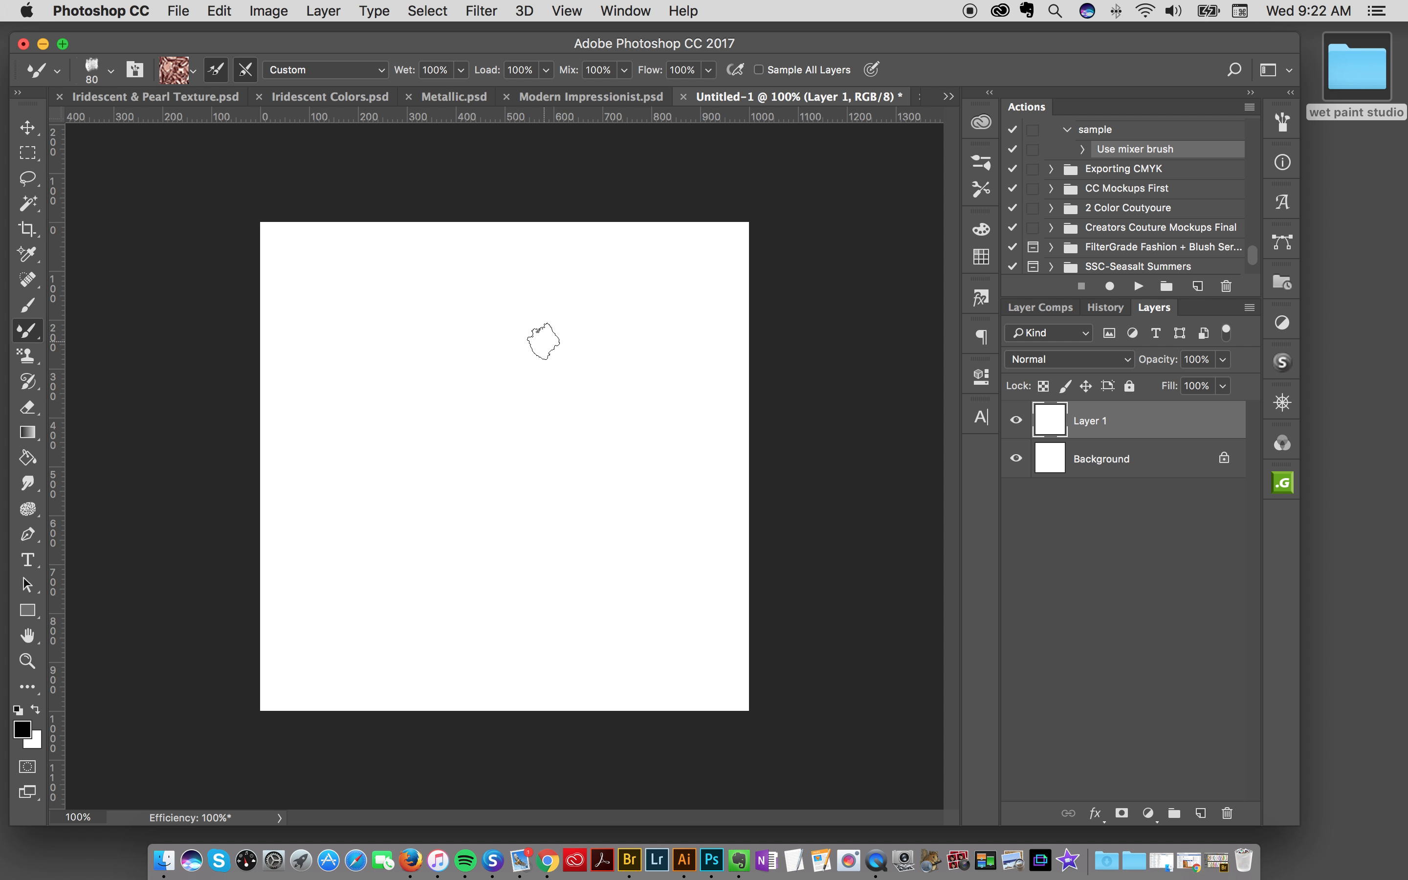
key(bracketright)
key(bracketright)
key(bracketright)
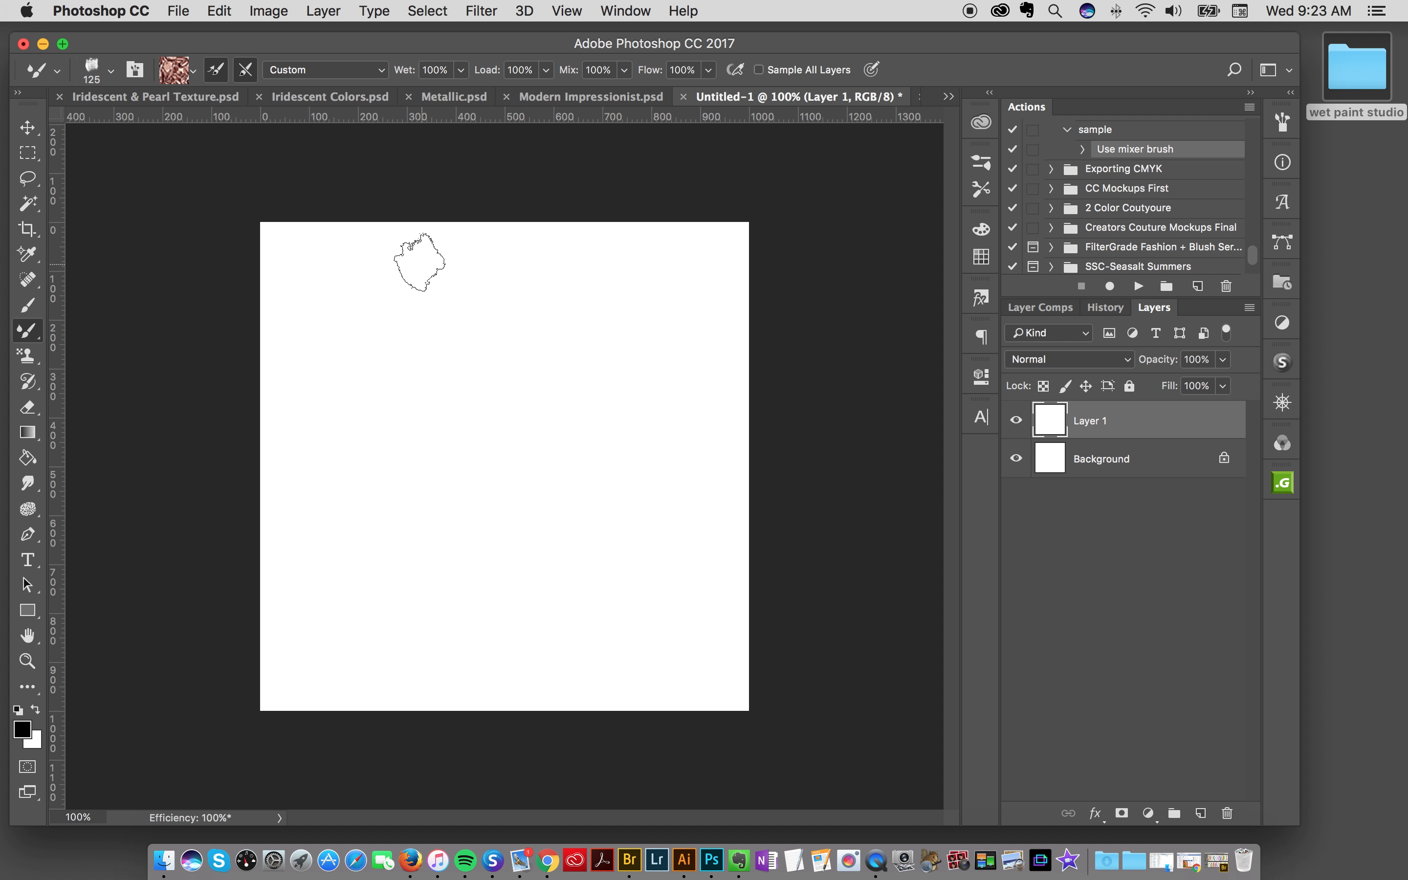
mouse_move(428, 251)
mouse_down()
mouse_move(352, 367)
mouse_move(477, 435)
mouse_move(484, 572)
mouse_move(613, 502)
mouse_up()
key(super+z)
Step: Paint a winding rose gold stroke and a heart-shaped one on Layer 1, undoing each
mouse_move(481, 262)
mouse_down()
mouse_move(353, 370)
mouse_move(597, 333)
mouse_move(417, 484)
mouse_move(550, 491)
mouse_move(514, 651)
mouse_up()
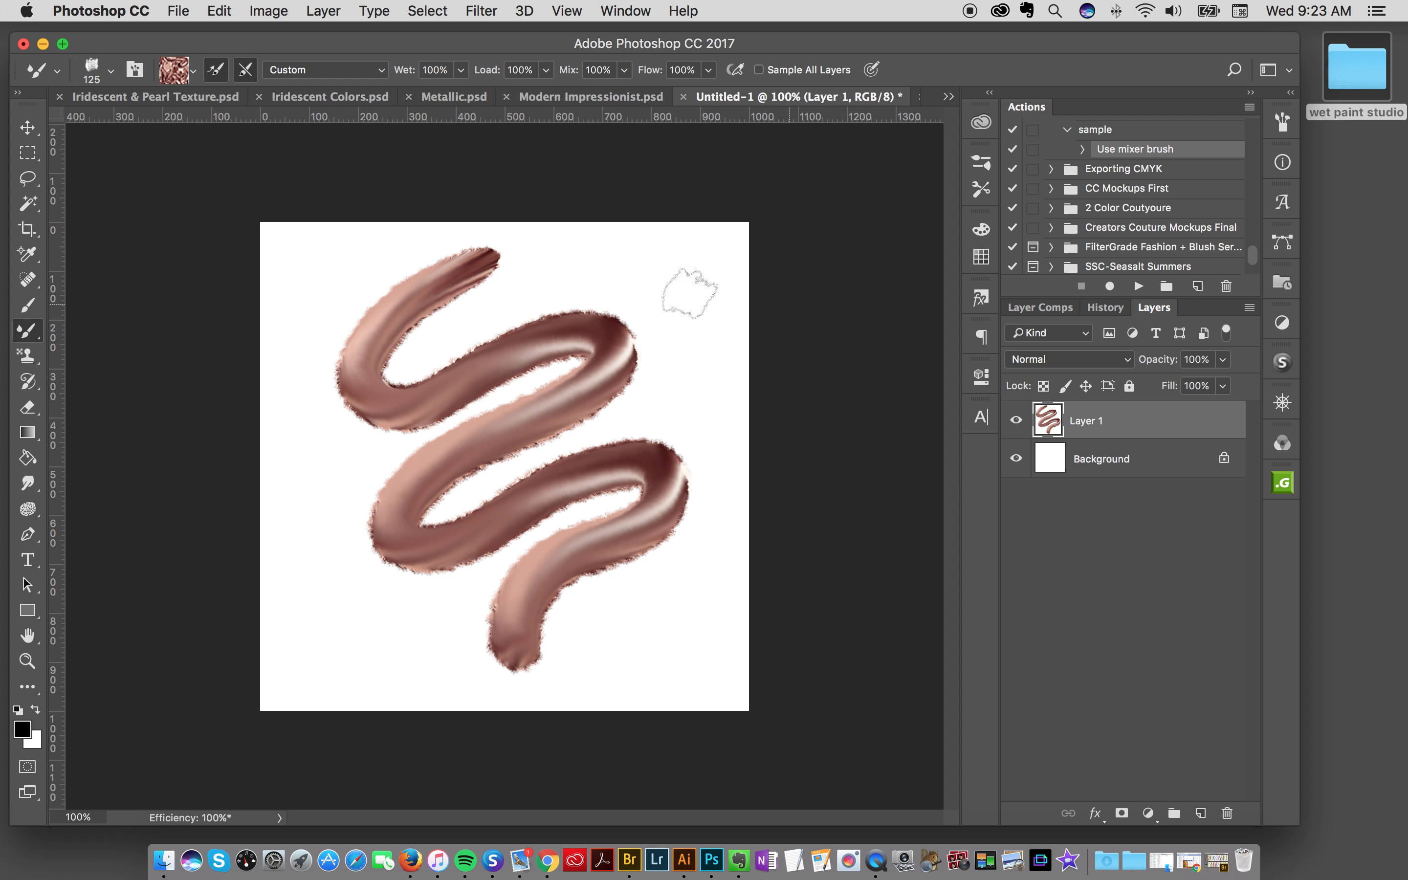
key(super+z)
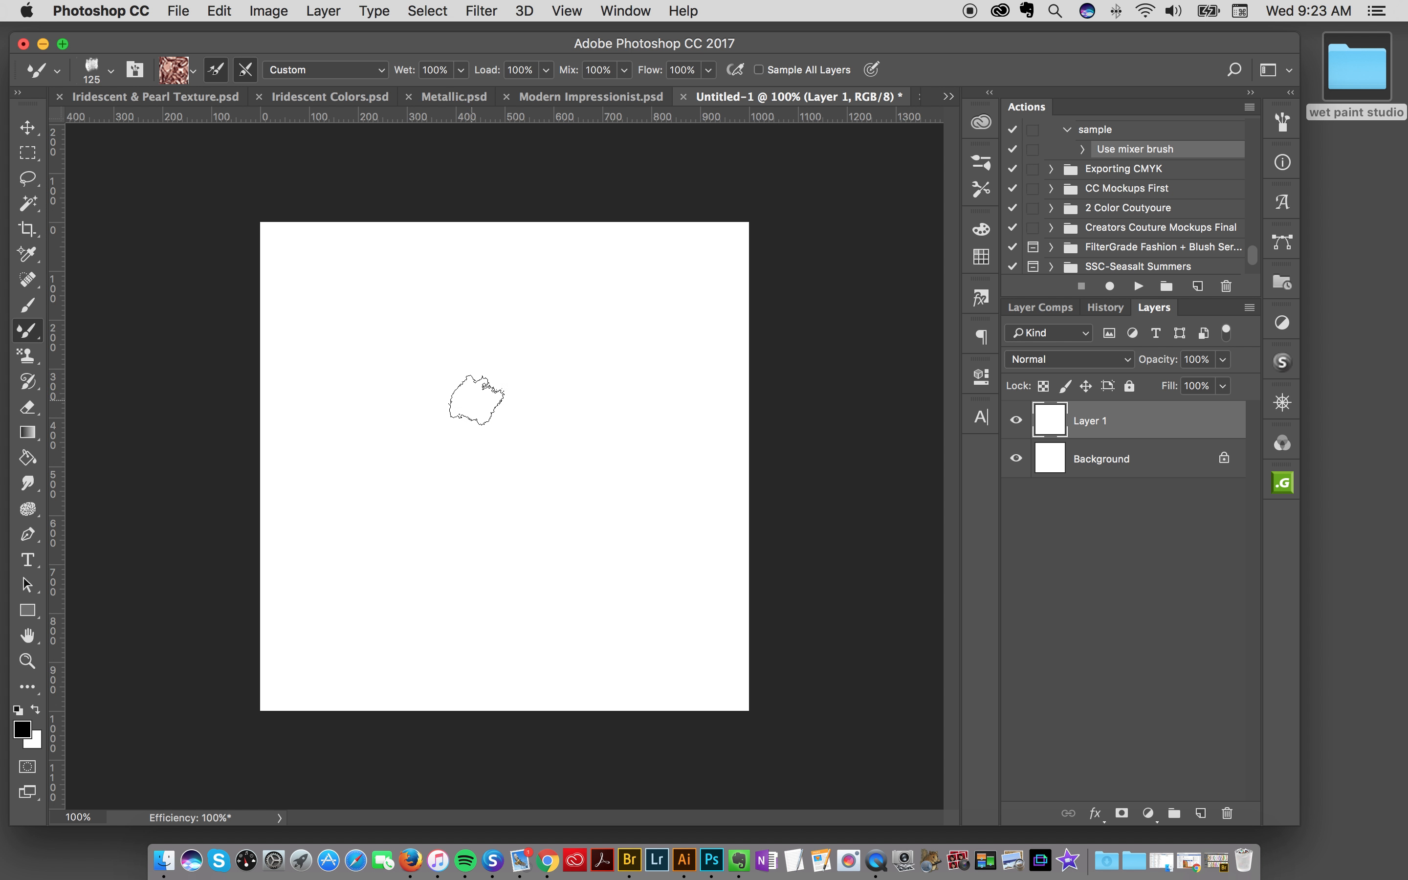
mouse_move(474, 401)
mouse_down()
mouse_move(374, 462)
mouse_move(526, 588)
mouse_move(512, 640)
mouse_move(596, 323)
mouse_move(524, 559)
mouse_move(518, 637)
mouse_up()
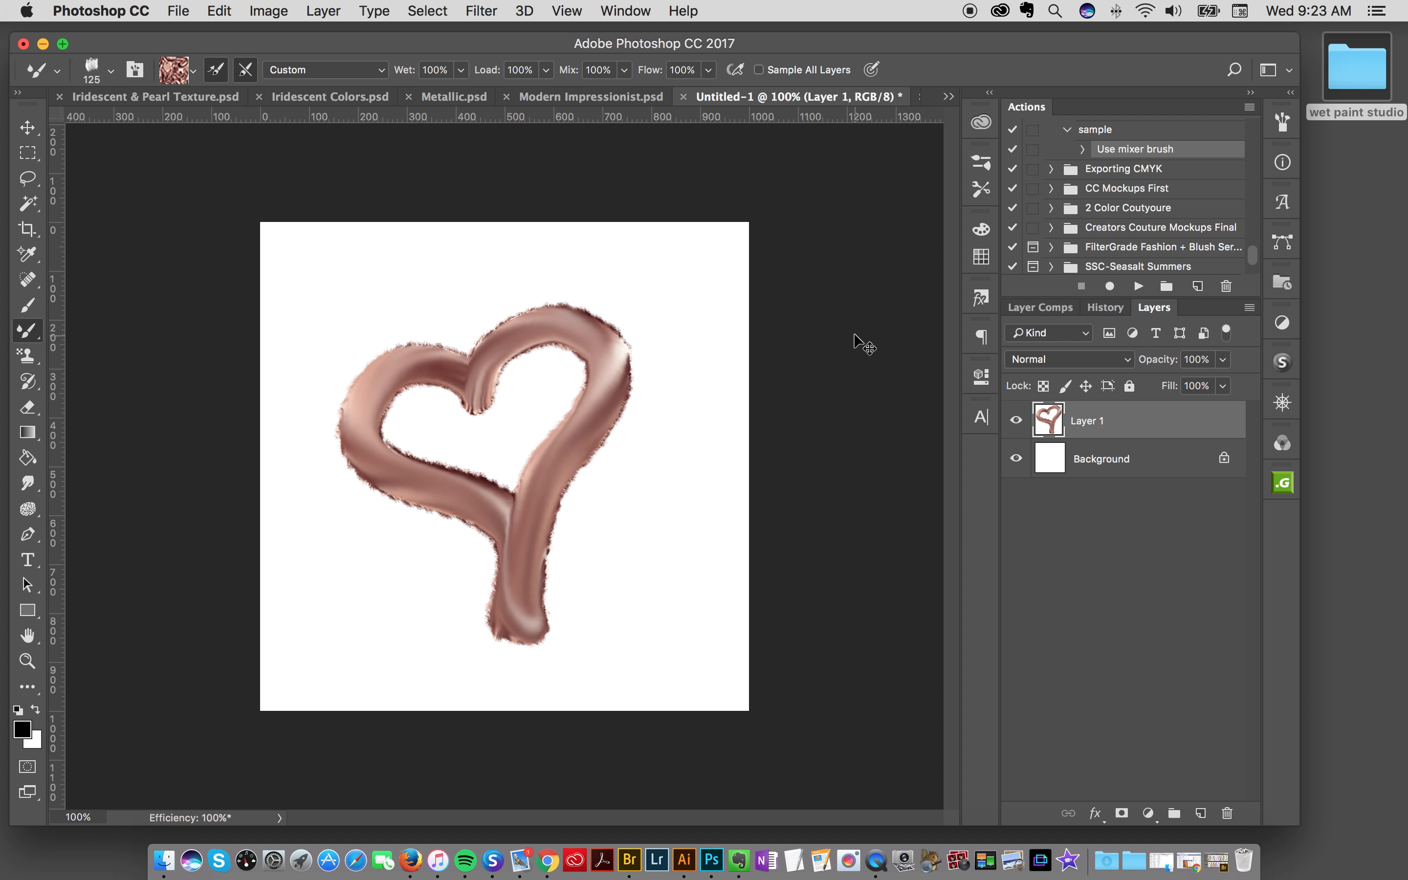
key(super+z)
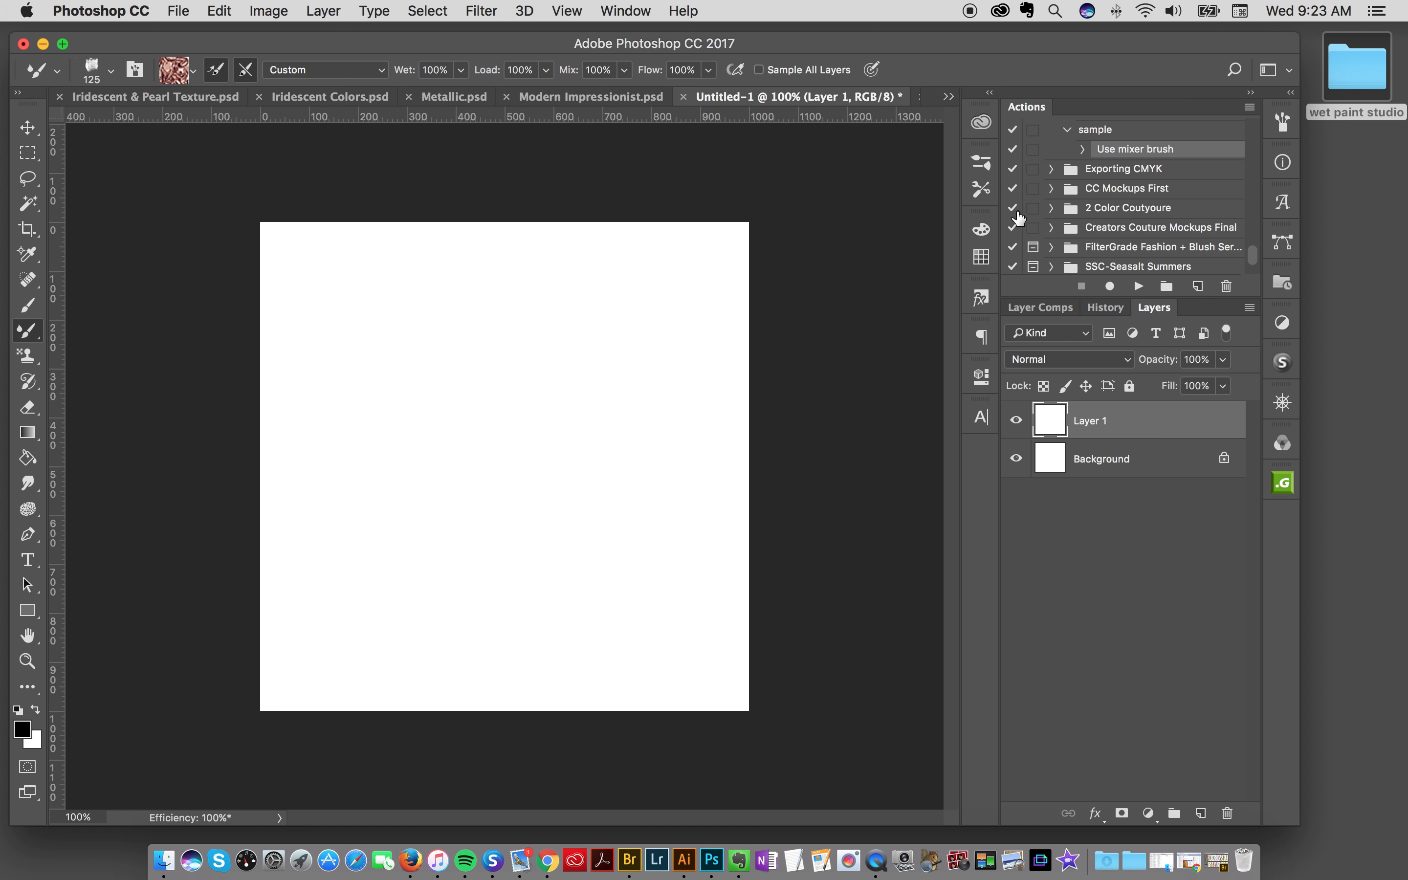
Step: Look through the Palette Maker Color Jitter brush presets, selecting each from 0 to 5
click(982, 187)
click(783, 149)
scroll(961, 734, down, 5)
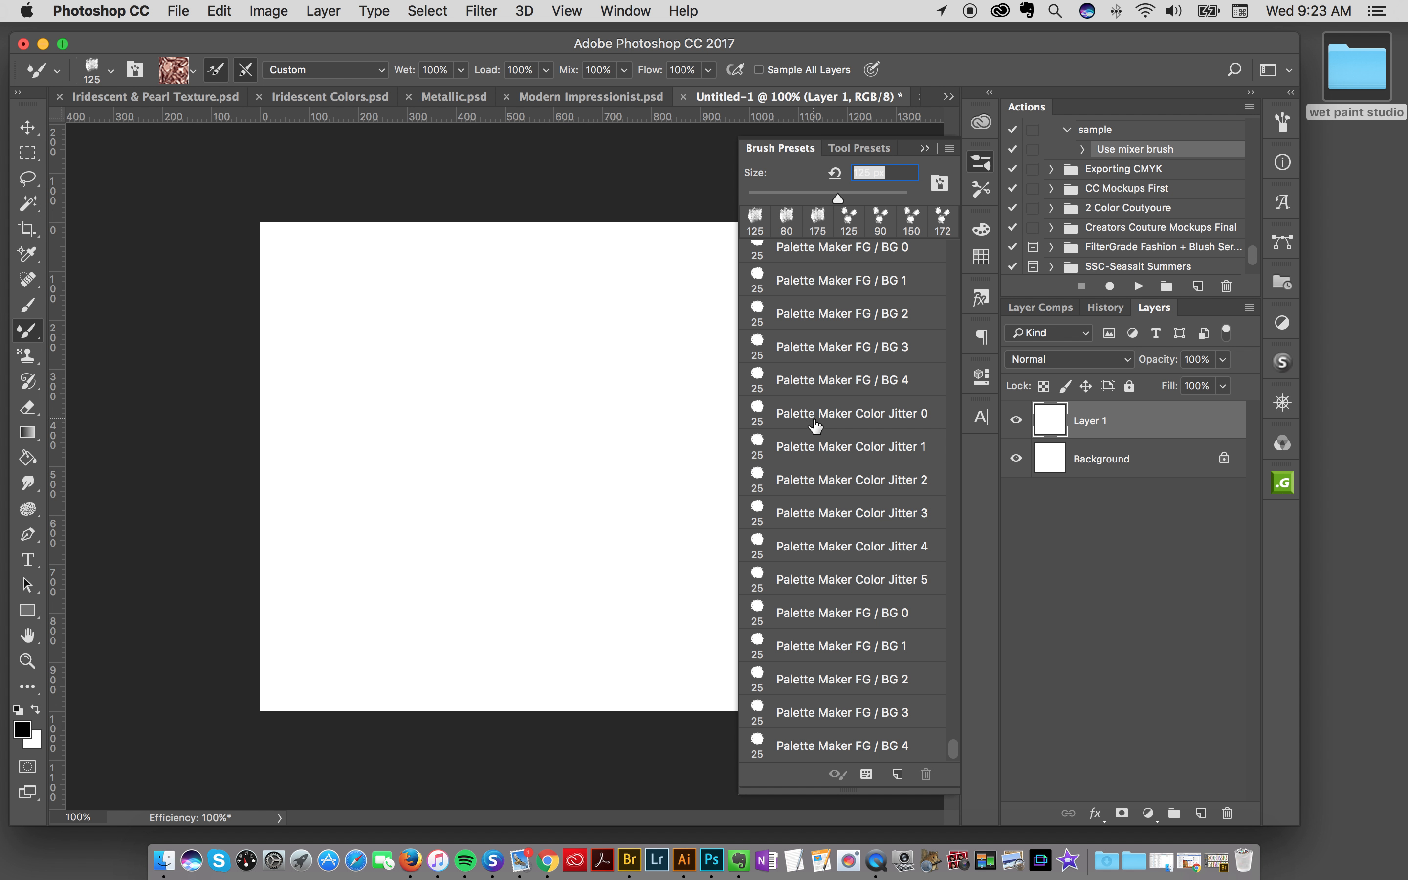
click(856, 426)
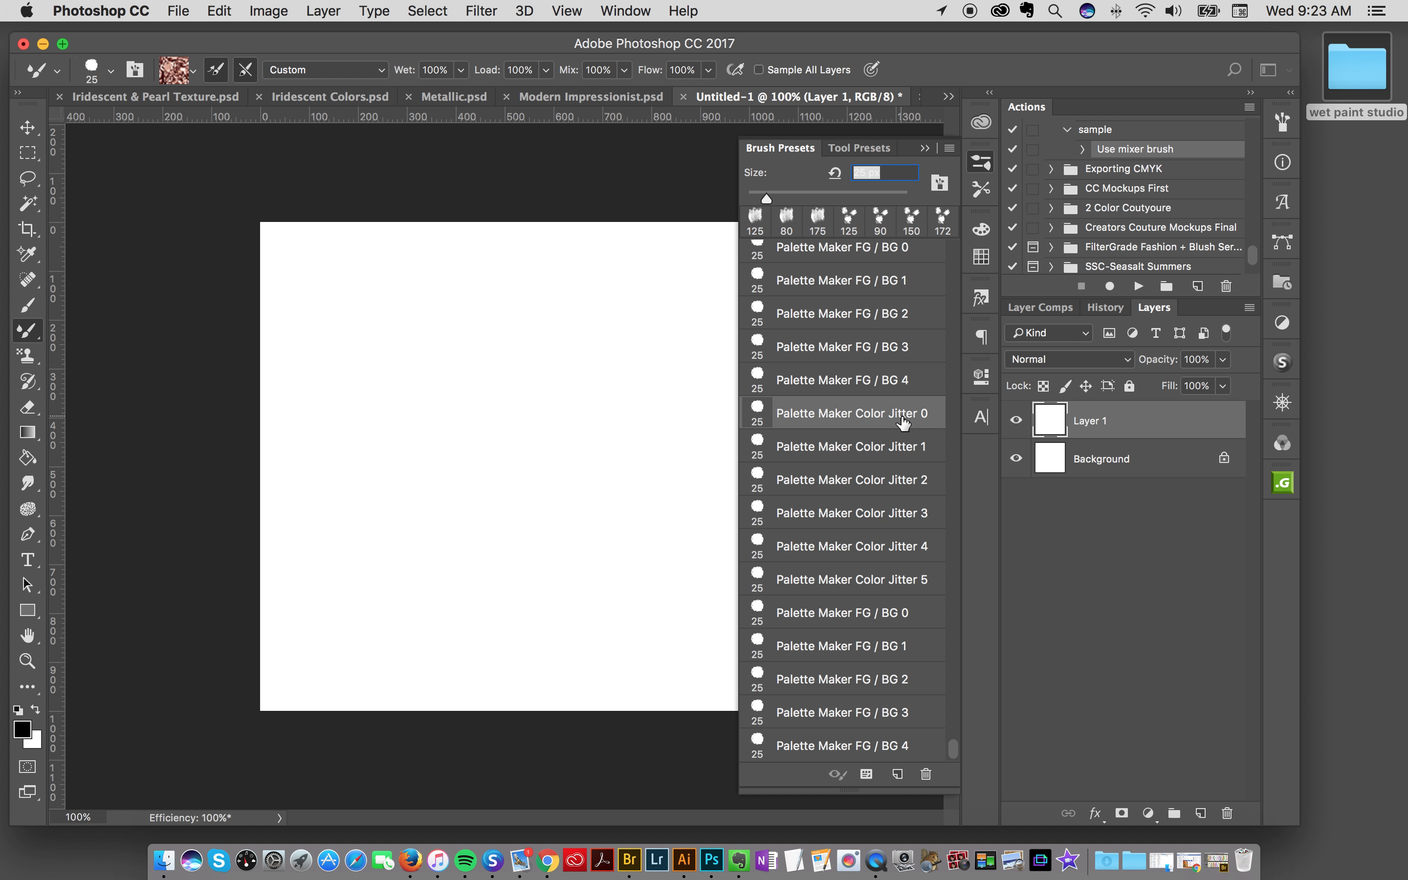
click(838, 449)
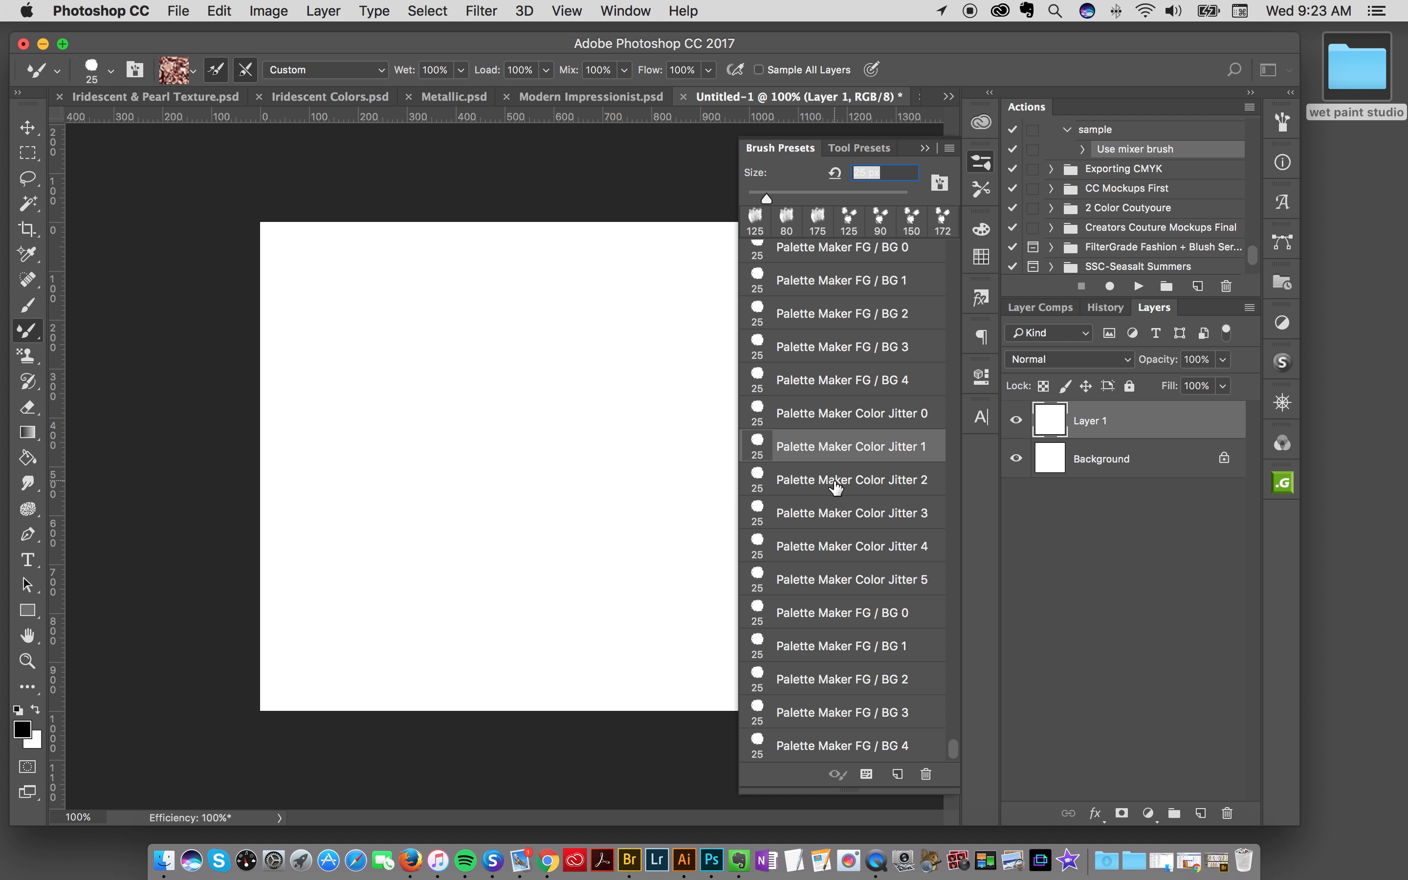
click(837, 486)
click(838, 520)
click(835, 553)
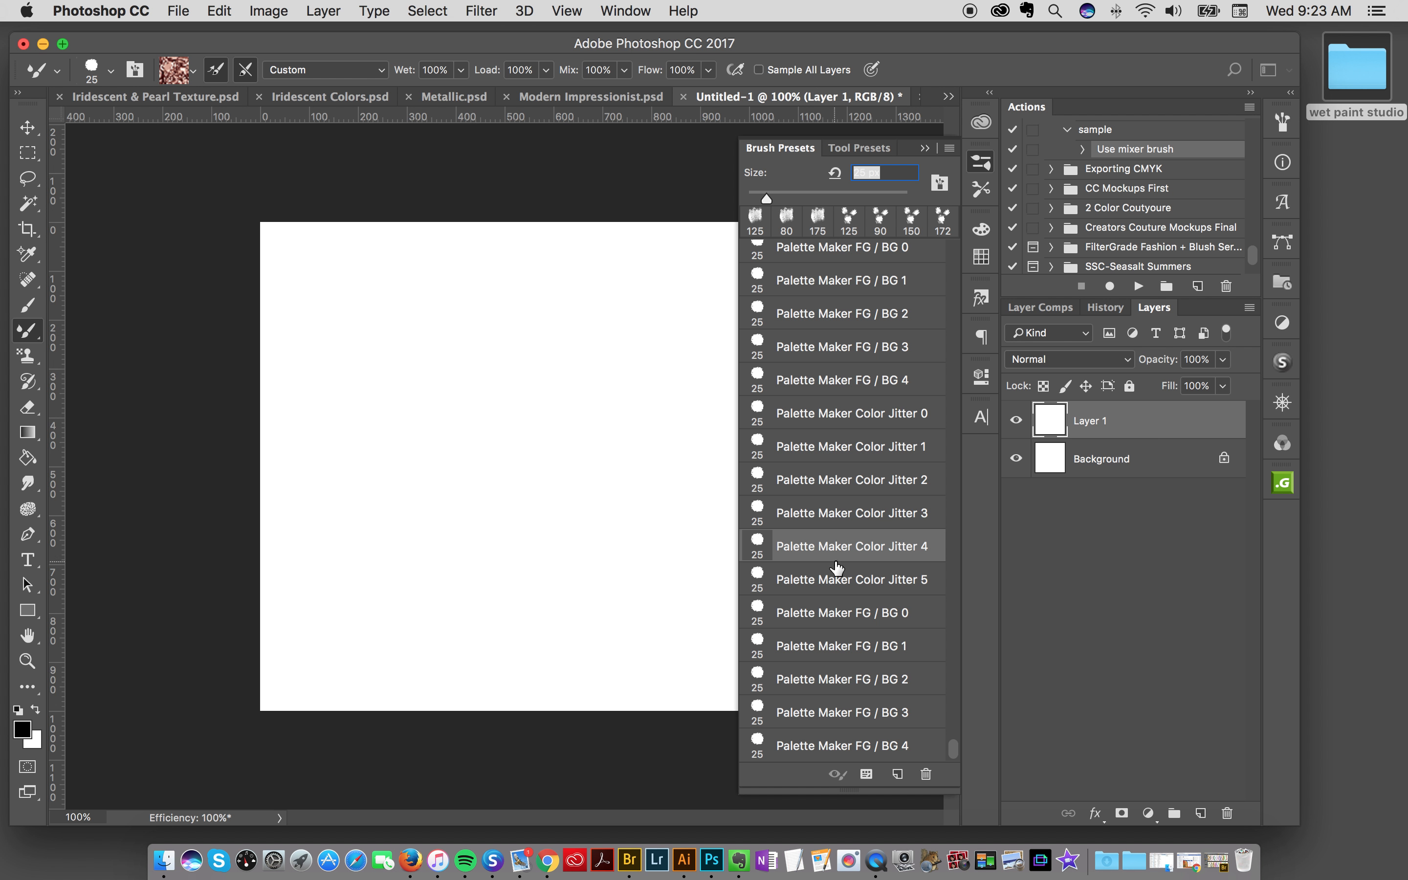
click(838, 581)
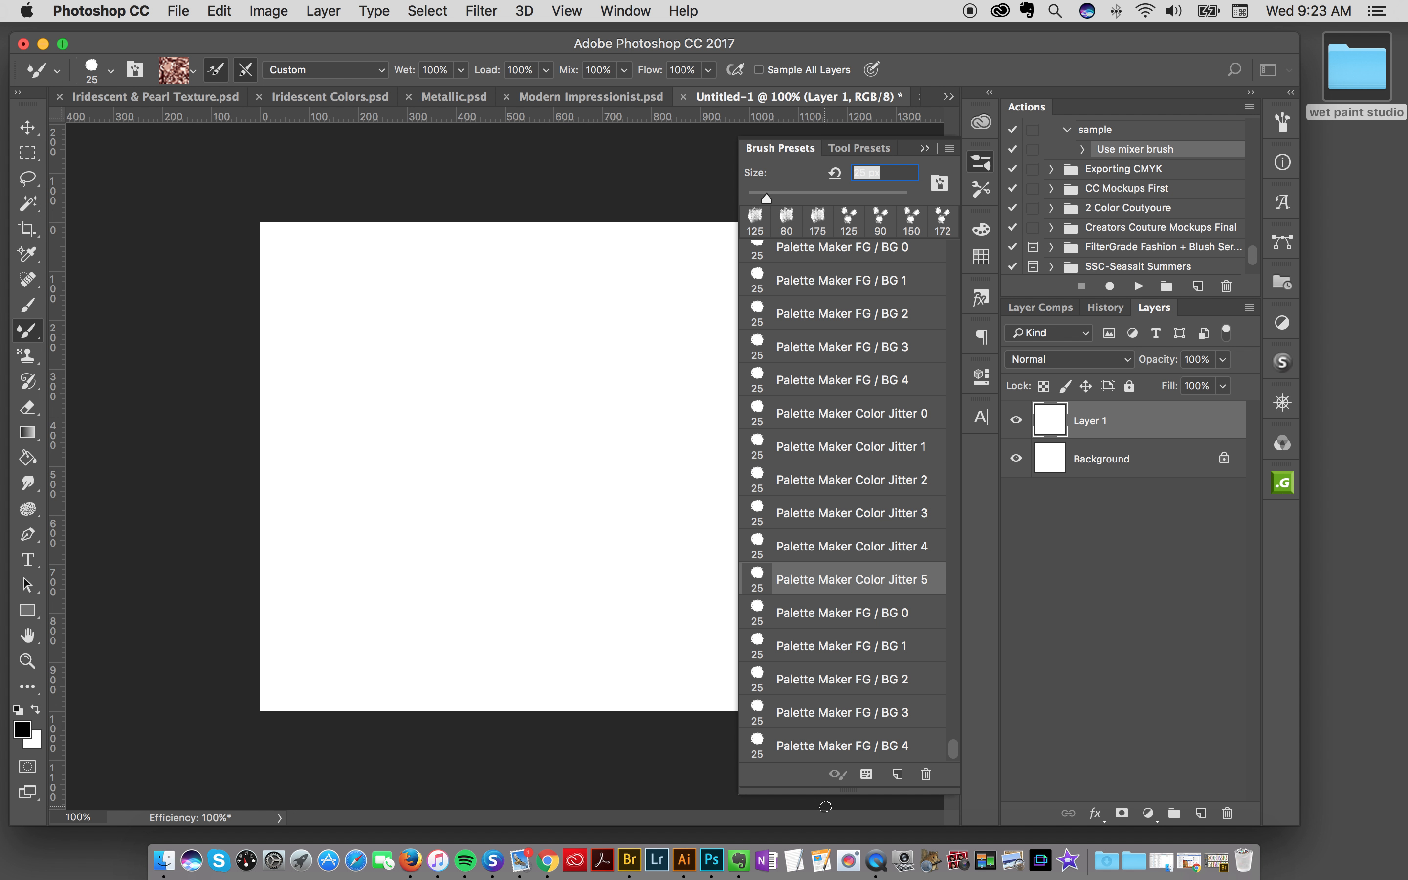
Step: Switch to the Brush tool and set the foreground color to a bright magenta
click(27, 304)
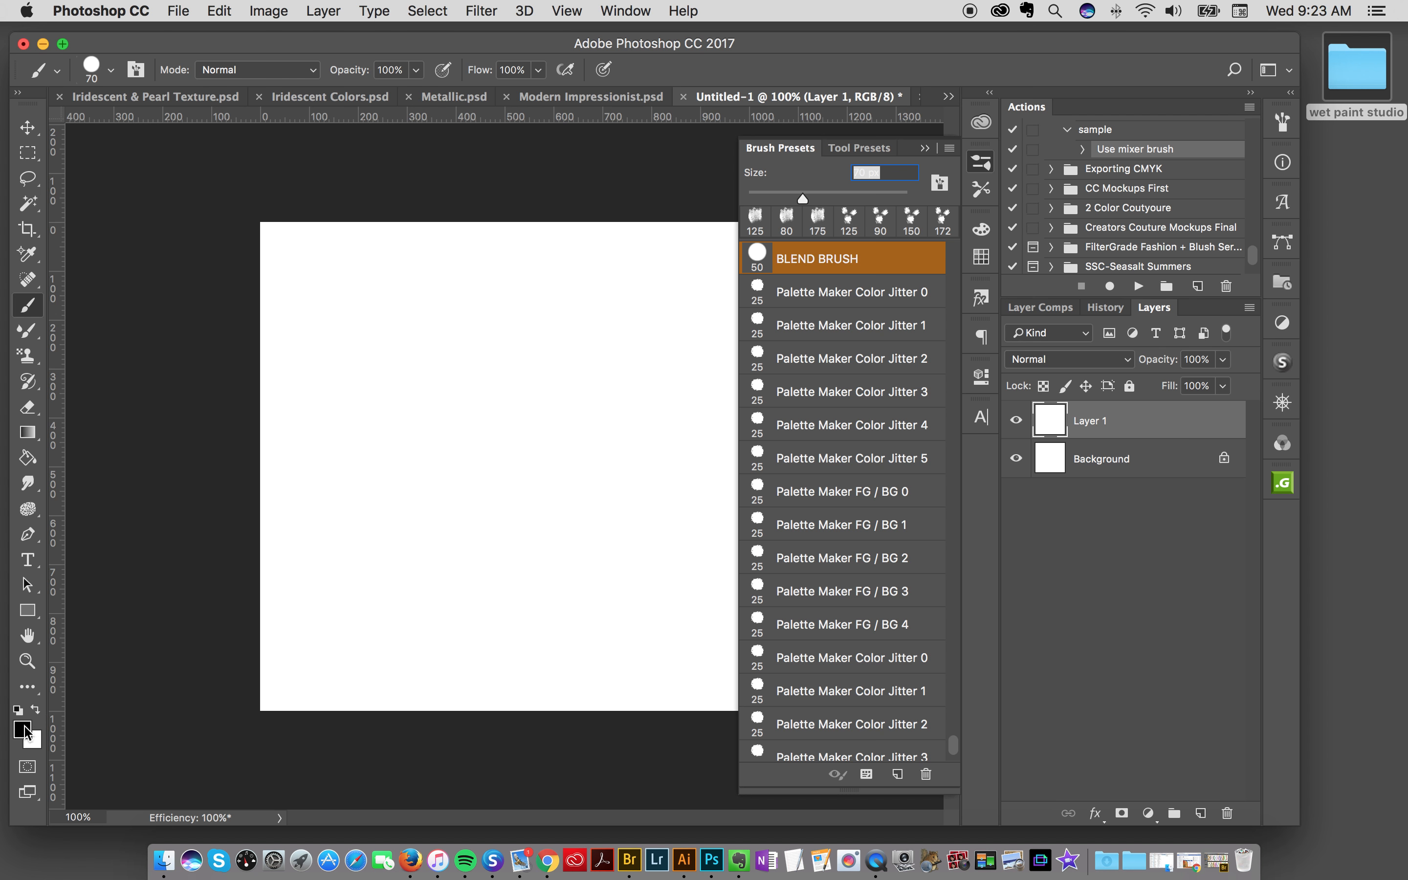
click(23, 729)
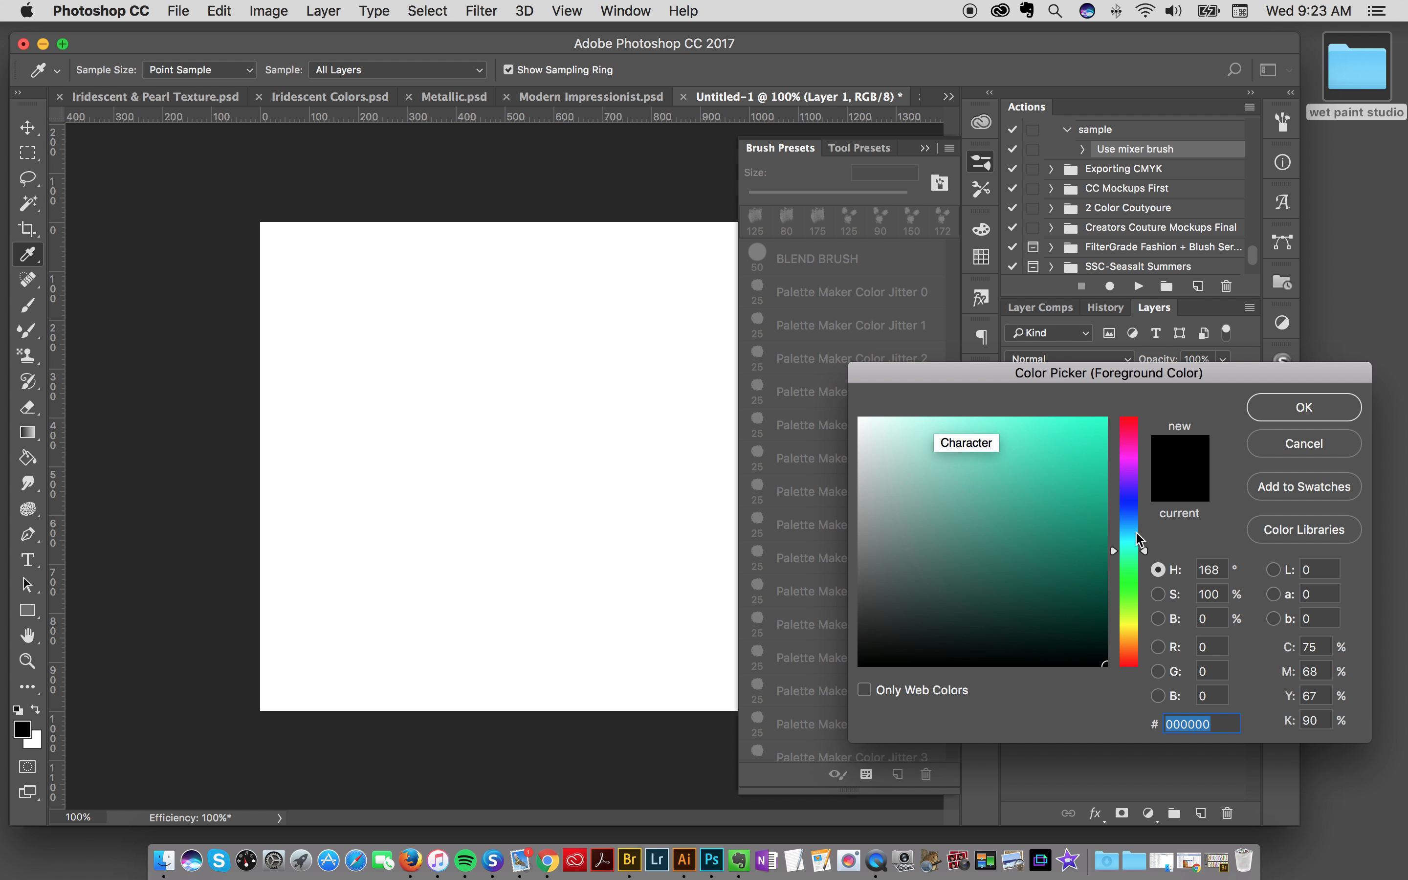
click(1130, 468)
click(1050, 456)
click(1223, 448)
click(1090, 466)
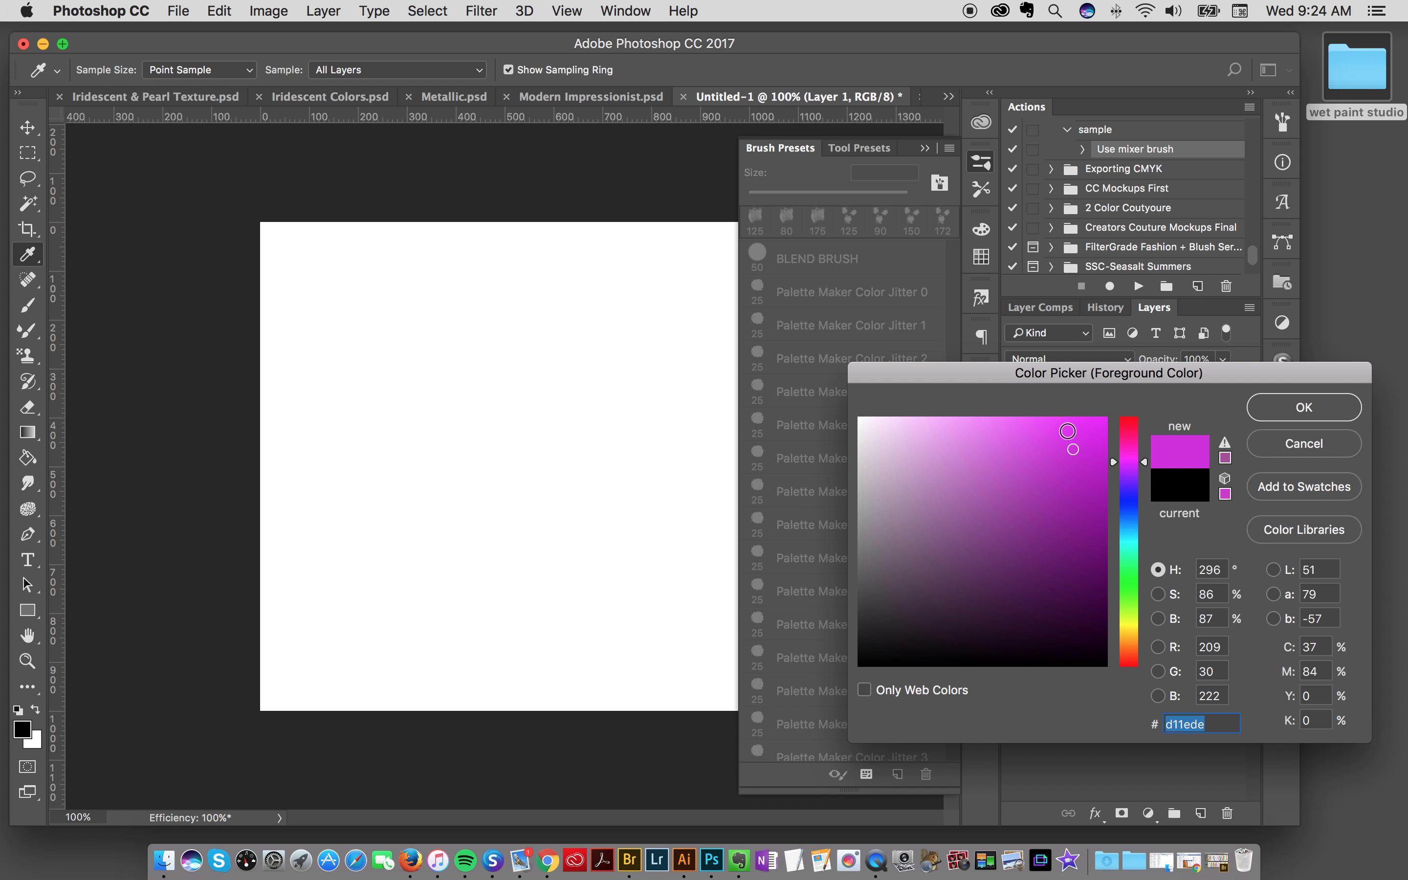
click(1067, 433)
key(Return)
key(b)
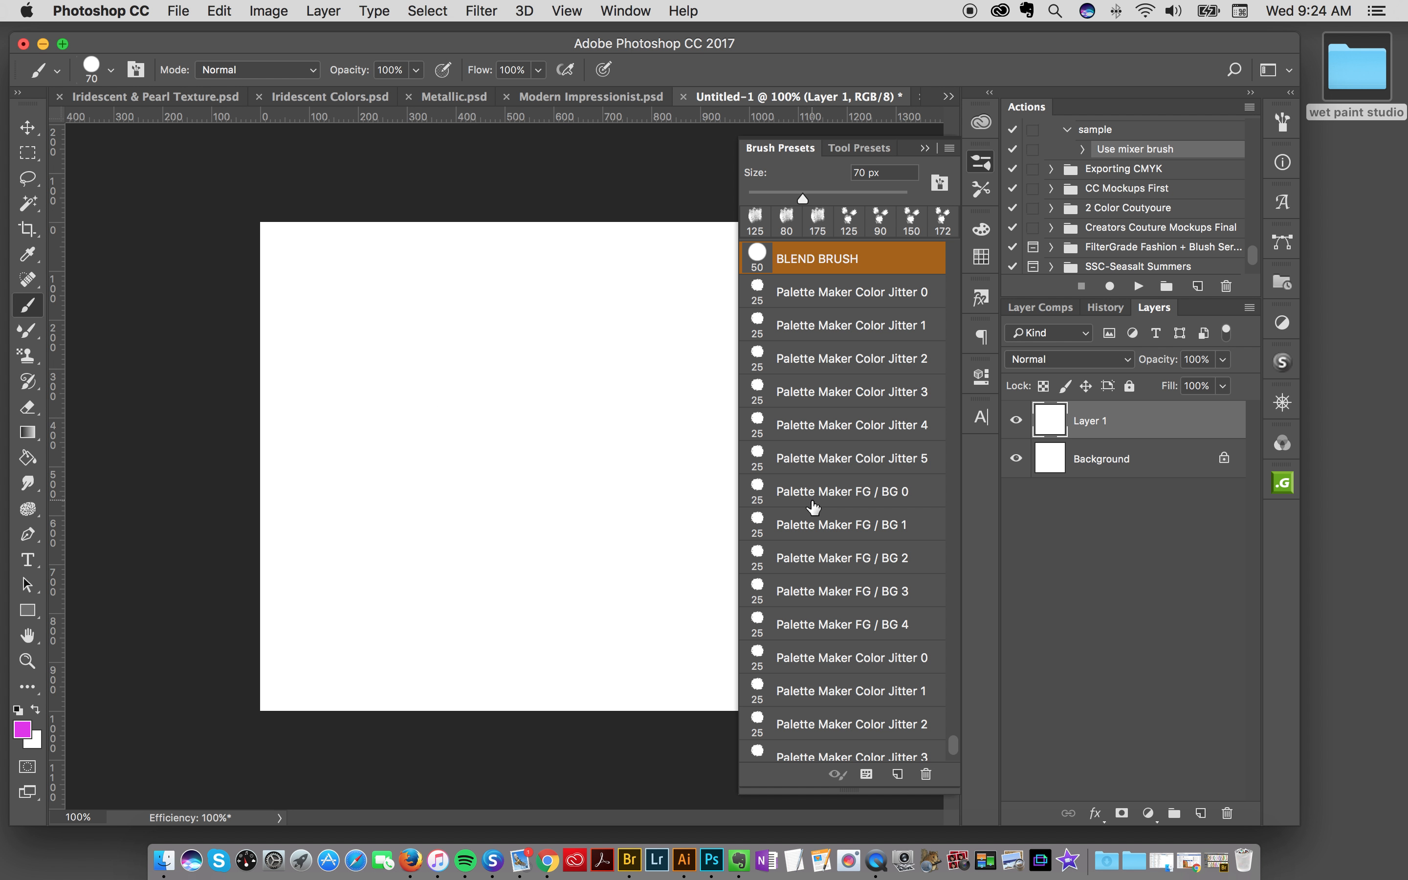
Step: Try a cluster of dabs with the Palette Maker FG / BG 0 brush on Layer 1 and undo it
click(820, 494)
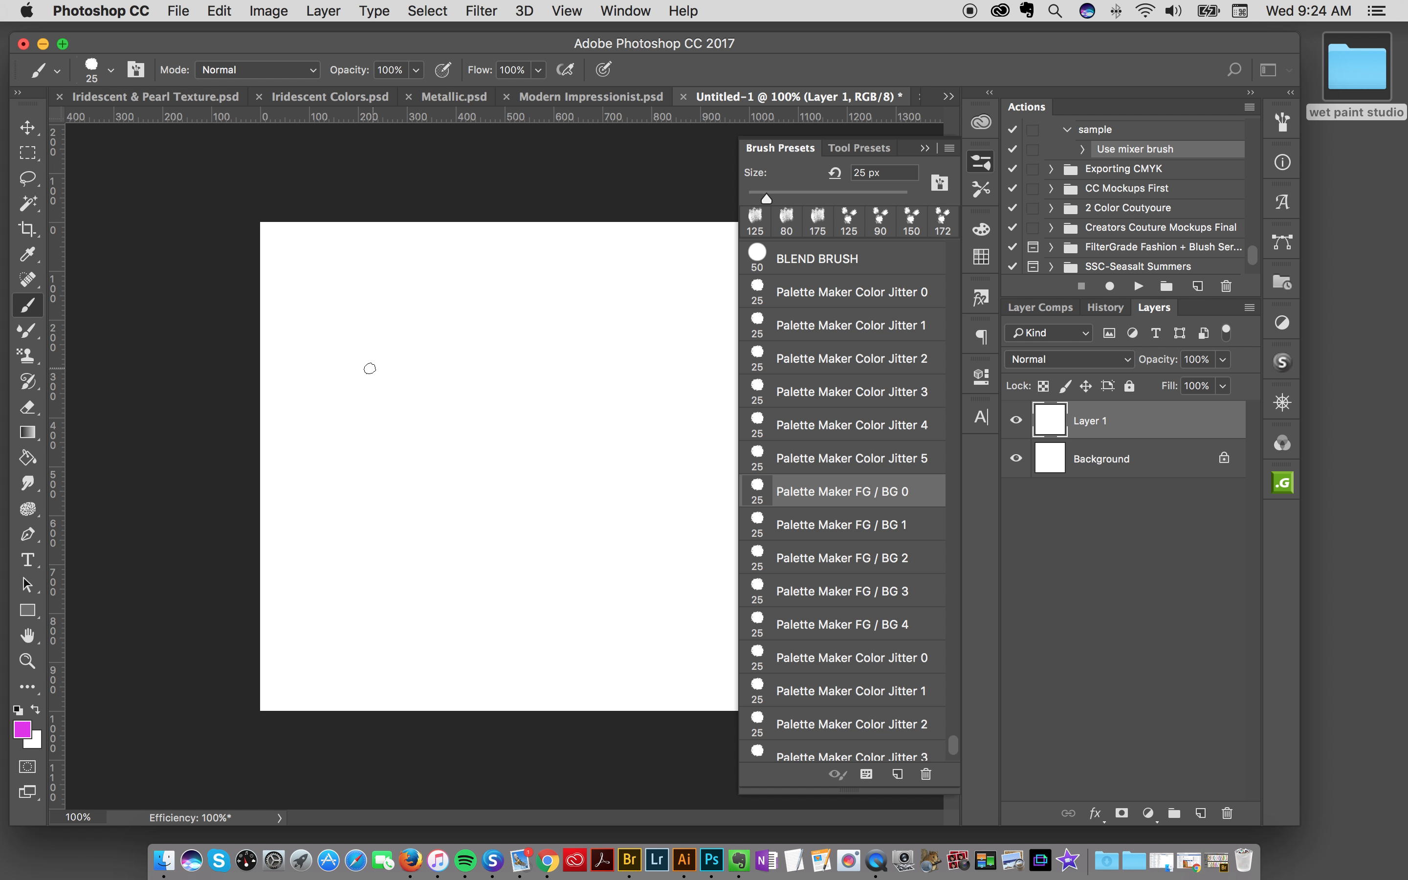
mouse_move(433, 396)
mouse_down()
mouse_move(381, 407)
mouse_move(391, 357)
mouse_move(426, 370)
mouse_move(410, 370)
mouse_move(422, 418)
mouse_up()
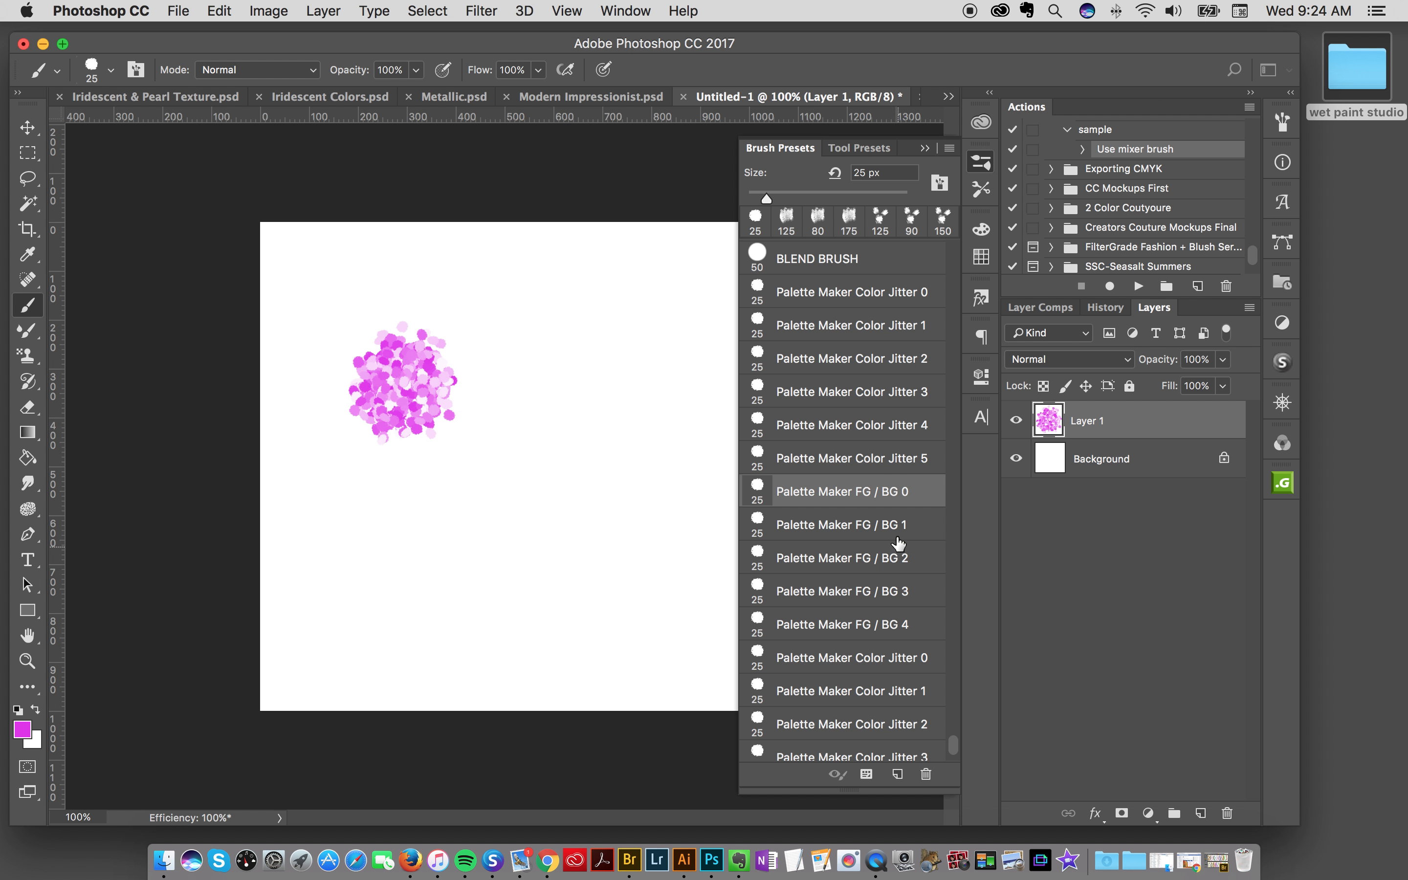
key(super+z)
Step: Paint a solid magenta round blob on Layer 1 with the Palette Maker Color Jitter 0 brush
drag(952, 742, 953, 757)
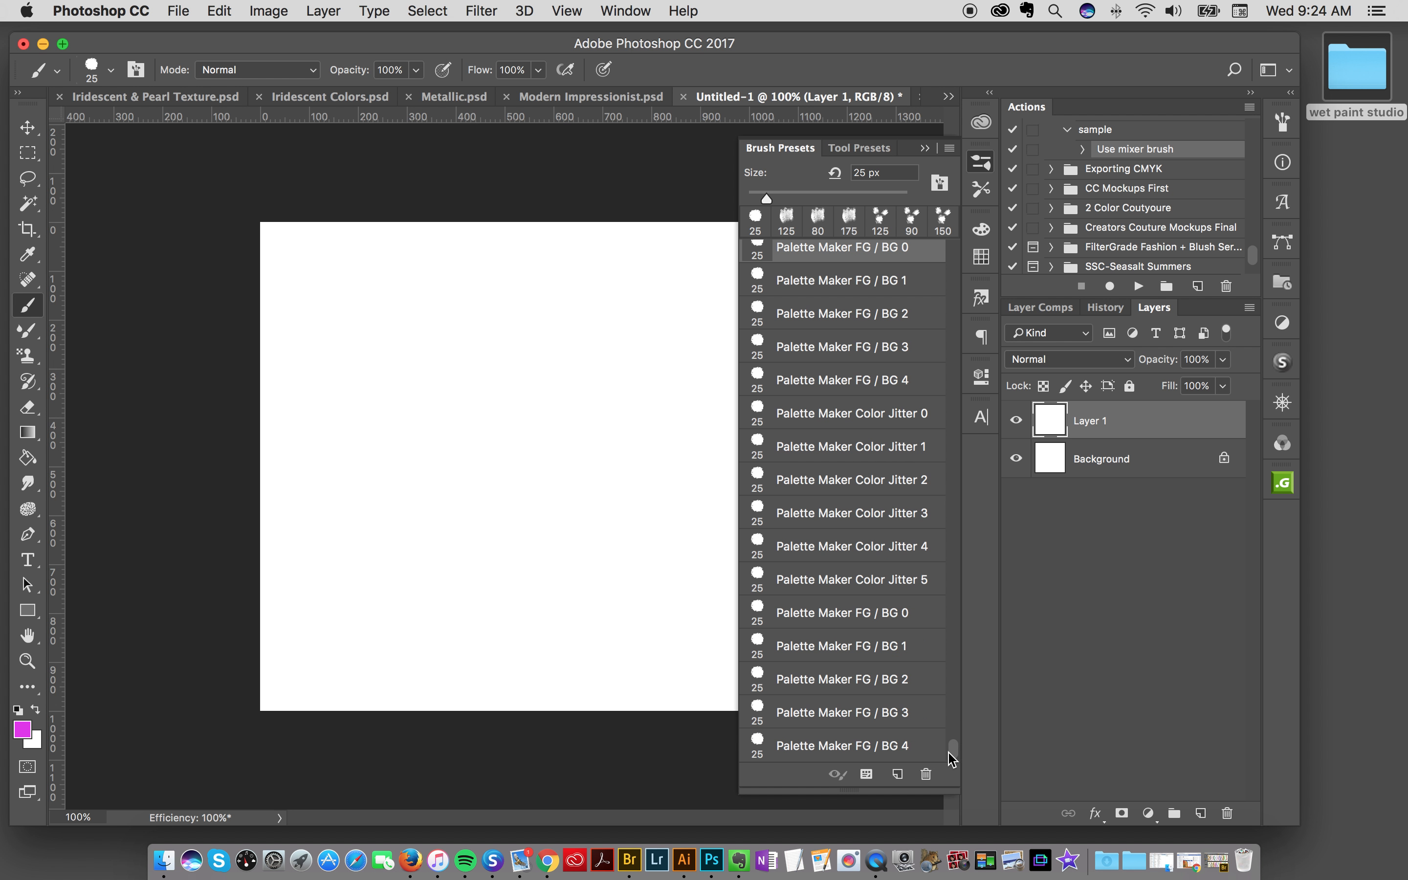
click(826, 416)
mouse_move(399, 365)
mouse_down()
mouse_move(445, 430)
mouse_move(383, 440)
mouse_move(439, 375)
mouse_move(419, 439)
mouse_move(380, 416)
mouse_move(405, 379)
mouse_move(380, 408)
mouse_move(387, 435)
mouse_move(376, 416)
mouse_move(409, 432)
mouse_move(389, 421)
mouse_move(413, 365)
mouse_up()
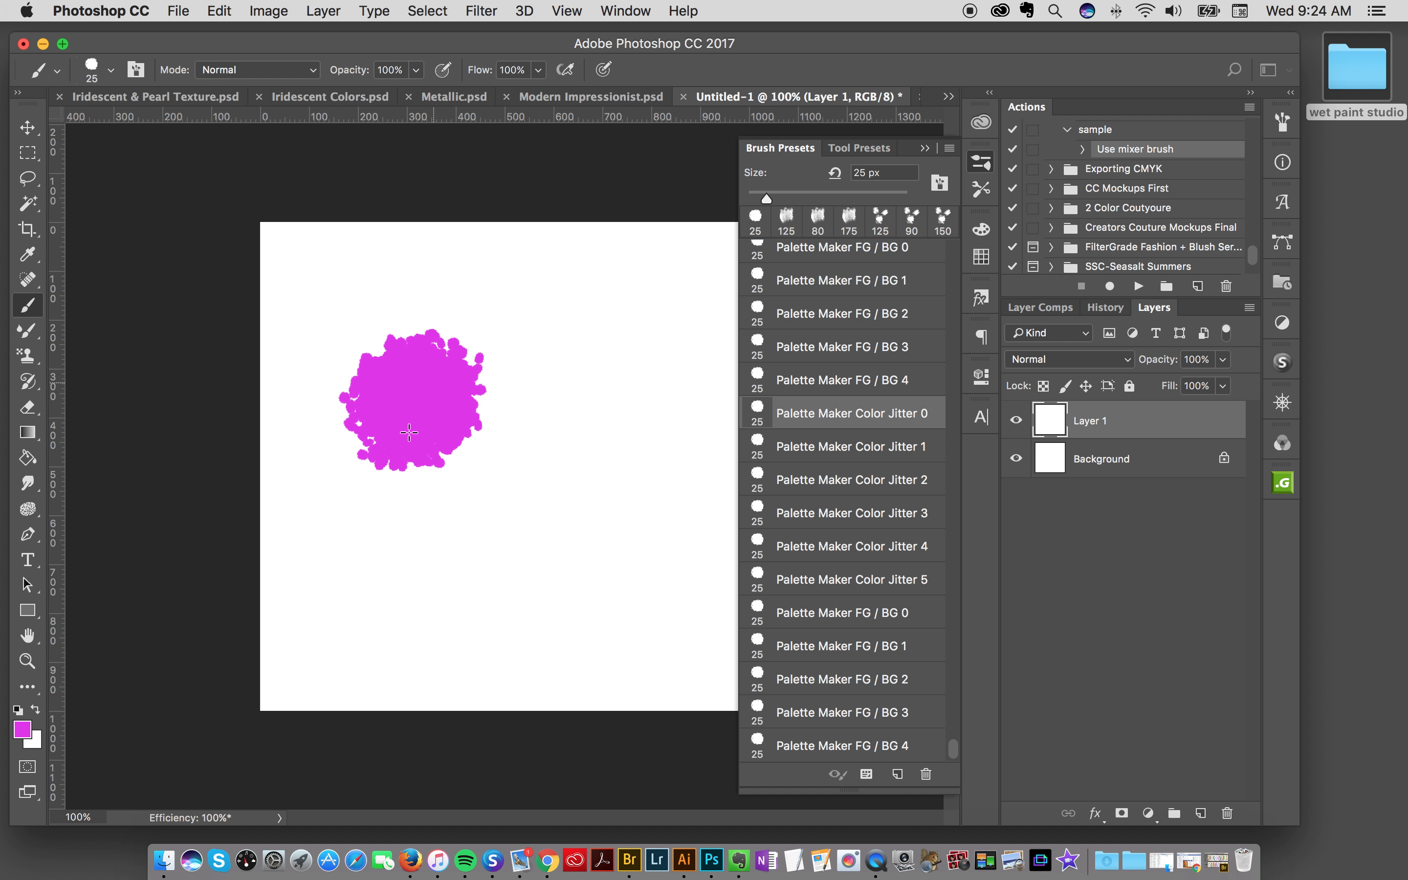
drag(409, 432, 410, 433)
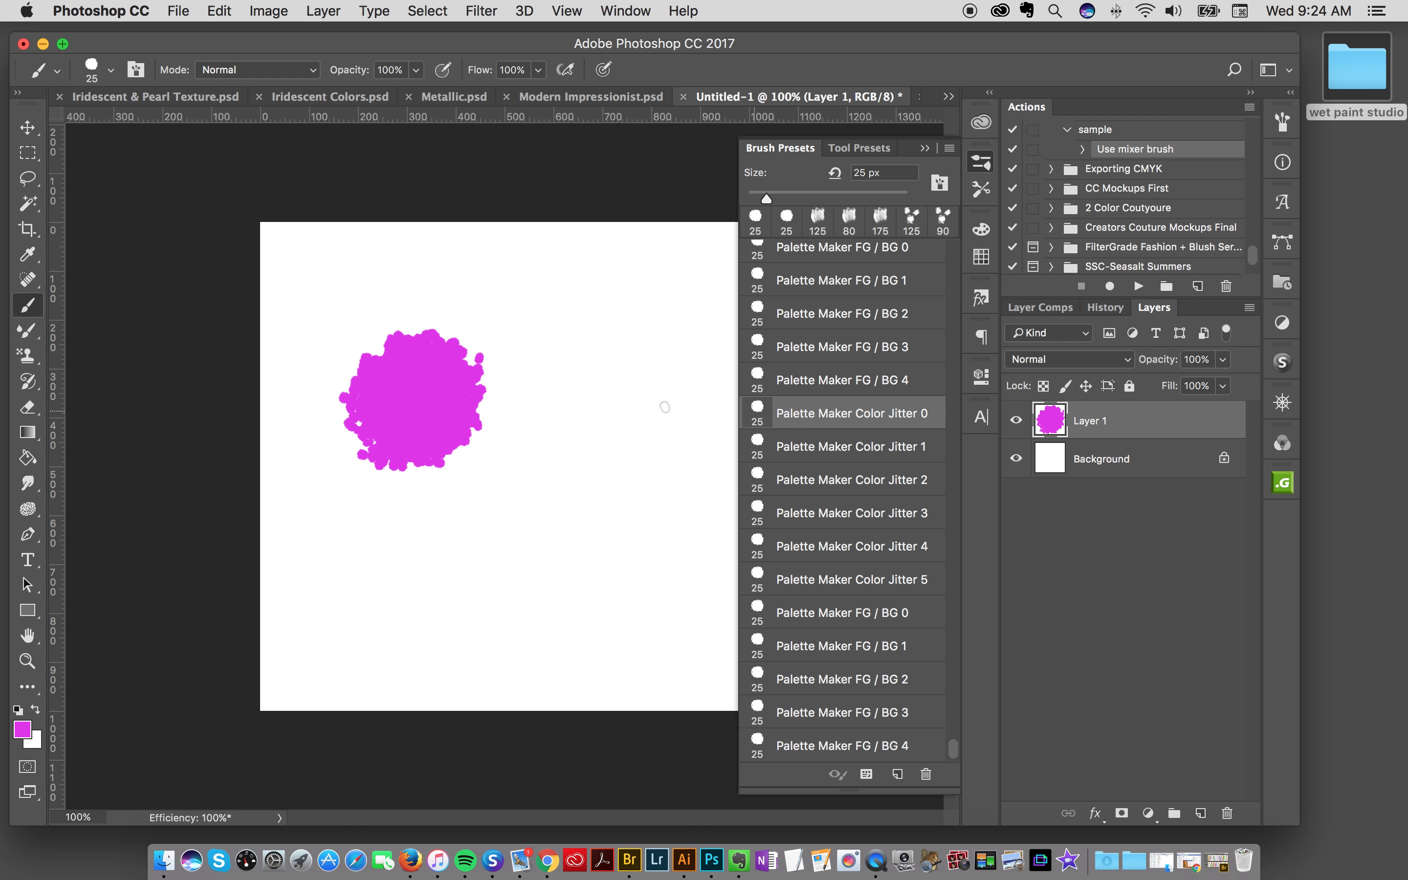
drag(381, 421, 437, 426)
Step: Add Palette Maker Color Jitter 1 dabs over the magenta blob, and try a second blob beside it, undoing only that one
click(839, 447)
mouse_move(432, 369)
mouse_down()
mouse_move(378, 354)
mouse_move(532, 400)
mouse_up()
mouse_move(437, 373)
mouse_down()
mouse_move(373, 391)
mouse_move(461, 422)
mouse_move(381, 402)
mouse_move(439, 387)
mouse_up()
mouse_move(655, 363)
mouse_down()
mouse_move(590, 383)
mouse_move(670, 383)
mouse_move(612, 410)
mouse_move(629, 353)
mouse_move(652, 390)
mouse_move(662, 381)
mouse_move(606, 426)
mouse_move(639, 369)
mouse_up()
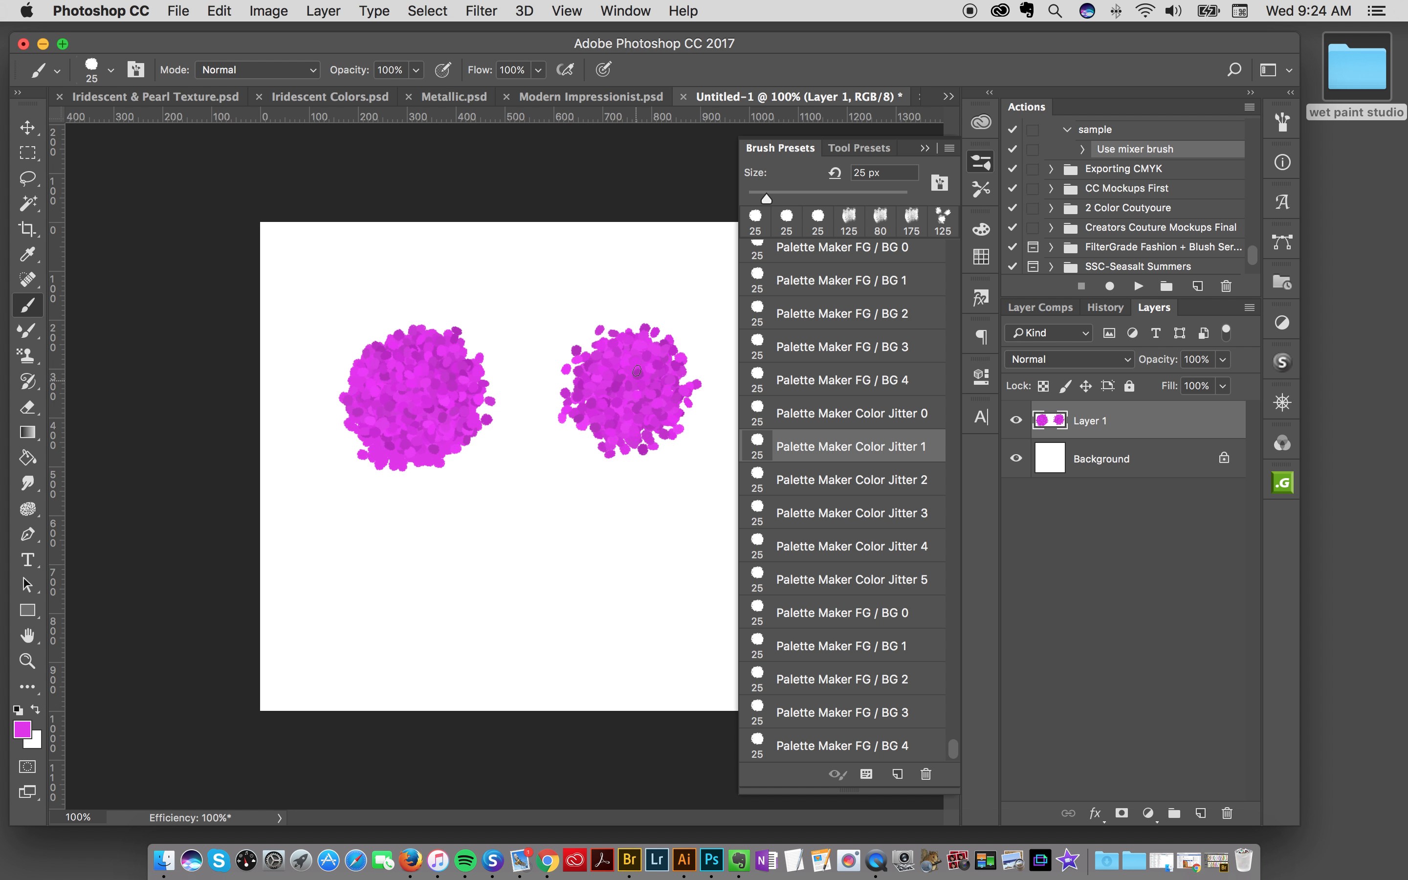
key(super+z)
Step: Cover the blob with further dabs using the Palette Maker Color Jitter 2 brush
mouse_move(437, 367)
mouse_down()
mouse_move(375, 389)
mouse_move(469, 399)
mouse_move(387, 401)
mouse_move(473, 411)
mouse_move(410, 349)
mouse_move(435, 421)
mouse_move(383, 373)
mouse_move(419, 436)
mouse_up()
mouse_move(465, 367)
mouse_down()
mouse_move(406, 345)
mouse_move(393, 449)
mouse_move(473, 396)
mouse_move(379, 370)
mouse_move(442, 427)
mouse_move(429, 389)
mouse_move(439, 400)
mouse_move(405, 454)
mouse_move(409, 368)
mouse_move(435, 361)
mouse_move(444, 431)
mouse_move(371, 406)
mouse_move(449, 435)
mouse_move(439, 356)
mouse_move(387, 416)
mouse_move(458, 398)
mouse_move(382, 392)
mouse_move(464, 418)
mouse_move(397, 364)
mouse_move(459, 420)
mouse_move(385, 409)
mouse_move(466, 412)
mouse_move(374, 396)
mouse_move(413, 372)
mouse_move(445, 401)
mouse_up()
click(871, 483)
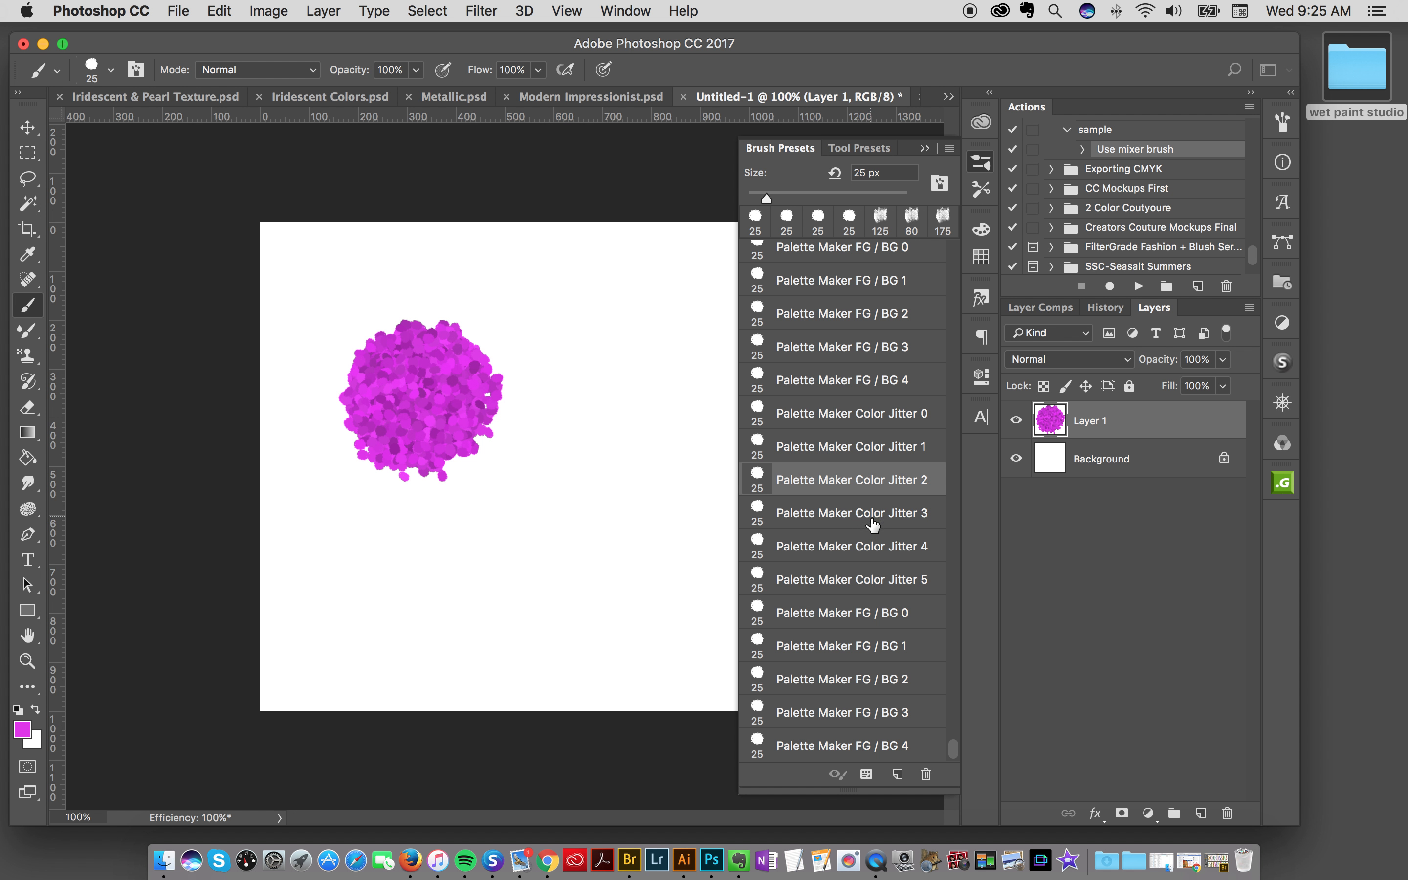
Step: Try comparison blobs beside the main one with Palette Maker Color Jitter 1 and Color Jitter 2, undoing each
click(836, 447)
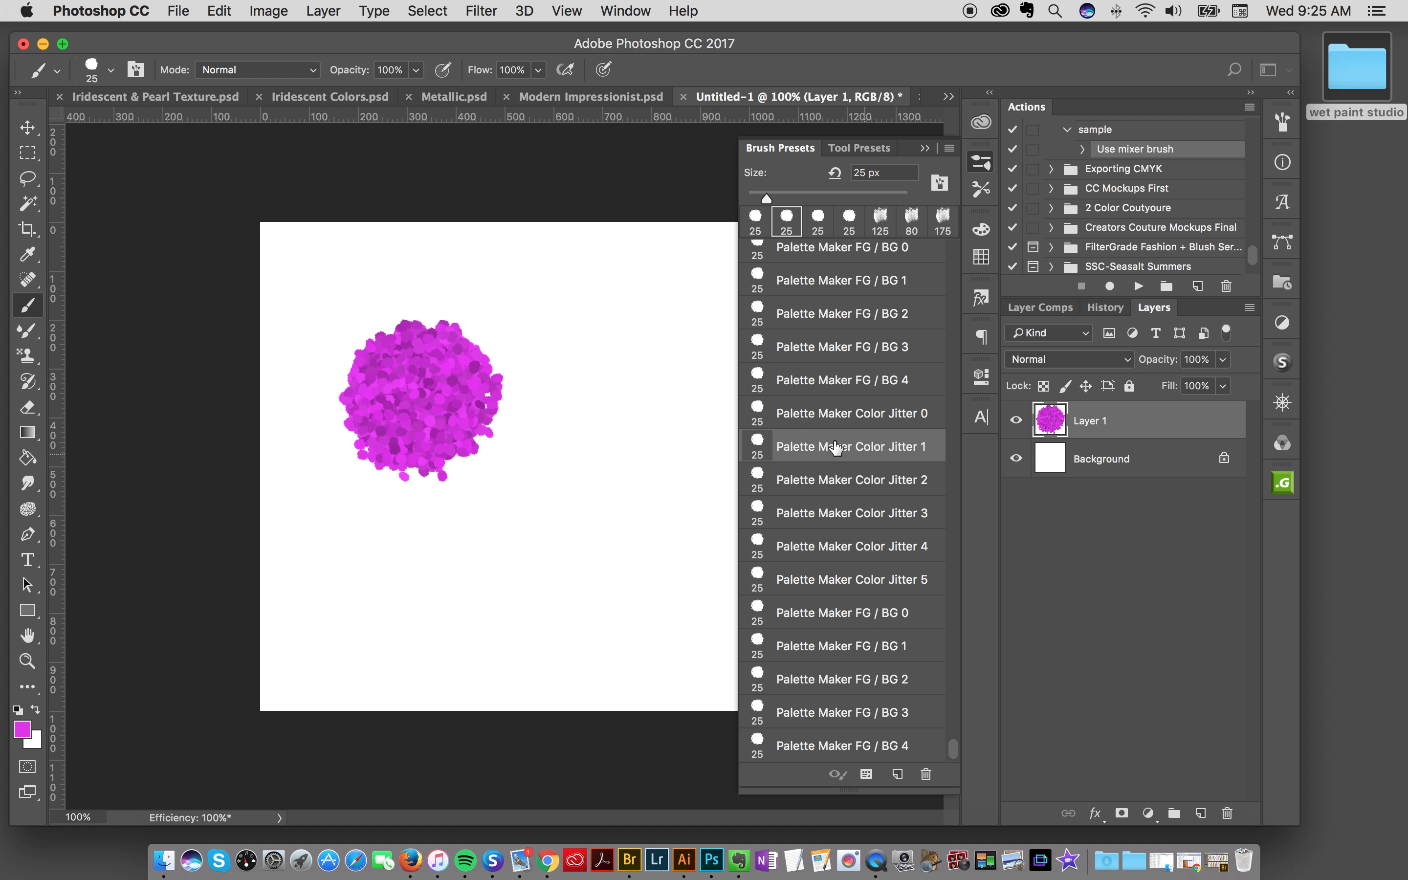
mouse_move(683, 338)
mouse_down()
mouse_move(687, 384)
mouse_move(617, 343)
mouse_move(658, 401)
mouse_move(637, 374)
mouse_move(660, 372)
mouse_move(649, 407)
mouse_up()
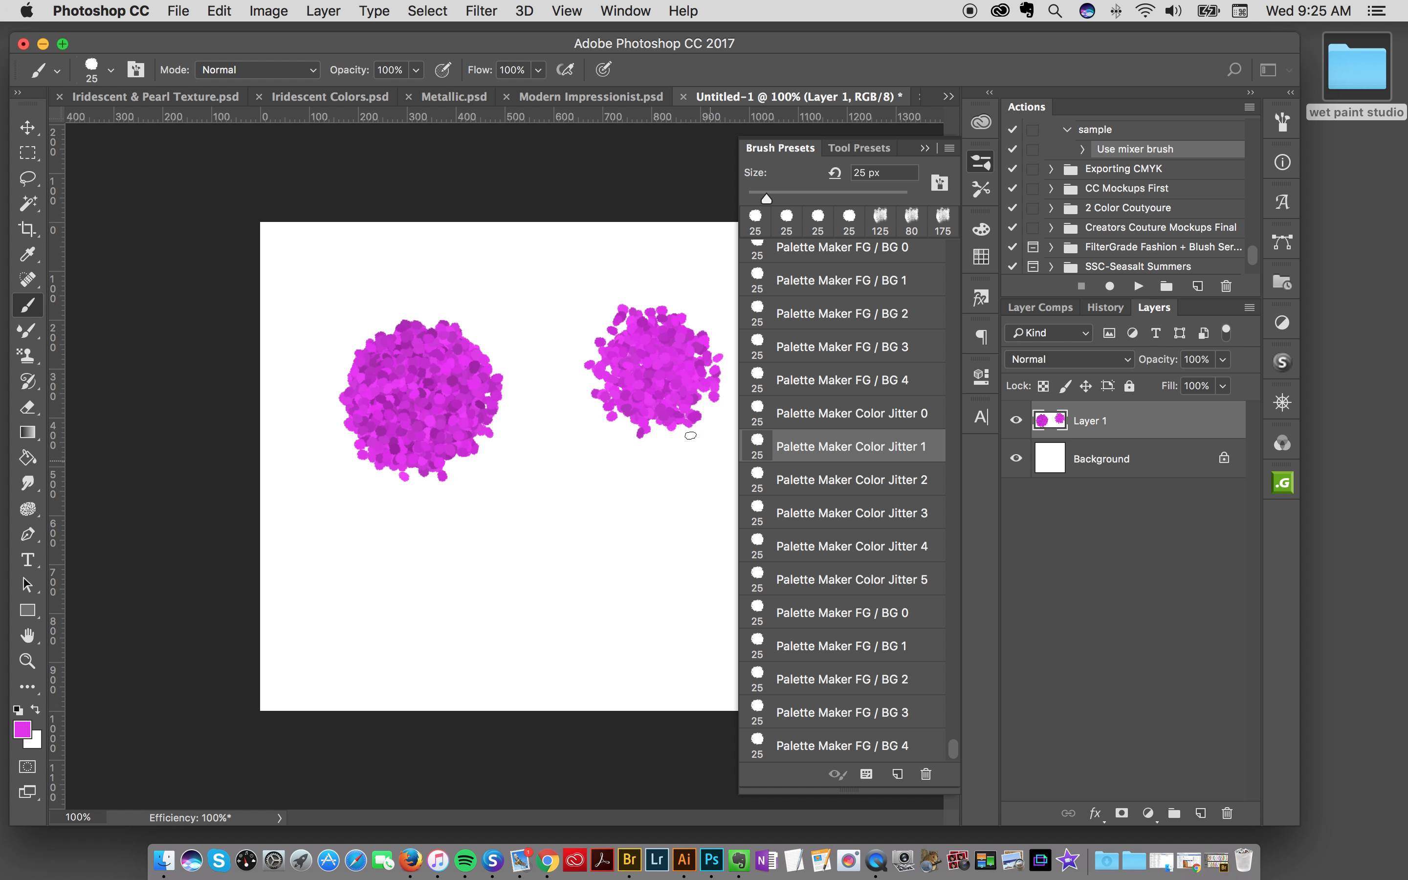
key(super+z)
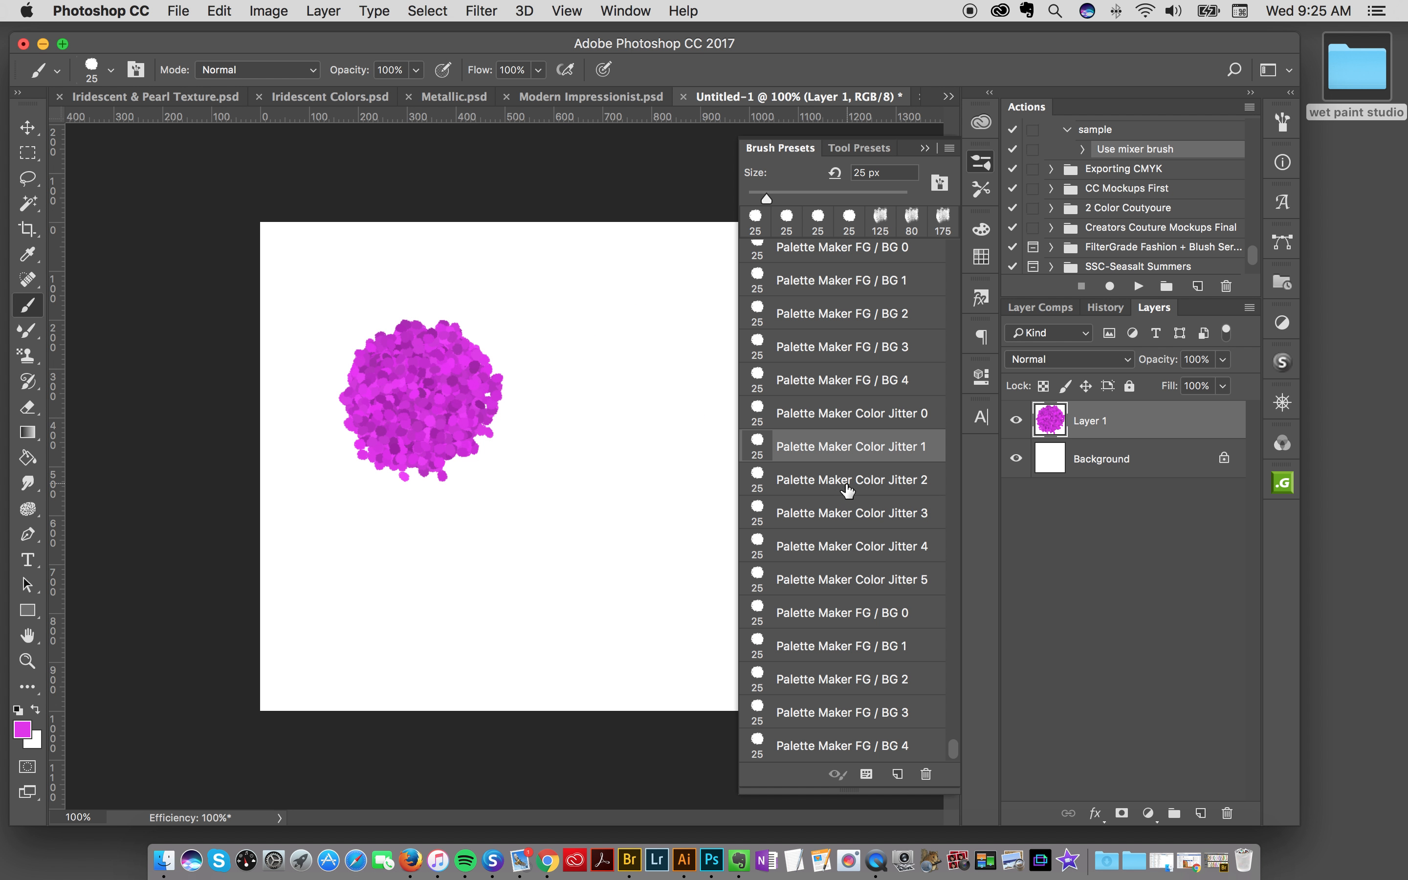
click(850, 492)
mouse_move(587, 366)
mouse_down()
mouse_move(645, 374)
mouse_move(625, 362)
mouse_move(667, 409)
mouse_up()
key(super+z)
Step: Layer purple and pink dabs over the blob with the Palette Maker Color Jitter 3 brush
click(890, 522)
mouse_move(460, 366)
mouse_down()
mouse_move(437, 440)
mouse_move(461, 366)
mouse_move(414, 444)
mouse_move(457, 356)
mouse_move(372, 410)
mouse_move(458, 440)
mouse_move(418, 341)
mouse_move(378, 436)
mouse_move(459, 367)
mouse_move(362, 383)
mouse_move(442, 446)
mouse_move(413, 350)
mouse_move(398, 454)
mouse_move(465, 379)
mouse_move(377, 396)
mouse_move(466, 399)
mouse_move(385, 403)
mouse_move(457, 388)
mouse_move(400, 429)
mouse_move(431, 431)
mouse_up()
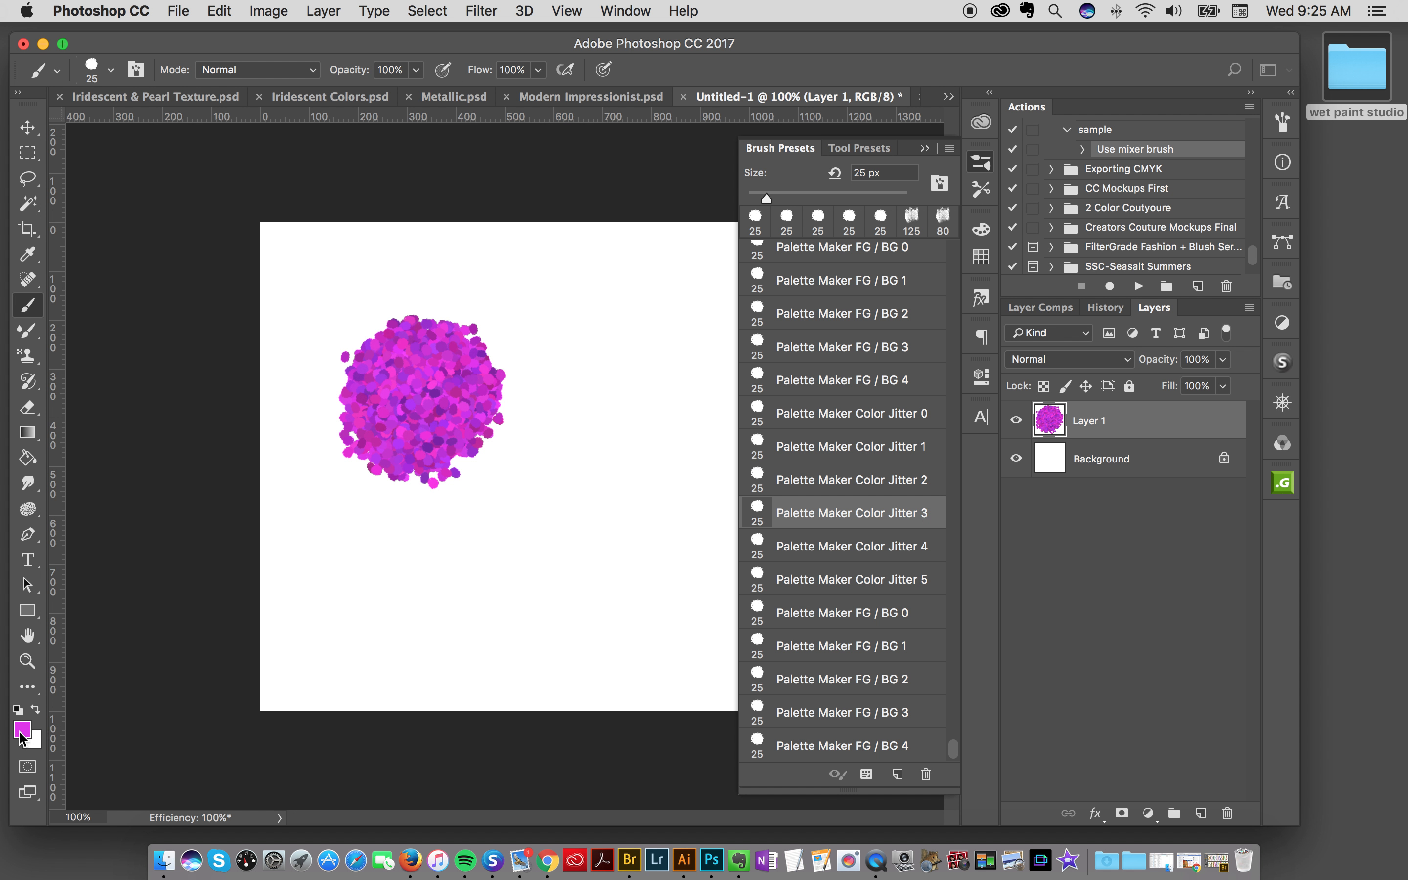
mouse_move(433, 375)
mouse_down()
mouse_move(379, 381)
mouse_move(402, 437)
mouse_move(442, 367)
mouse_move(430, 435)
mouse_up()
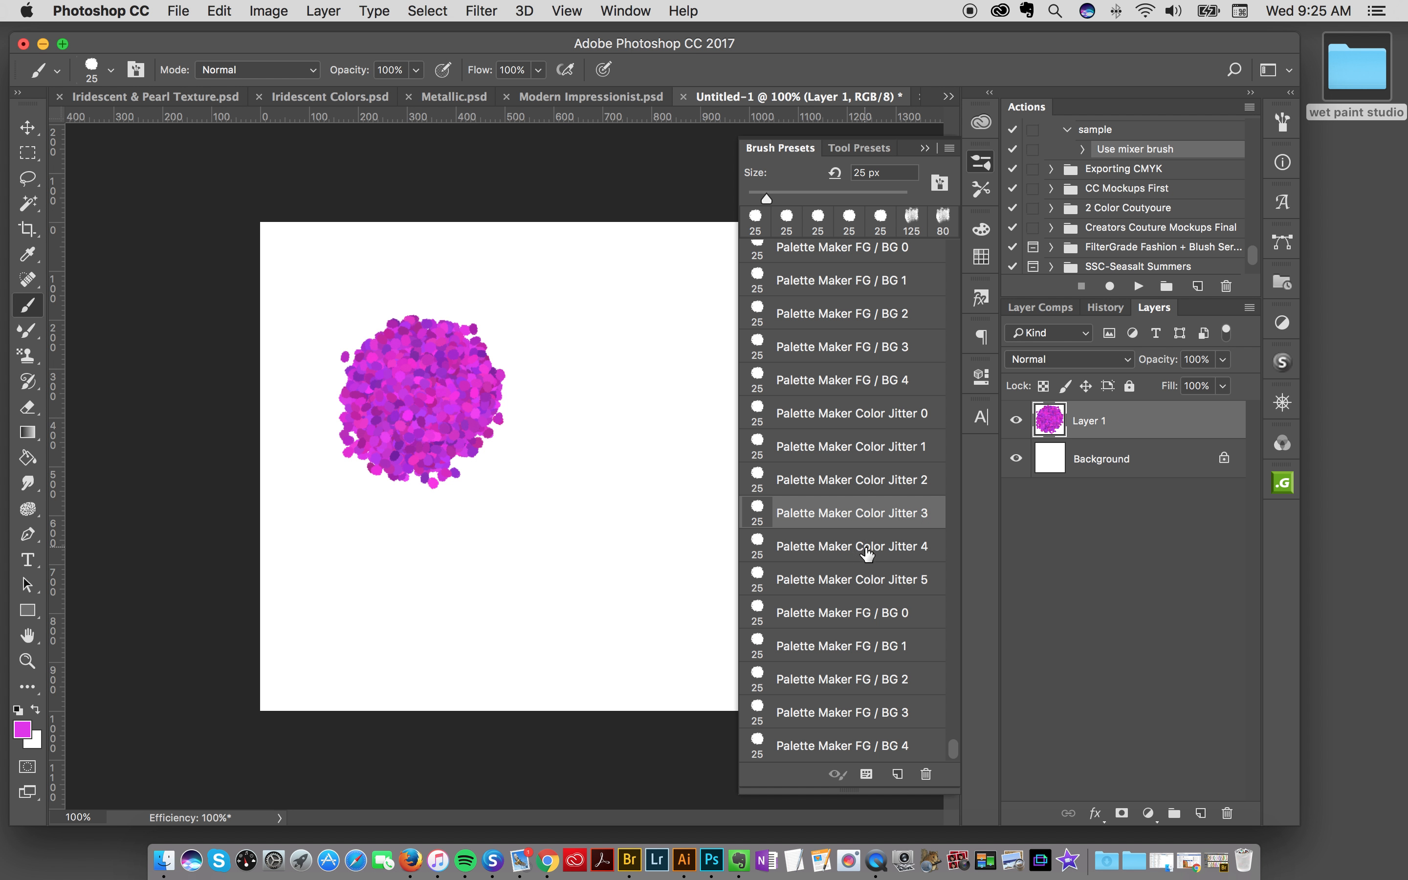
Step: Add more varied colors over the blob with Palette Maker Color Jitter 4 and Color Jitter 5
click(867, 553)
mouse_move(447, 369)
mouse_down()
mouse_move(367, 375)
mouse_move(451, 420)
mouse_move(387, 434)
mouse_move(379, 410)
mouse_move(401, 364)
mouse_move(460, 346)
mouse_move(419, 361)
mouse_move(483, 407)
mouse_up()
click(876, 579)
mouse_move(398, 376)
mouse_down()
mouse_move(452, 369)
mouse_move(384, 371)
mouse_move(401, 448)
mouse_move(483, 422)
mouse_move(418, 360)
mouse_move(381, 433)
mouse_move(463, 391)
mouse_move(370, 378)
mouse_move(454, 432)
mouse_move(425, 356)
mouse_move(437, 432)
mouse_move(448, 350)
mouse_move(377, 436)
mouse_move(458, 408)
mouse_up()
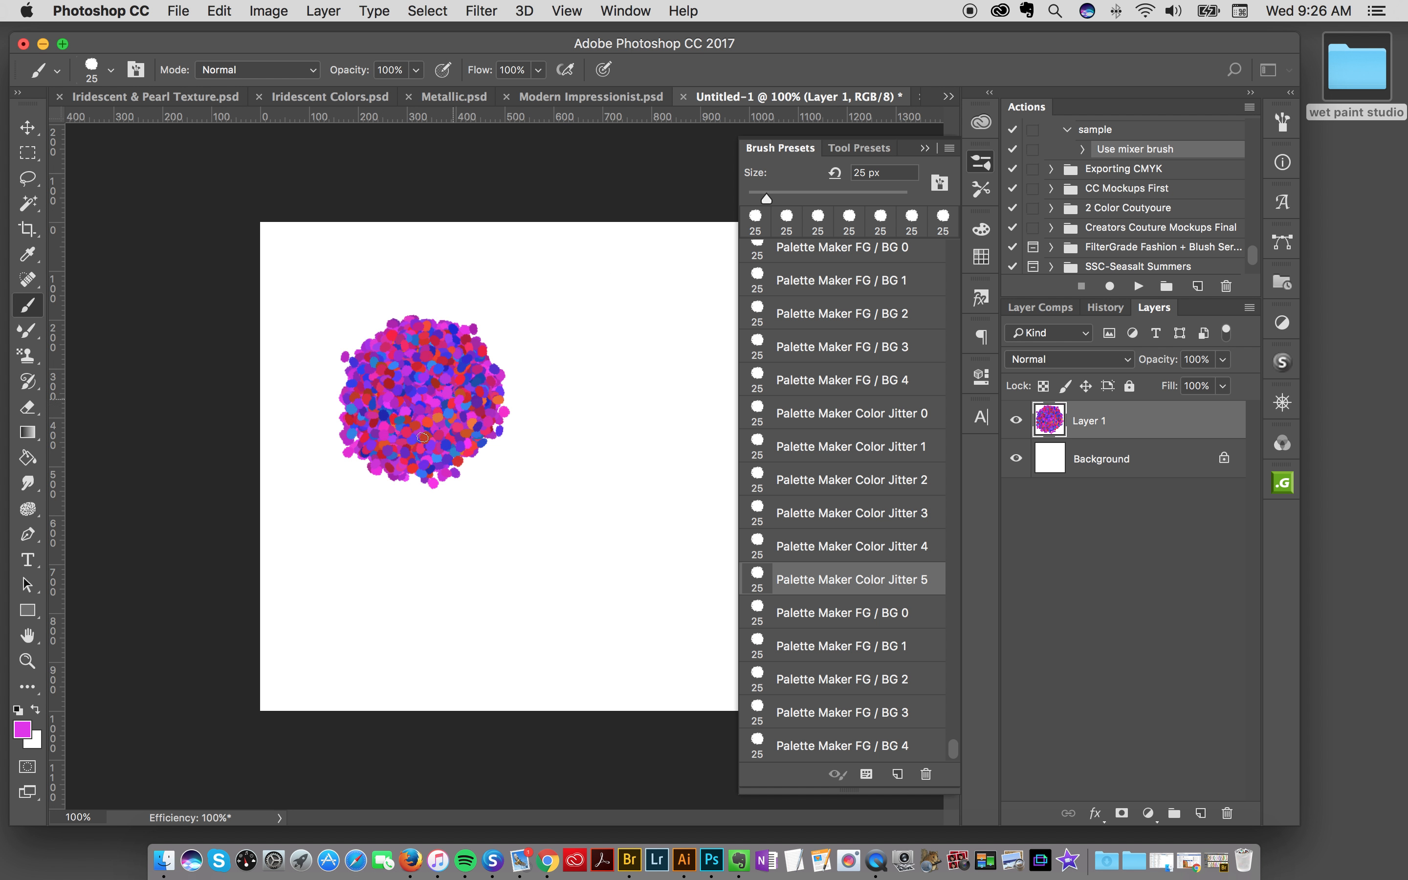
Step: Choose the 23 wet paint studio mixer brush preset and sample the multicolored blob into the brush
click(859, 147)
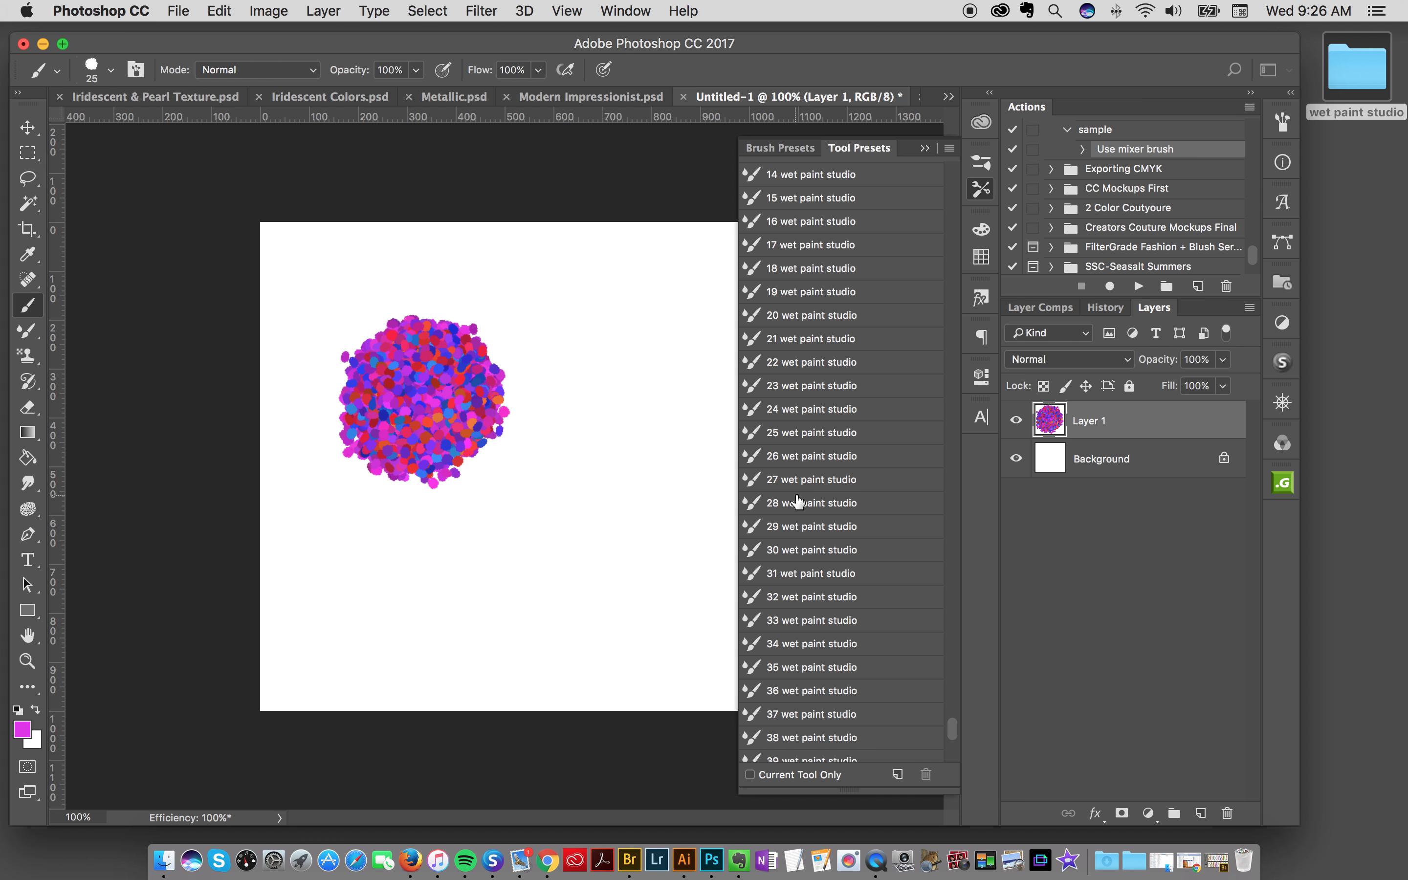
click(795, 392)
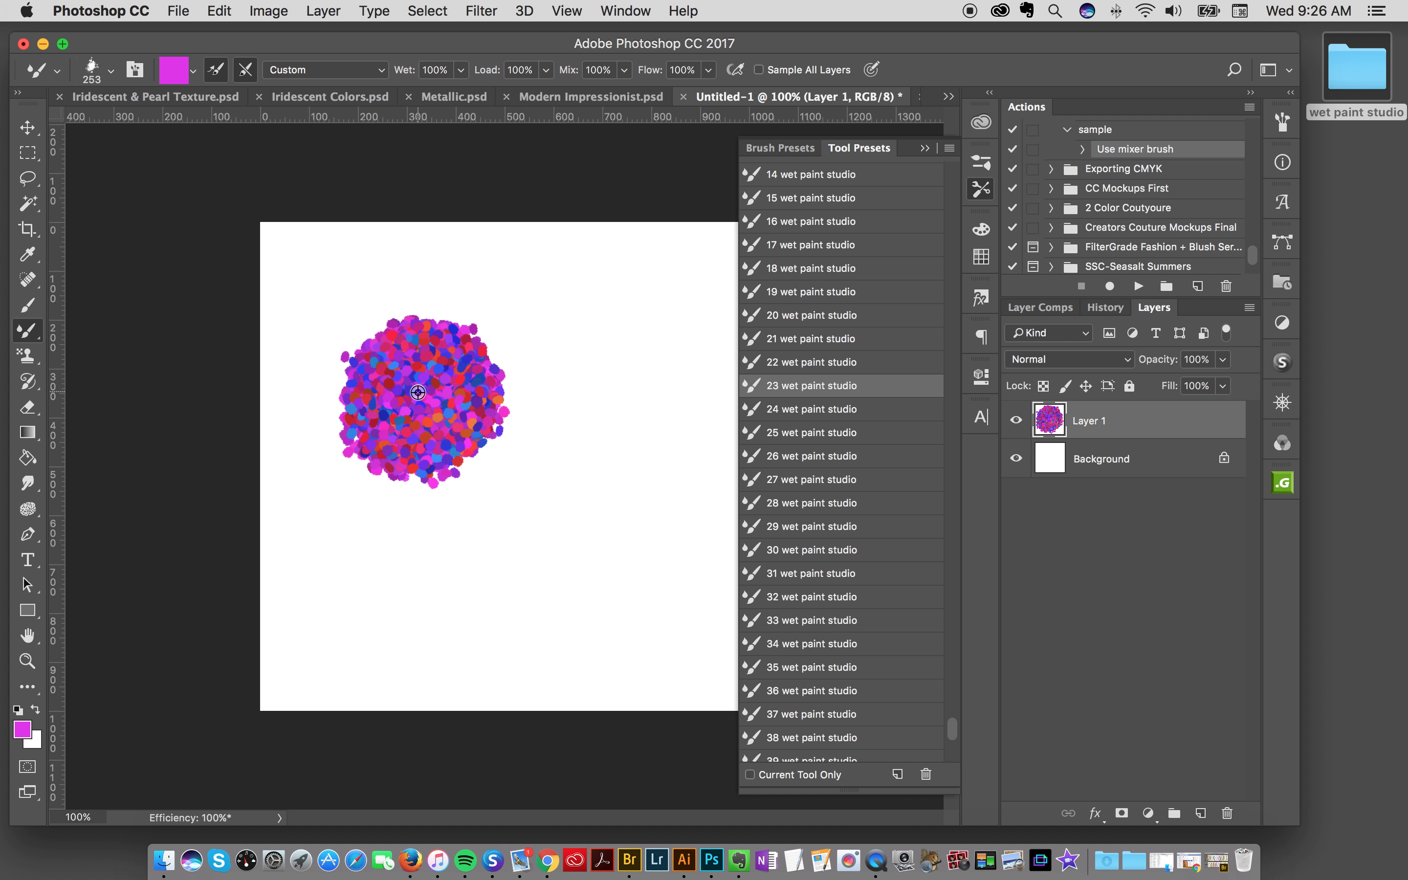
alt+click(407, 454)
click(976, 188)
Step: Paint a long S-shaped stroke beside the blob on Layer 1, undo it and paint it again
mouse_move(653, 255)
mouse_down()
mouse_move(600, 325)
mouse_move(634, 404)
mouse_move(649, 516)
mouse_move(481, 623)
mouse_up()
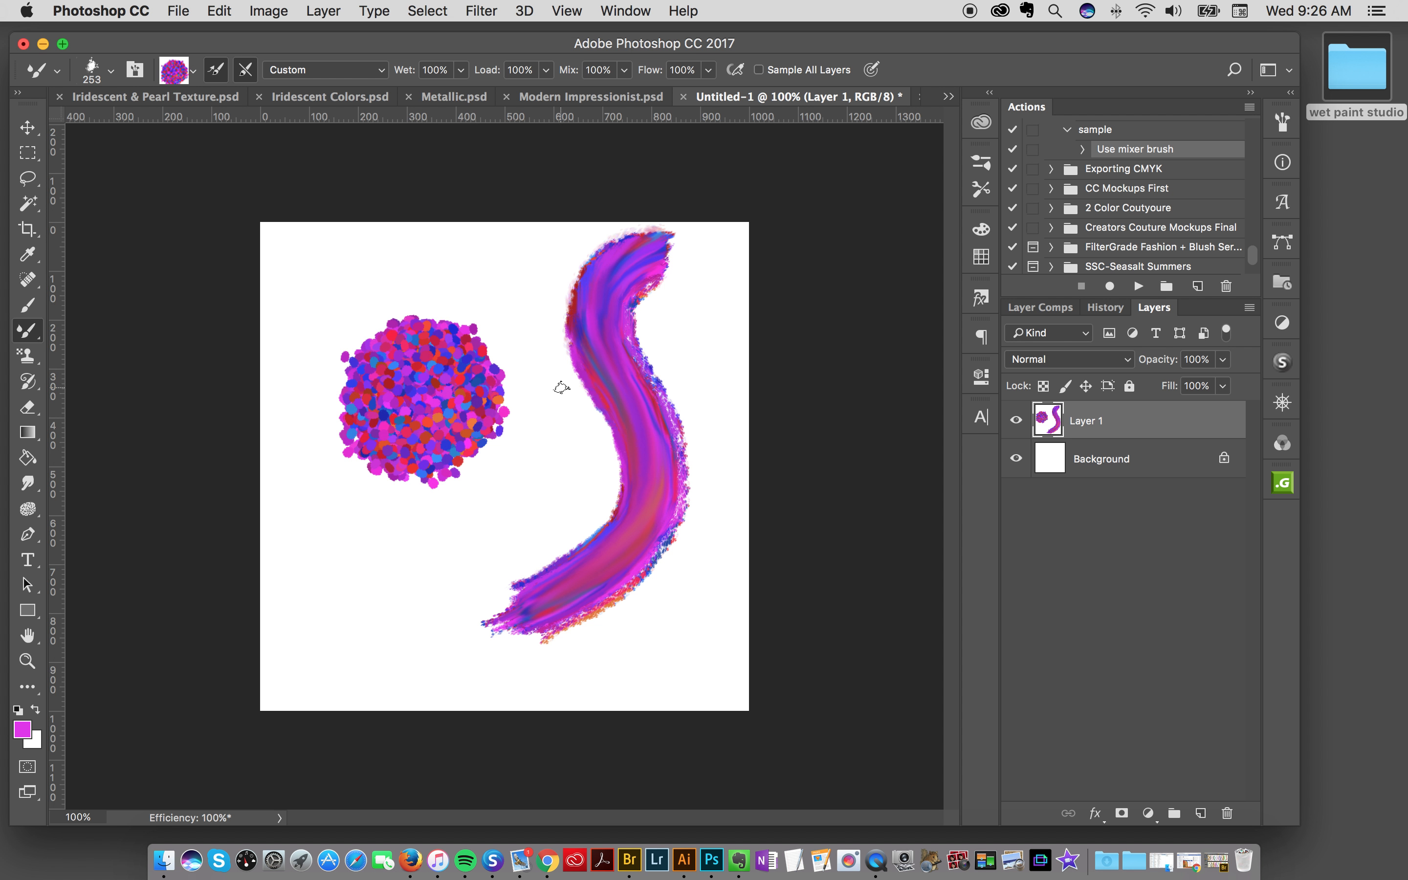
key(super+z)
mouse_move(644, 264)
mouse_down()
mouse_move(591, 352)
mouse_move(592, 563)
mouse_move(460, 617)
mouse_up()
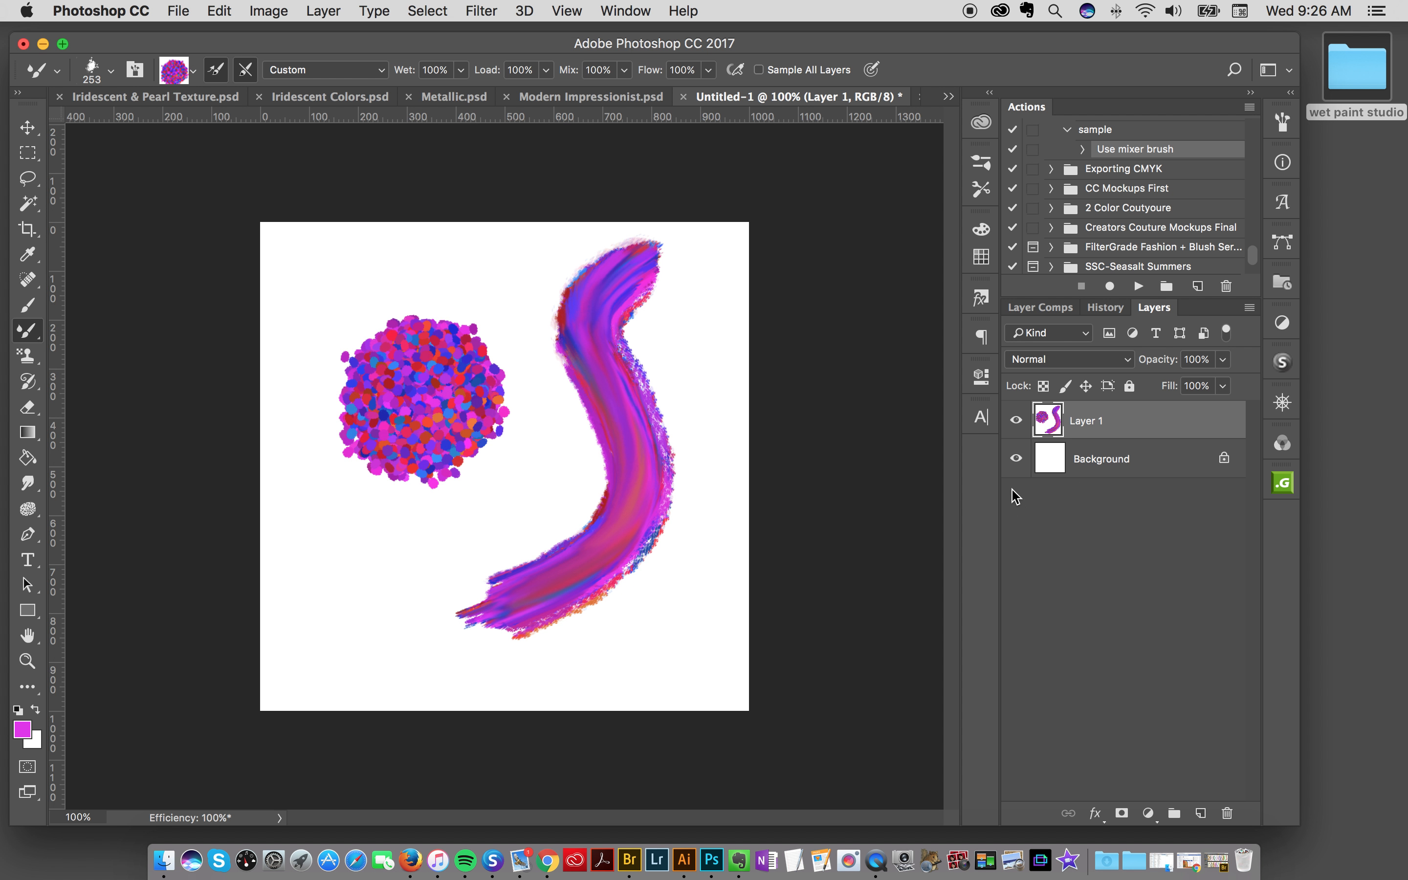
Step: Clear everything painted on Layer 1 and bring up the Palette Maker brush presets again
key(super+a)
key(BackSpace)
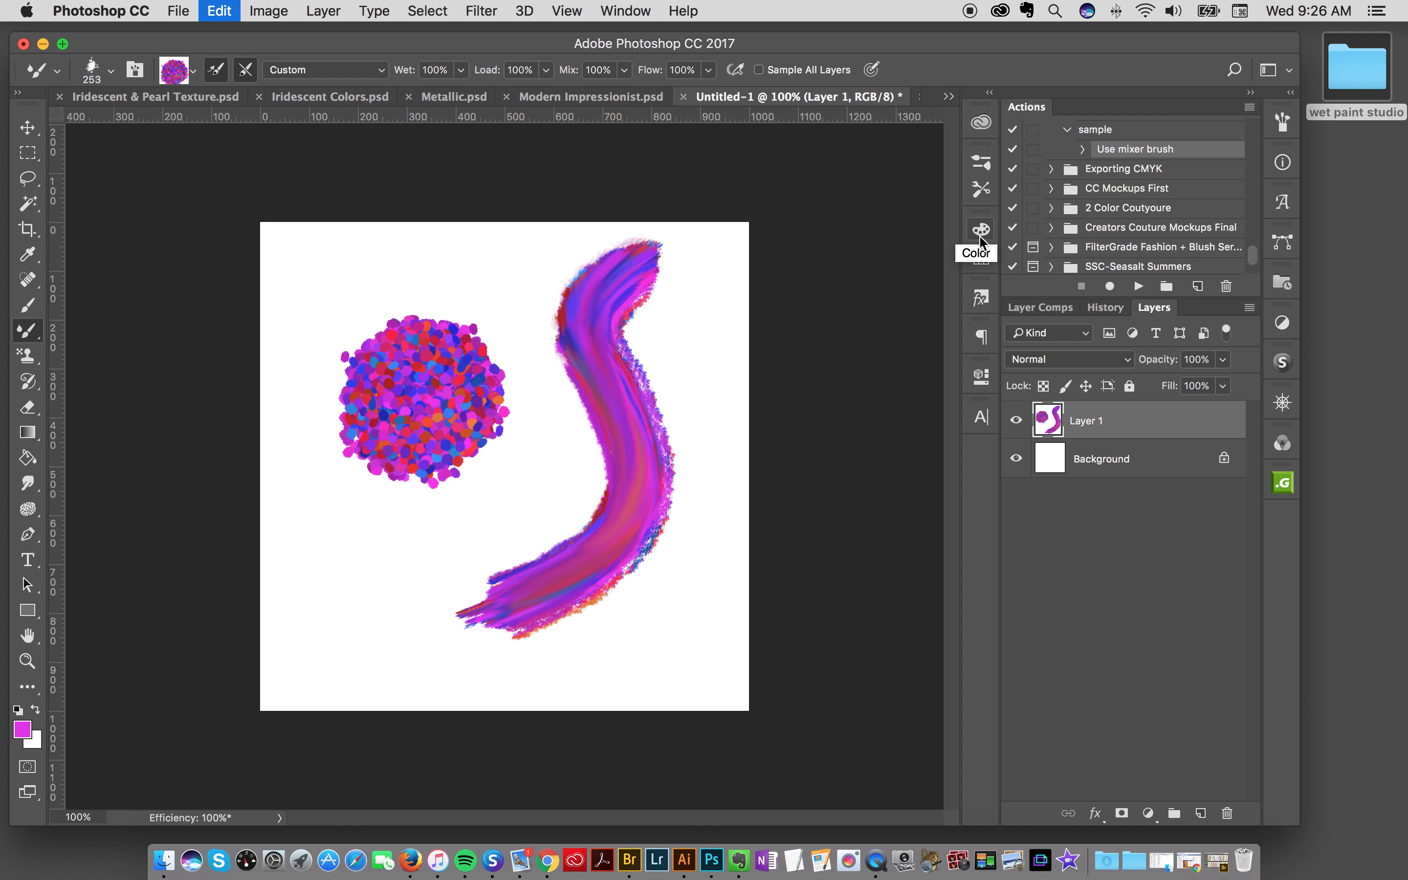
click(982, 189)
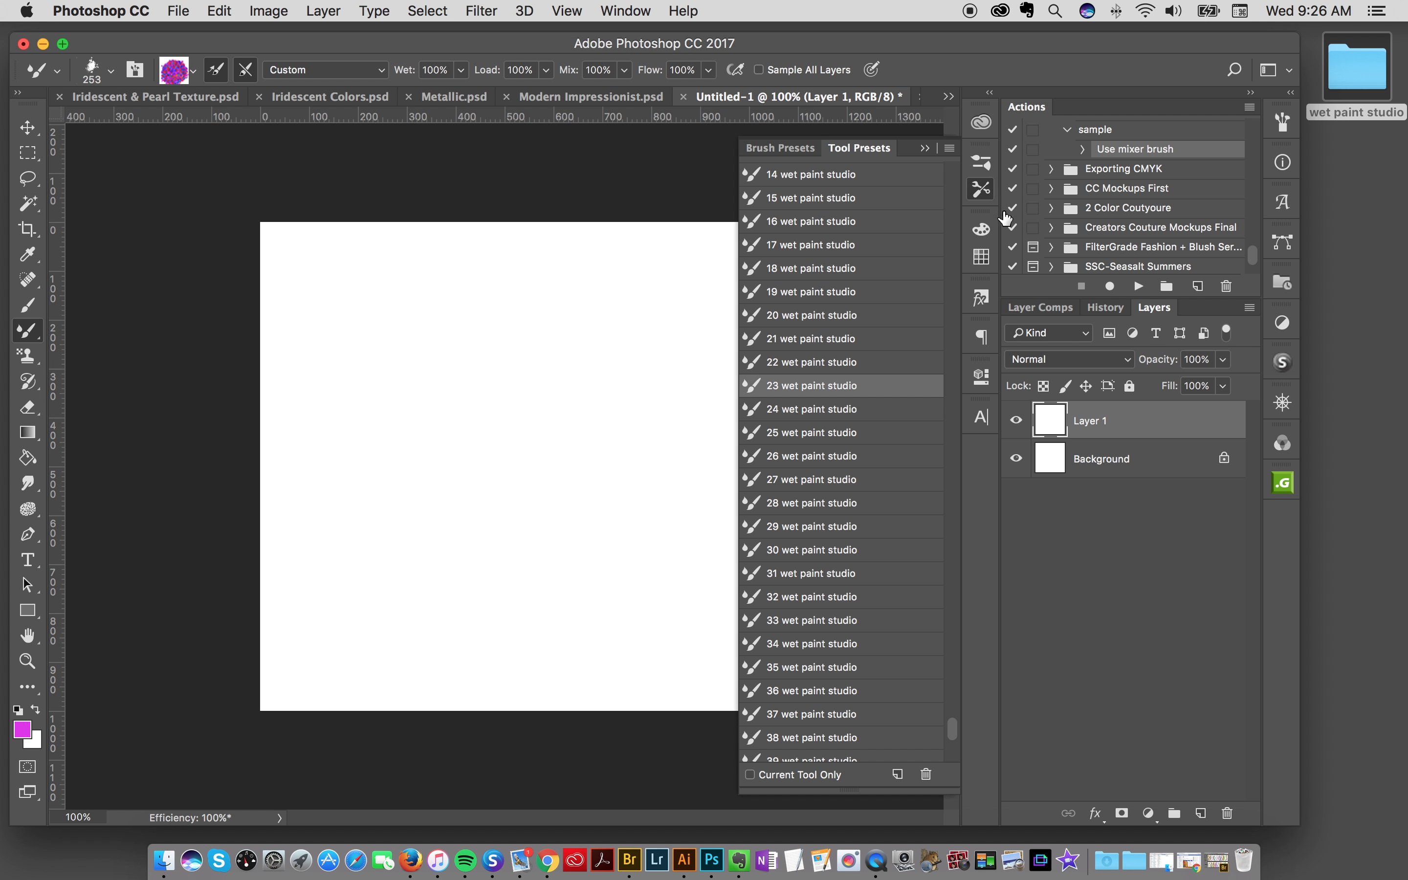
click(792, 148)
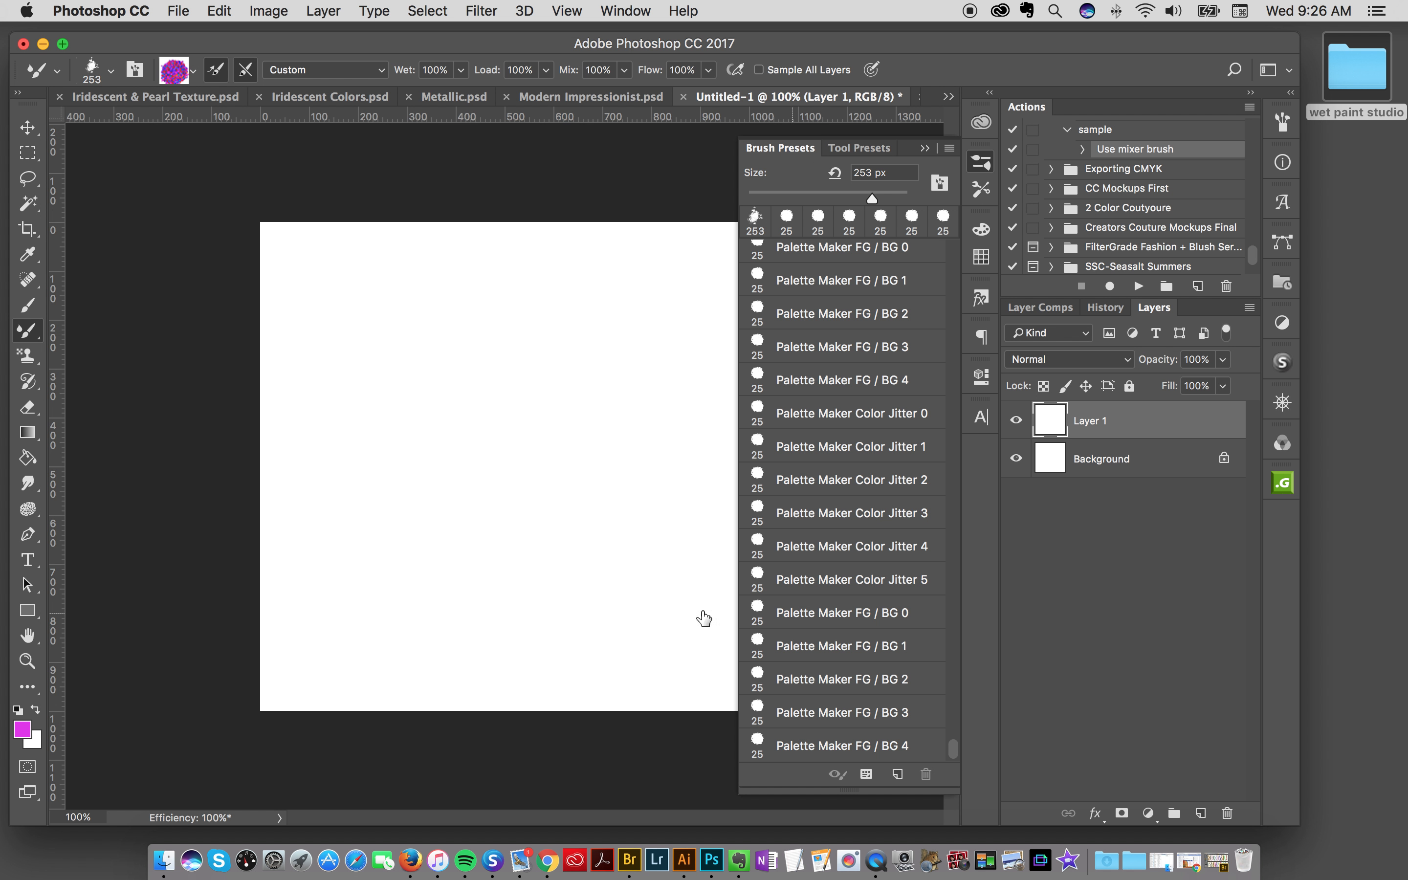
Step: Set the background color to blue 1325d9, keeping magenta as the foreground color
click(39, 711)
click(22, 729)
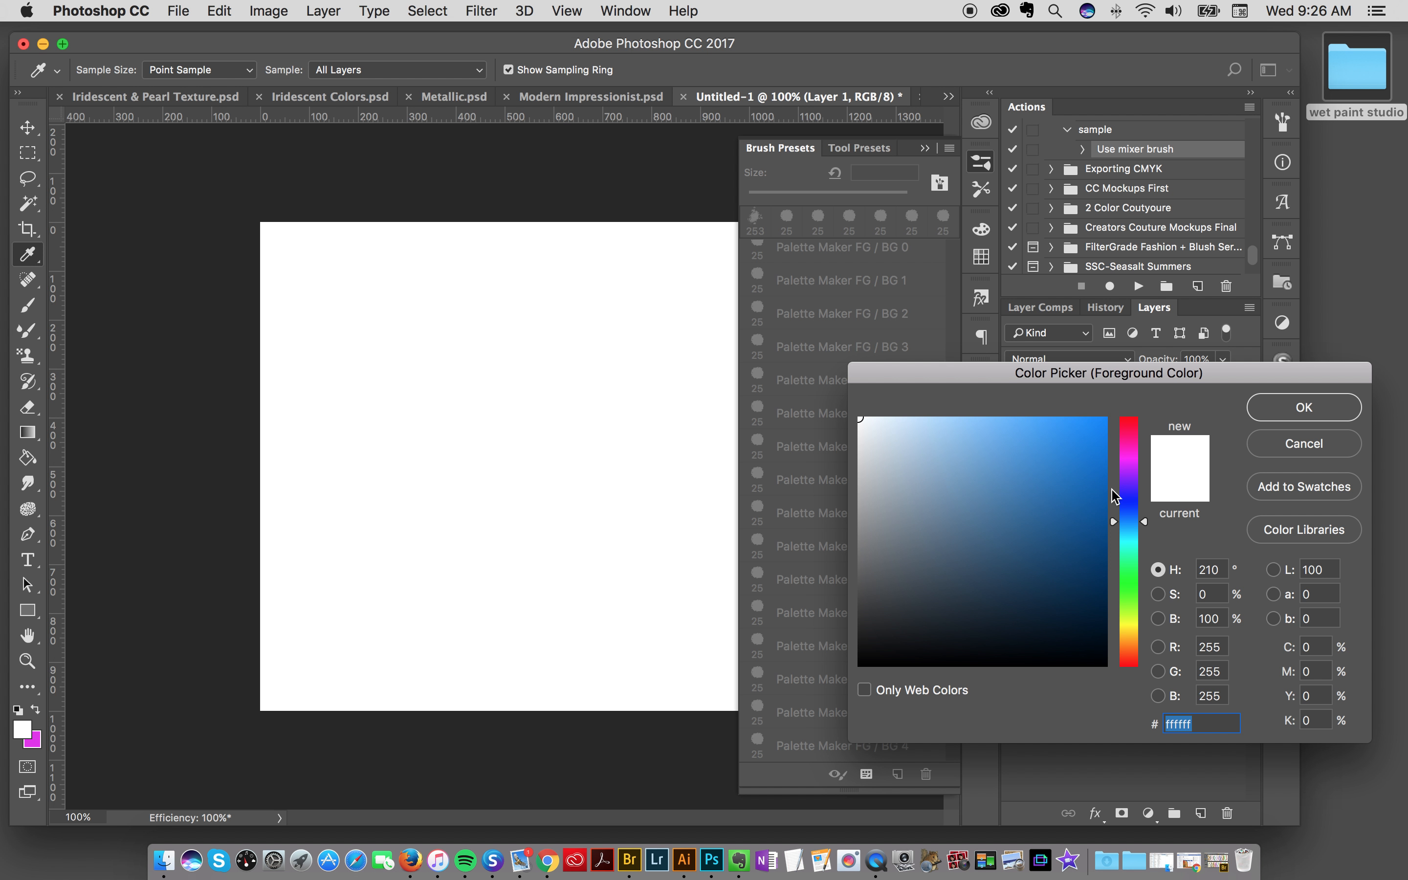
click(1132, 501)
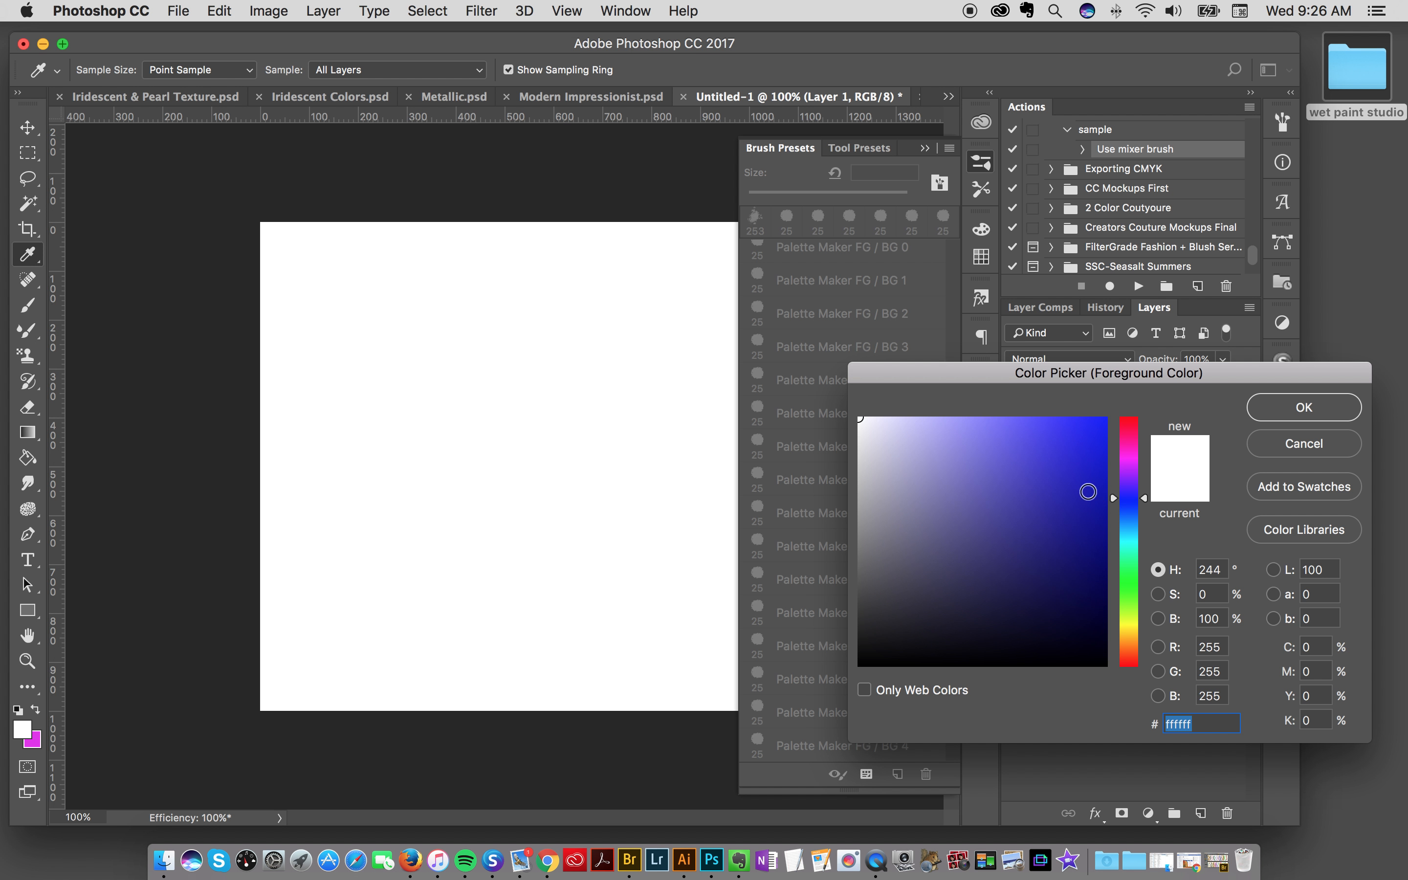
click(1132, 529)
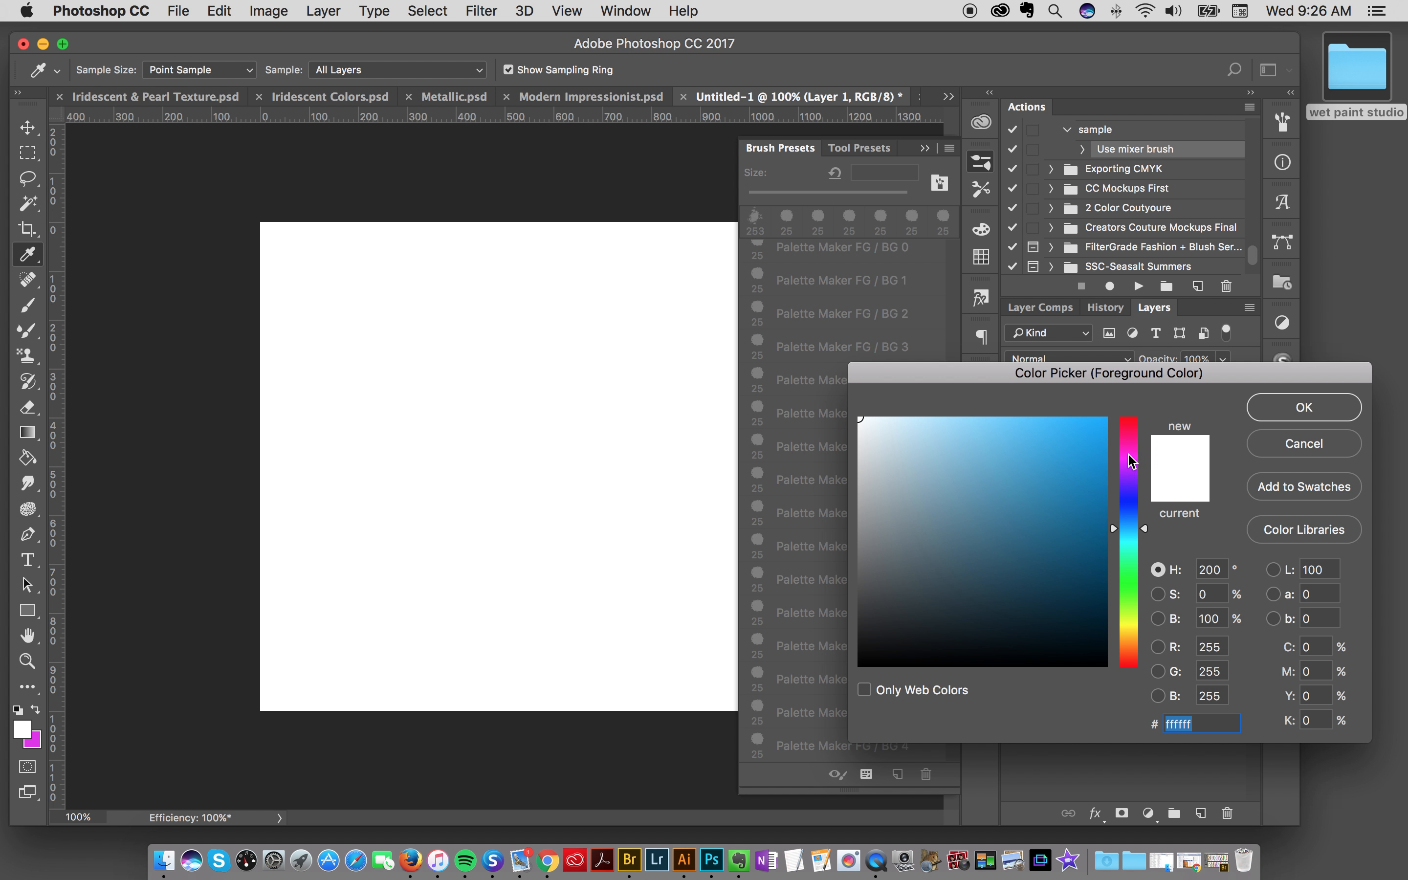
click(1129, 434)
drag(1129, 442, 1132, 505)
click(1086, 455)
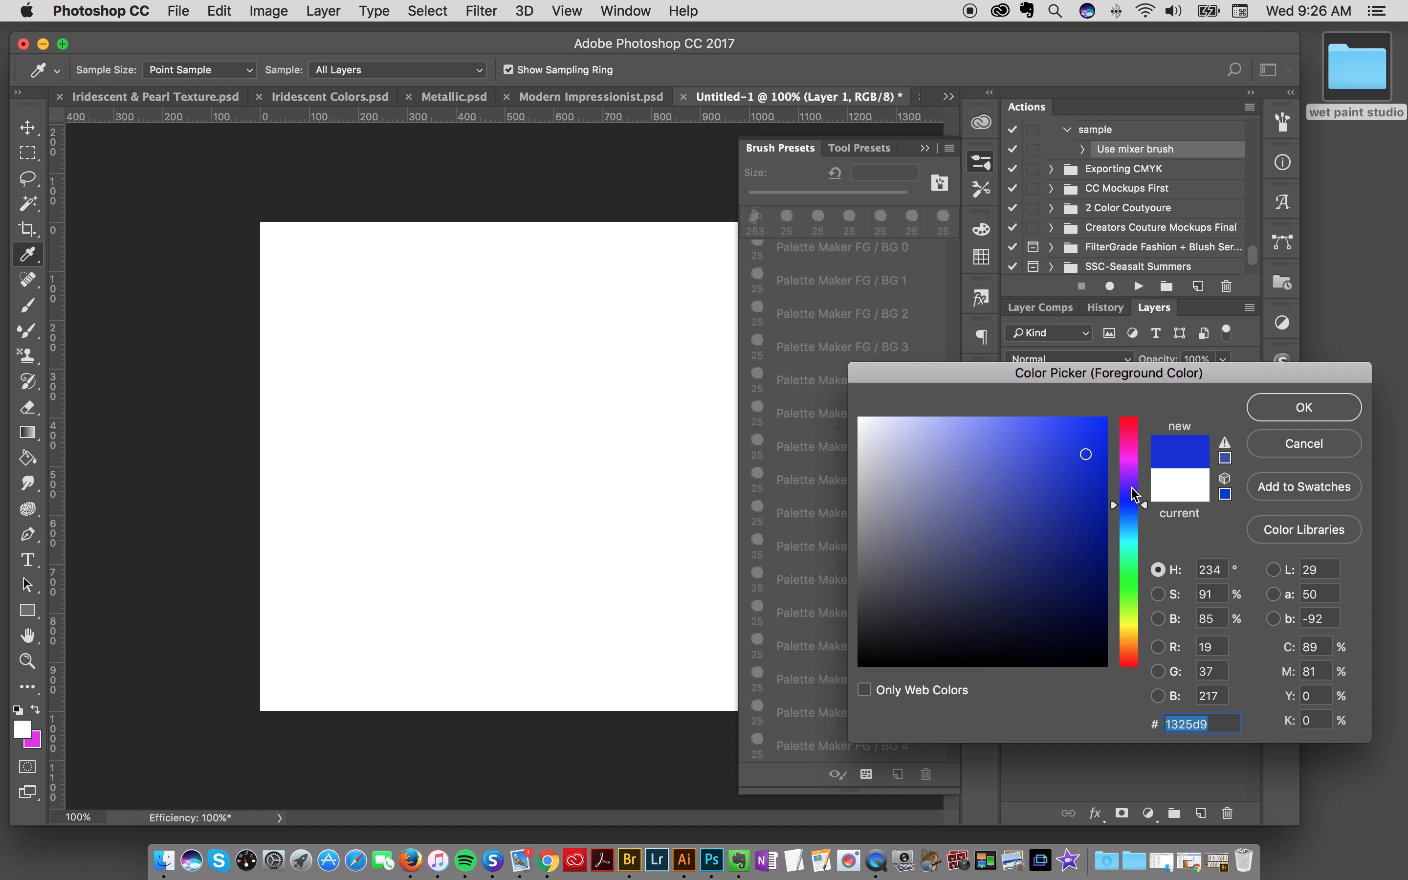
click(1303, 407)
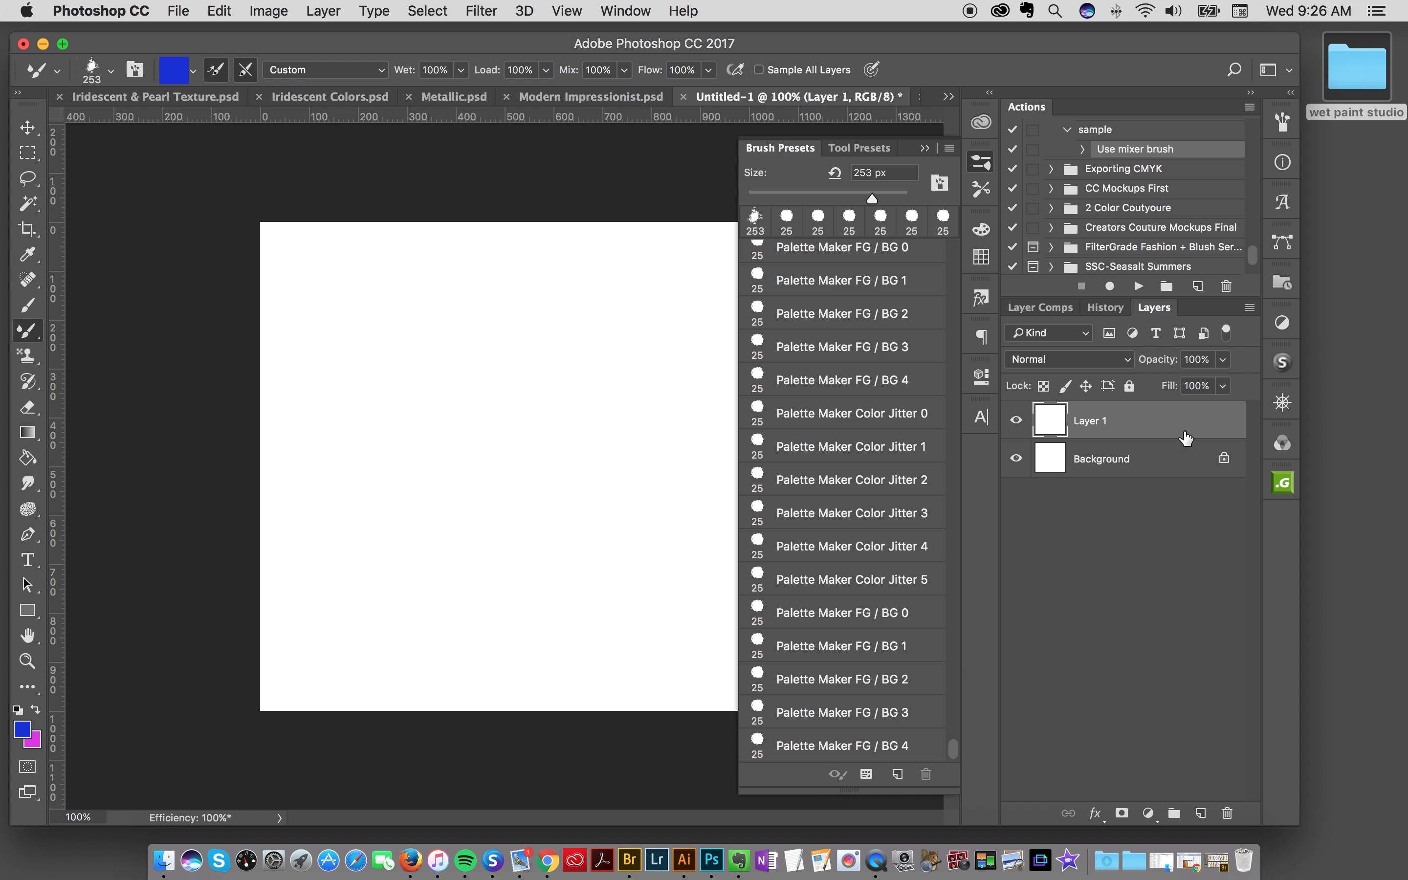
click(36, 712)
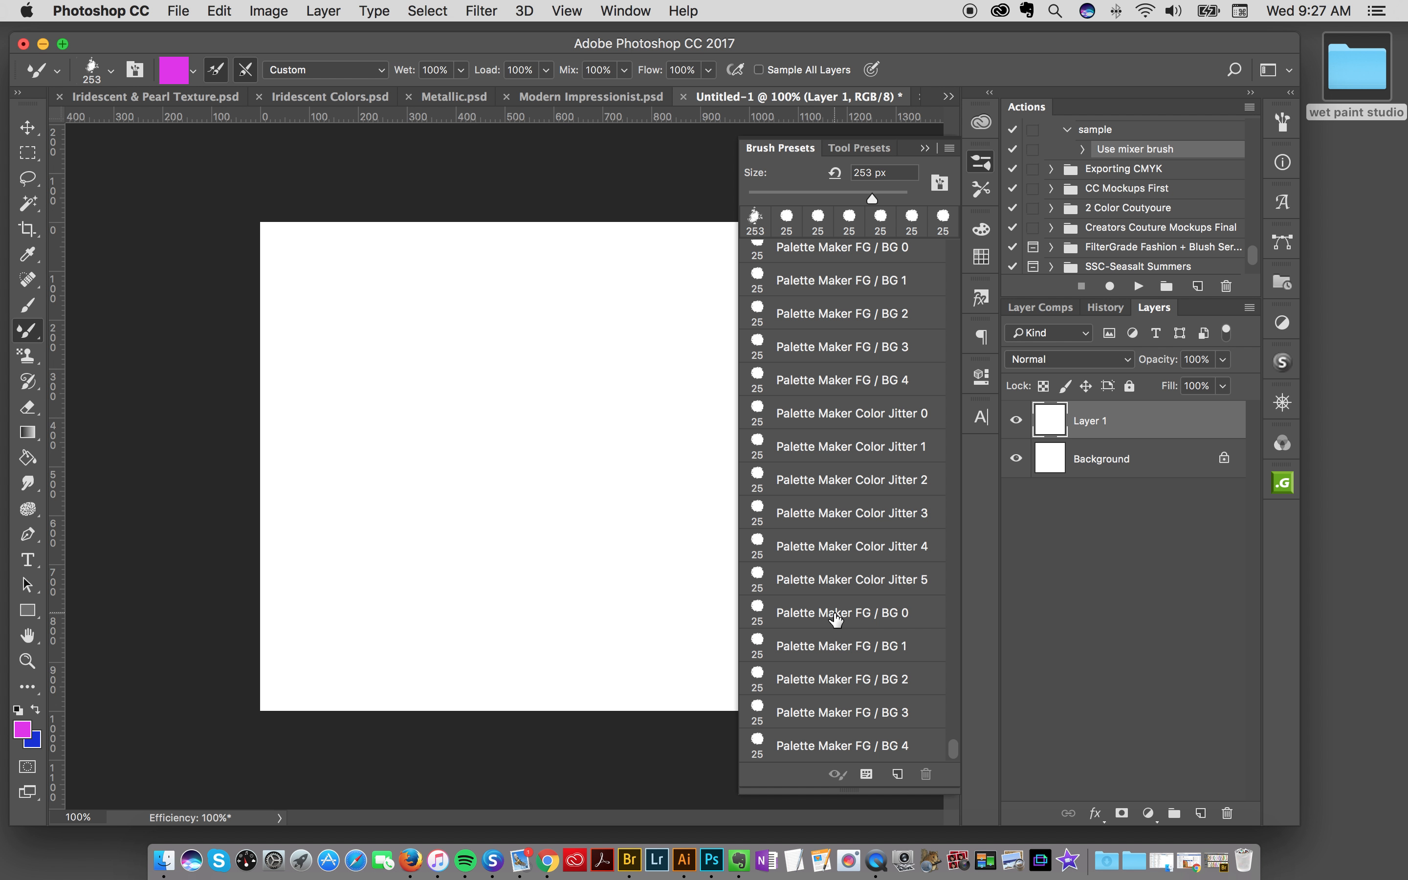
Step: Paint a solid magenta round blob on Layer 1 with the Palette Maker FG / BG 0 brush
click(836, 618)
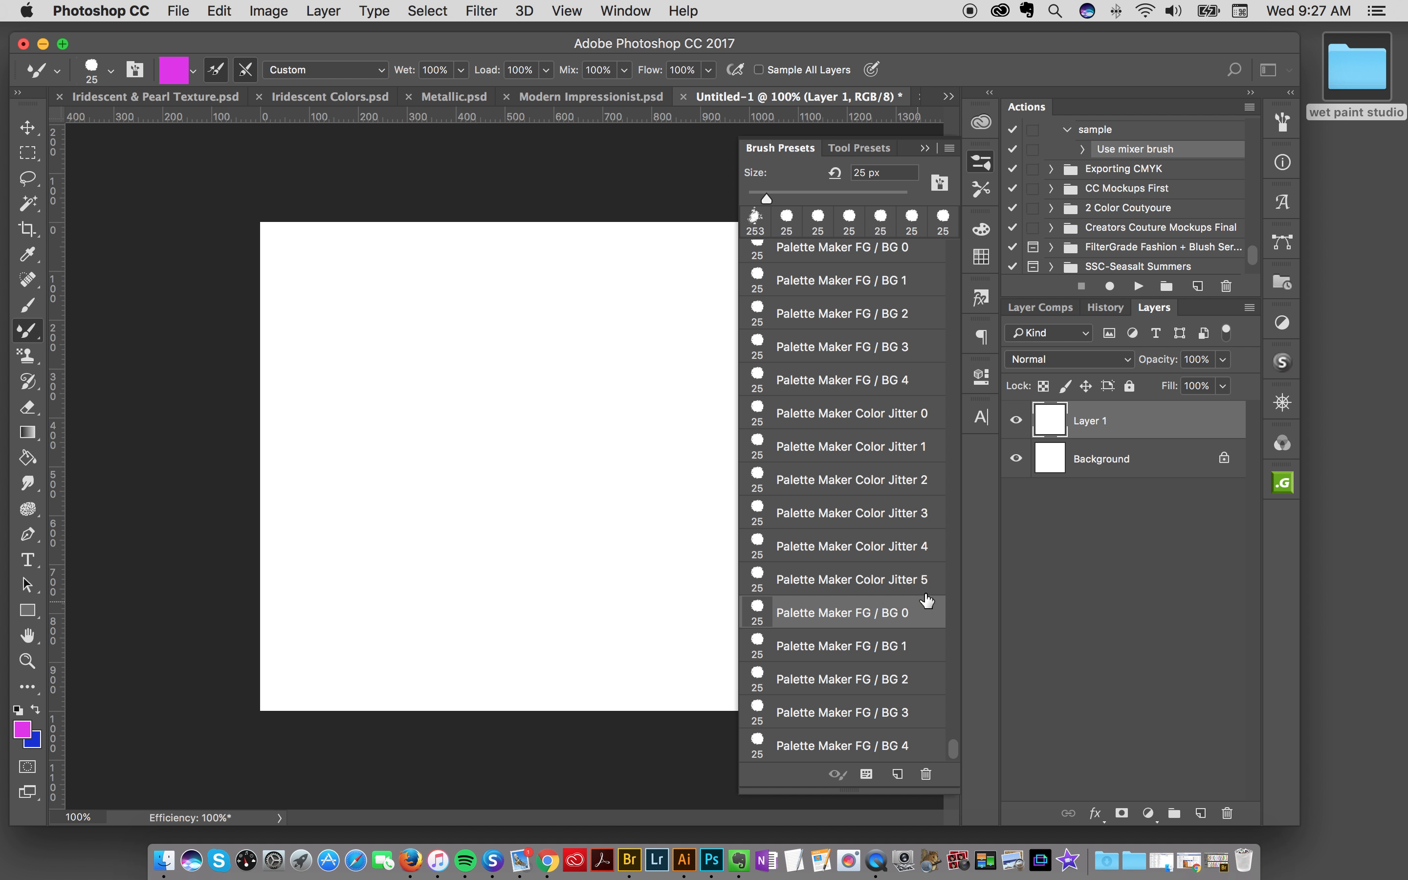
mouse_move(384, 332)
mouse_down()
mouse_move(398, 432)
mouse_move(420, 346)
mouse_move(434, 374)
mouse_move(362, 405)
mouse_move(402, 333)
mouse_move(427, 404)
mouse_move(399, 418)
mouse_move(354, 375)
mouse_move(403, 351)
mouse_move(378, 383)
mouse_move(414, 410)
mouse_move(428, 374)
mouse_move(394, 412)
mouse_move(436, 397)
mouse_move(404, 423)
mouse_move(432, 400)
mouse_move(401, 416)
mouse_move(419, 409)
mouse_move(373, 378)
mouse_move(414, 359)
mouse_up()
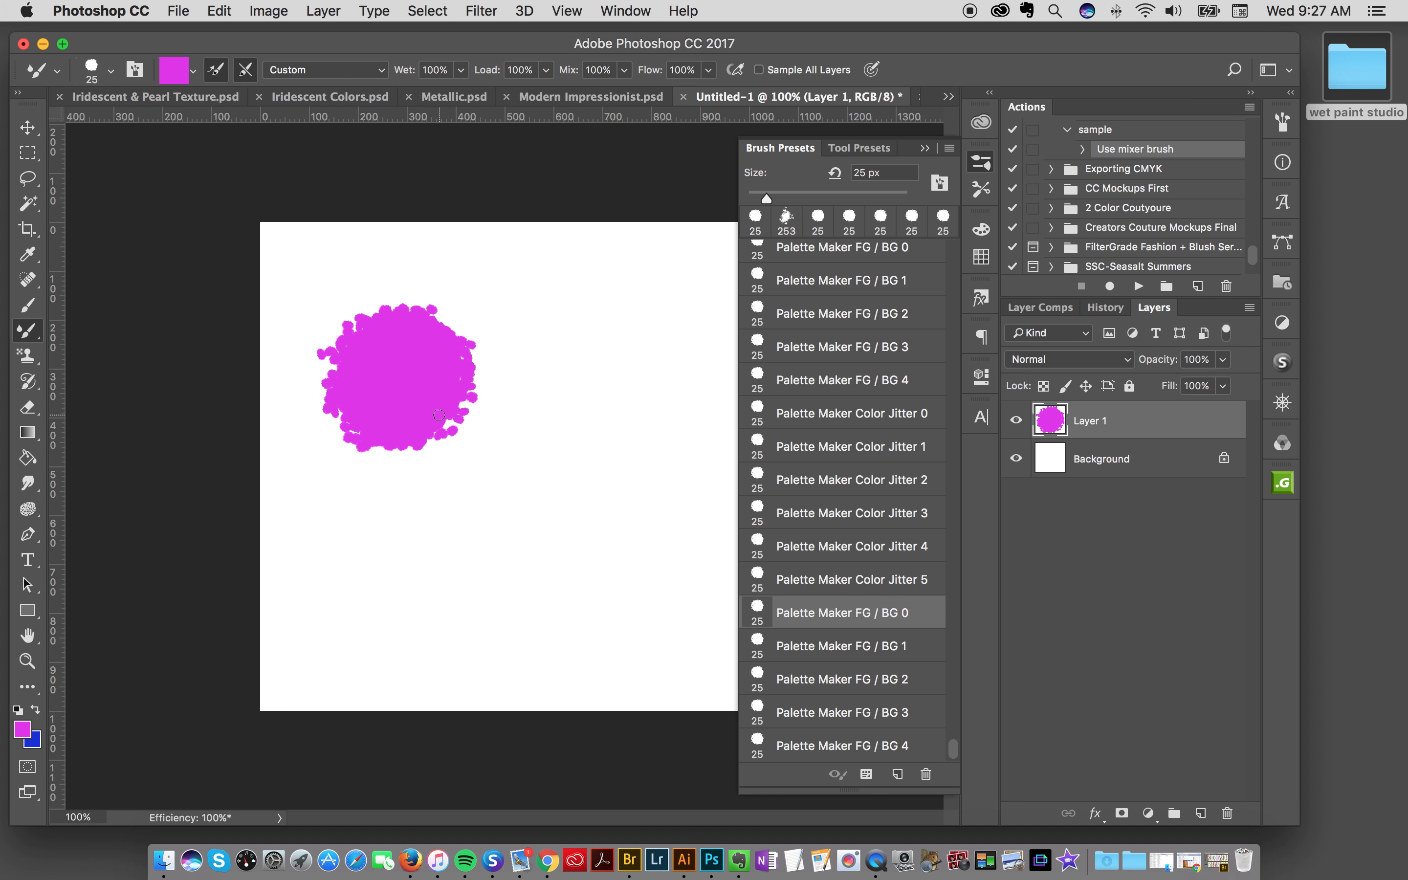
mouse_move(373, 347)
mouse_down()
mouse_move(430, 339)
mouse_move(435, 395)
mouse_up()
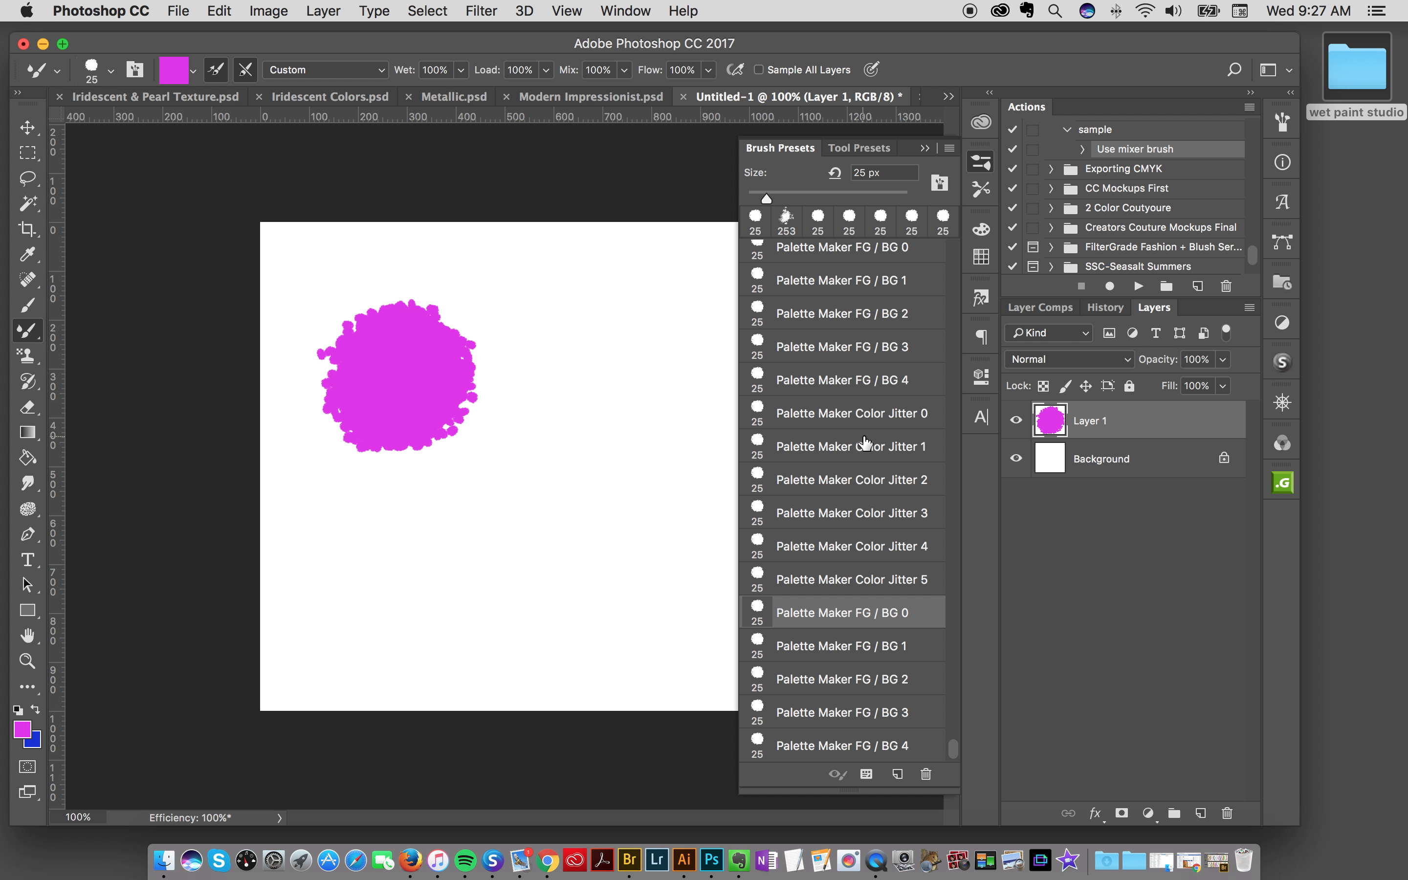
drag(393, 333, 379, 334)
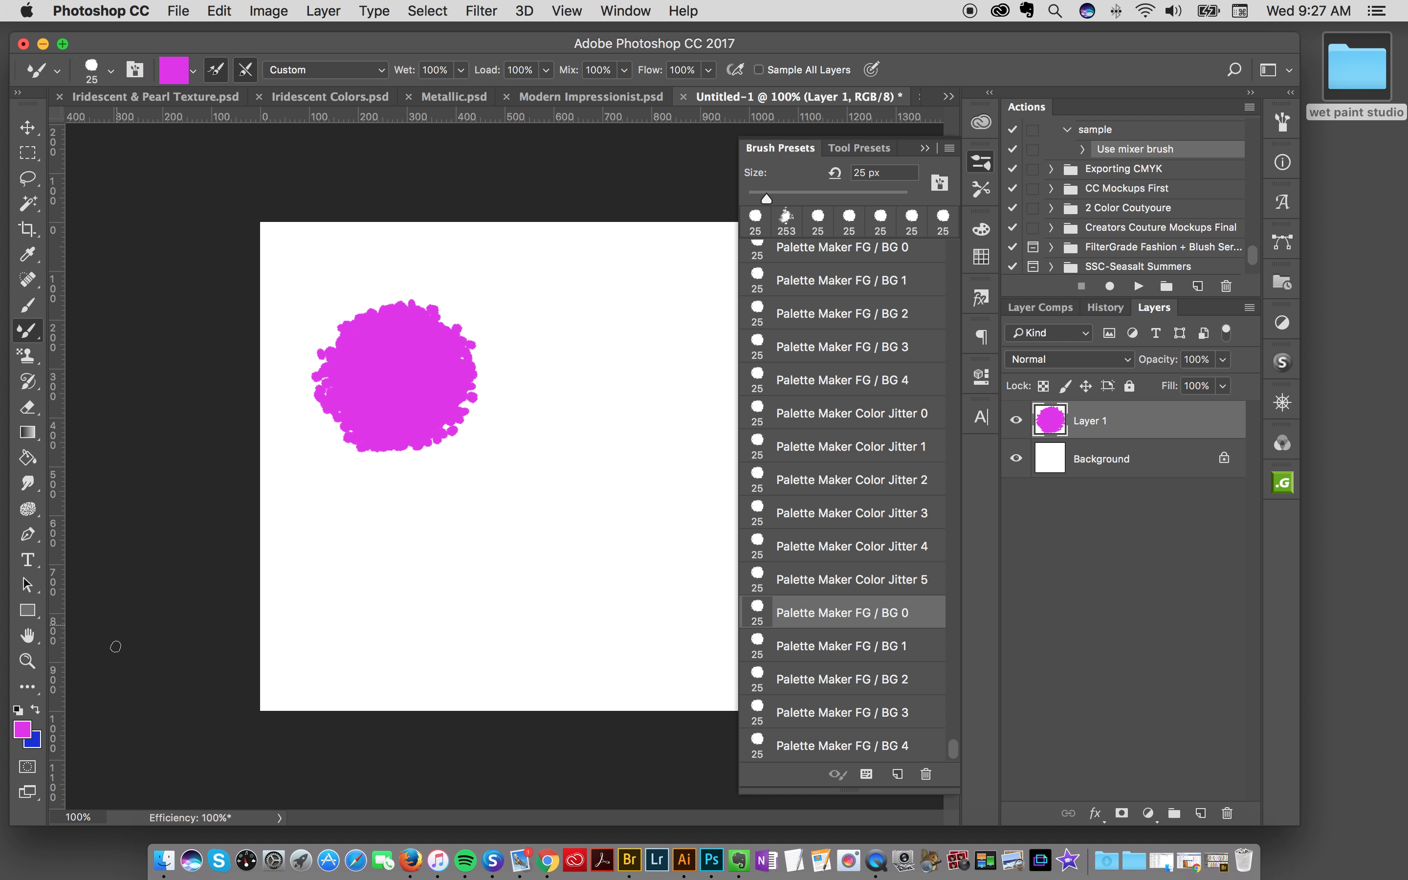
drag(423, 352, 380, 411)
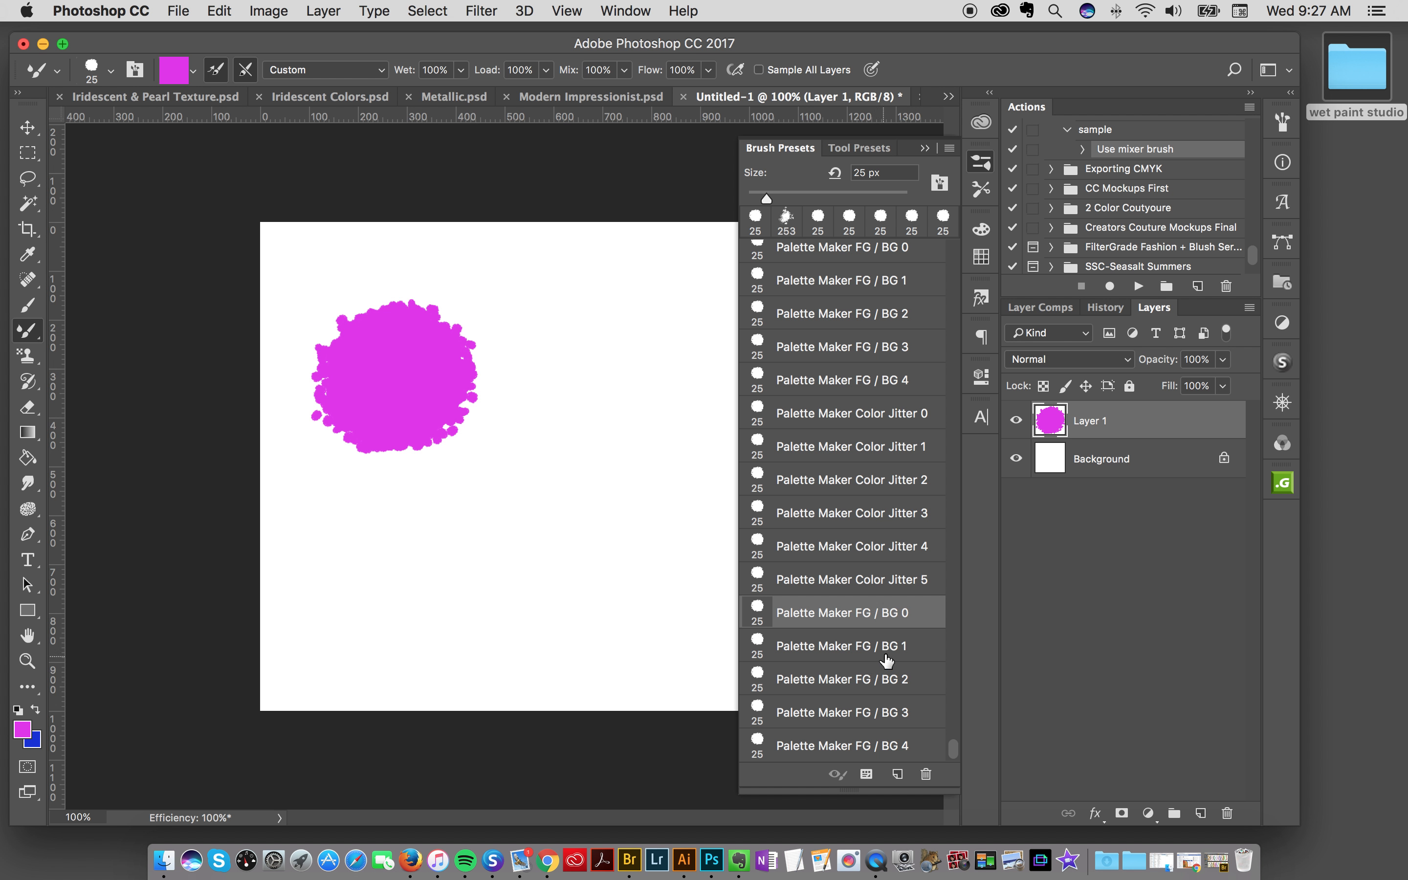
Step: Paint a second magenta blob beside the first on Layer 1 with the Palette Maker FG / BG 1 brush
click(847, 646)
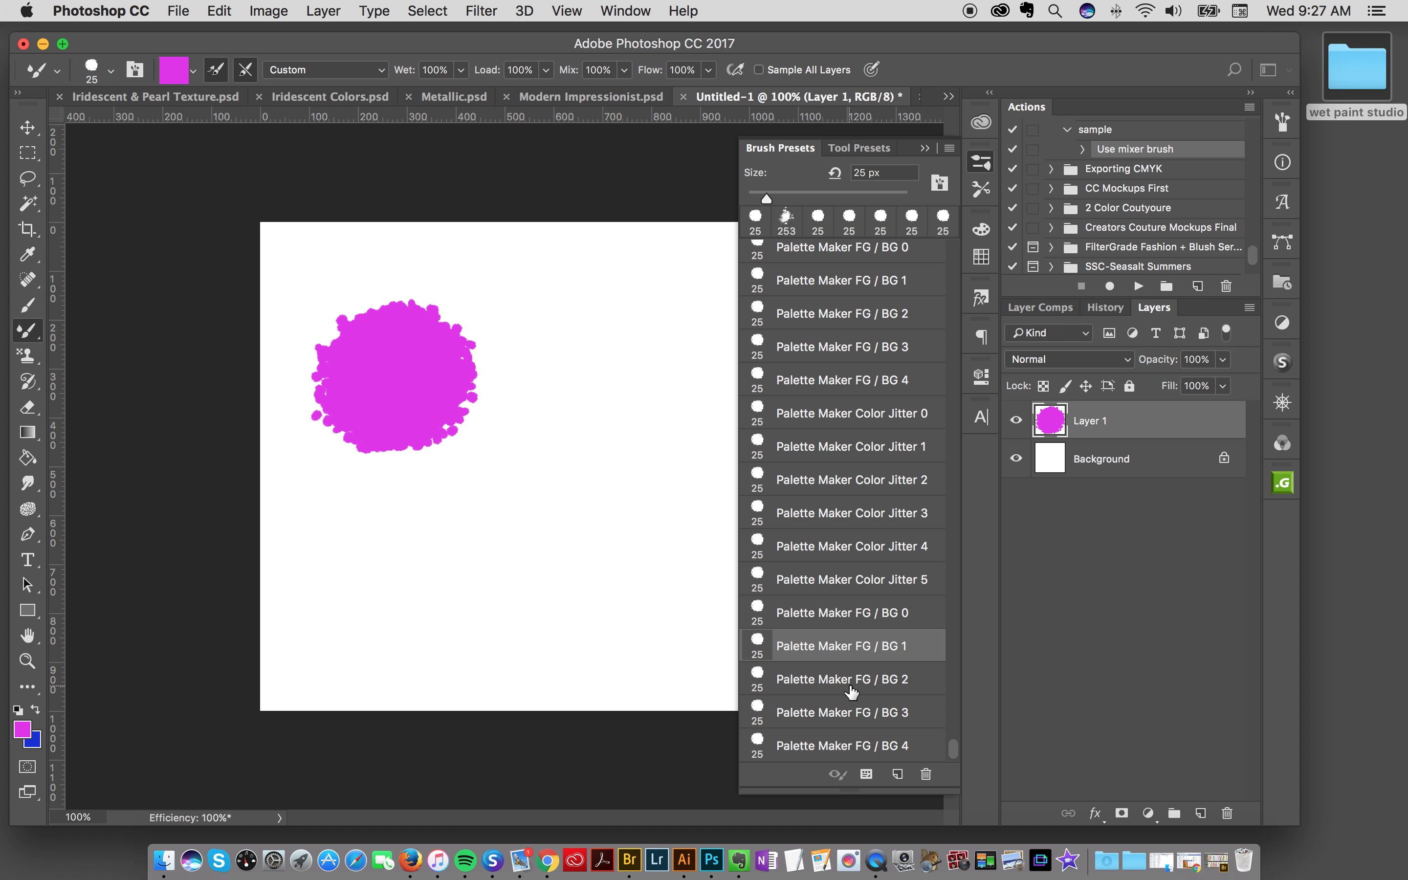
drag(355, 409, 464, 423)
mouse_move(570, 419)
mouse_down()
mouse_move(650, 419)
mouse_move(600, 472)
mouse_move(572, 392)
mouse_move(635, 433)
mouse_move(613, 465)
mouse_move(632, 403)
mouse_move(661, 412)
mouse_move(637, 397)
mouse_move(615, 418)
mouse_move(616, 485)
mouse_up()
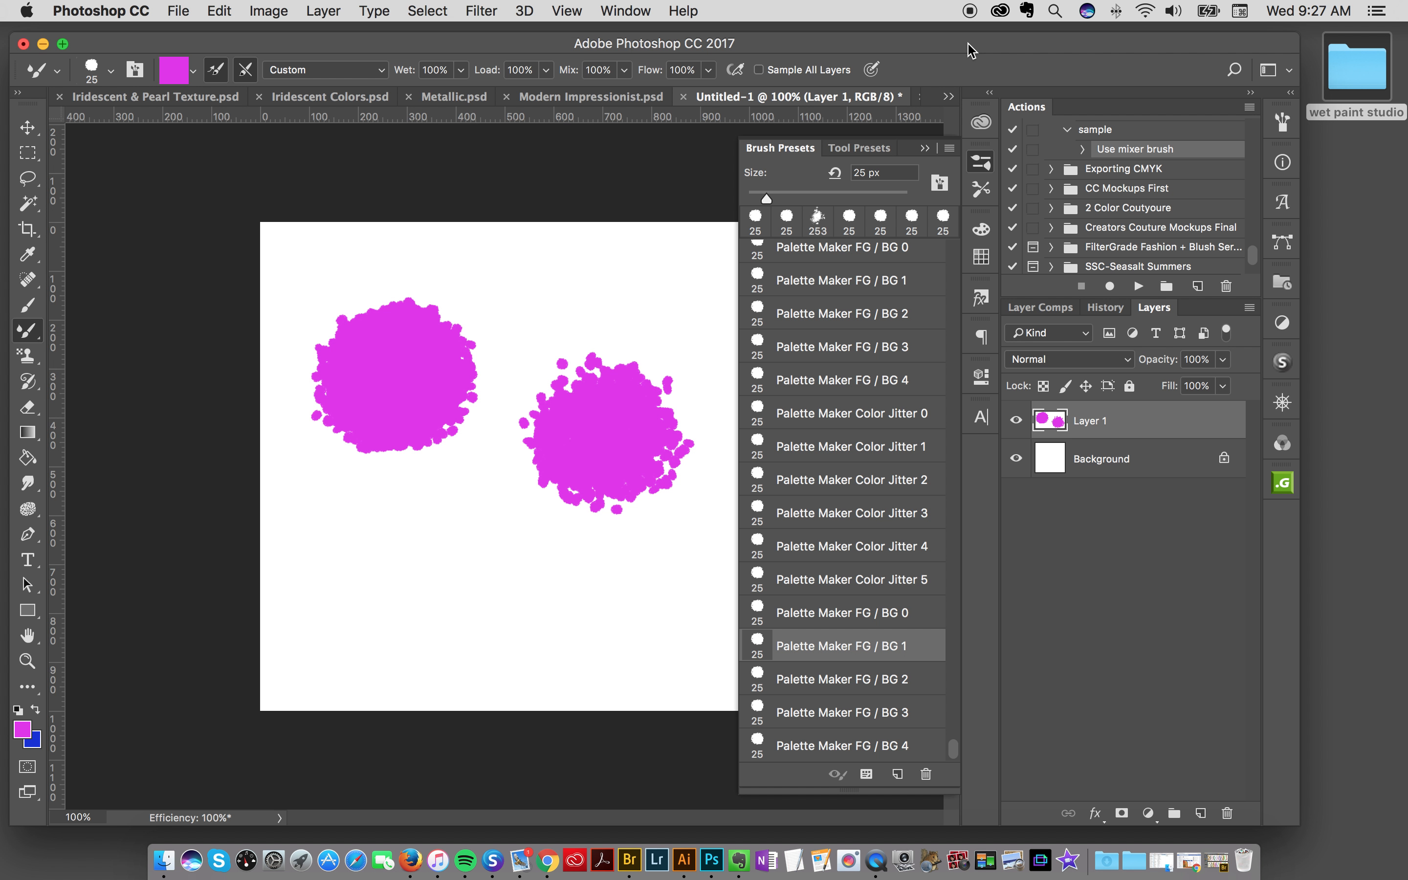
Step: Clear everything painted on Layer 1 and switch to the regular Brush tool with the Palette Maker FG / BG 0 preset
key(super+a)
key(super+x)
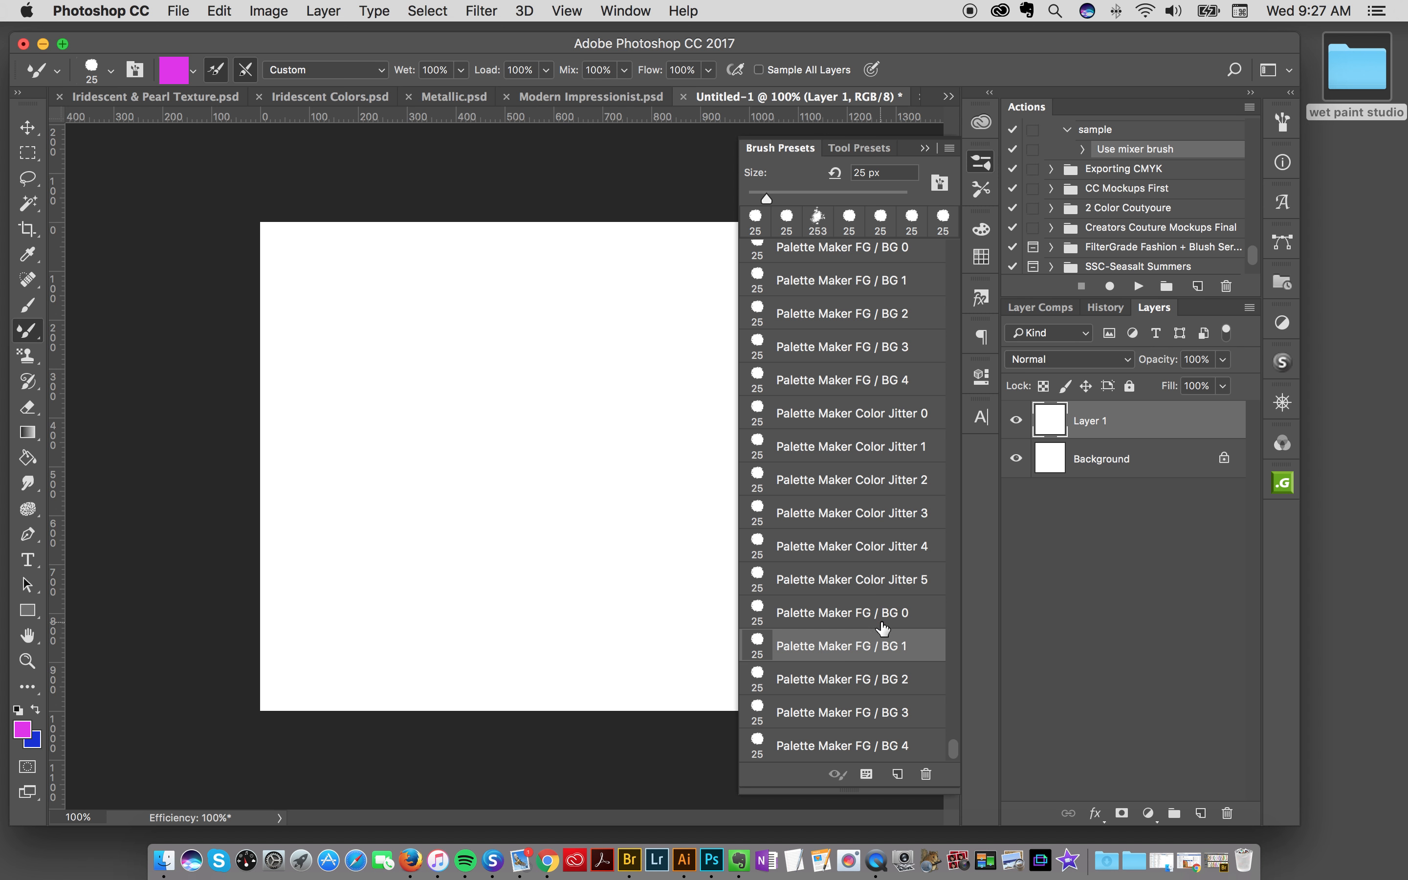
click(867, 616)
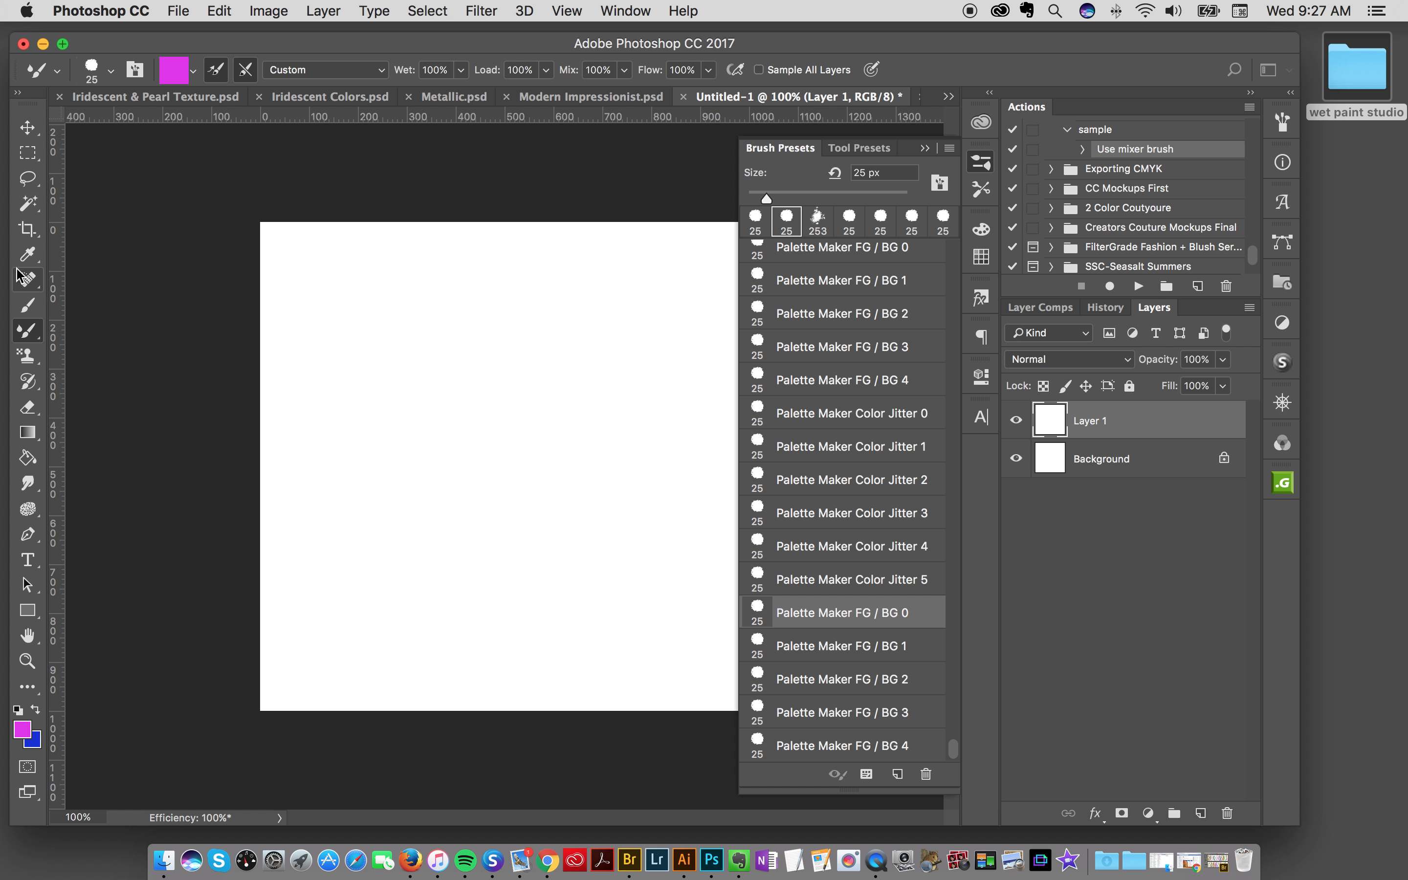
click(24, 315)
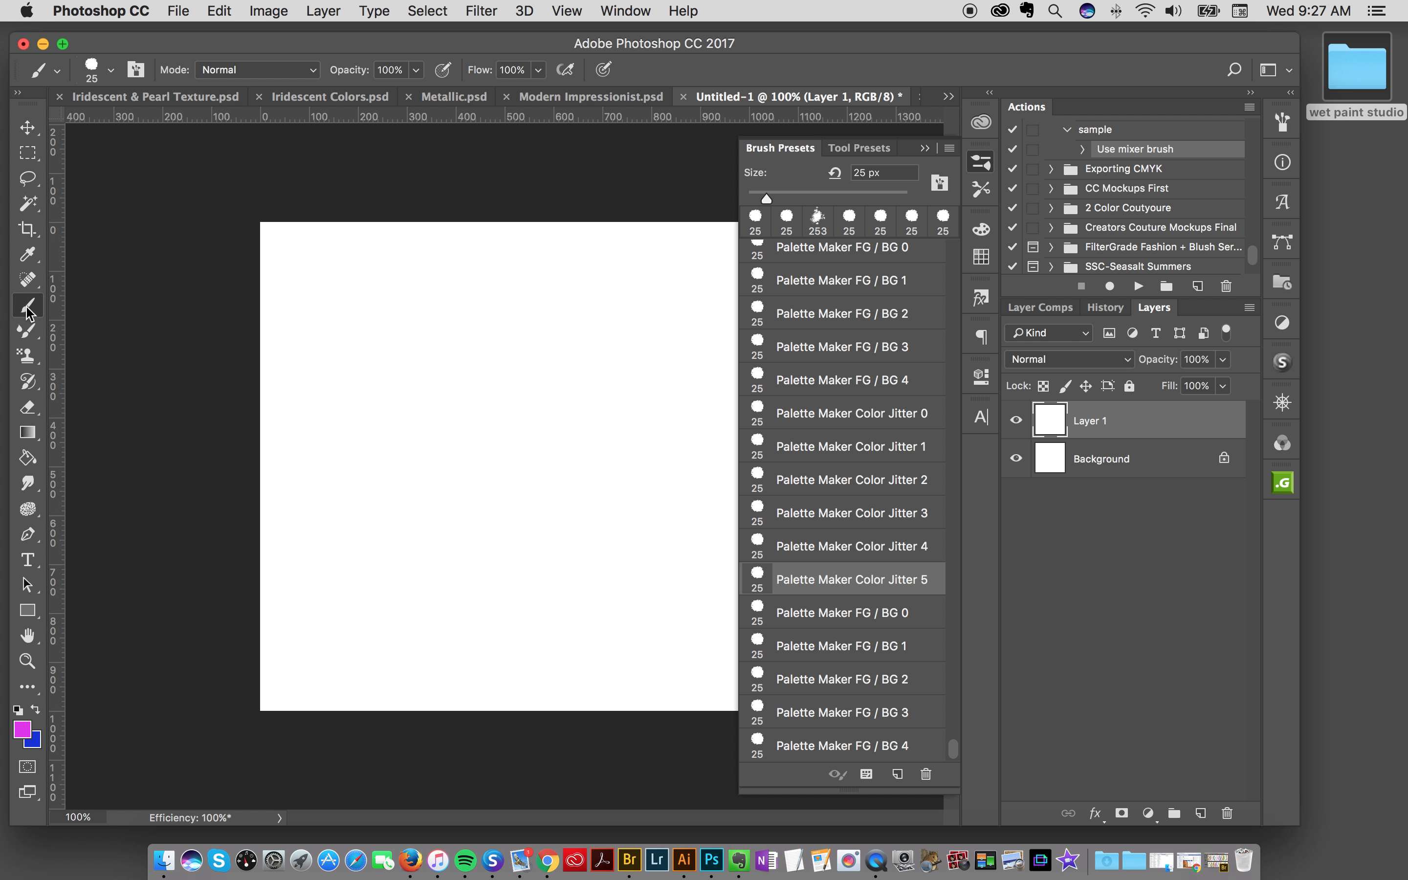
click(847, 618)
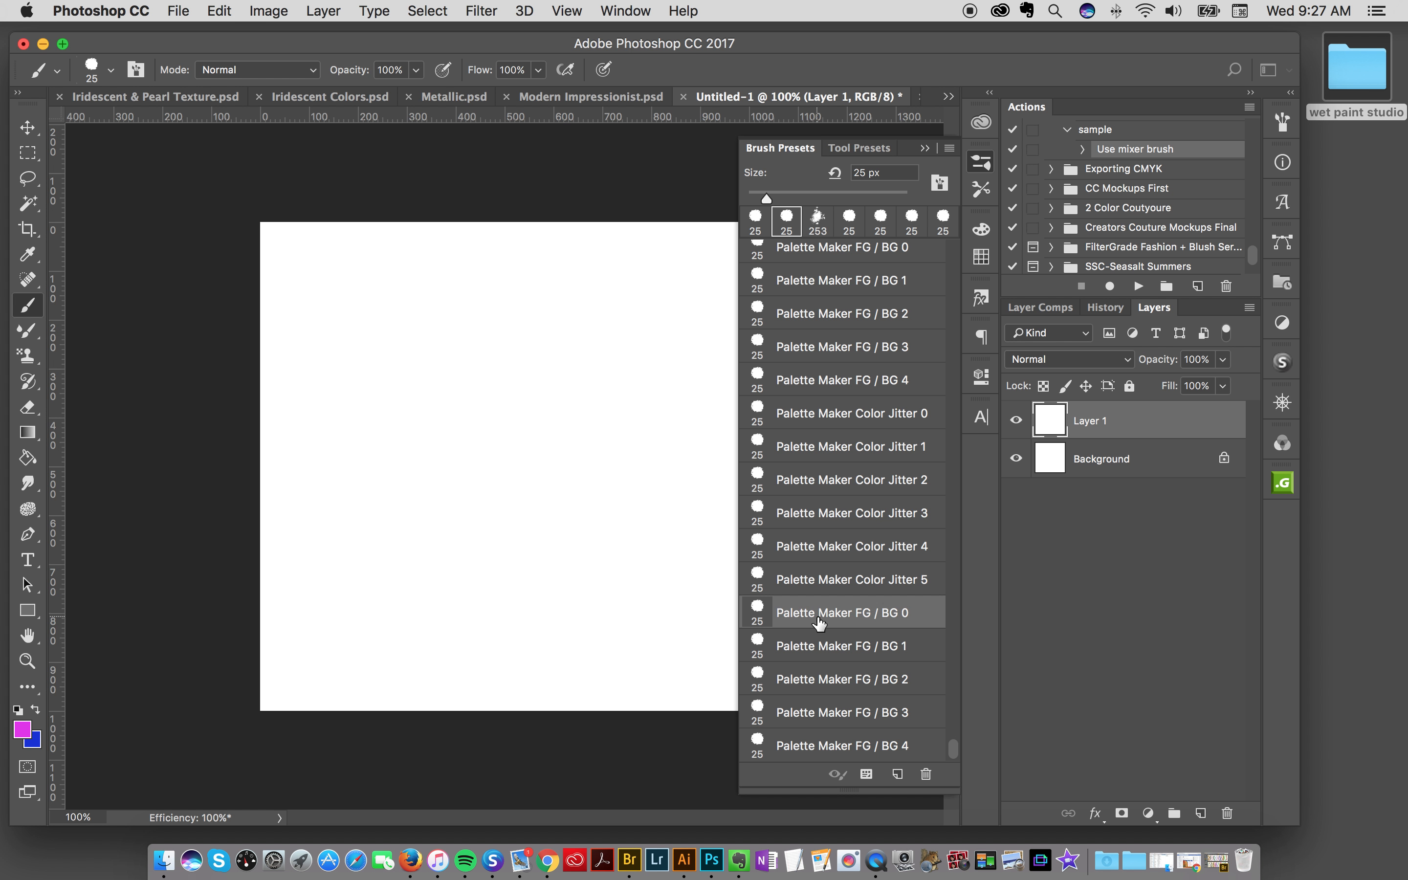
Step: Paint a dense round blob of mixed magenta and blue dabs near the middle of the canvas on Layer 1
mouse_move(525, 406)
mouse_down()
mouse_move(484, 487)
mouse_move(558, 442)
mouse_move(465, 477)
mouse_move(461, 448)
mouse_move(558, 442)
mouse_move(506, 419)
mouse_move(483, 495)
mouse_move(494, 422)
mouse_move(524, 495)
mouse_move(547, 448)
mouse_up()
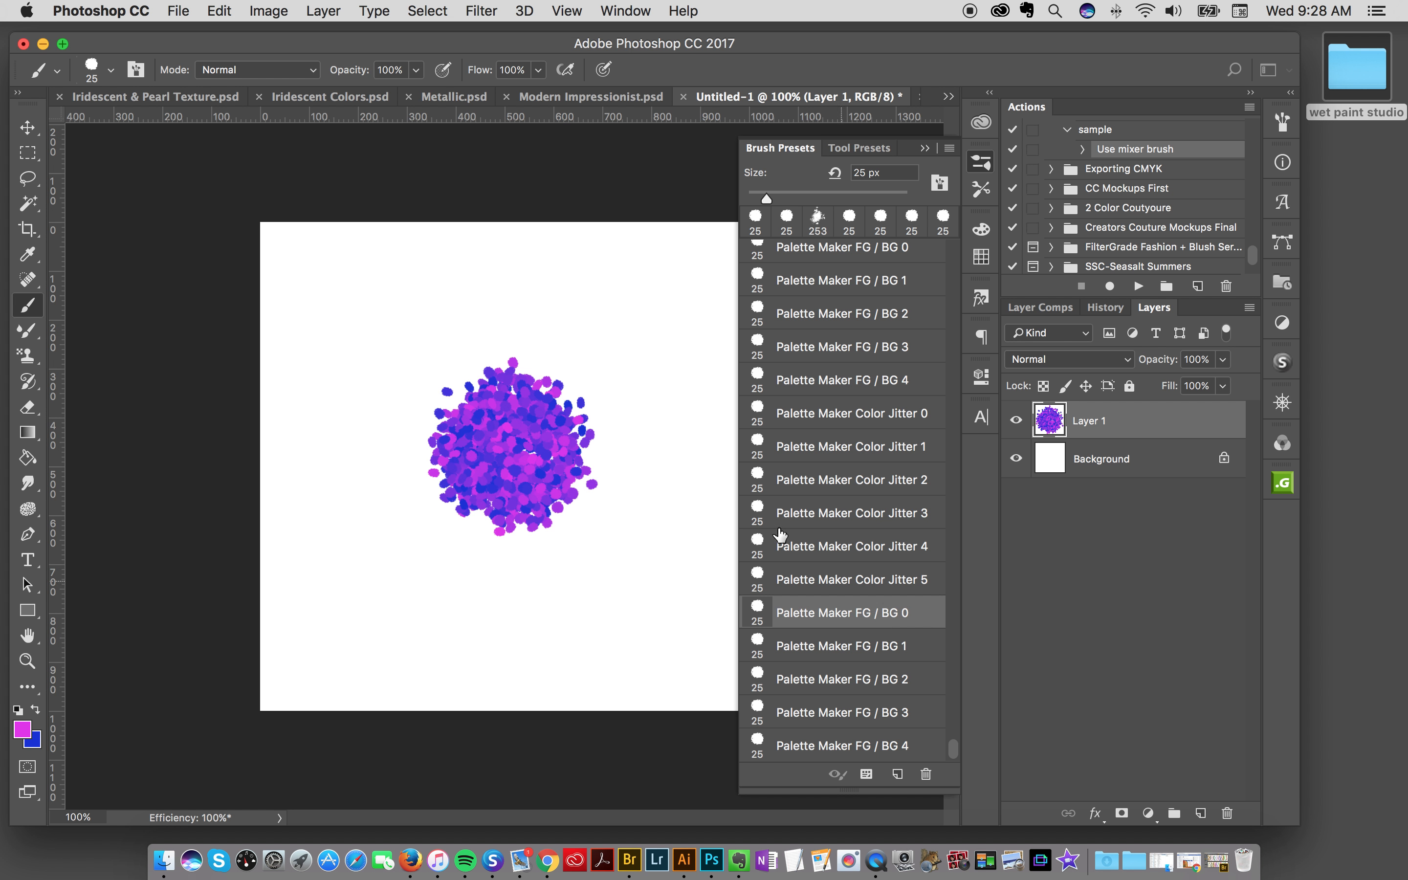
mouse_move(506, 390)
mouse_down()
mouse_move(489, 512)
mouse_move(542, 478)
mouse_move(576, 419)
mouse_up()
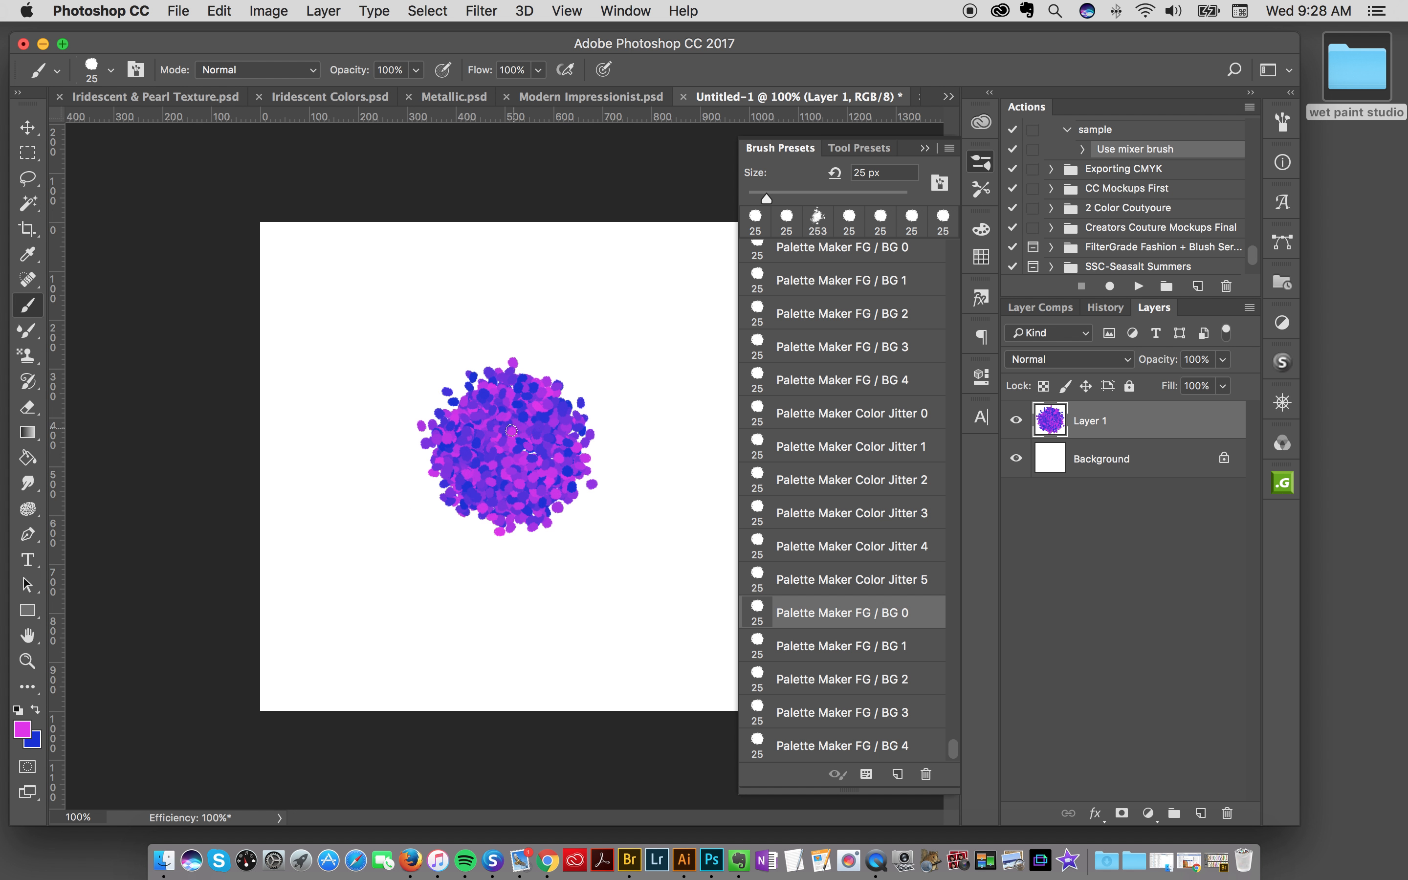
mouse_move(512, 431)
mouse_down()
mouse_move(474, 483)
mouse_move(561, 465)
mouse_move(471, 413)
mouse_move(537, 491)
mouse_move(516, 400)
mouse_move(511, 495)
mouse_move(494, 418)
mouse_move(554, 481)
mouse_move(512, 452)
mouse_up()
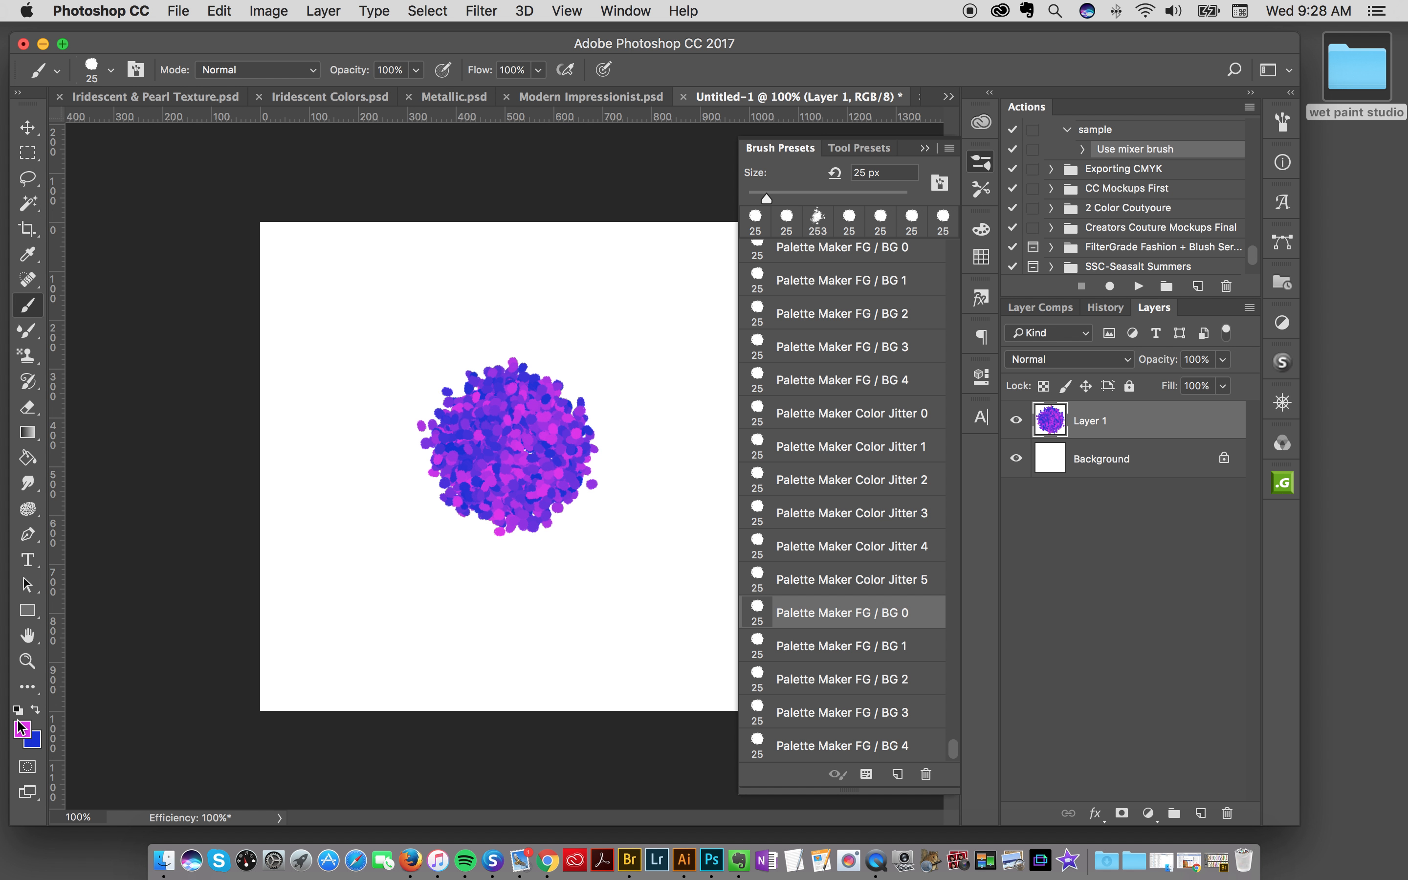
mouse_move(490, 433)
mouse_down()
mouse_move(529, 415)
mouse_move(508, 480)
mouse_move(484, 405)
mouse_move(545, 489)
mouse_move(524, 399)
mouse_move(529, 484)
mouse_up()
key(super+z)
mouse_move(498, 406)
mouse_down()
mouse_move(516, 490)
mouse_move(539, 401)
mouse_move(515, 487)
mouse_move(478, 439)
mouse_move(553, 461)
mouse_up()
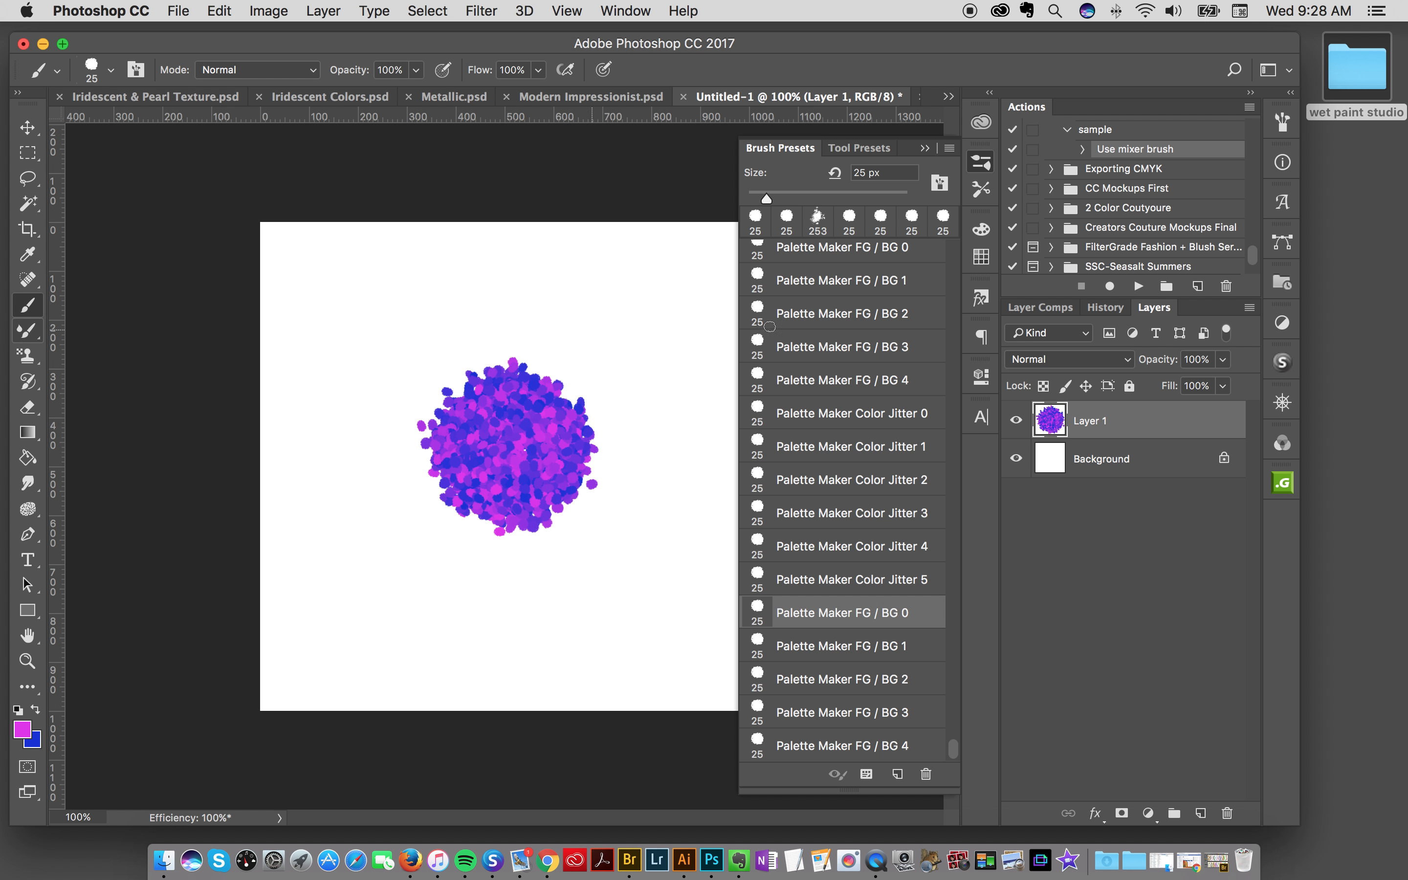
Step: Choose the 21 wet paint studio mixer brush and load it with the colors sampled from the magenta and blue blob
click(859, 147)
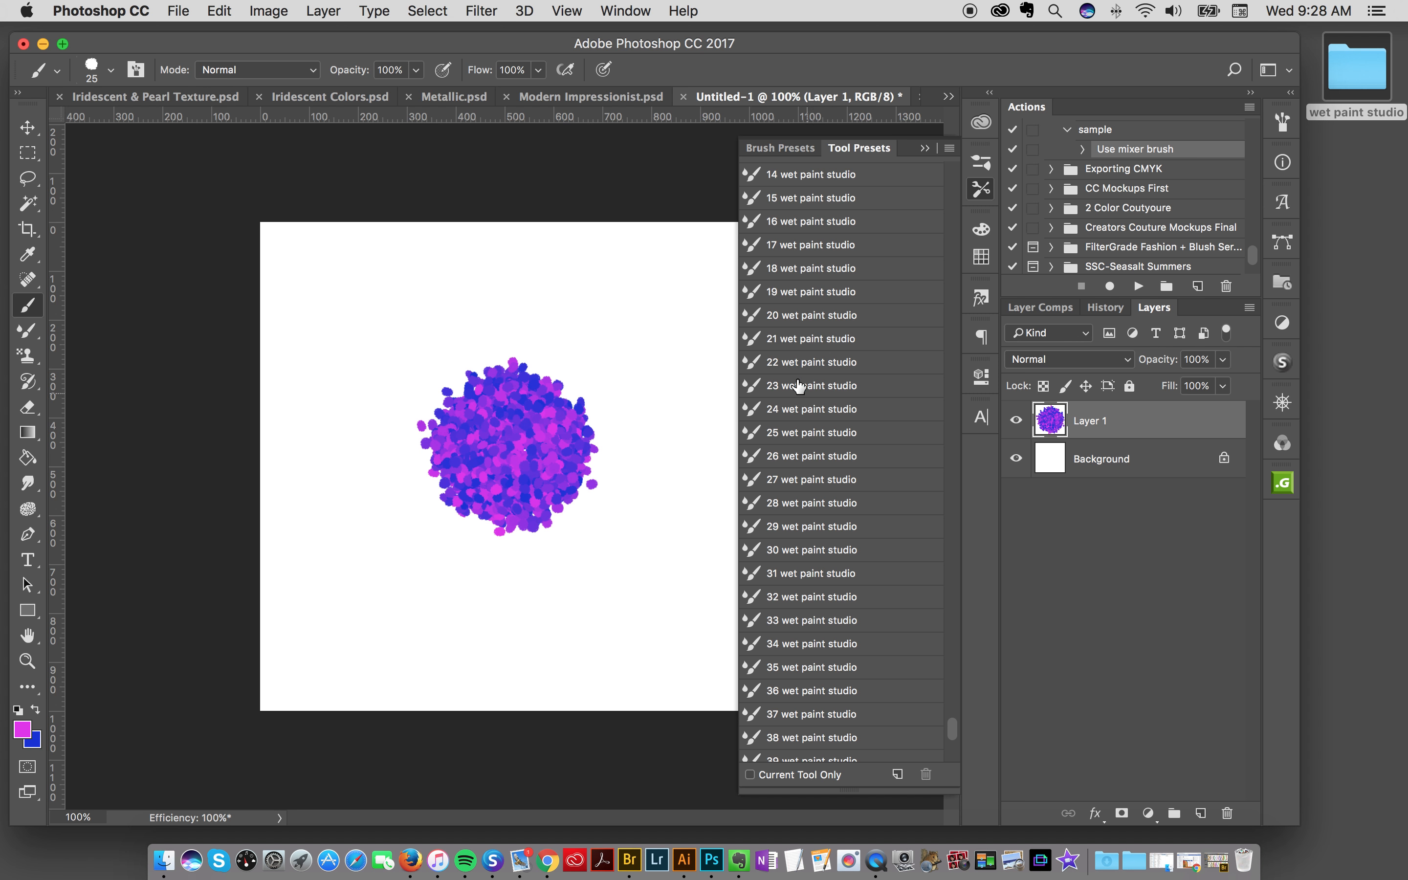
click(811, 342)
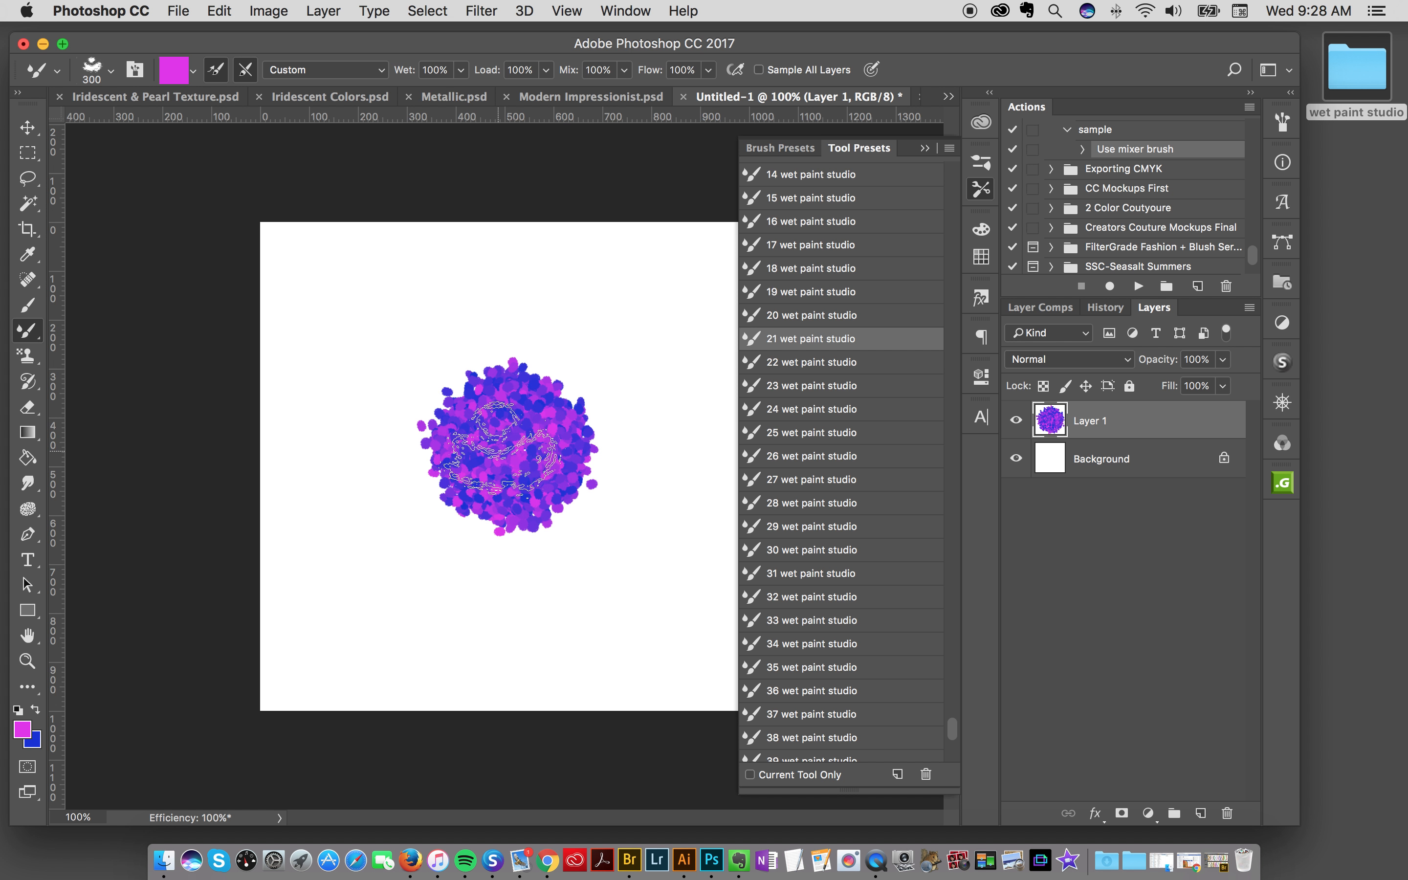
alt+click(504, 446)
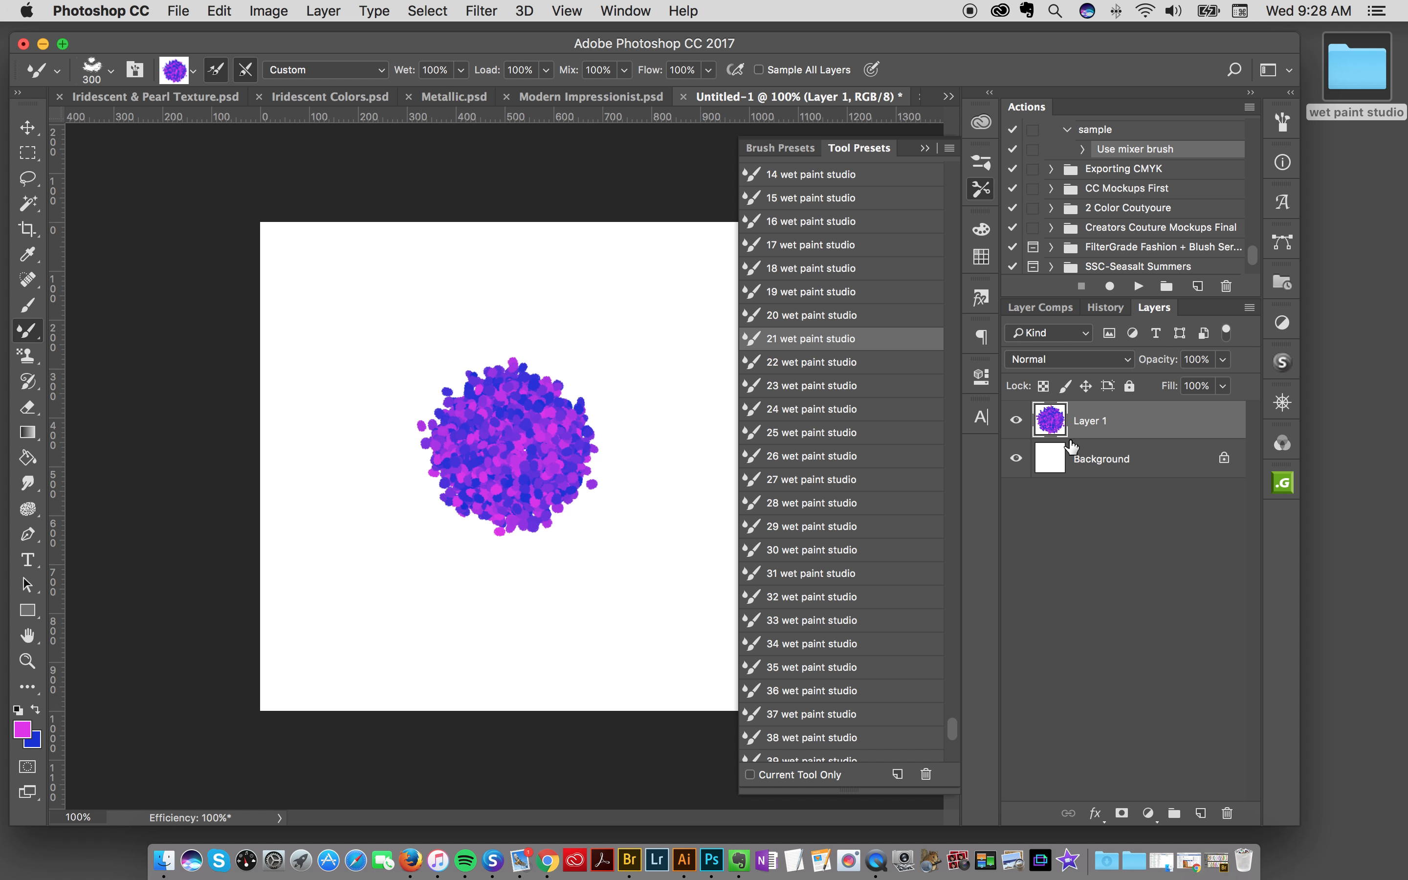
Step: Add a new layer above Layer 1, try long curved strokes on it in the sampled colors, and undo them
click(1200, 813)
mouse_move(442, 274)
mouse_down()
mouse_move(425, 471)
mouse_move(259, 643)
mouse_up()
key(super+z)
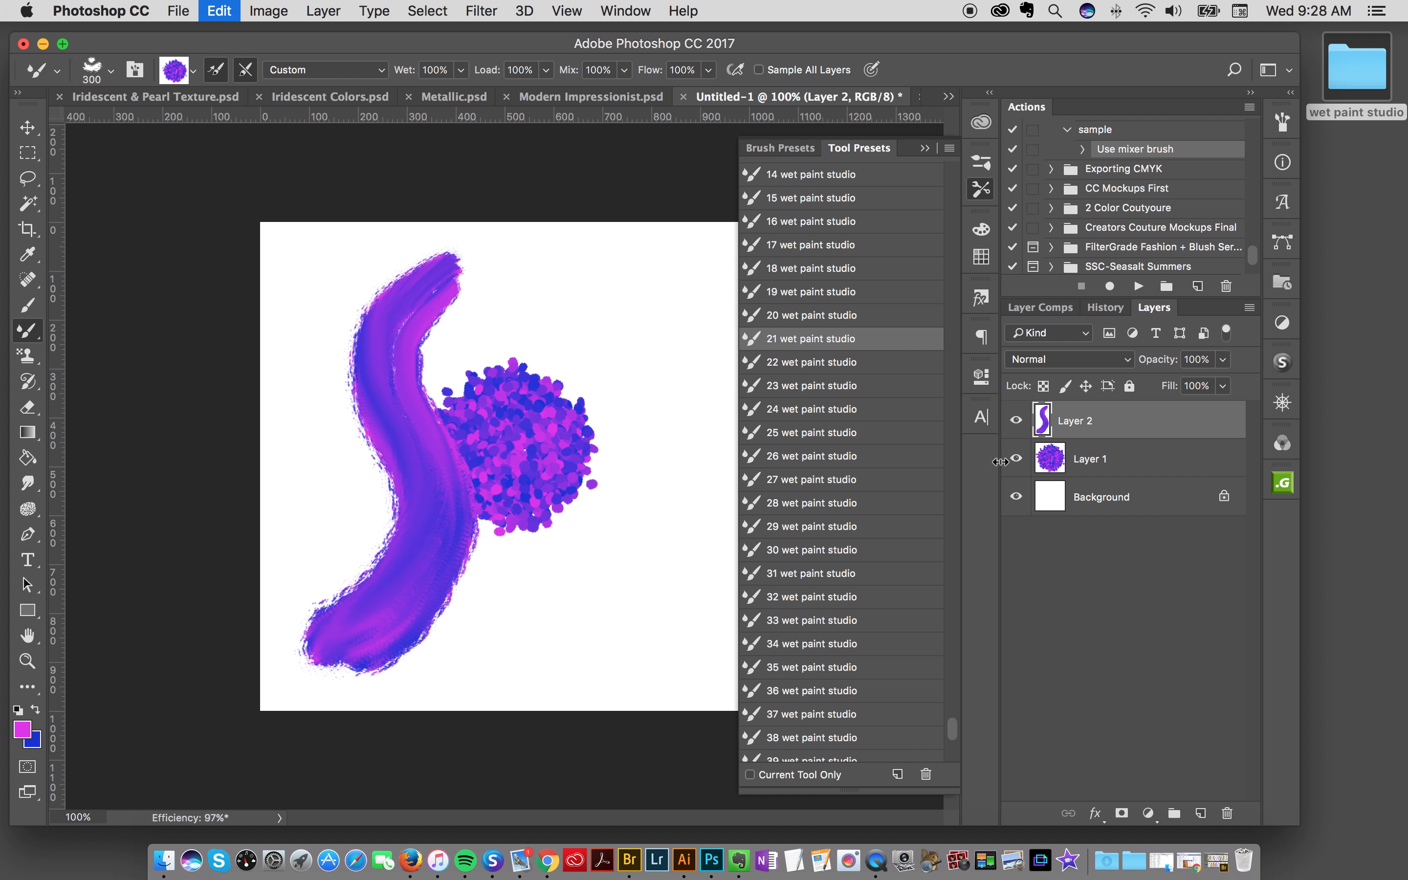
click(1016, 458)
mouse_move(459, 242)
mouse_down()
mouse_move(393, 363)
mouse_move(442, 514)
mouse_move(291, 634)
mouse_up()
key(super+z)
mouse_move(593, 273)
mouse_down()
mouse_move(602, 426)
mouse_move(486, 611)
mouse_up()
key(super+z)
Step: Hide Layer 2, show Layer 1 again and clear the blob from it
click(1015, 421)
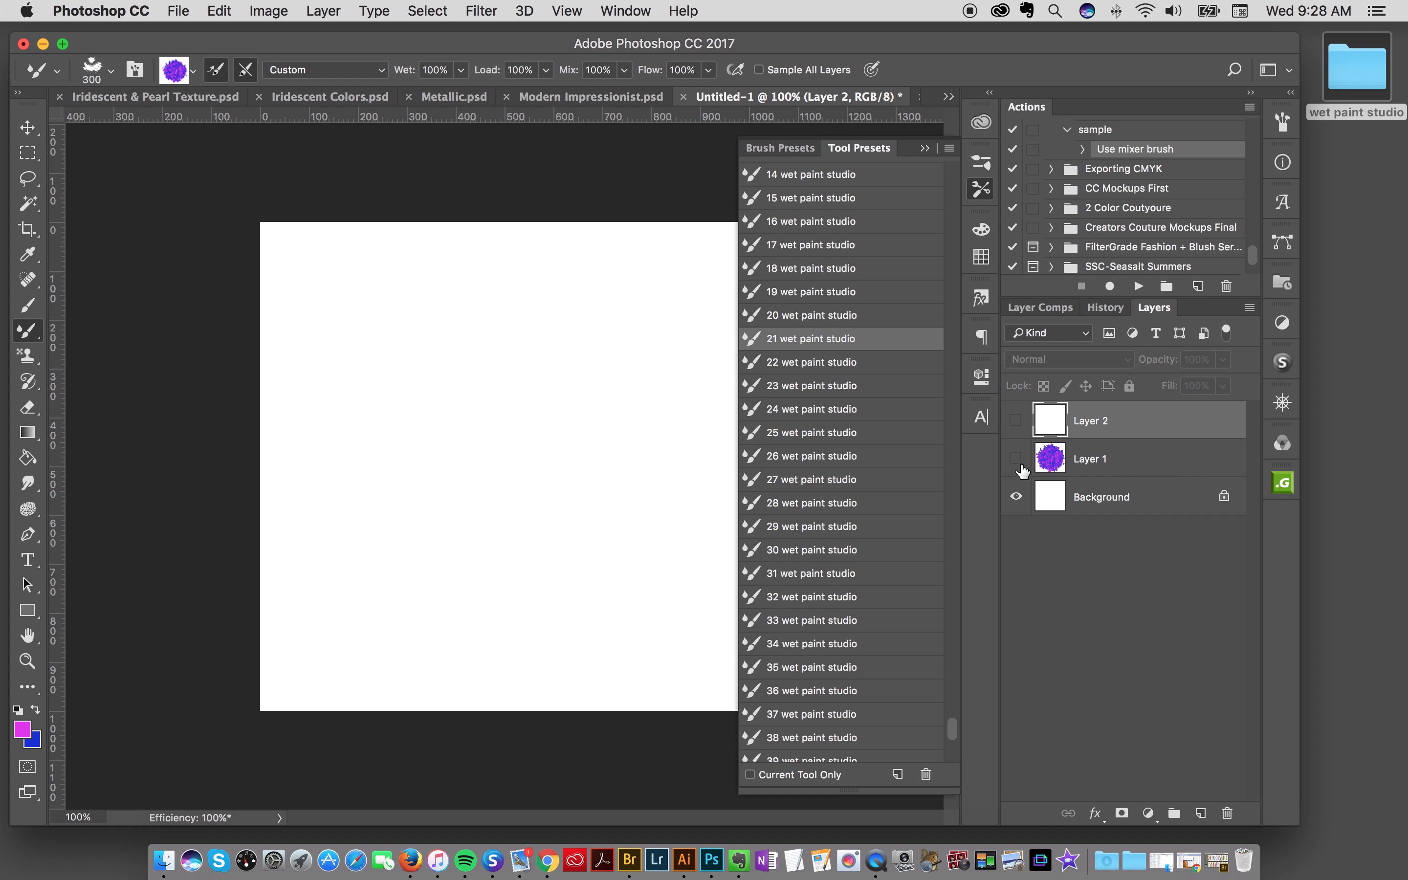
click(1016, 458)
click(1050, 458)
key(super+alt+z)
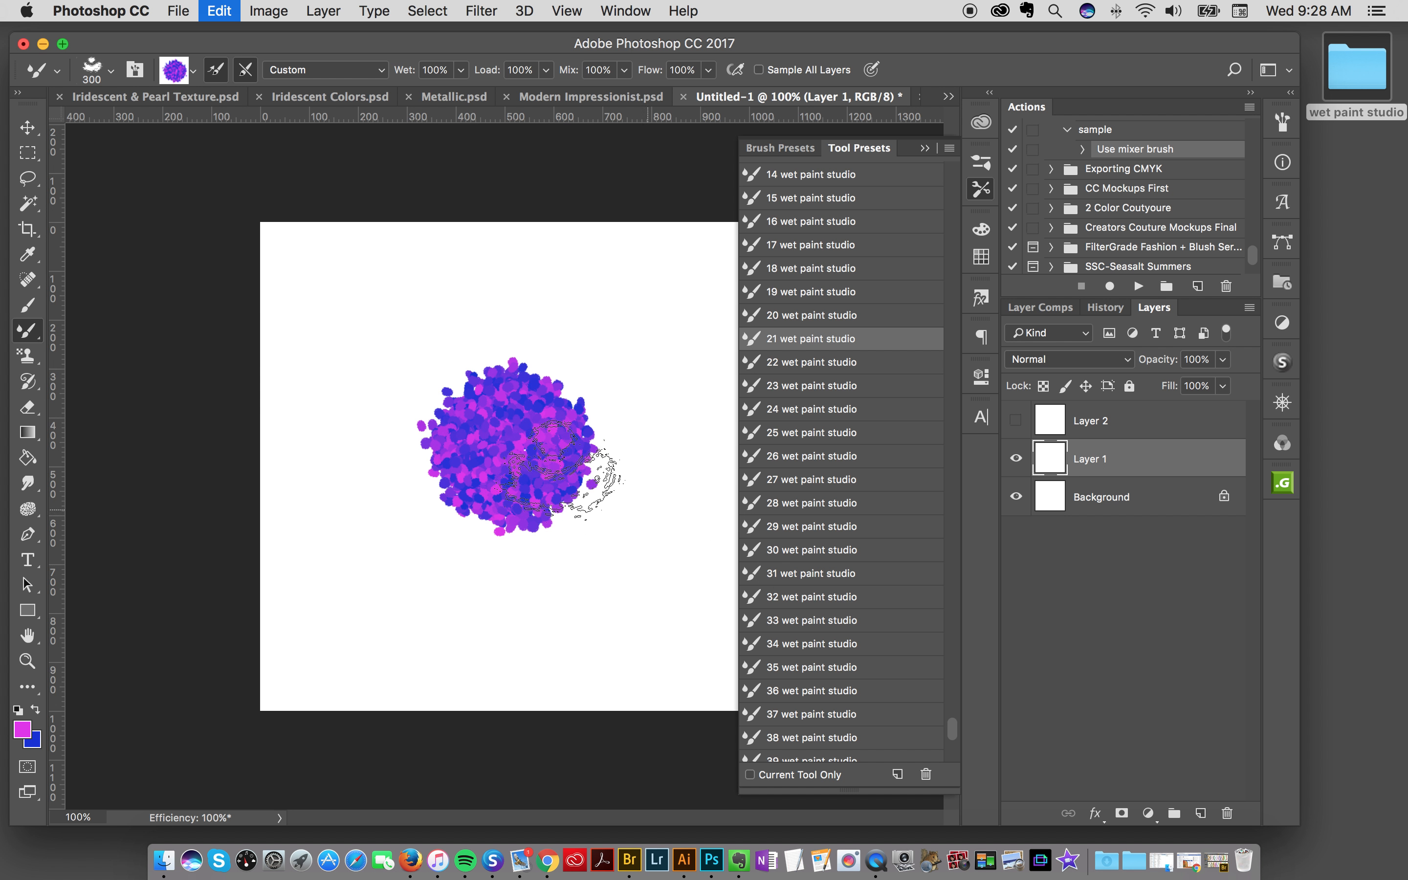
Step: Paint a round magenta and blue blob on Layer 1 with the regular Brush tool and the Palette Maker FG / BG 1 preset
click(28, 305)
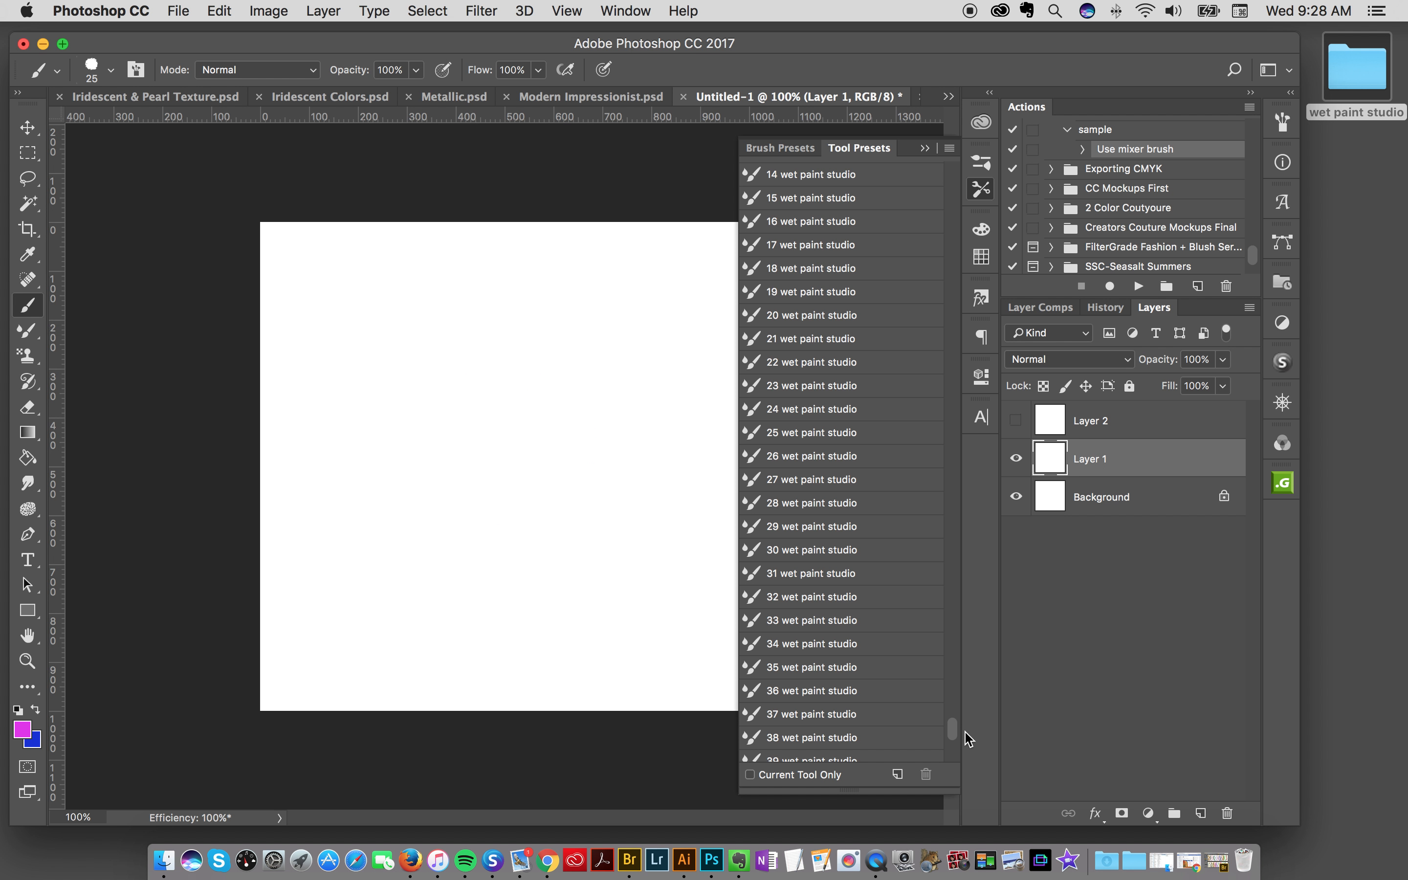
drag(951, 726, 947, 760)
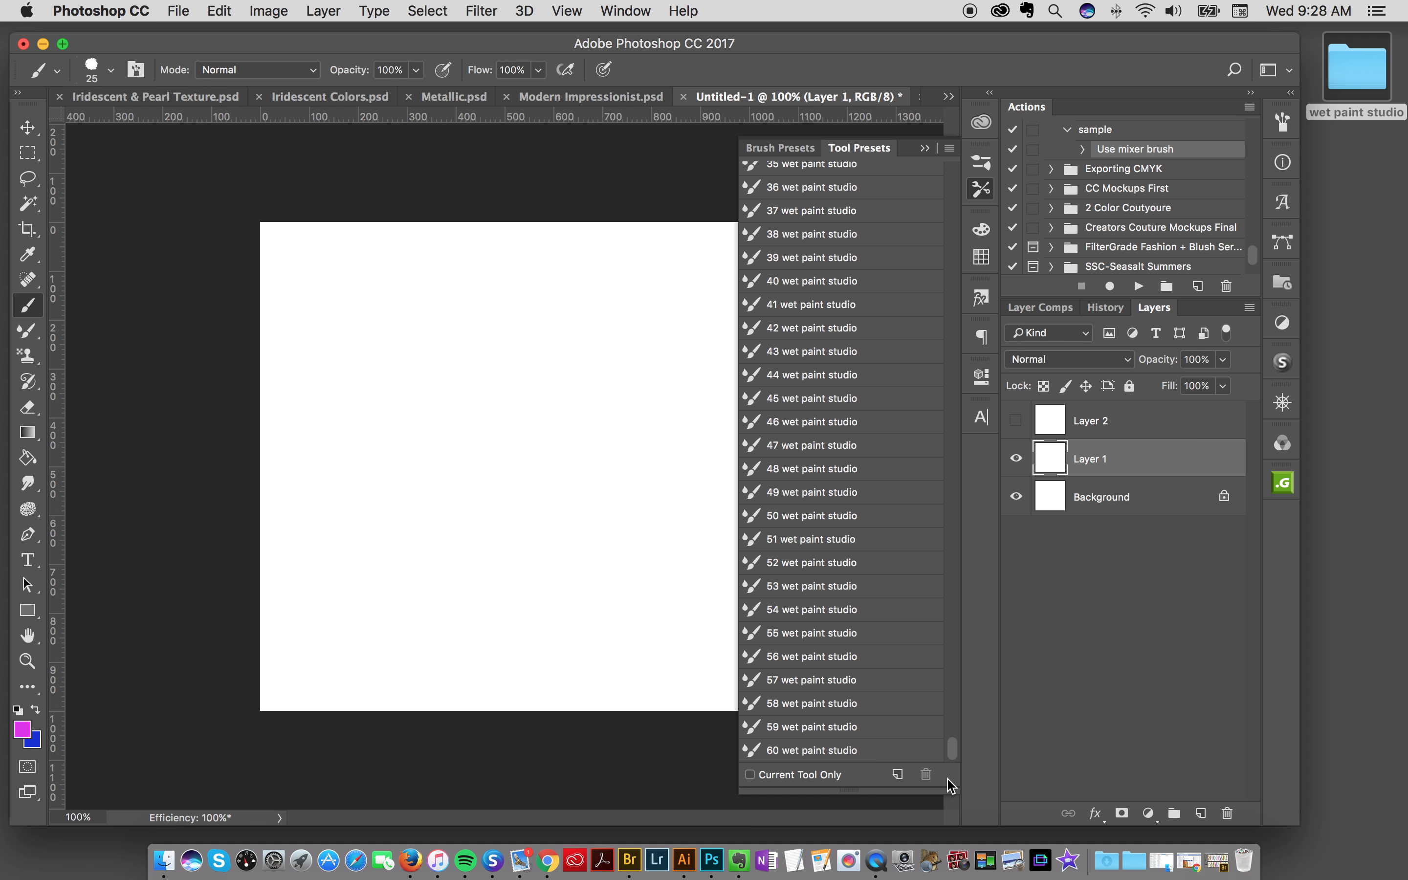
click(793, 150)
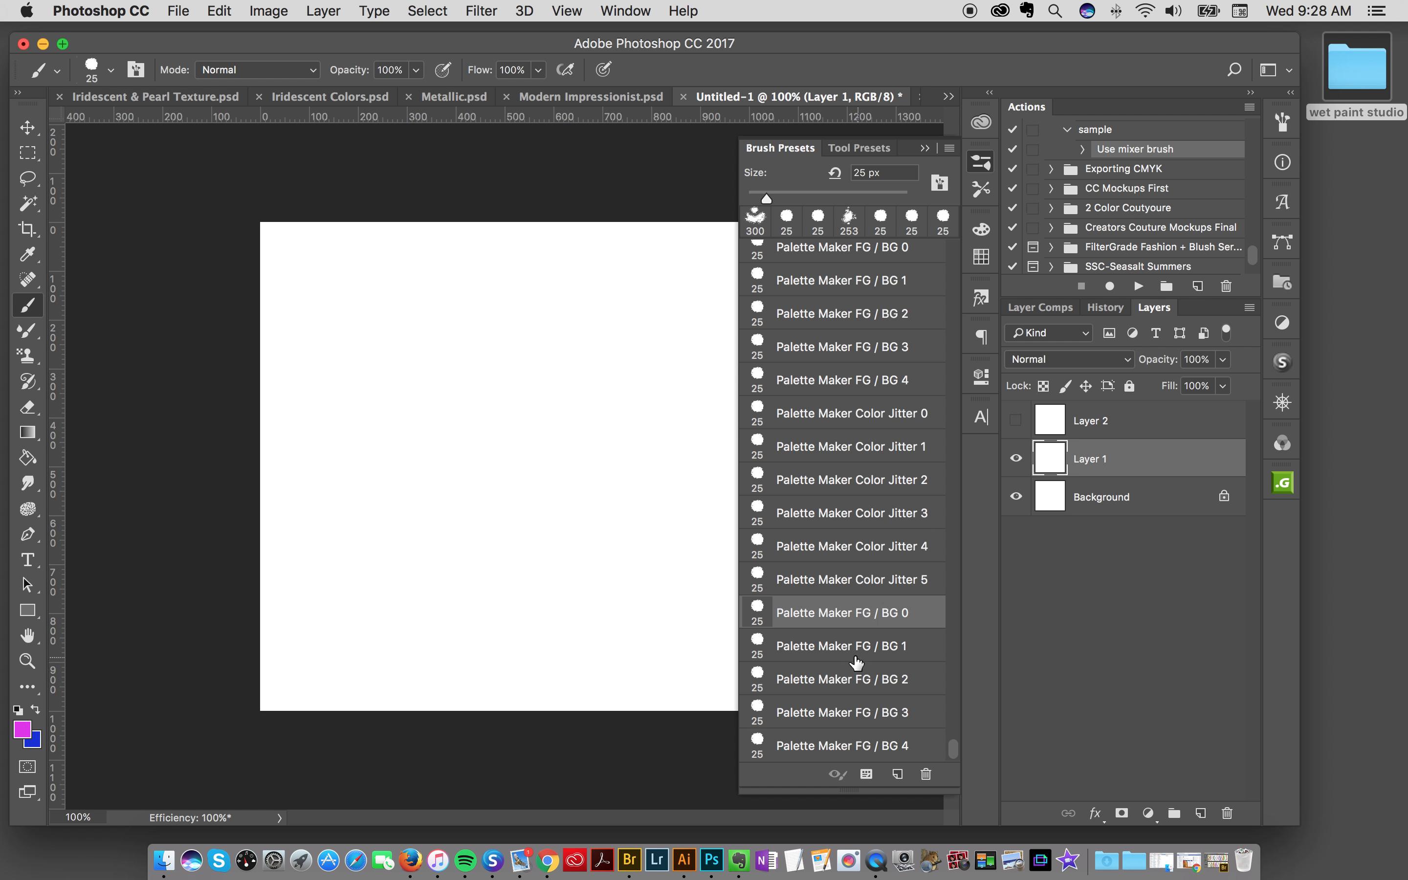
click(829, 653)
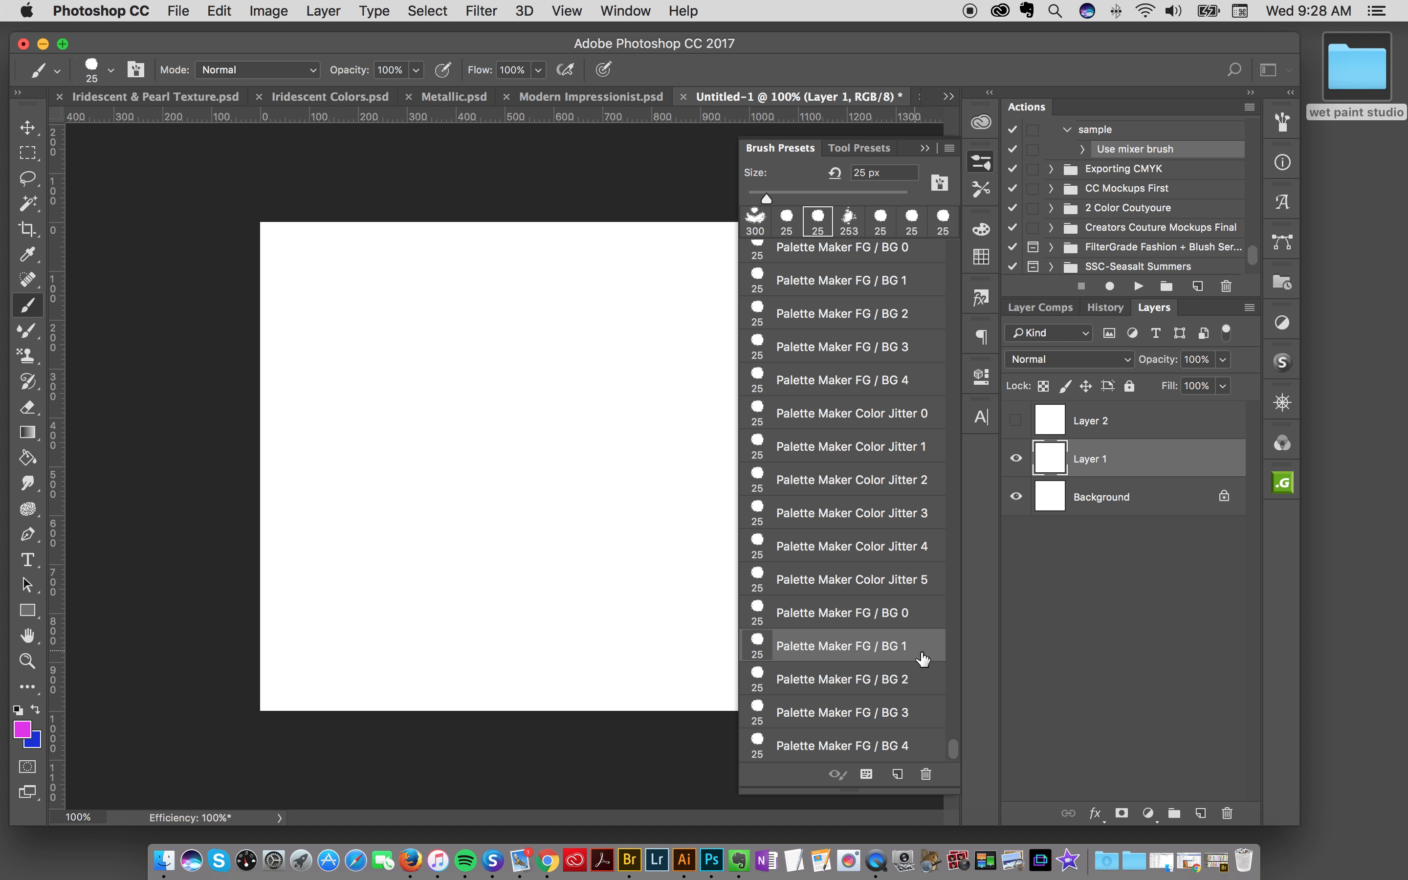
mouse_move(458, 380)
mouse_down()
mouse_move(401, 437)
mouse_move(466, 487)
mouse_move(484, 389)
mouse_move(401, 437)
mouse_move(485, 477)
mouse_move(444, 387)
mouse_move(420, 470)
mouse_move(518, 445)
mouse_move(426, 429)
mouse_move(488, 424)
mouse_move(466, 411)
mouse_move(487, 395)
mouse_move(477, 472)
mouse_move(420, 426)
mouse_move(476, 401)
mouse_move(486, 466)
mouse_move(465, 419)
mouse_up()
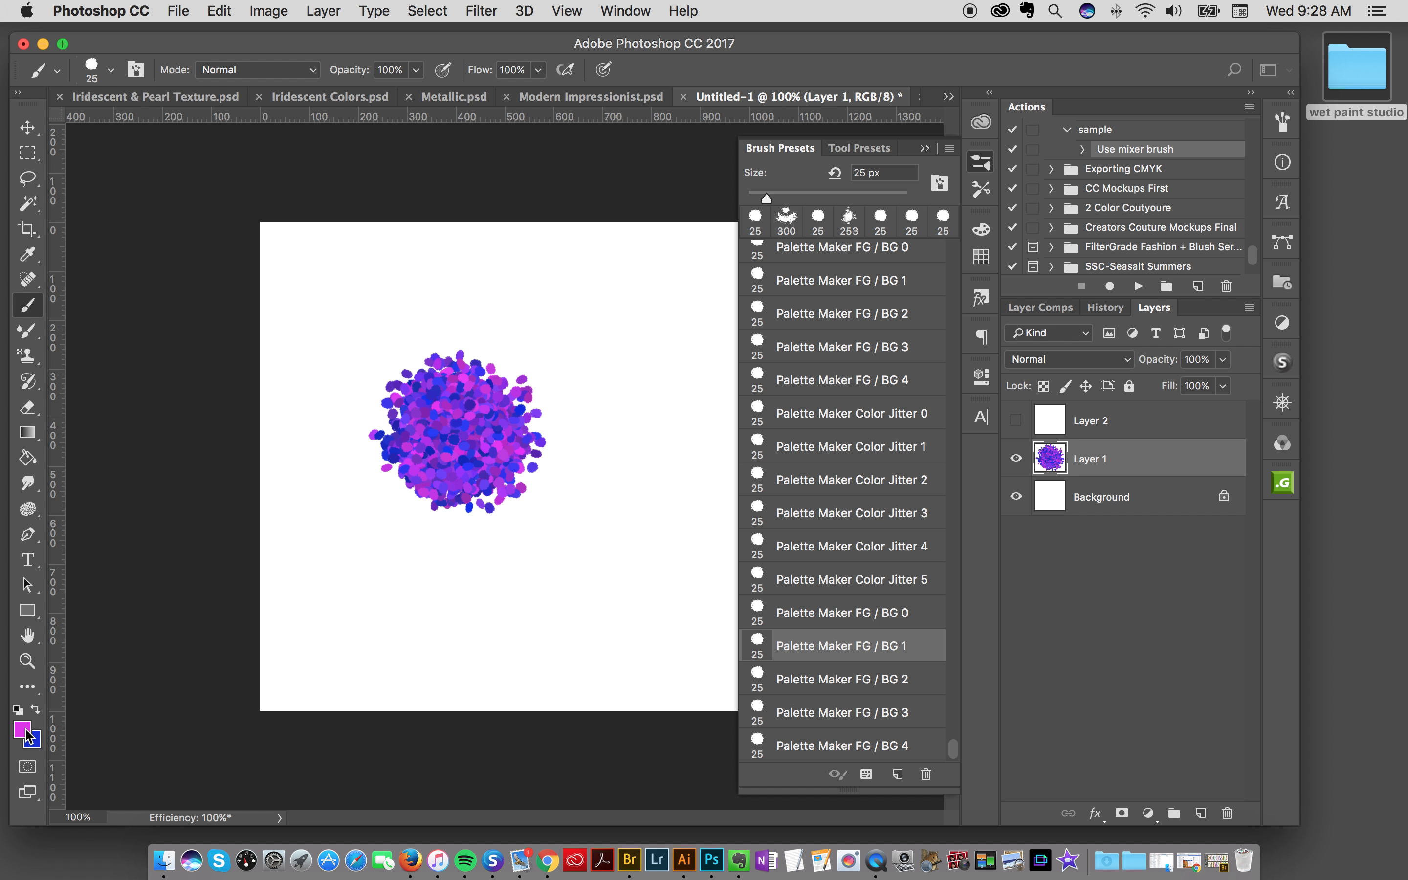
Step: Paint three more blobs in a two-by-two arrangement, using Palette Maker FG / BG 2, FG / BG 3 and FG / BG 4 in turn
click(883, 684)
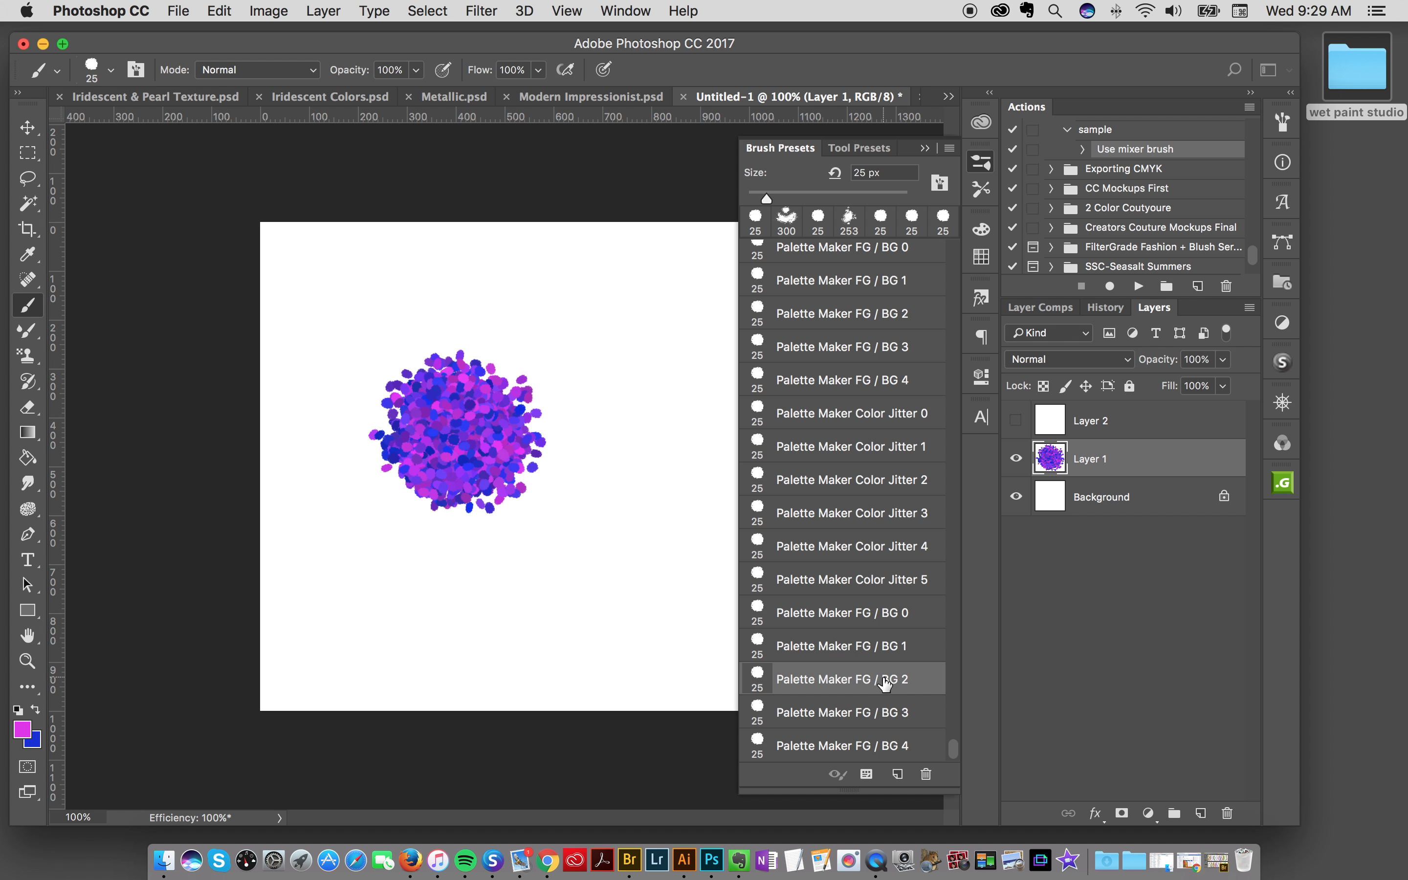
mouse_move(664, 380)
mouse_down()
mouse_move(709, 422)
mouse_move(605, 407)
mouse_move(698, 442)
mouse_move(648, 461)
mouse_move(670, 407)
mouse_move(652, 419)
mouse_move(680, 402)
mouse_move(634, 466)
mouse_up()
click(852, 722)
mouse_move(429, 556)
mouse_down()
mouse_move(468, 642)
mouse_move(432, 570)
mouse_move(432, 640)
mouse_move(442, 611)
mouse_up()
click(848, 747)
mouse_move(651, 580)
mouse_down()
mouse_move(595, 590)
mouse_move(649, 652)
mouse_move(681, 565)
mouse_move(598, 625)
mouse_move(679, 625)
mouse_move(611, 570)
mouse_move(665, 641)
mouse_move(615, 580)
mouse_move(651, 568)
mouse_move(661, 618)
mouse_move(603, 578)
mouse_move(693, 608)
mouse_move(609, 620)
mouse_move(664, 562)
mouse_move(677, 629)
mouse_move(608, 584)
mouse_move(692, 608)
mouse_move(605, 593)
mouse_move(674, 566)
mouse_move(625, 627)
mouse_move(674, 561)
mouse_move(670, 648)
mouse_up()
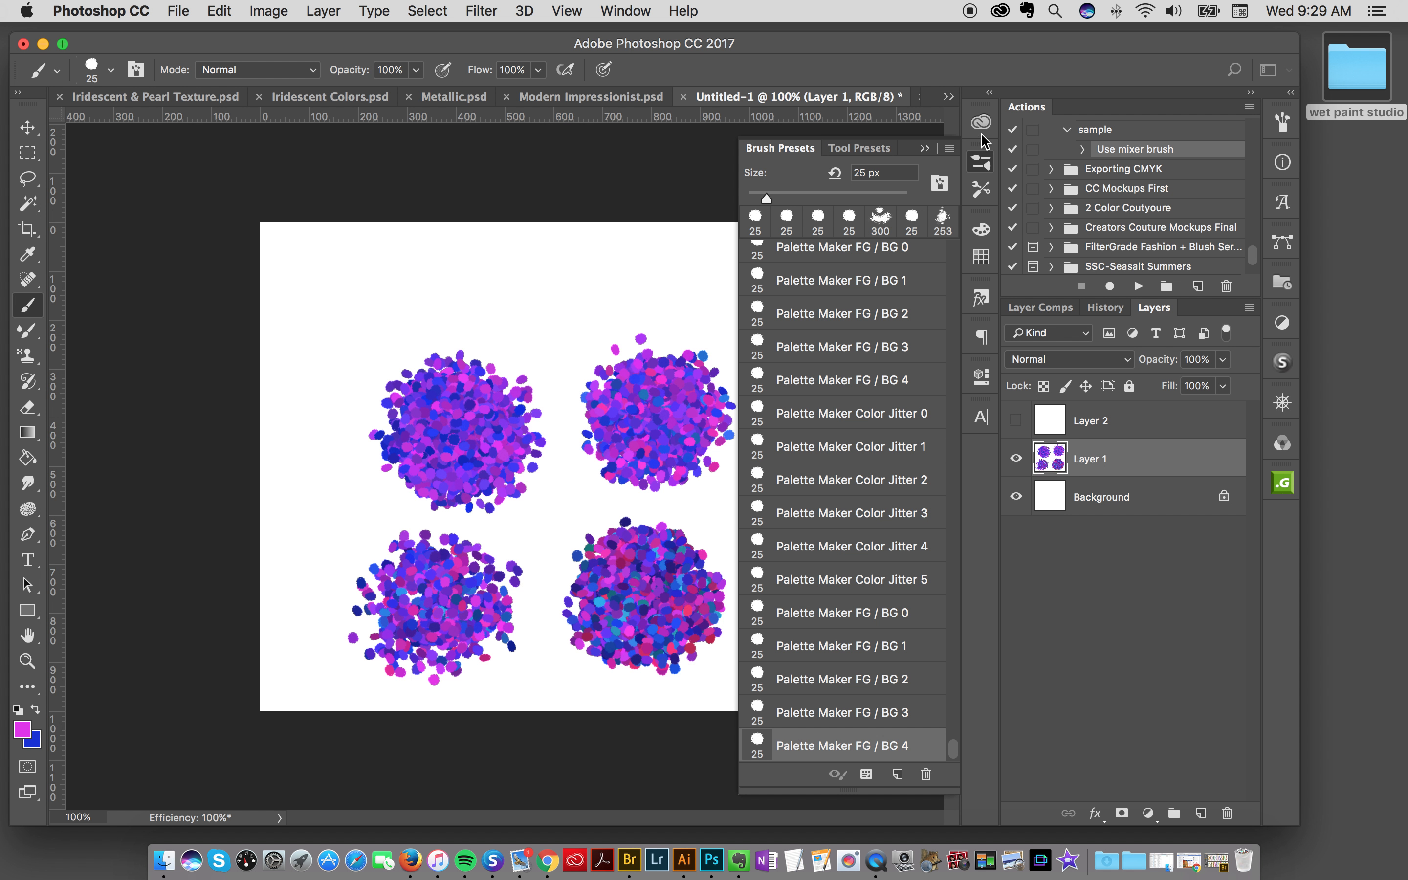
Step: Put away the brush presets and clear all four blobs from Layer 1
click(980, 163)
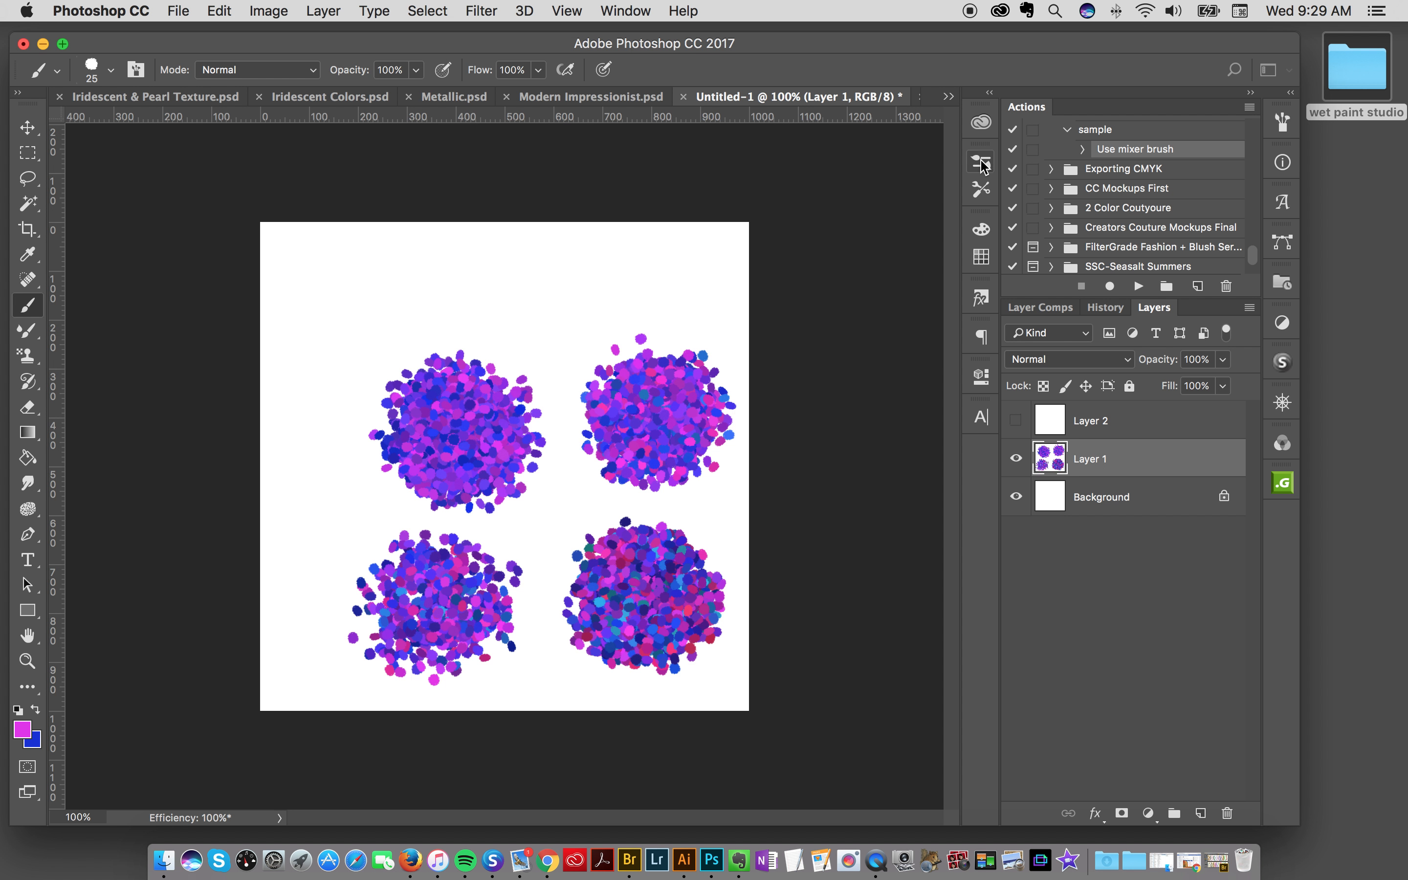
key(super+z)
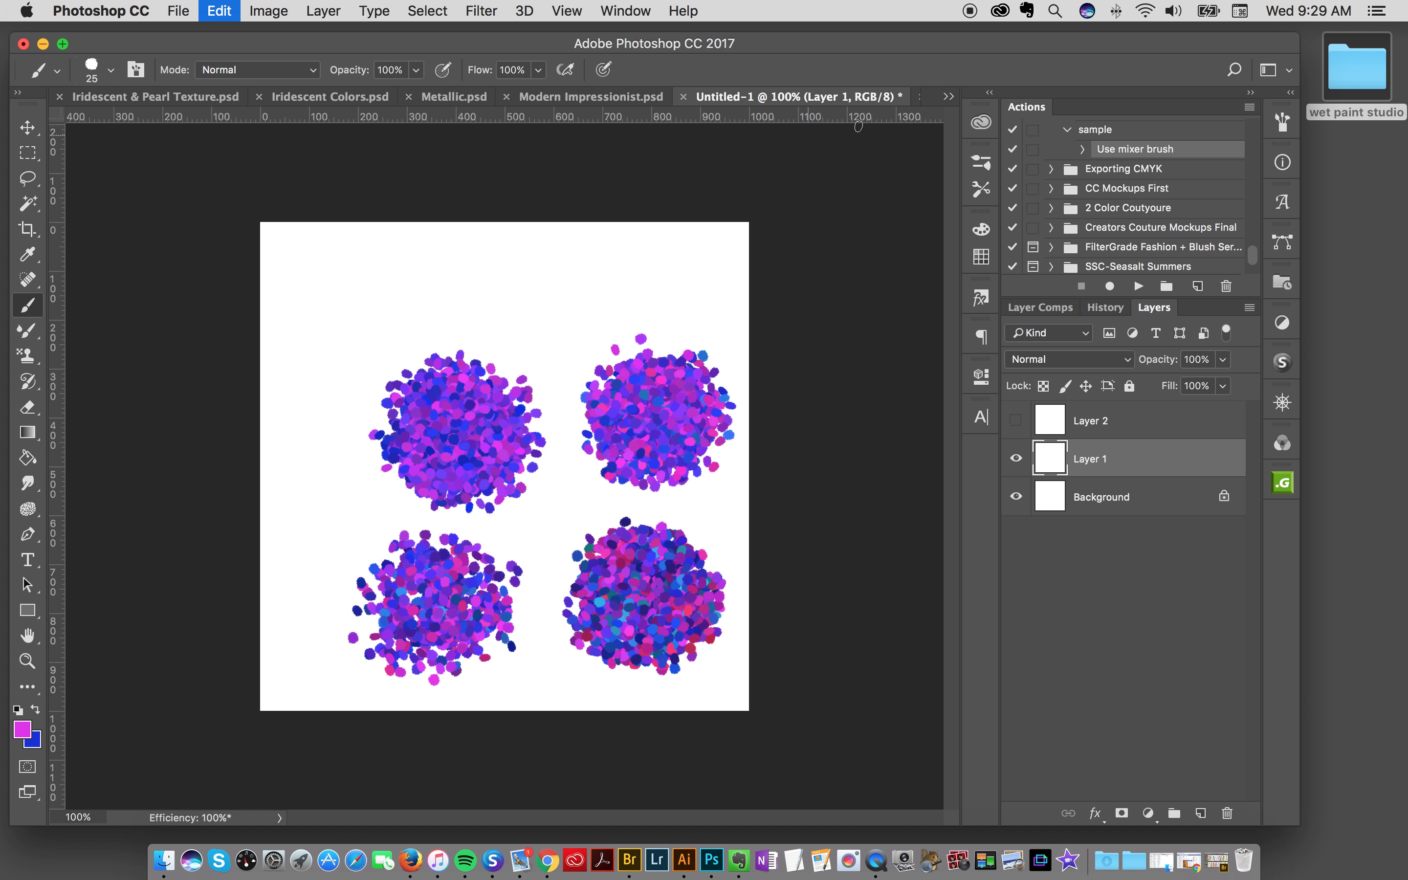
Step: Look through the color palettes in Bold & Bright Palm Beach.psd and Impressionist Masters.psd
click(949, 97)
click(1009, 100)
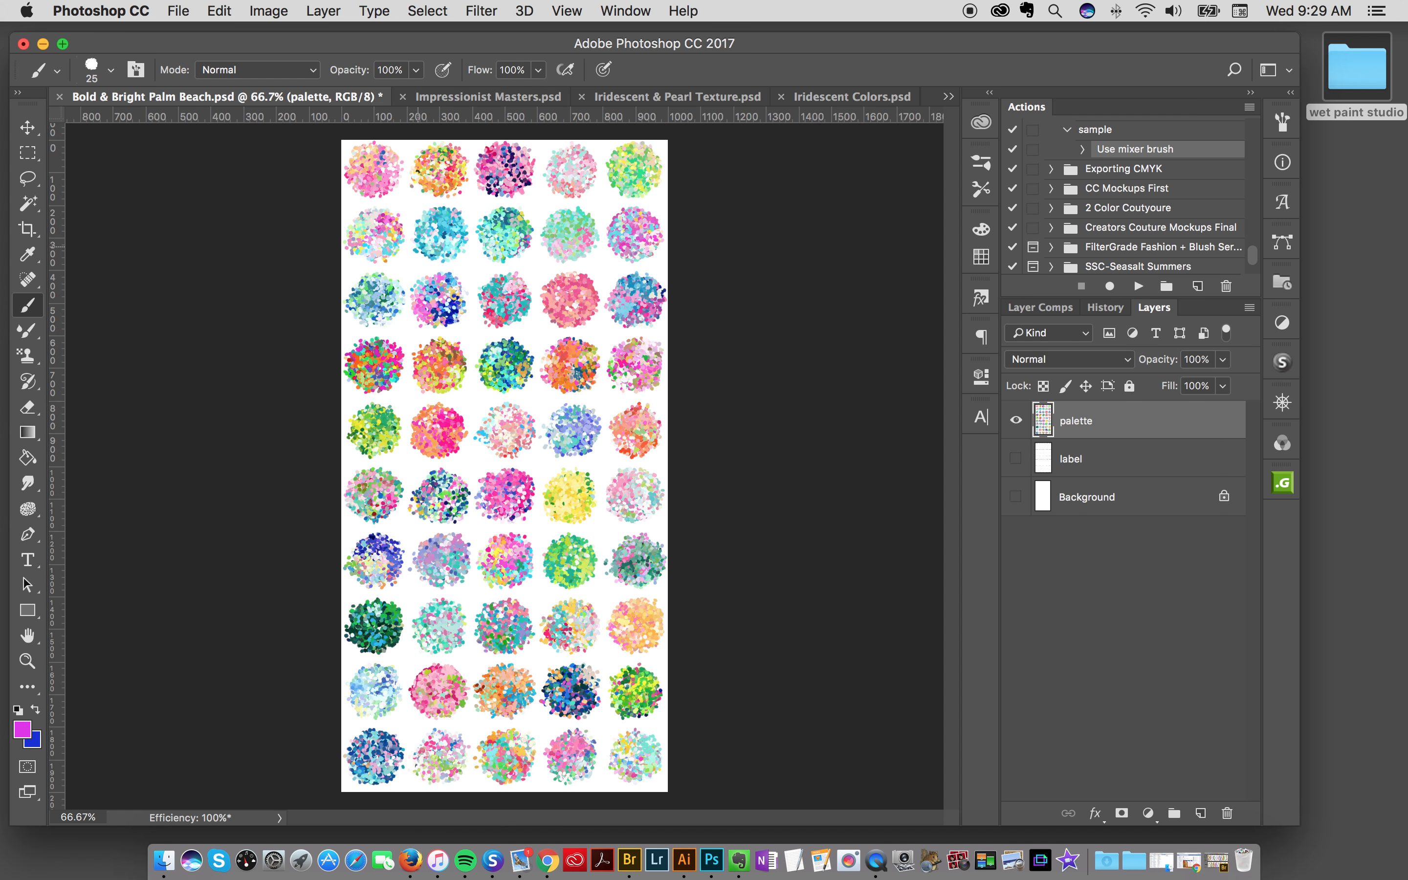
click(495, 98)
drag(949, 267, 862, 606)
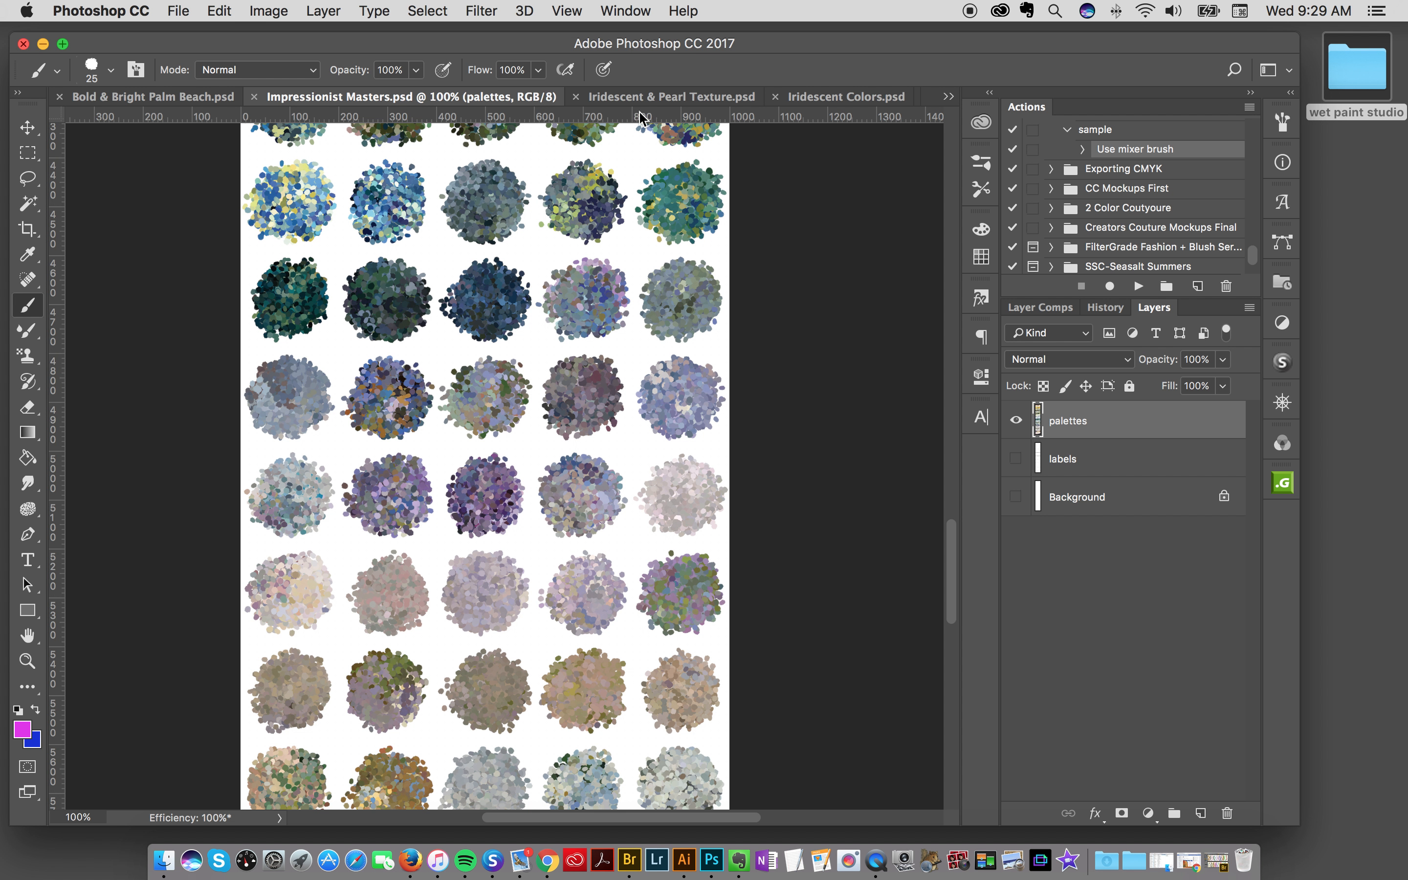
Step: View the palettes in Iridescent & Pearl Texture.psd, Iridescent Colors.psd and Metallic.psd one after another
click(669, 97)
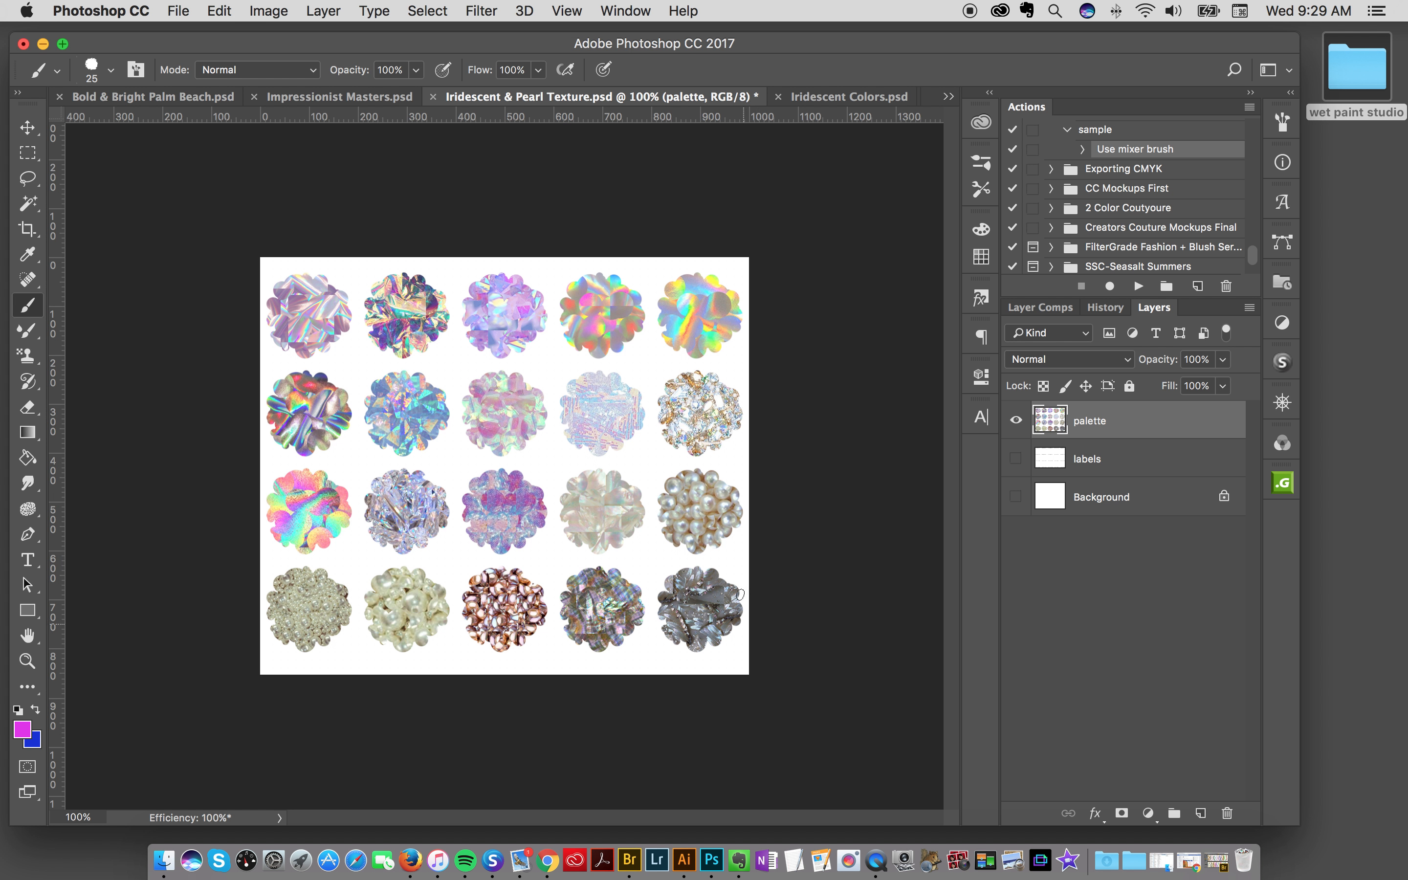
click(869, 98)
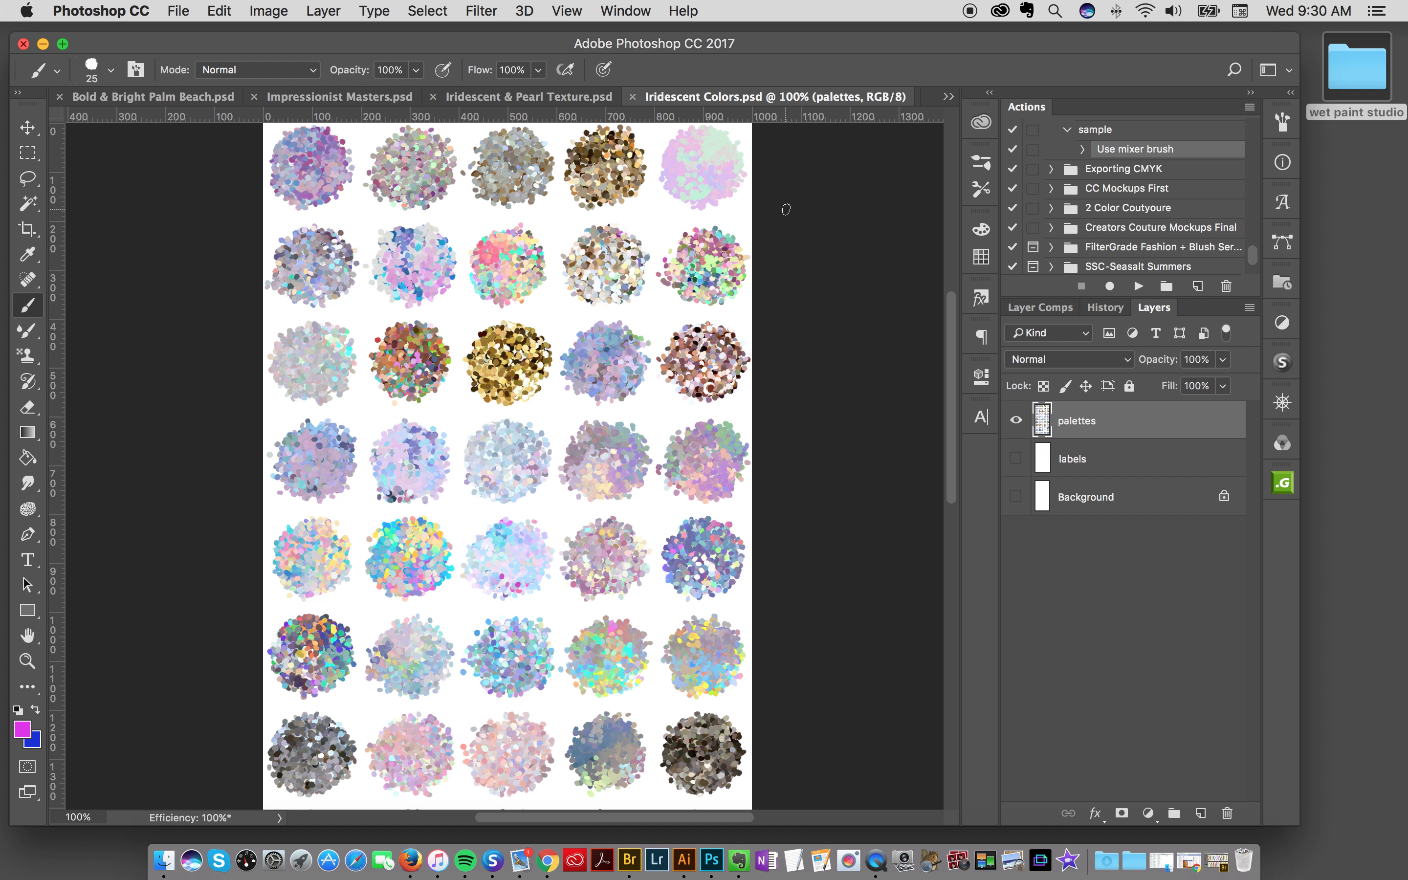
click(949, 97)
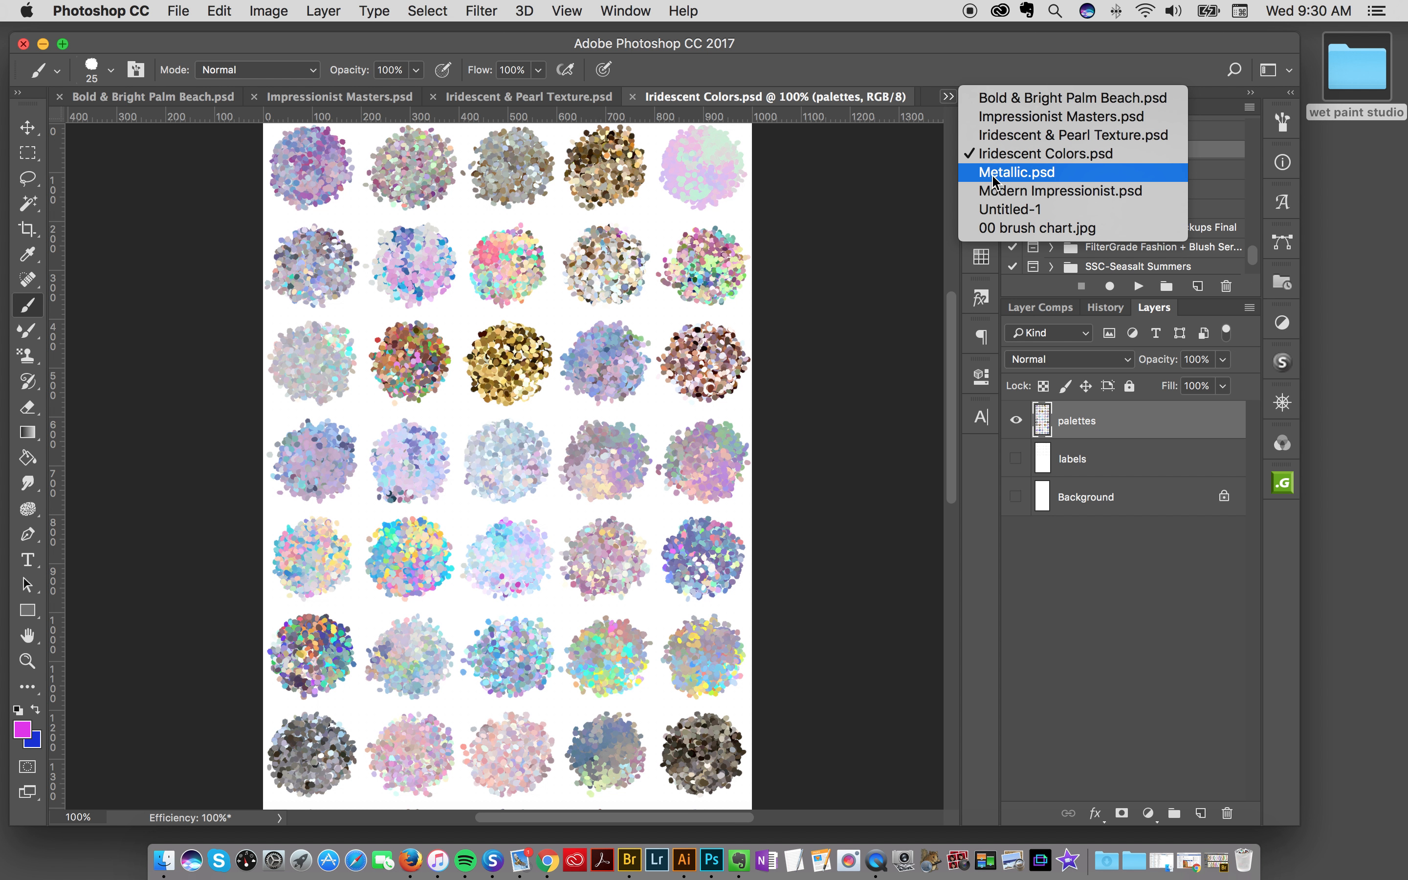
key(Return)
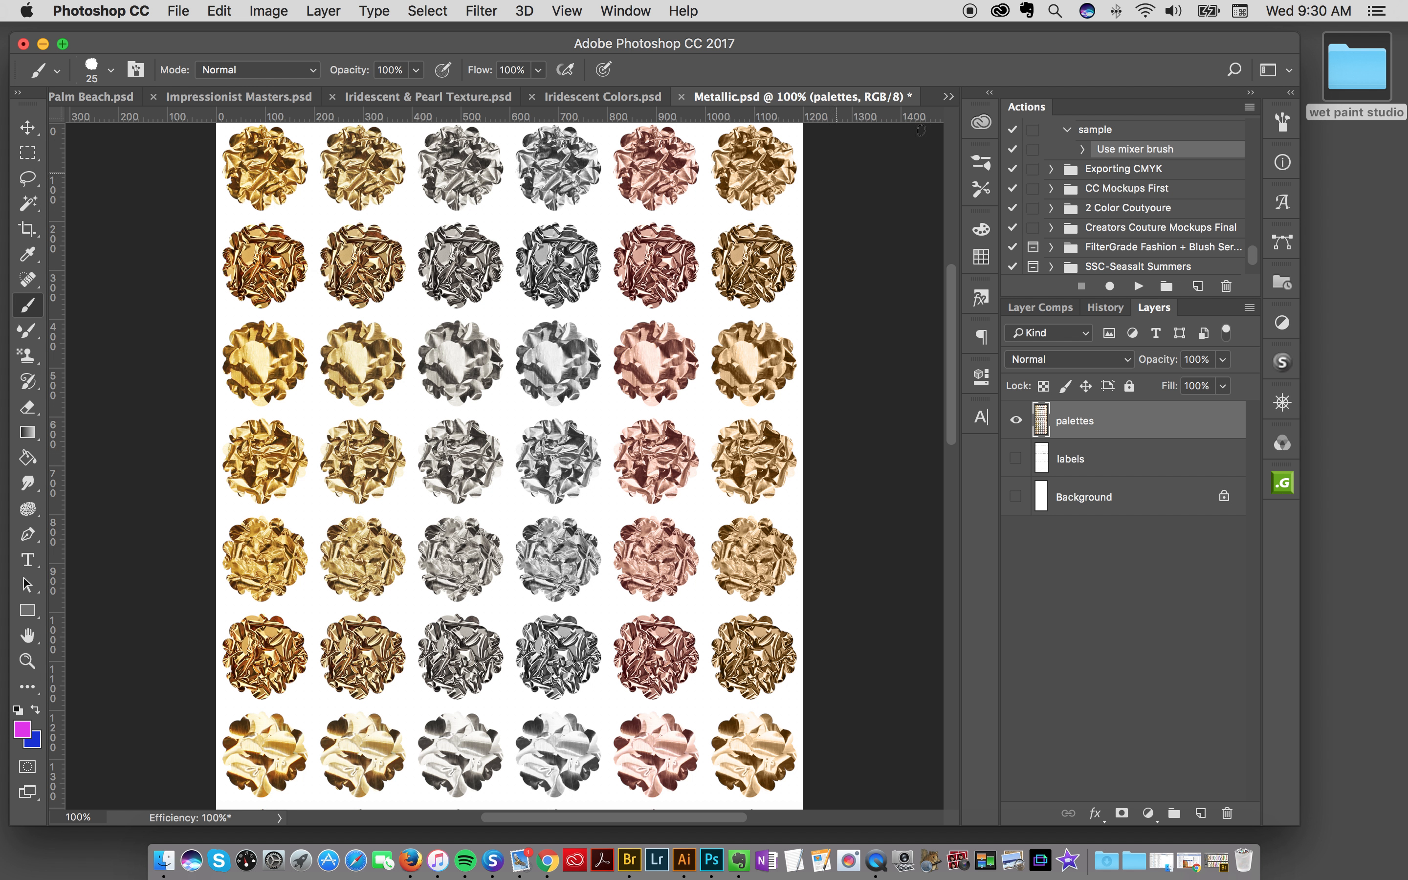
Step: Browse Modern Impressionist.psd down to its green and blue palettes and bring up the wet paint studio tool presets
click(949, 97)
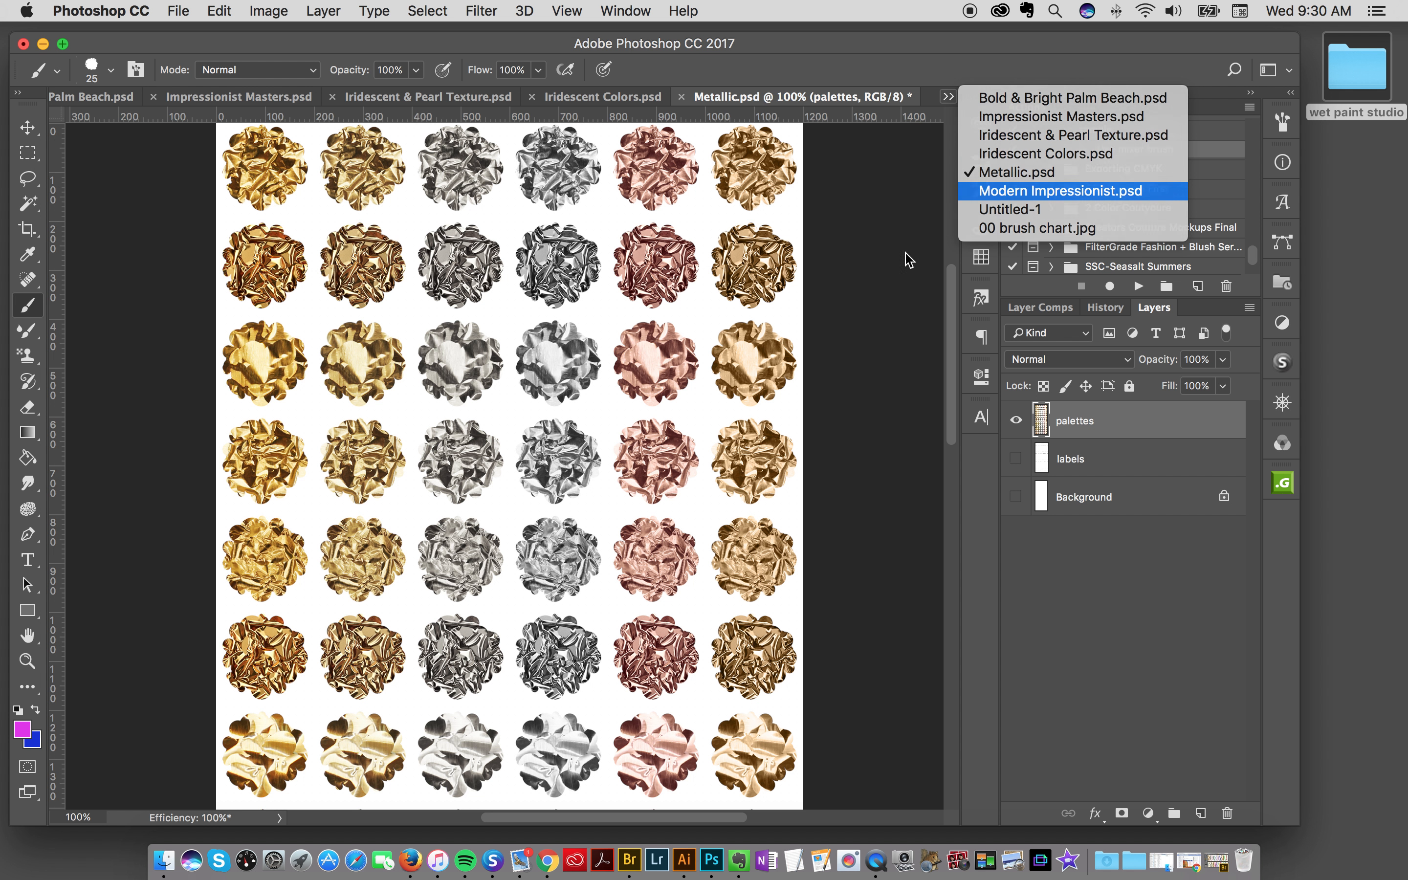
key(Return)
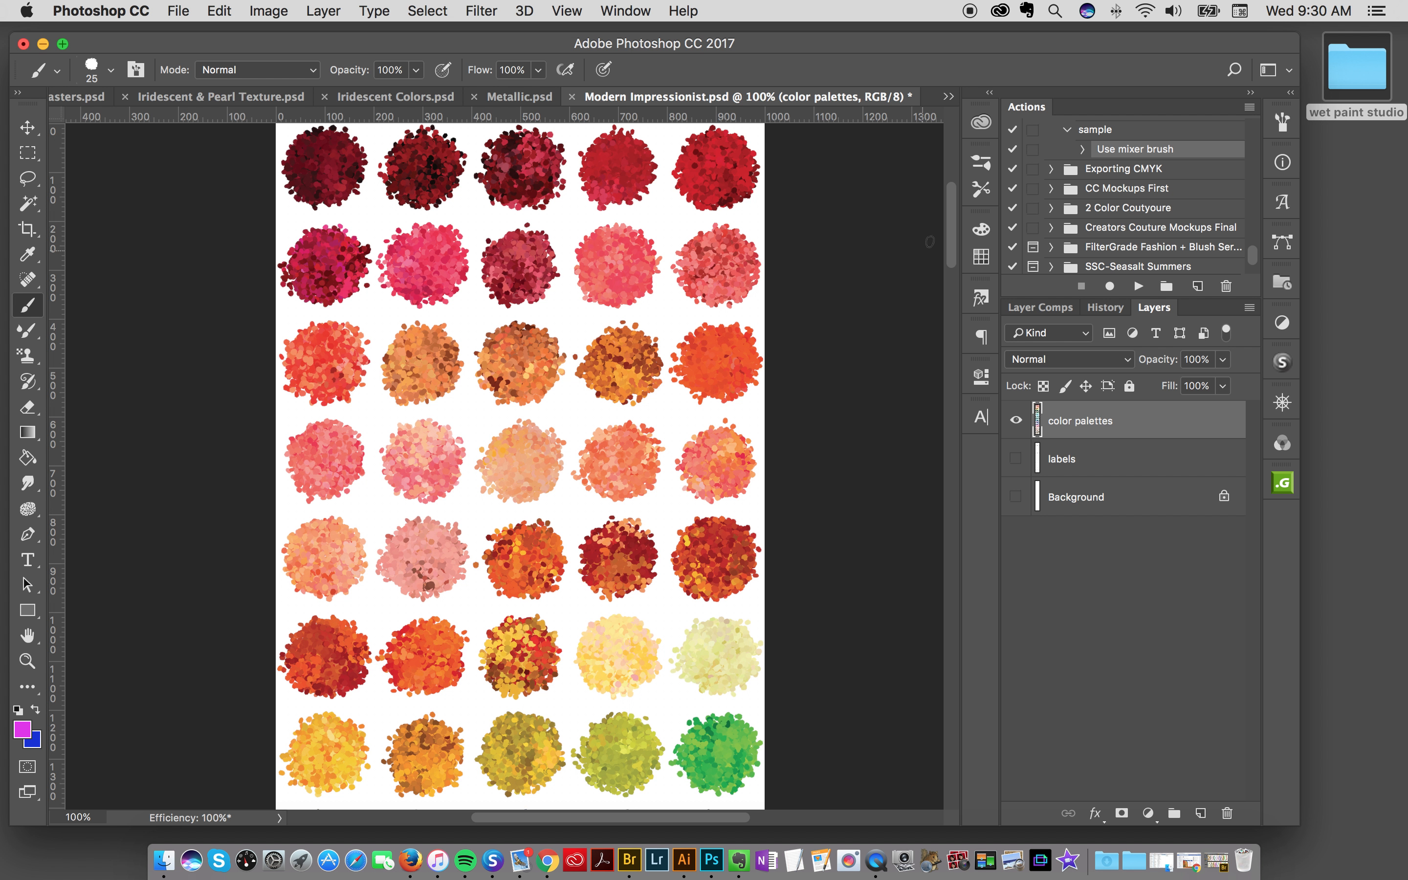
drag(958, 235, 919, 355)
scroll(919, 355, down, 5)
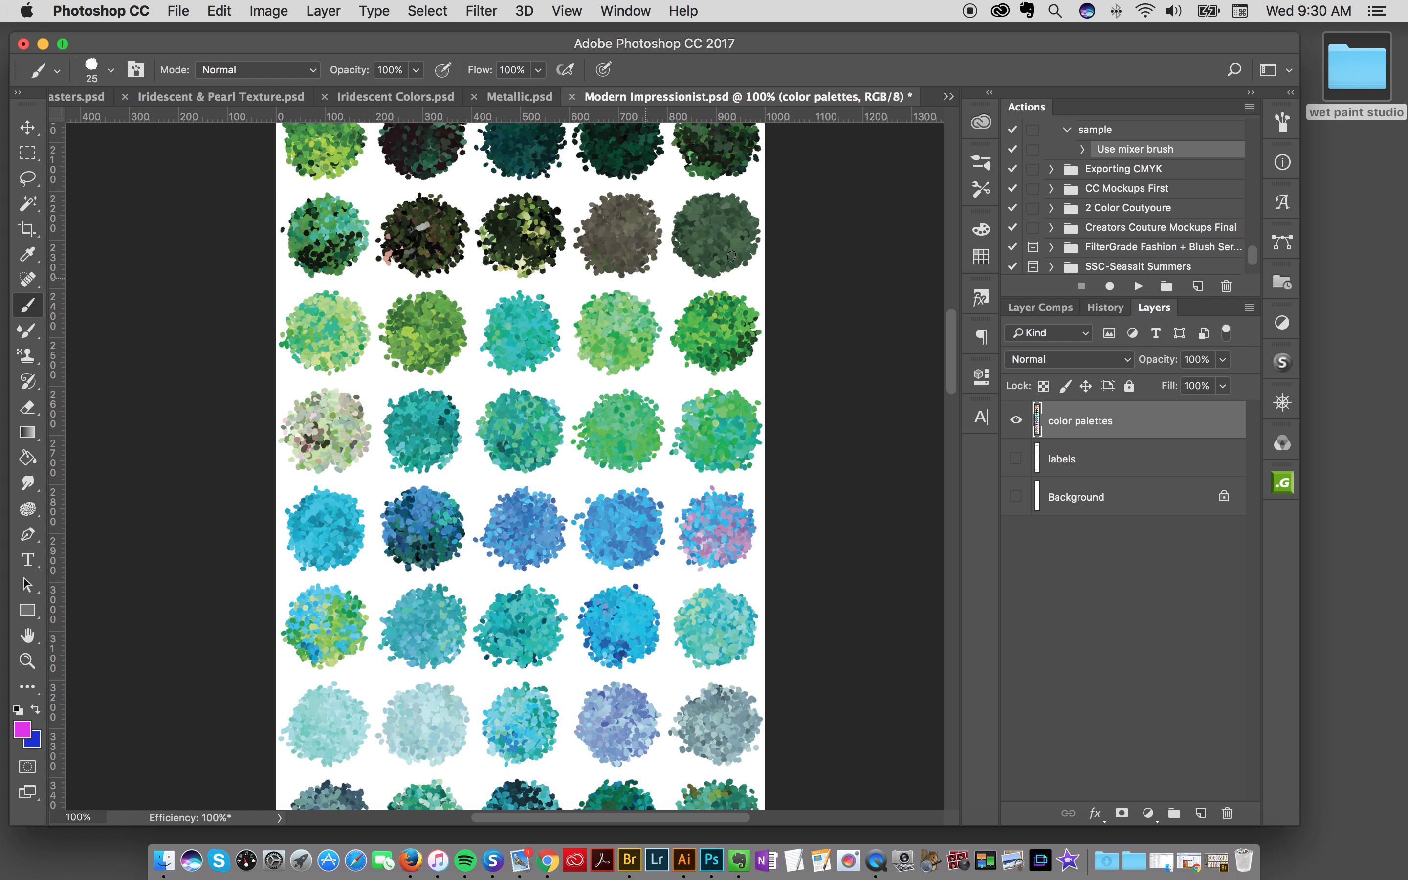
click(981, 190)
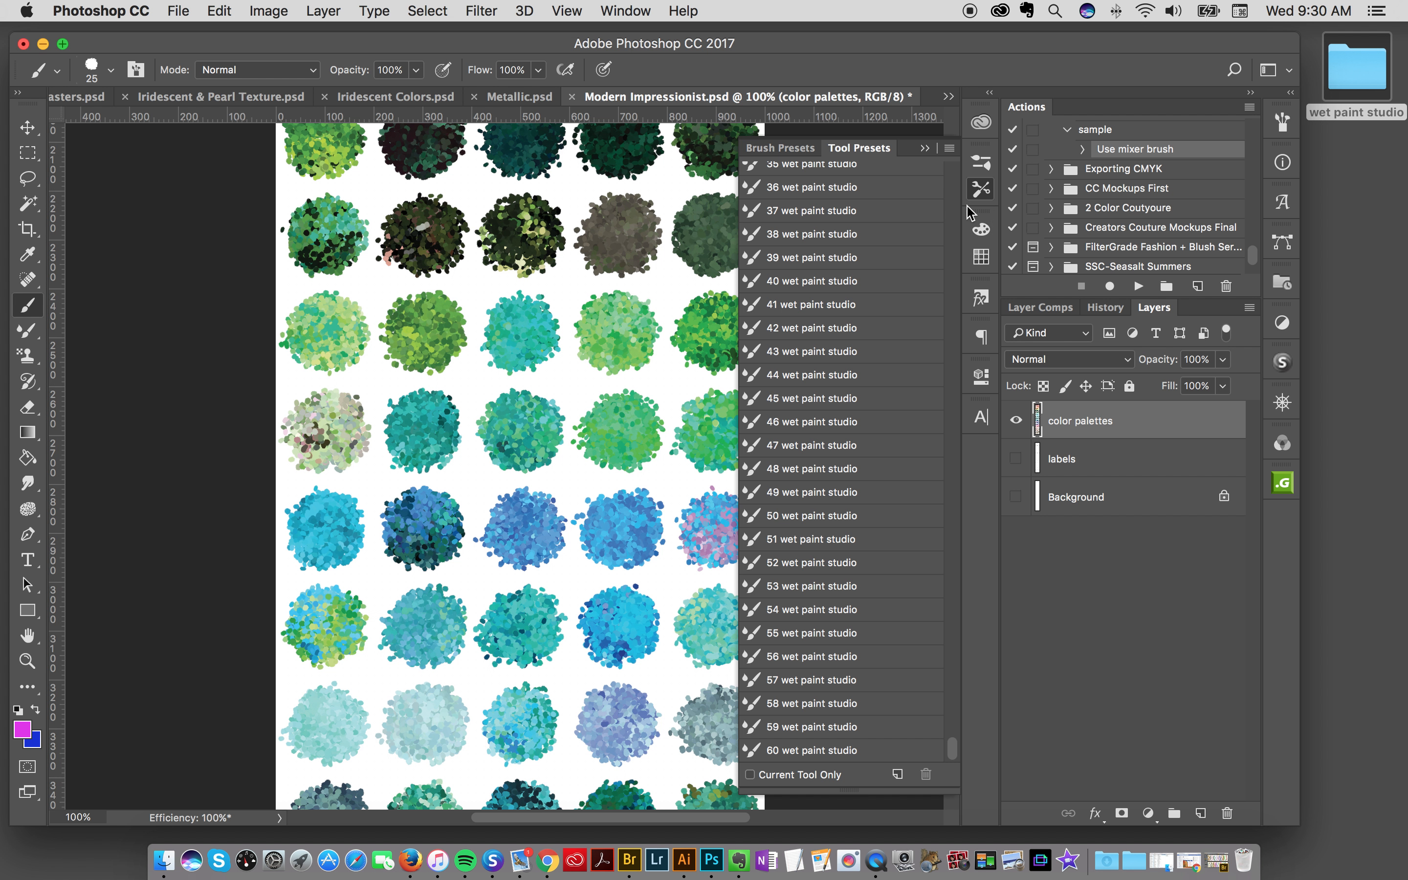
Step: Choose the 48 wet paint studio mixer brush and sample the light green palette in Modern Impressionist.psd at brush size 100
click(806, 448)
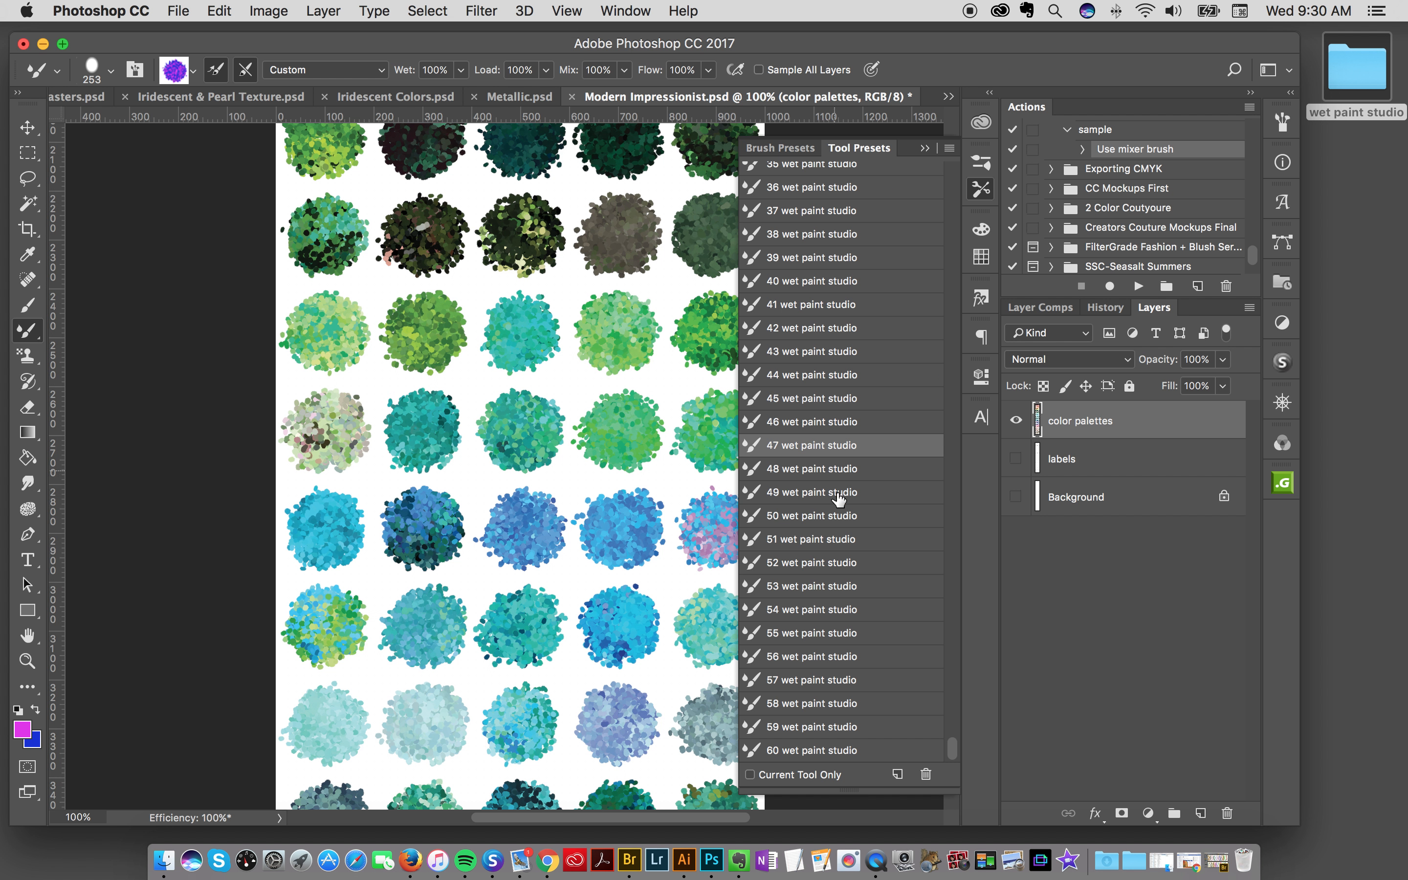
click(819, 470)
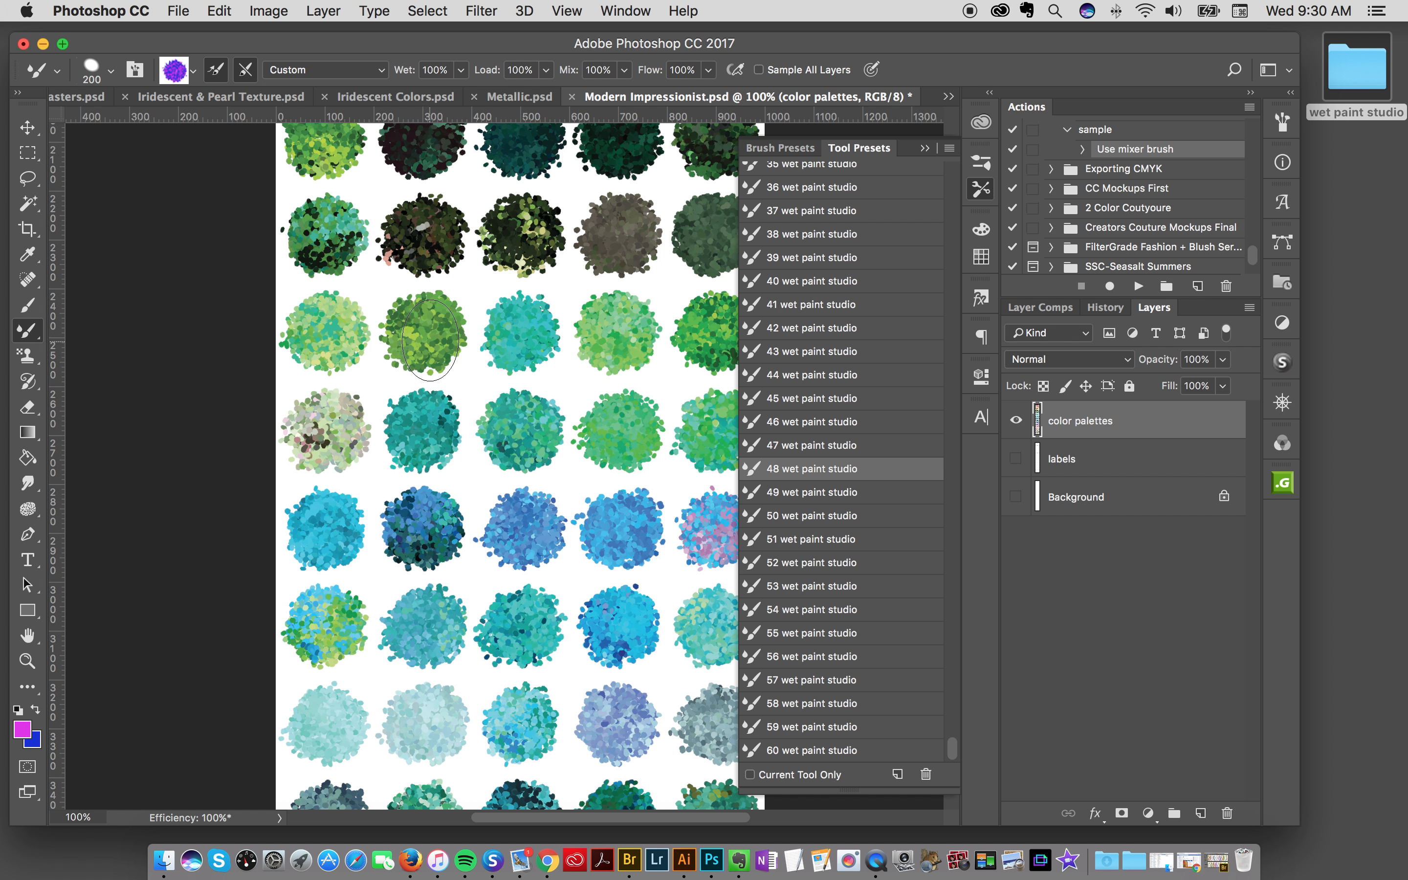
alt+click(325, 332)
key(bracketleft)
key(bracketleft)
key(bracketleft)
key(bracketleft)
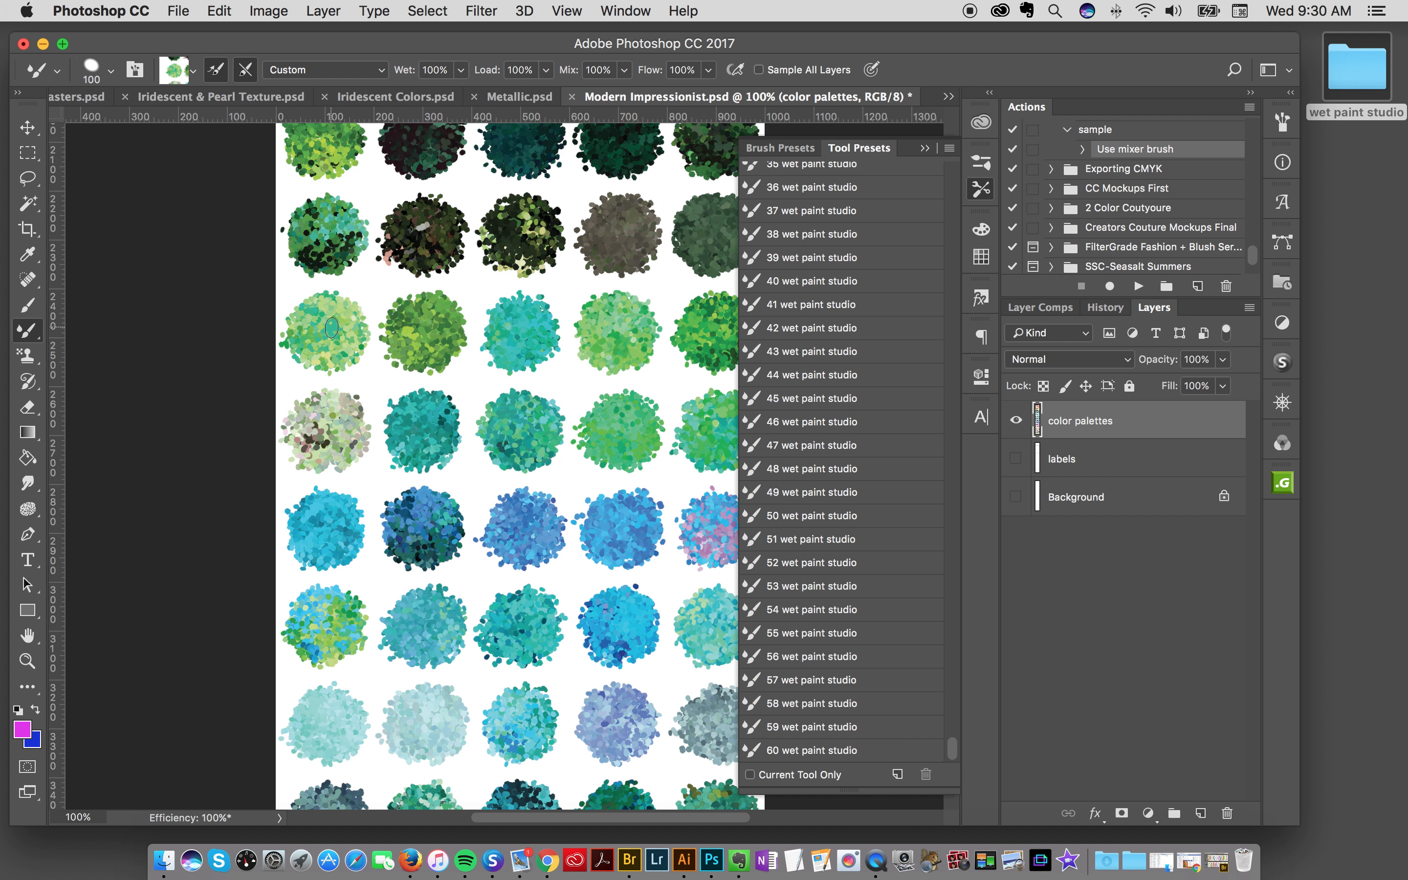
alt+click(335, 412)
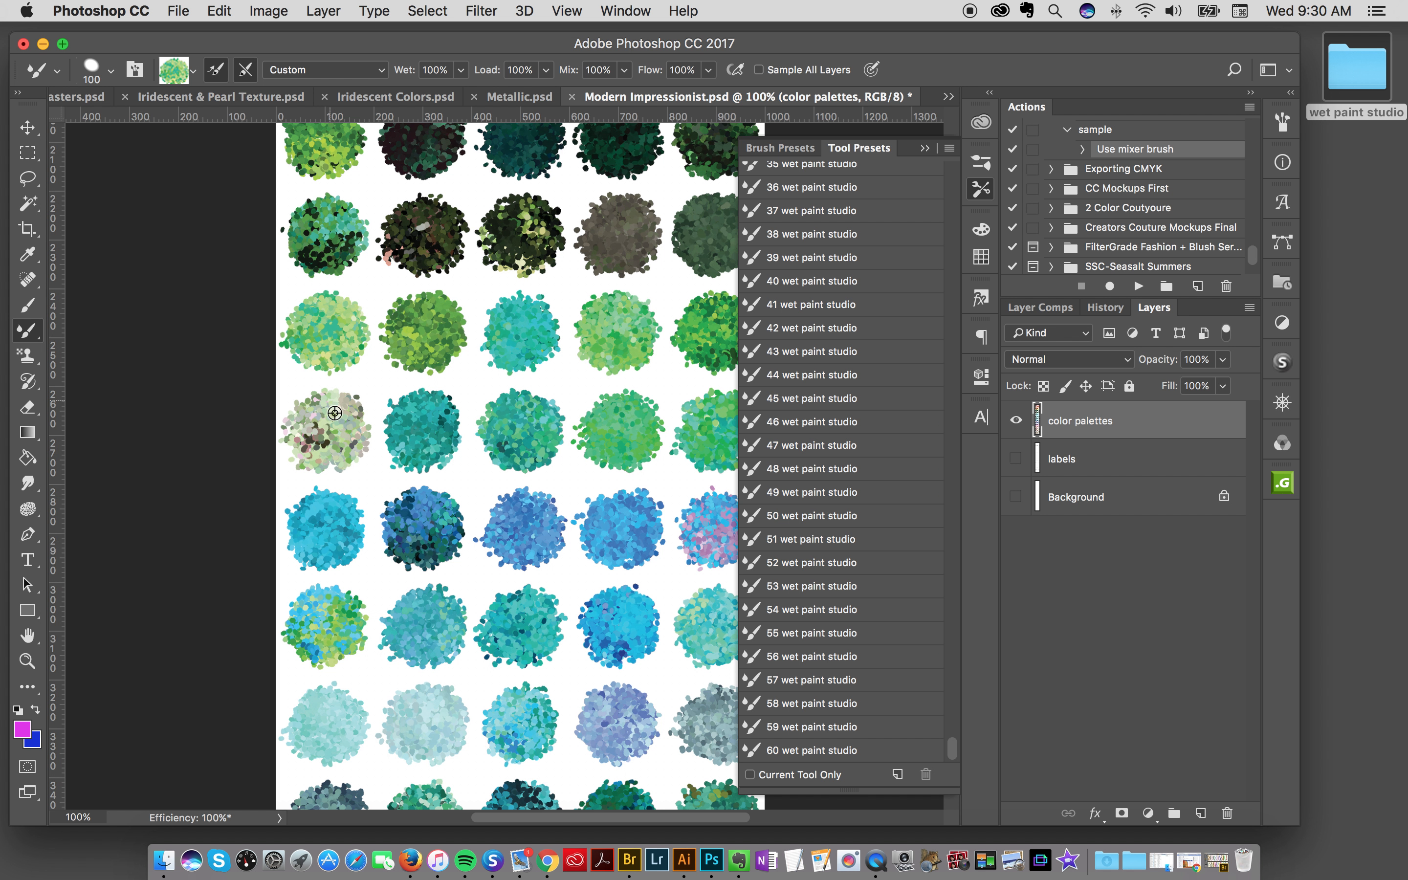
alt+click(324, 337)
Step: Try S-shaped green strokes on Layer 1 of Untitled-1 at brush size 175, undoing each one so the layer is clear
click(949, 95)
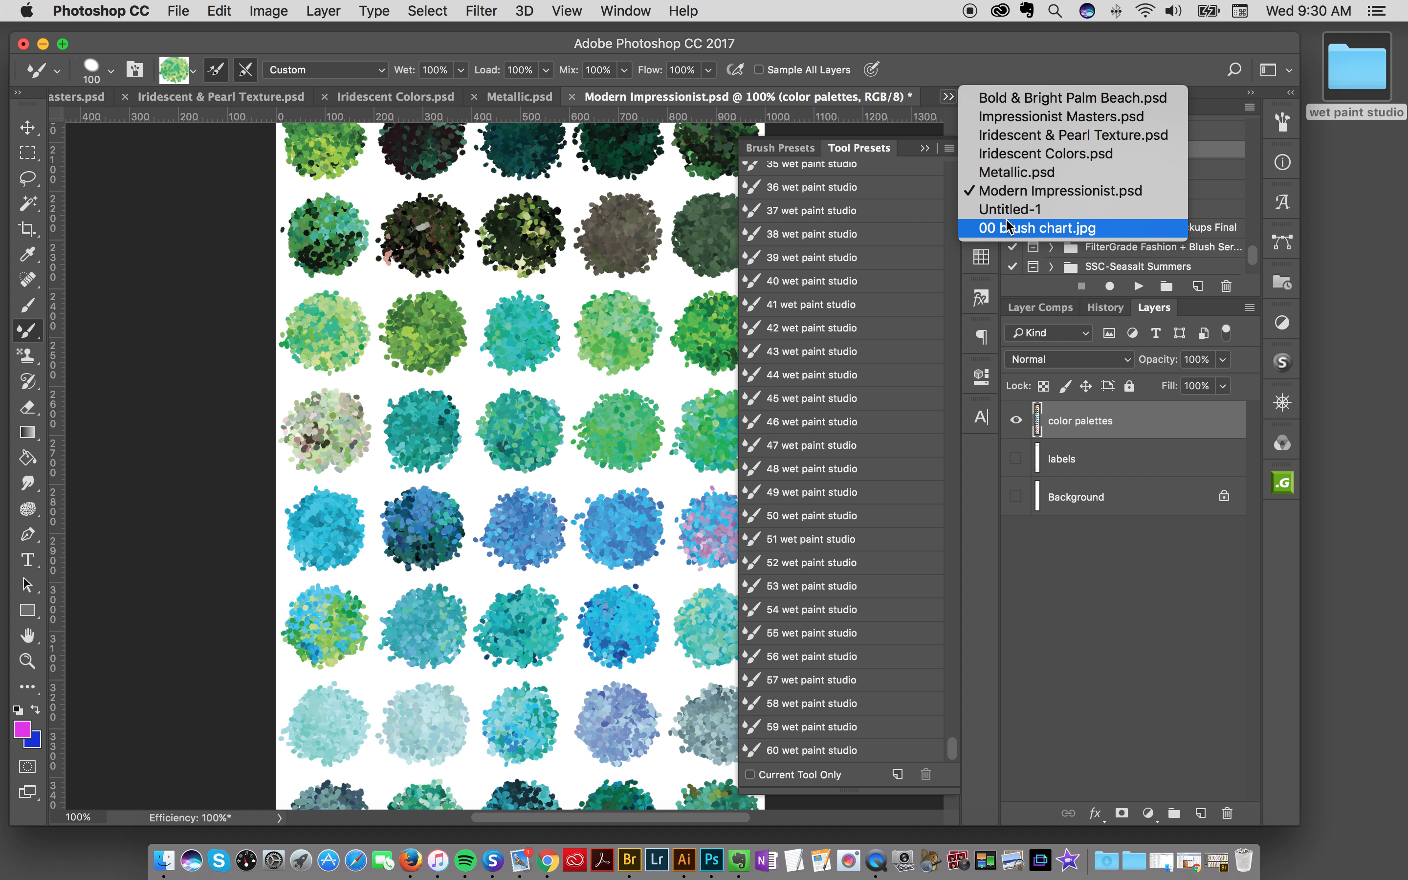
click(992, 213)
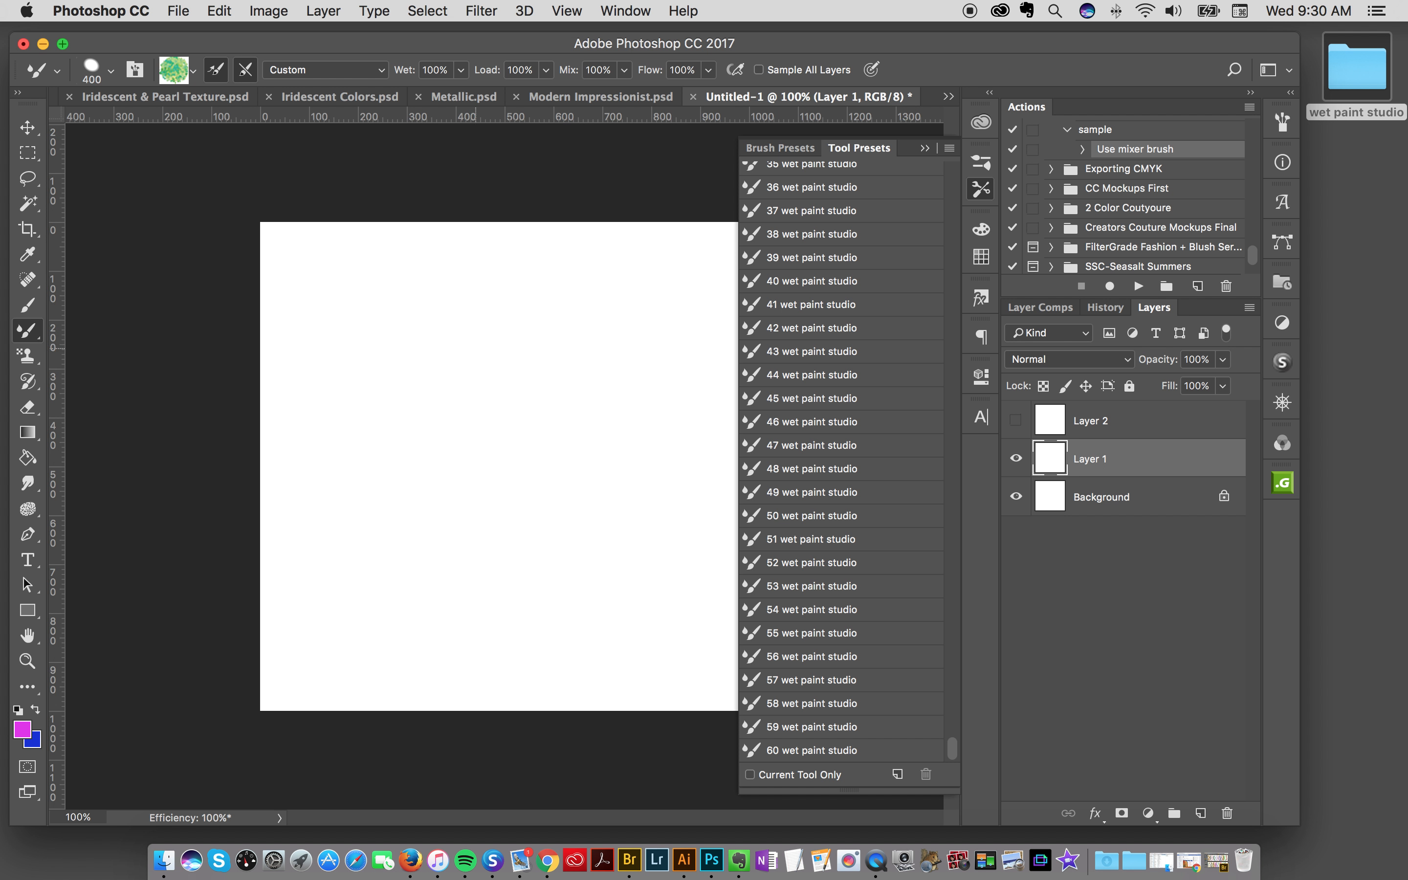
mouse_move(447, 288)
mouse_down()
mouse_move(407, 408)
mouse_move(481, 449)
mouse_up()
key(super+z)
key(bracketleft)
key(bracketleft)
key(bracketleft)
key(bracketleft)
mouse_move(454, 264)
mouse_down()
mouse_move(418, 407)
mouse_move(443, 541)
mouse_move(349, 600)
mouse_up()
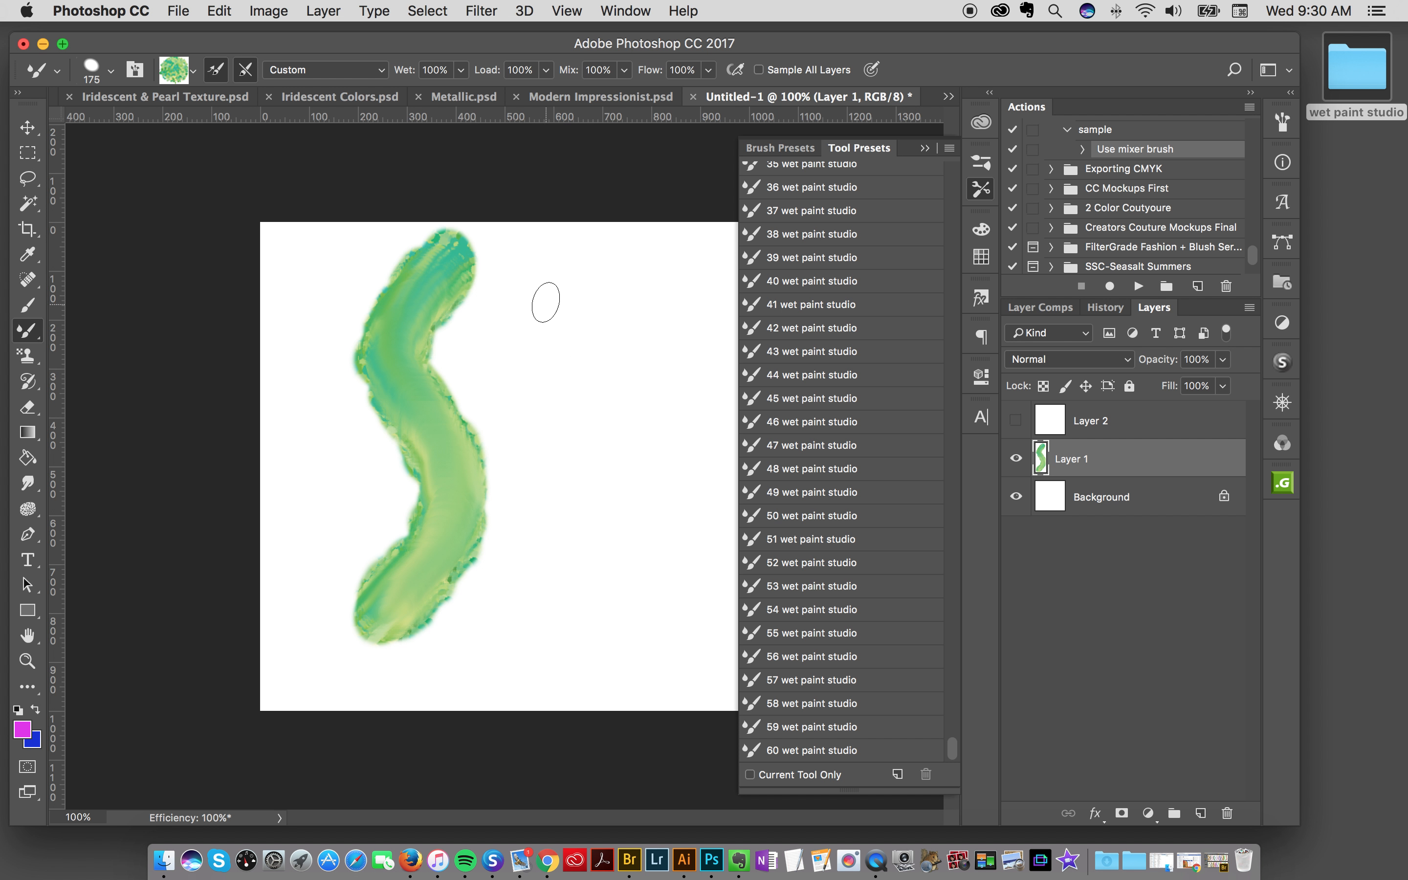
key(super+z)
mouse_move(451, 259)
mouse_down()
mouse_move(381, 337)
mouse_move(443, 506)
mouse_move(335, 611)
mouse_up()
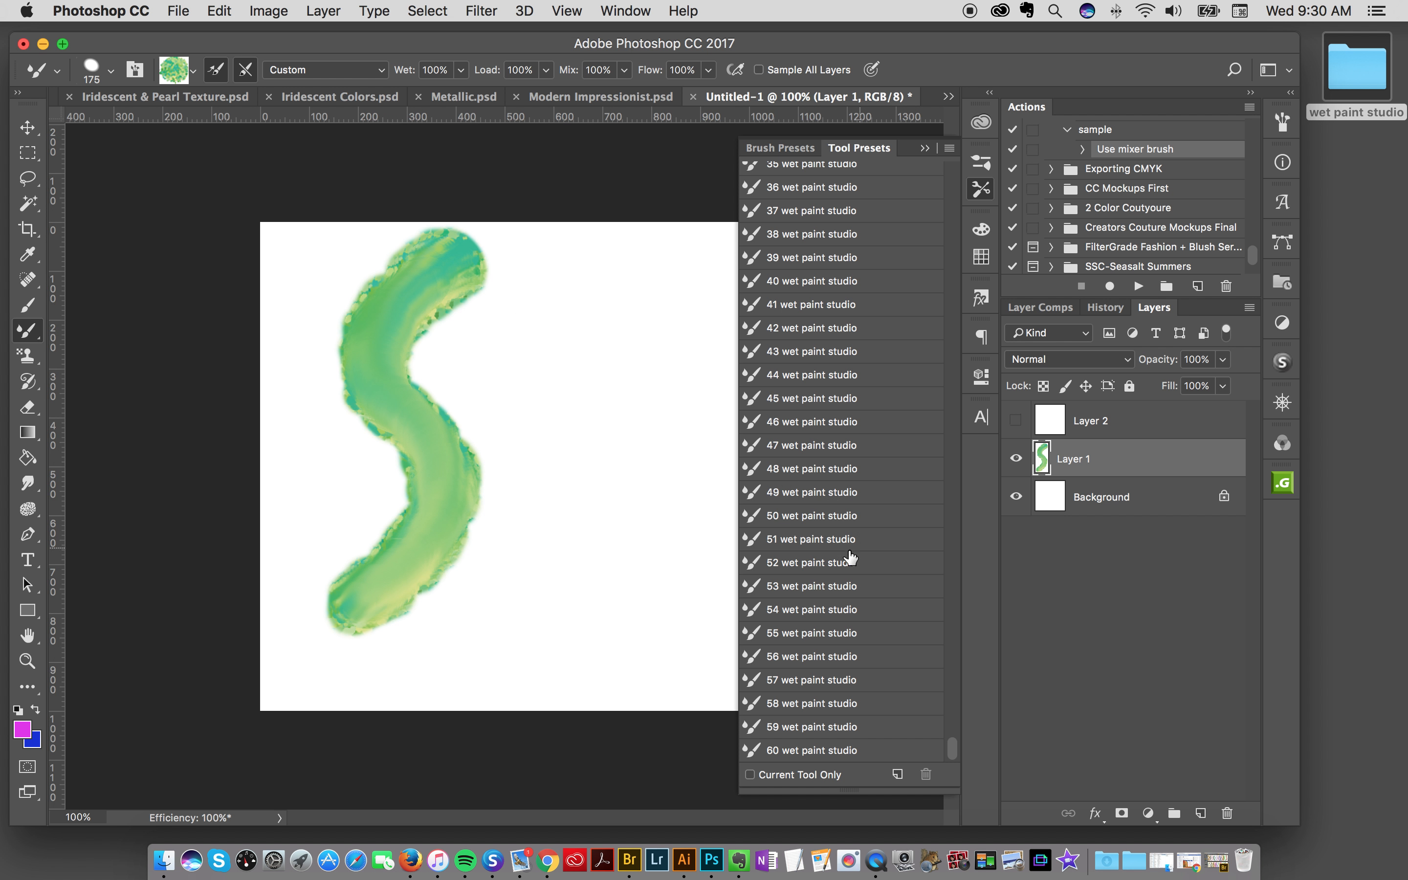
key(super+z)
Step: Examine 00 brush chart.jpg down to the sample strokes numbered 37 to 48
click(948, 97)
click(996, 229)
click(975, 187)
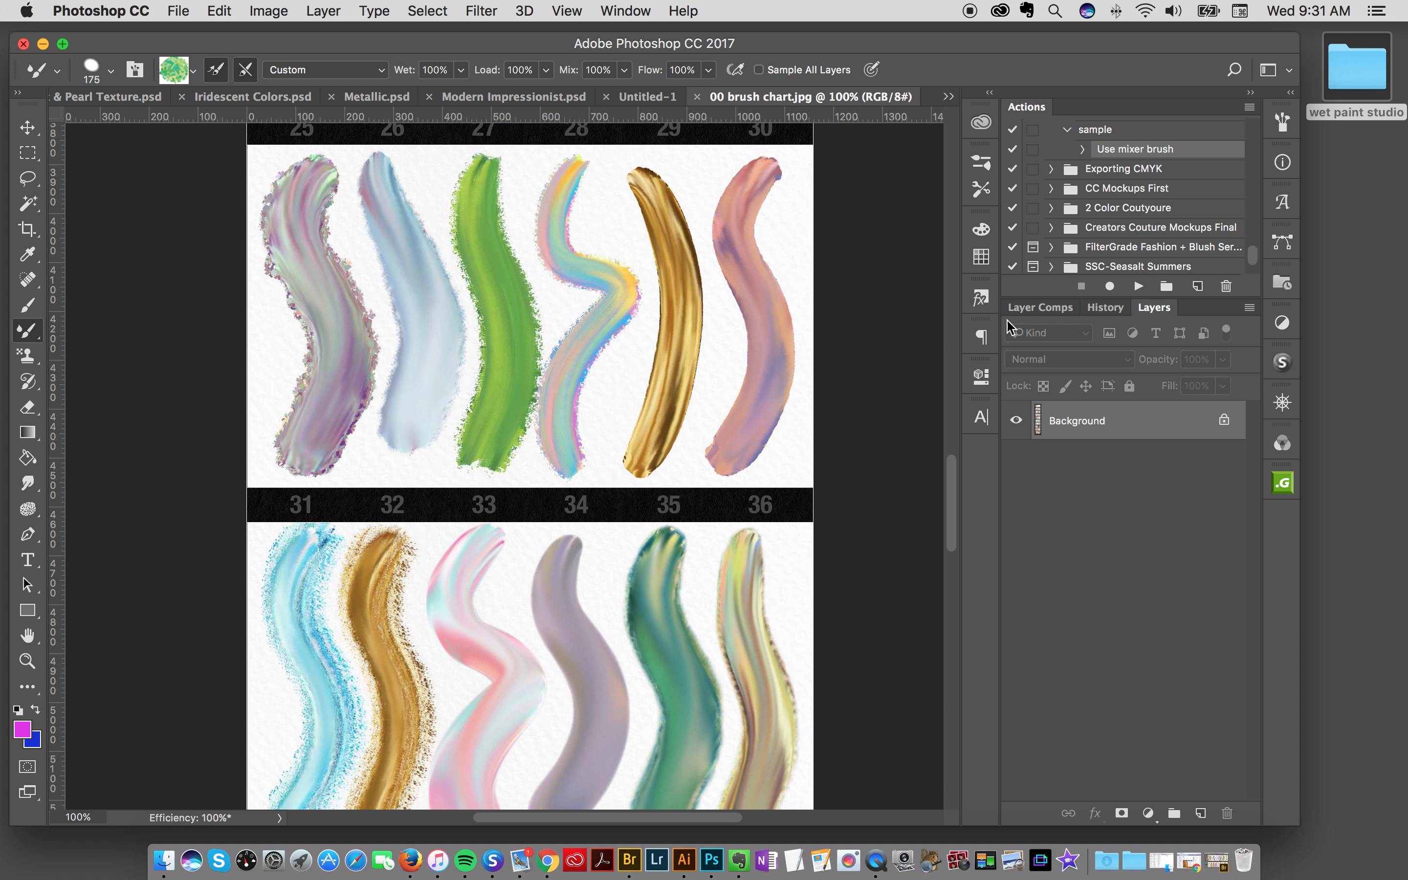
mouse_move(952, 506)
mouse_down()
mouse_move(906, 716)
mouse_move(937, 626)
mouse_move(936, 575)
mouse_up()
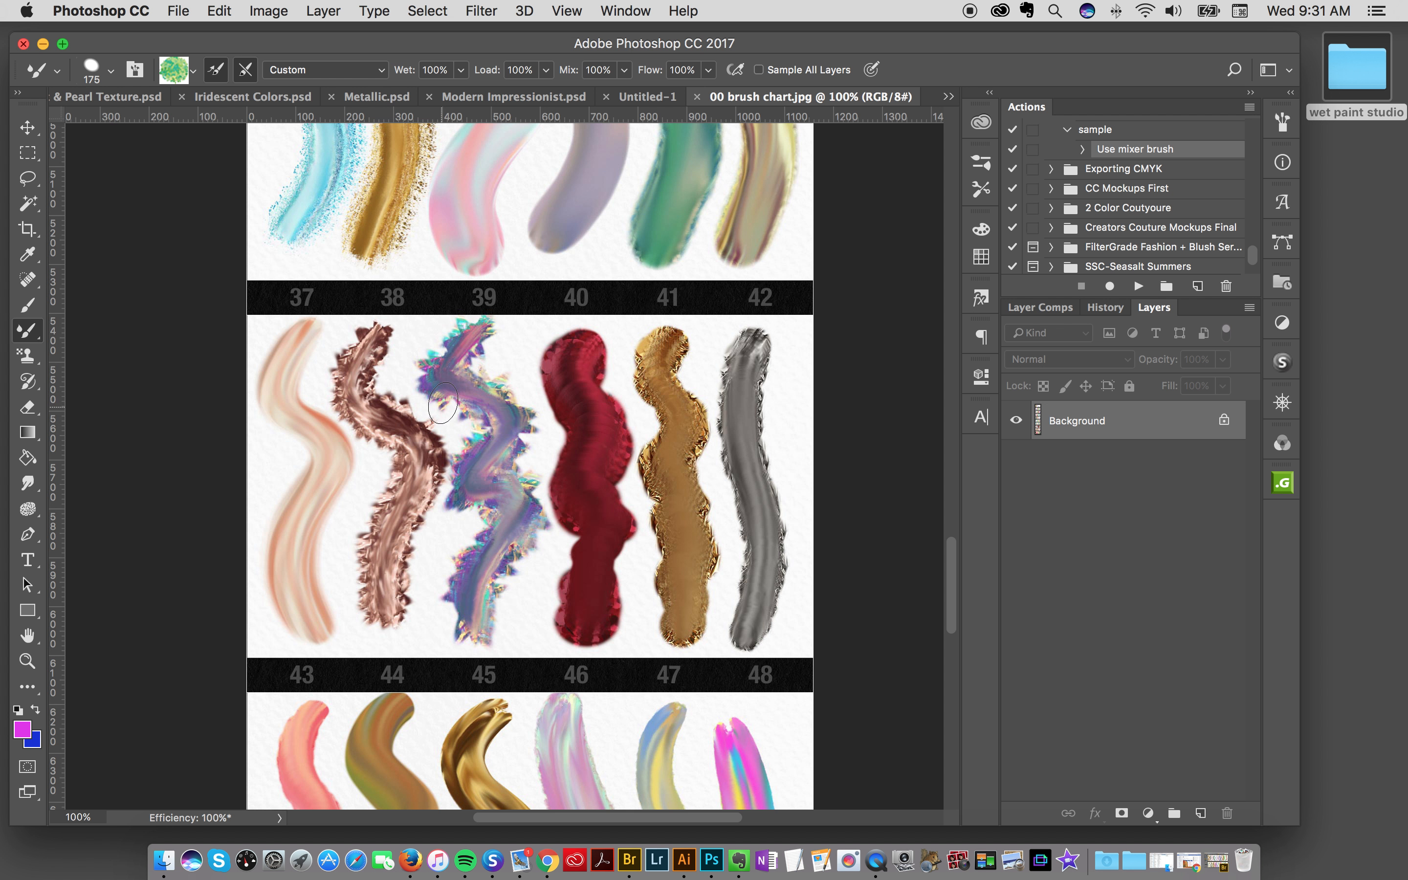
mouse_move(444, 341)
mouse_down()
mouse_move(488, 351)
mouse_move(512, 420)
mouse_up()
Step: Choose the 45 wet paint studio brush and sample the beige pearl palette in Iridescent & Pearl Texture.psd at brush size 90
click(981, 189)
click(811, 398)
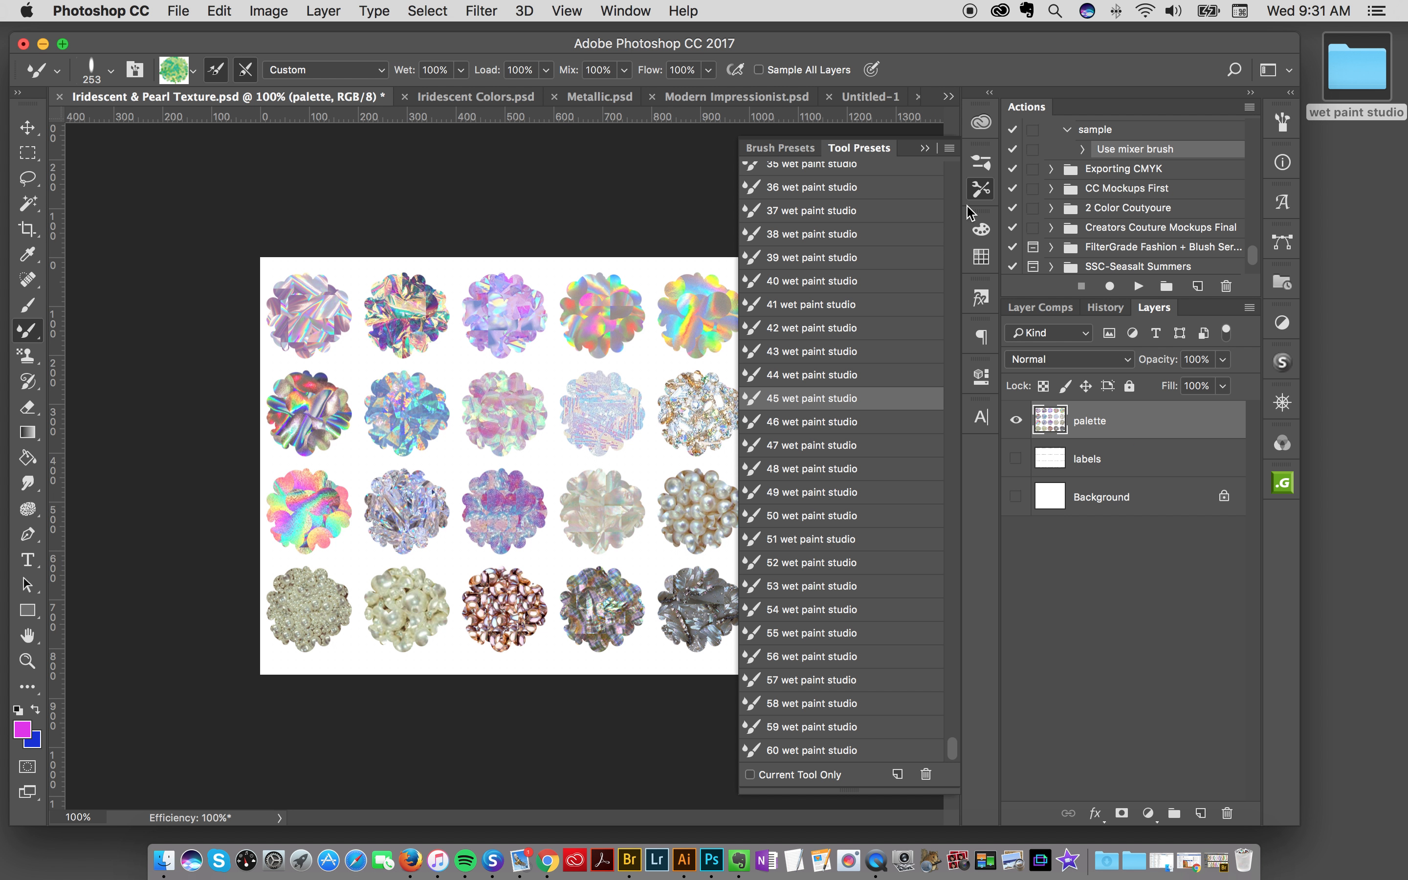
click(981, 188)
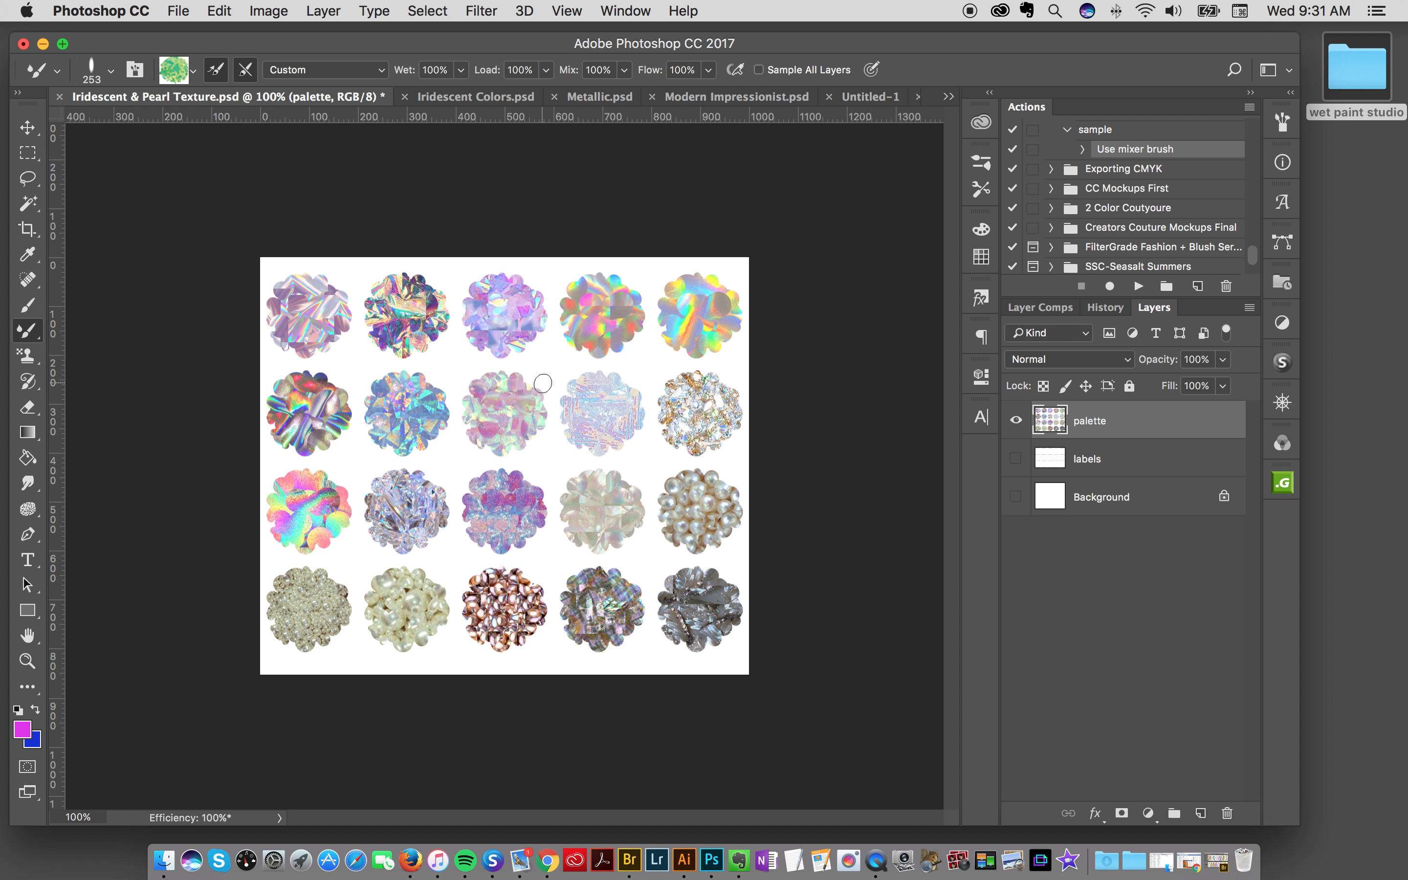
key([)
key([)
key([)
key([)
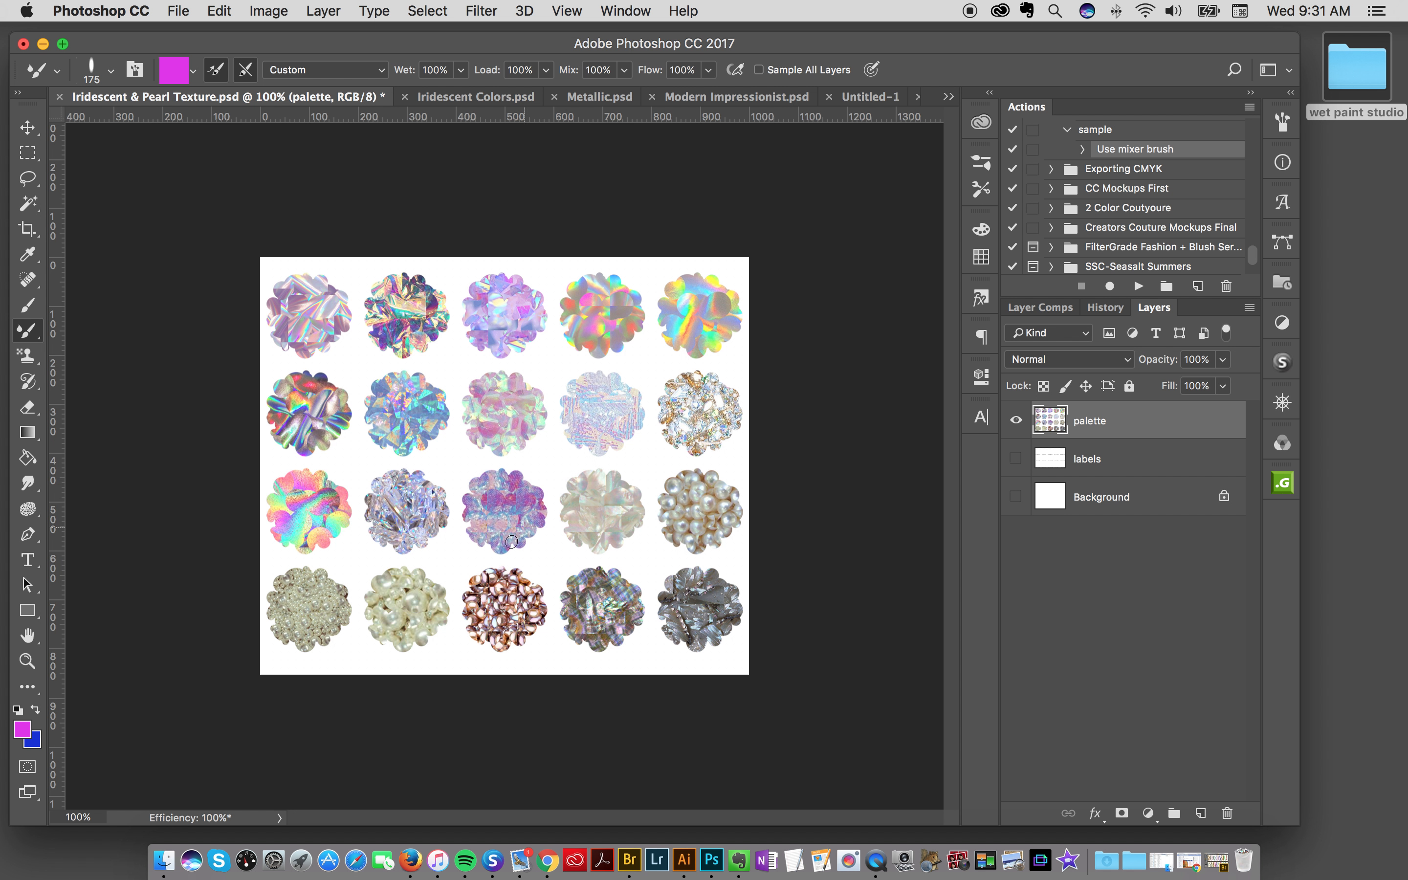
alt+click(699, 511)
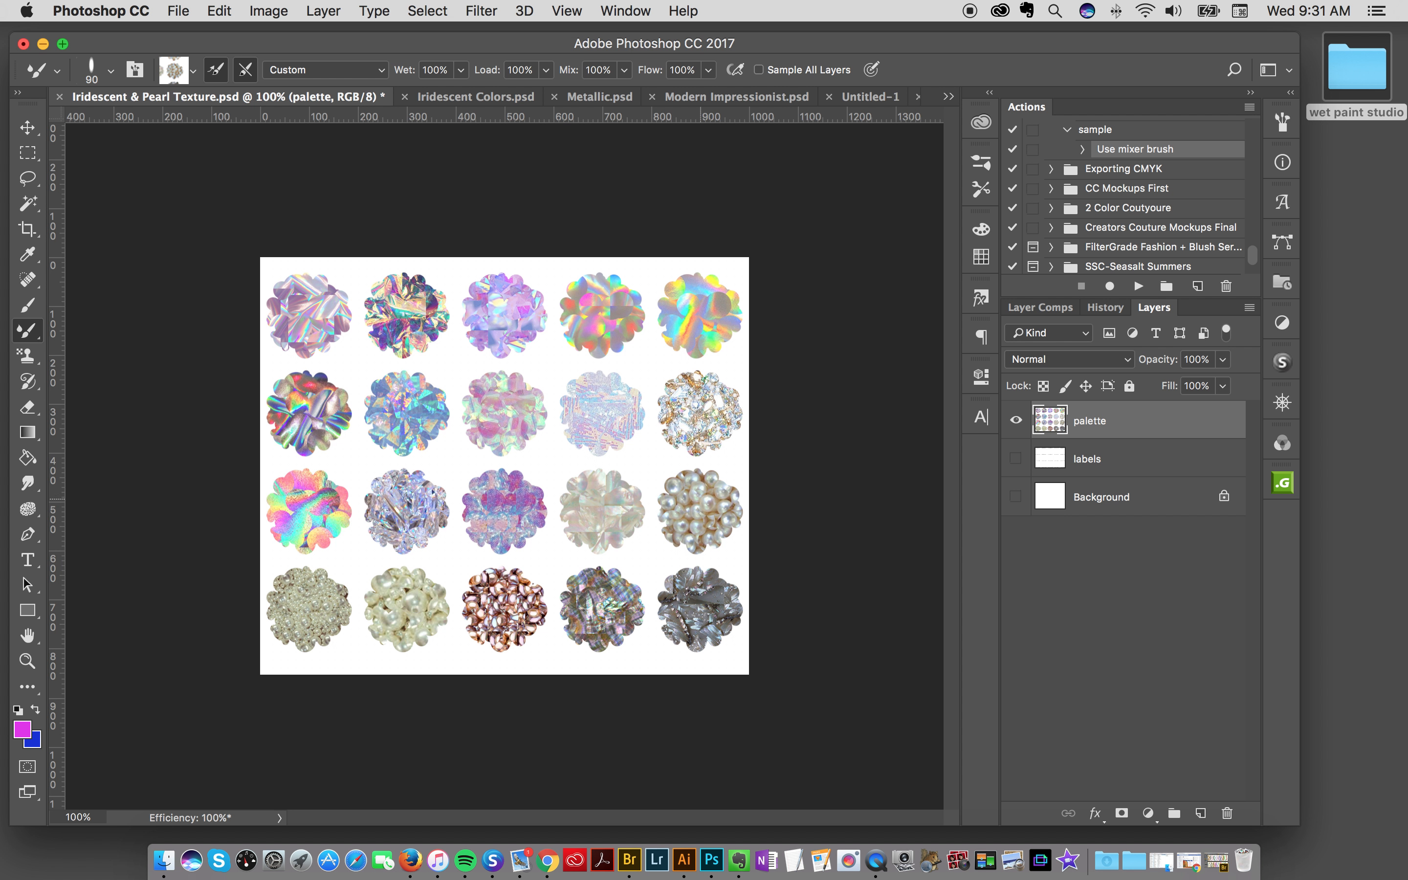
alt+click(701, 511)
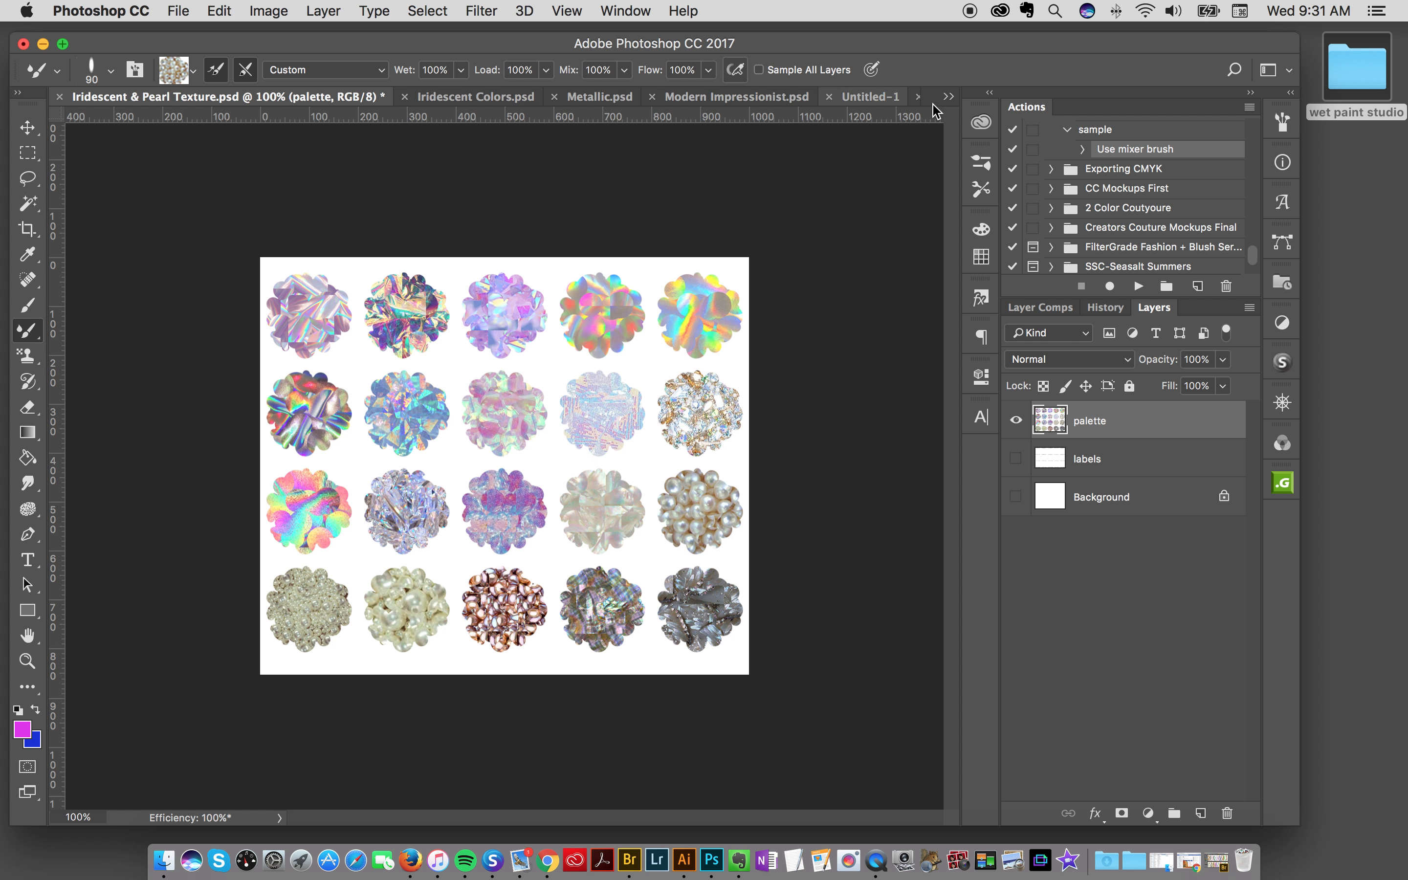
Step: Paint two S-shaped pearl strokes side by side on Layer 1 of Untitled-1 at brush size 200, undoing the initial tries
click(873, 95)
mouse_move(495, 308)
mouse_down()
mouse_move(472, 357)
mouse_move(501, 416)
mouse_move(466, 566)
mouse_up()
key(super+z)
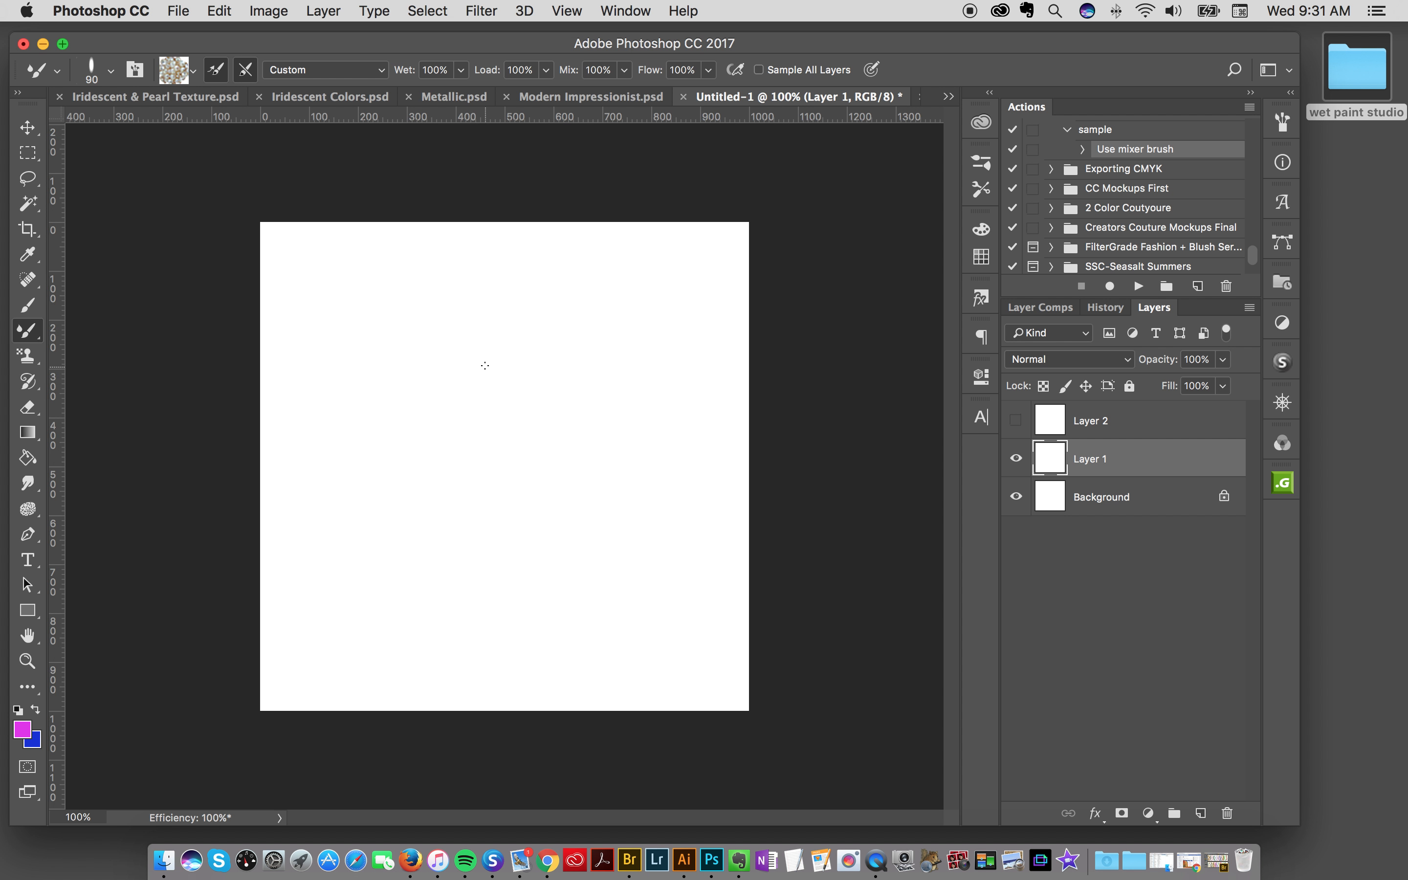
key(bracketright)
mouse_move(402, 265)
mouse_down()
mouse_move(418, 455)
mouse_move(401, 577)
mouse_up()
key(super+z)
mouse_move(412, 267)
mouse_down()
mouse_move(383, 297)
mouse_move(384, 389)
mouse_move(446, 430)
mouse_move(462, 523)
mouse_move(384, 608)
mouse_up()
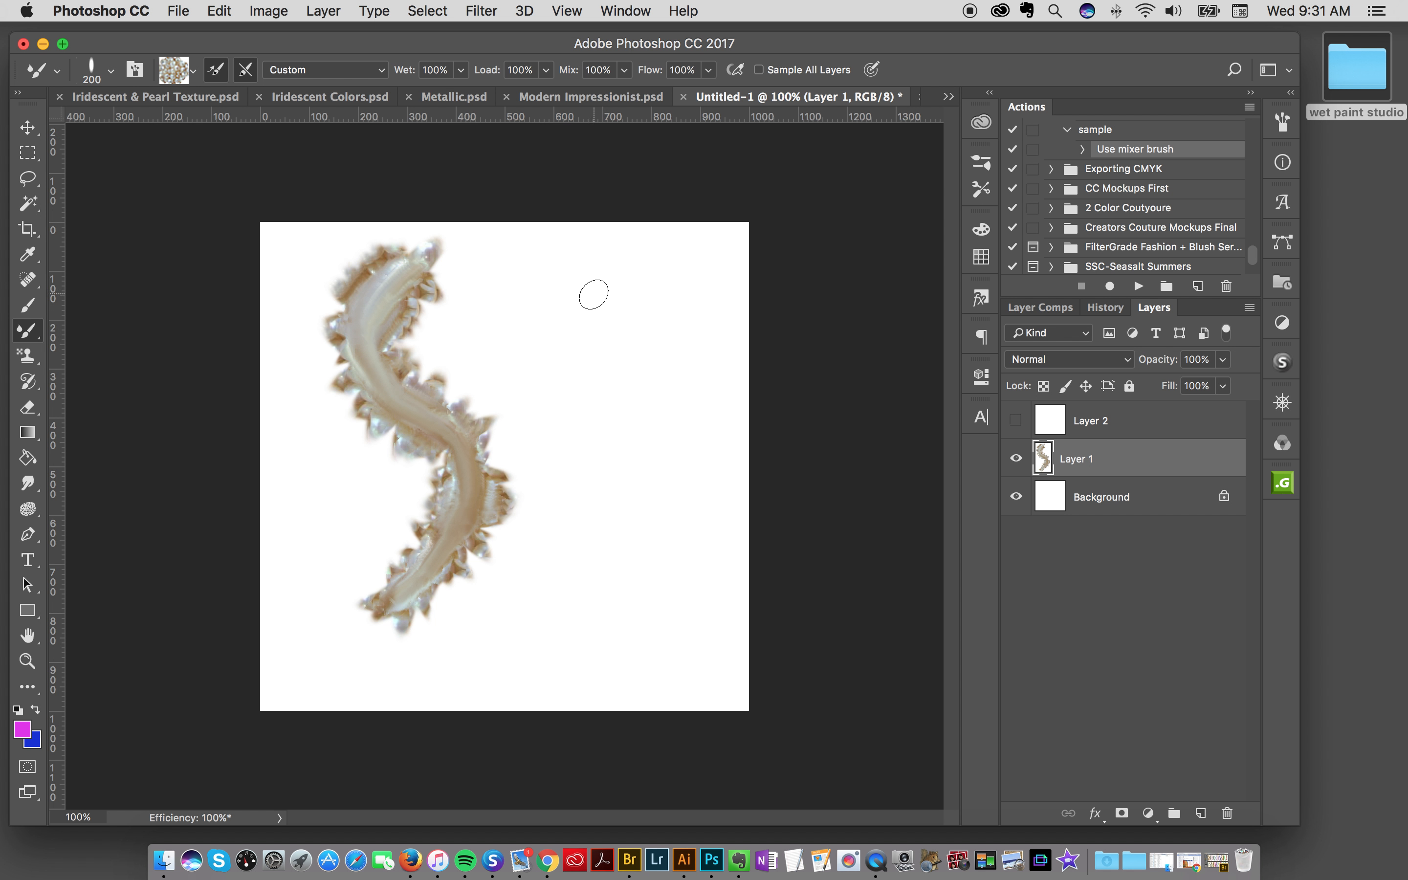
mouse_move(591, 289)
mouse_down()
mouse_move(554, 314)
mouse_move(541, 399)
mouse_move(589, 446)
mouse_move(591, 557)
mouse_move(508, 629)
mouse_up()
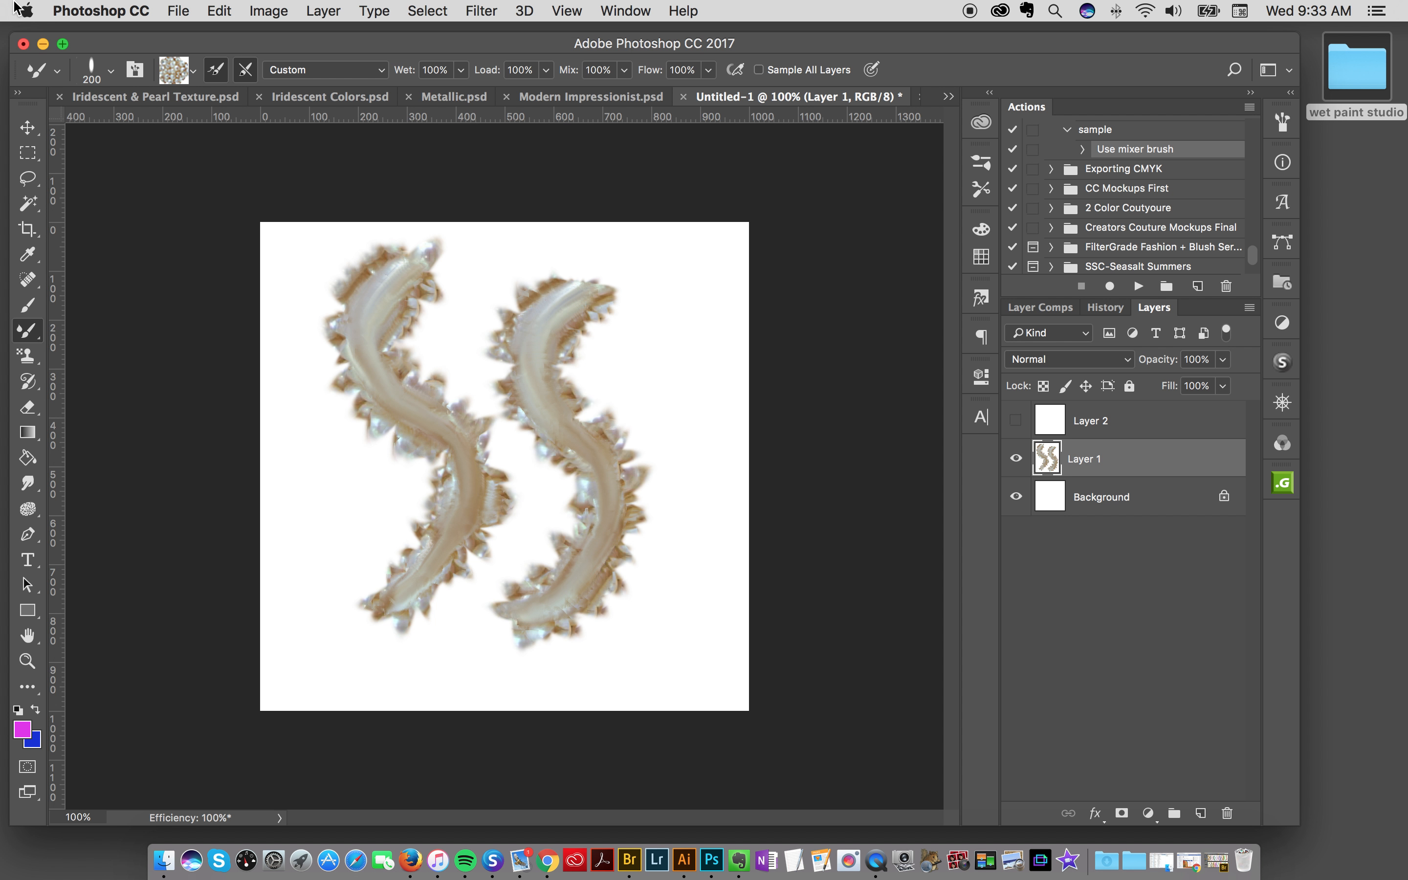
Step: Check the computer's processor and memory in the About This Mac overview and close it
click(27, 8)
click(41, 34)
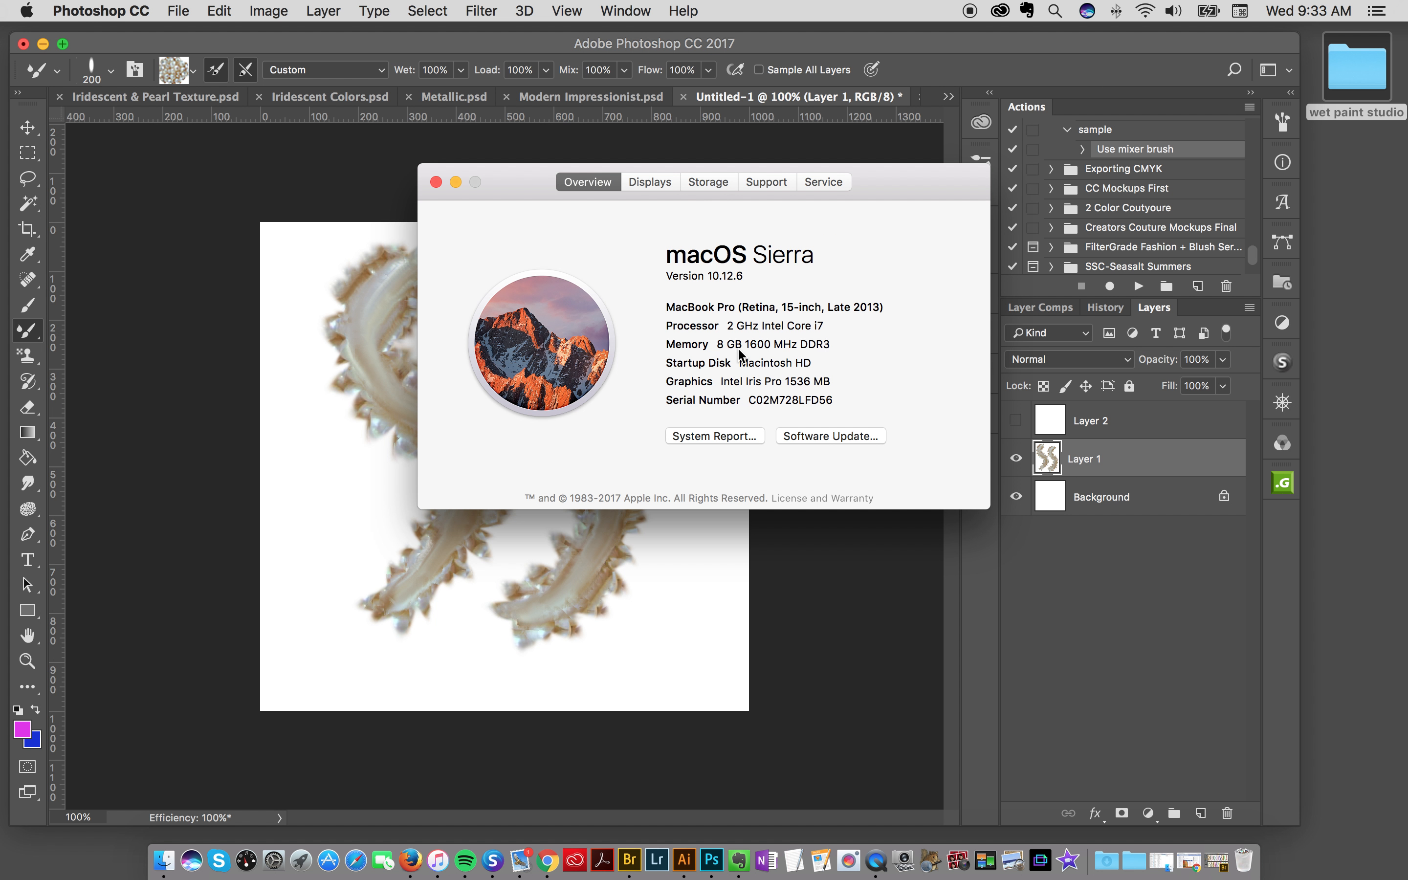
click(435, 181)
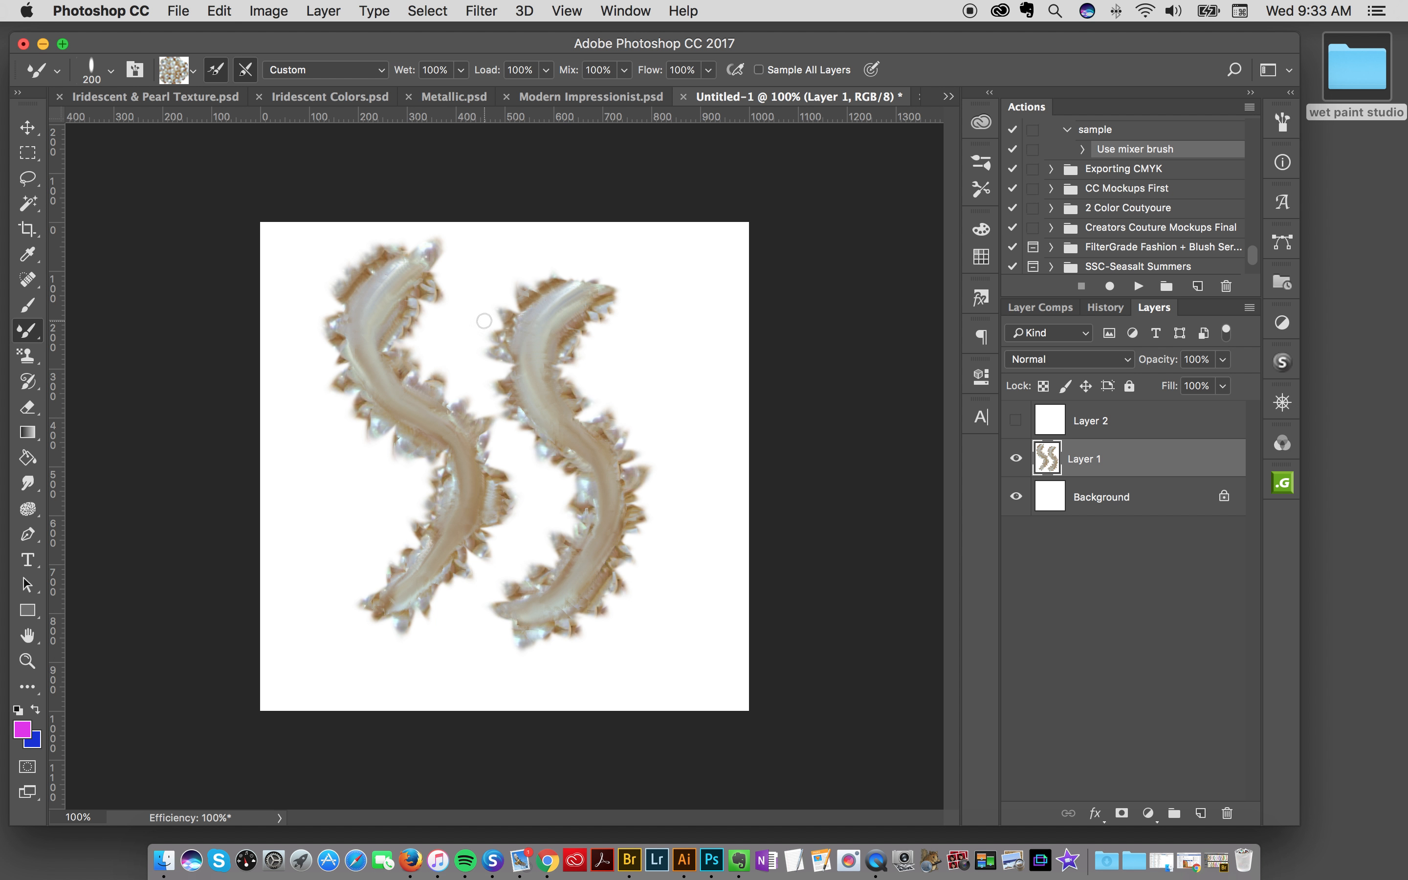